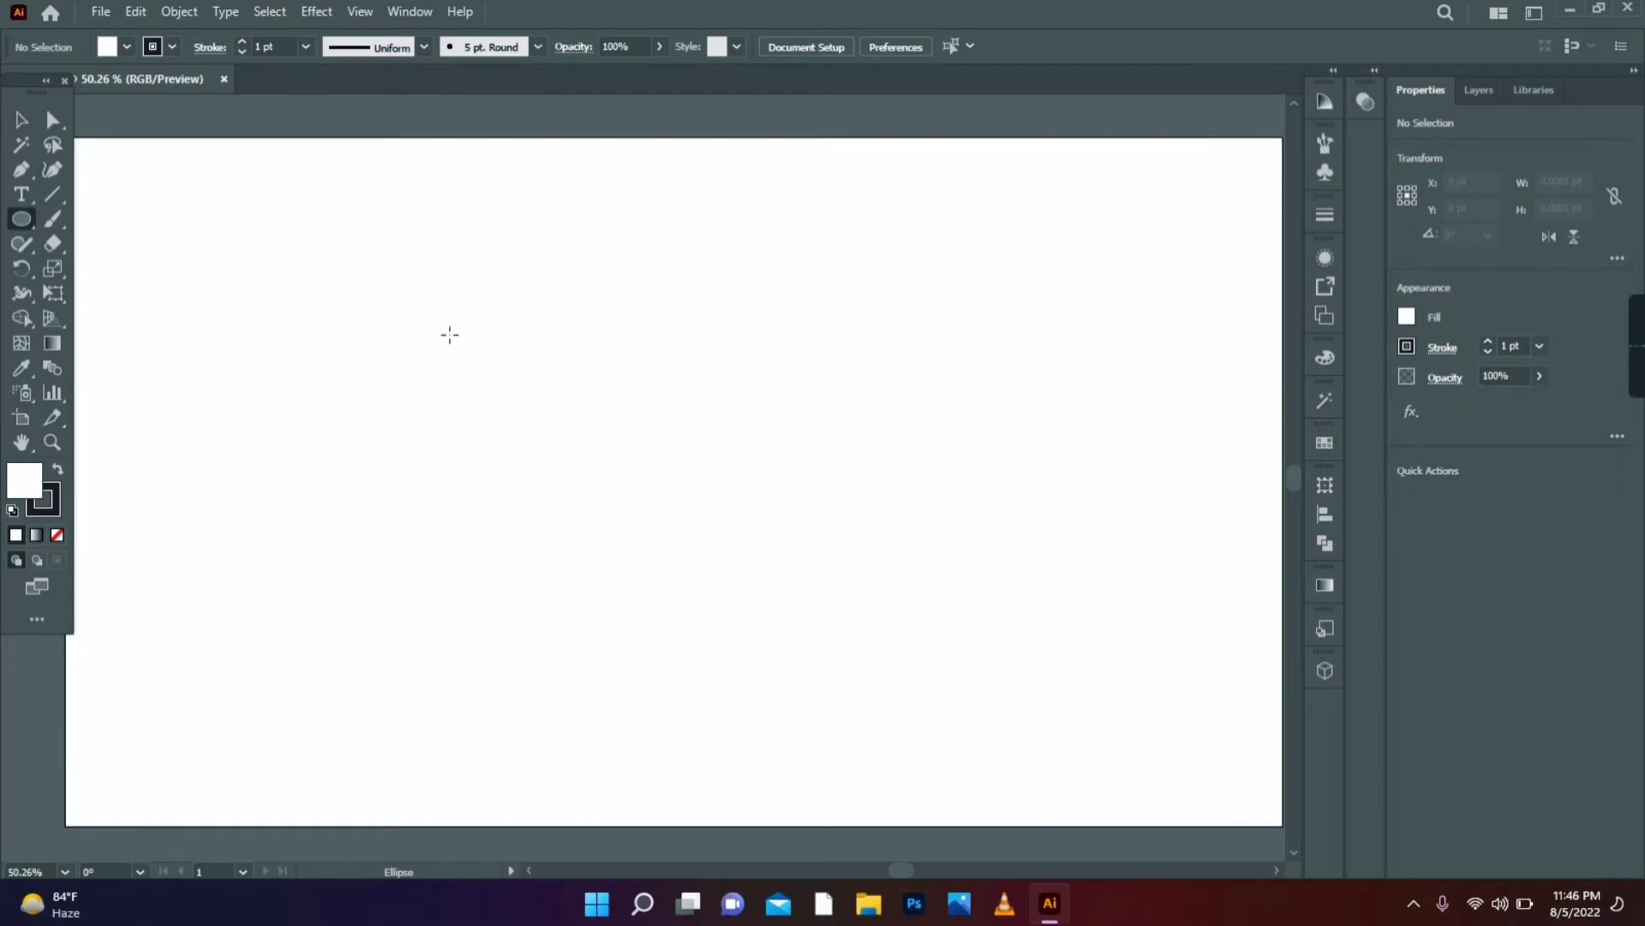
- Draw a large circle of about 348.65 pt with no stroke and a bright red FF2424 fill
{"action": "mouse_move", "coordinate": [450, 335]}
{"action": "left_mouse_down"}
{"action": "mouse_move", "coordinate": [548, 446]}
{"action": "mouse_move", "coordinate": [625, 595]}
{"action": "mouse_move", "coordinate": [605, 565]}
{"action": "left_mouse_up"}
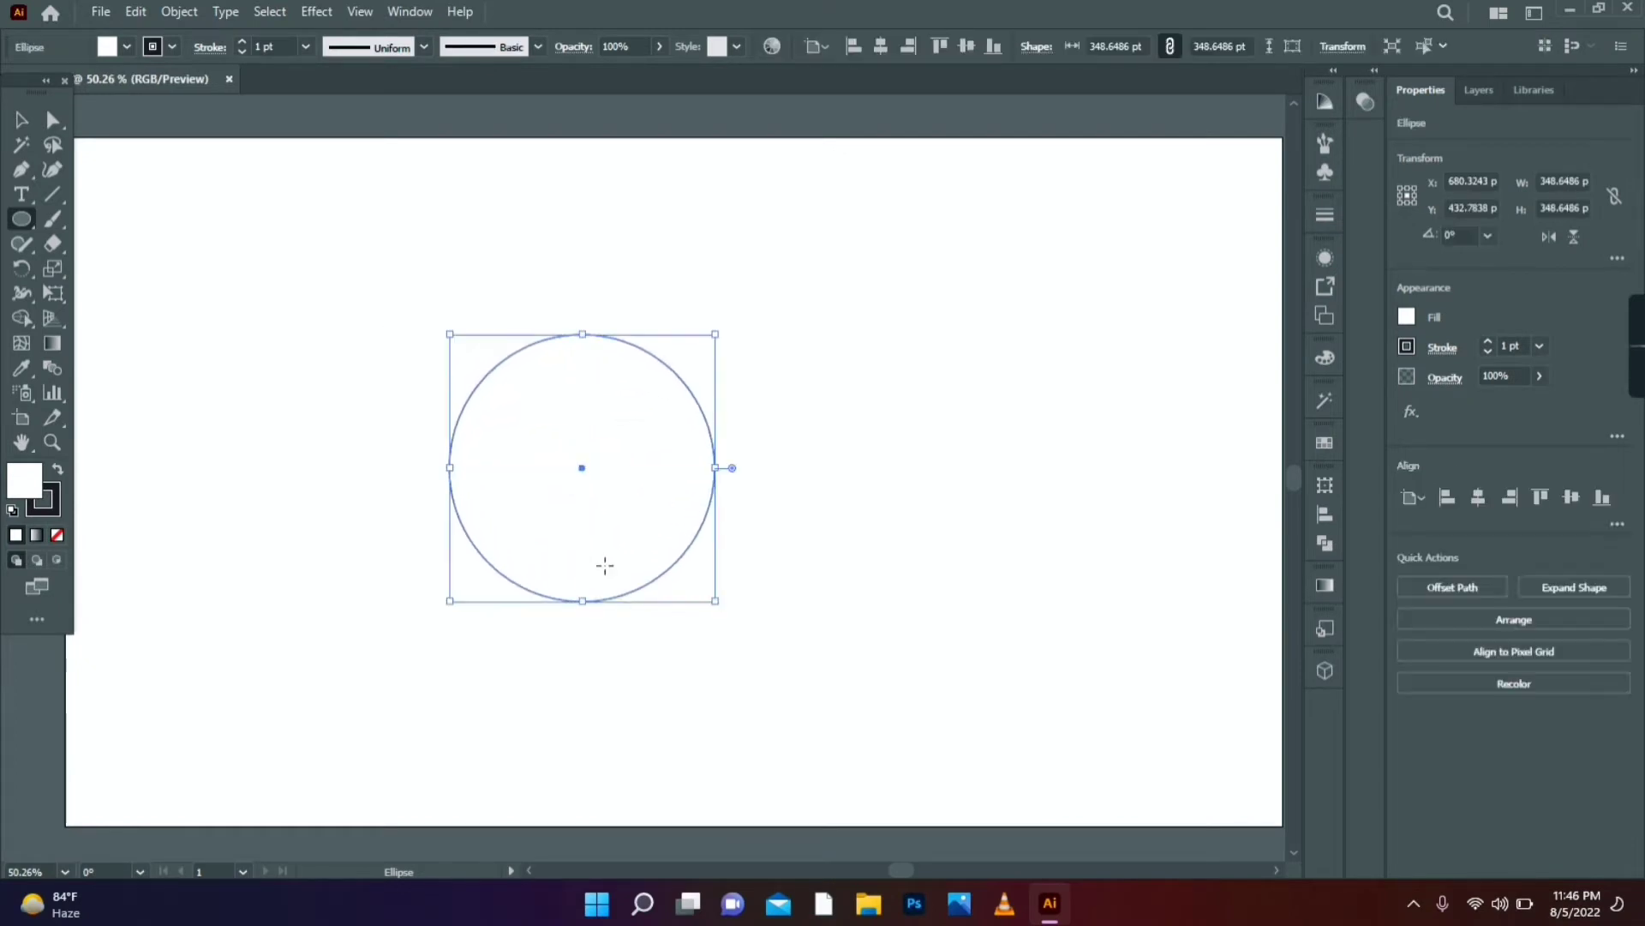
{"action": "left_click", "coordinate": [58, 536]}
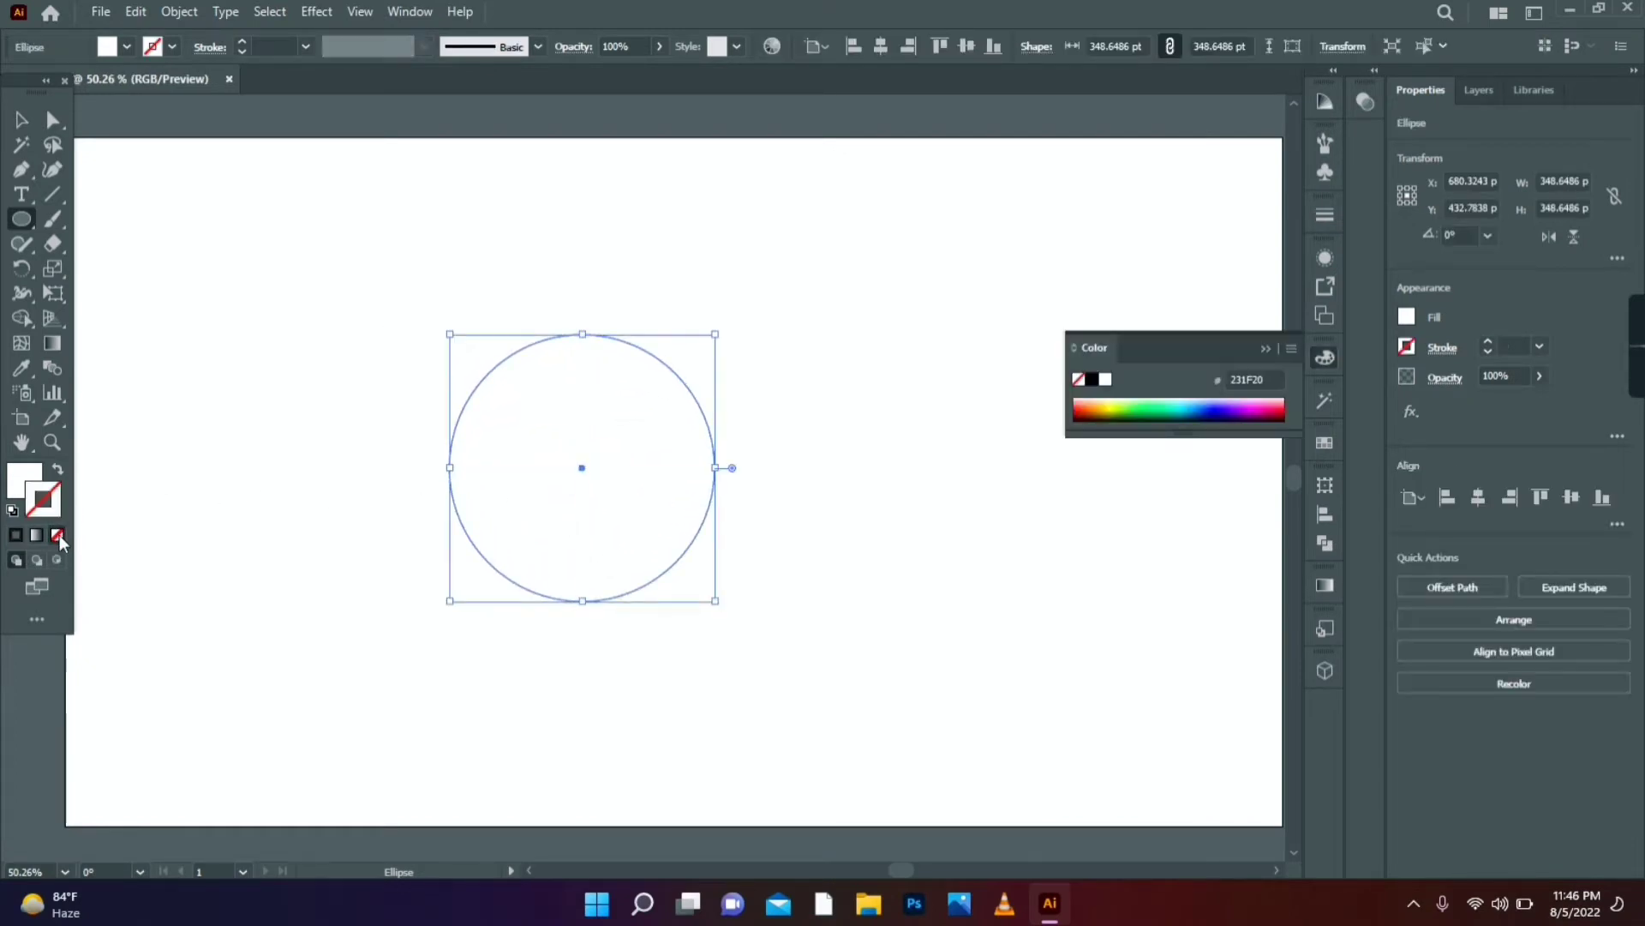
{"action": "double_click", "coordinate": [30, 484]}
{"action": "left_click_drag", "start_coordinate": [1210, 507], "coordinate": [1208, 437]}
{"action": "left_click", "coordinate": [1374, 403]}
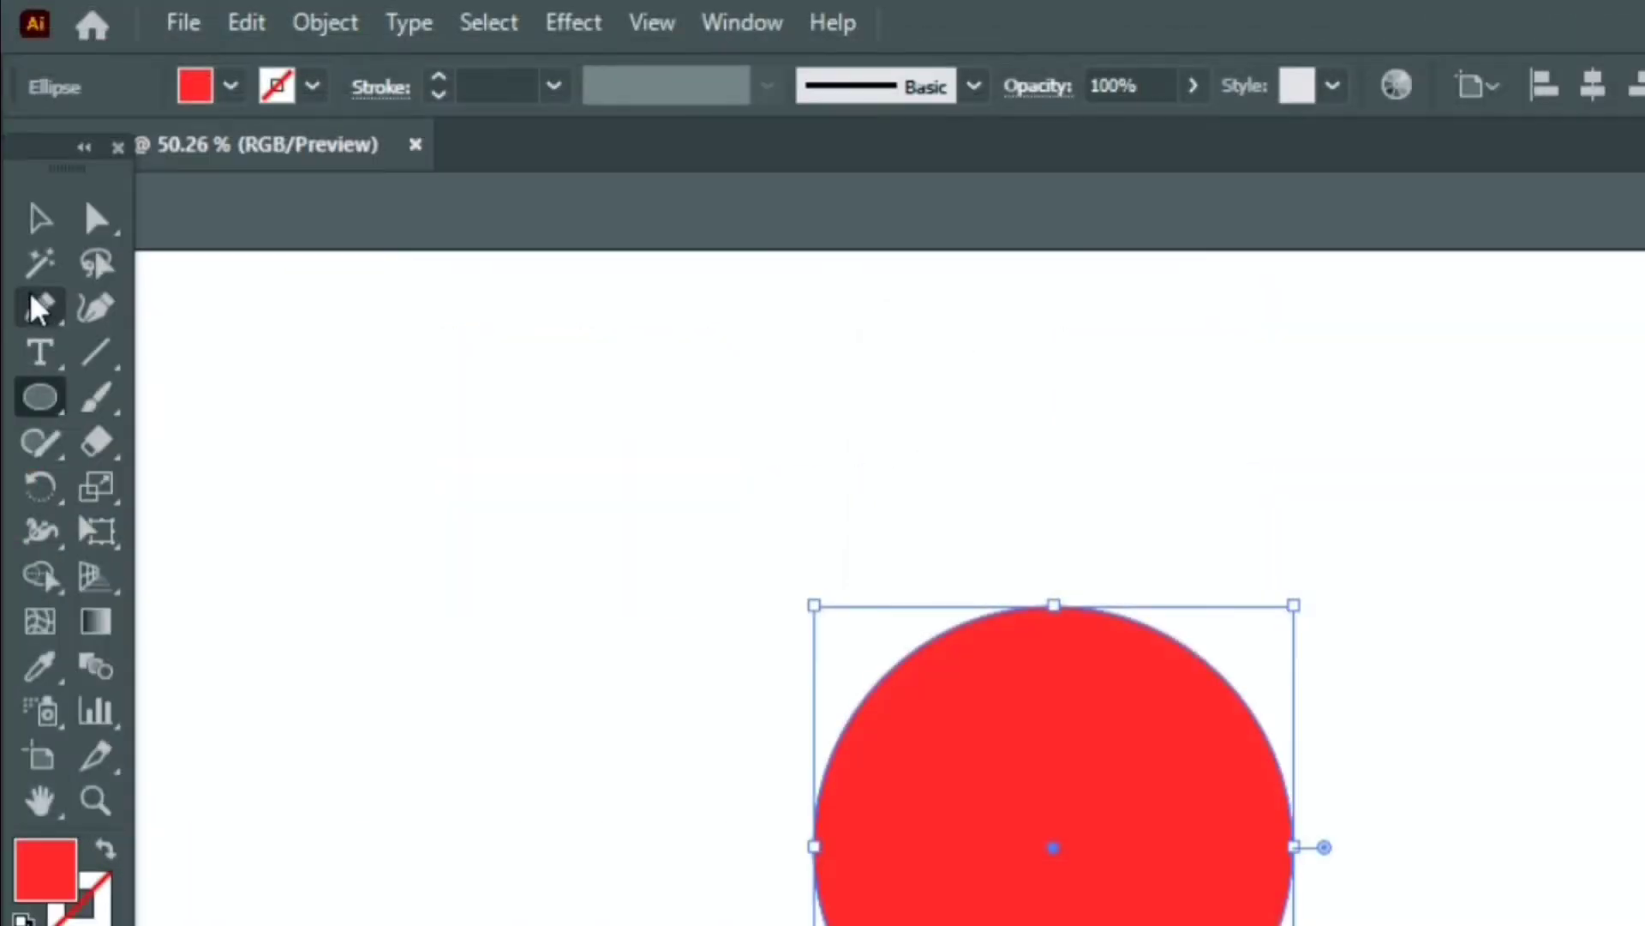
{"action": "left_click", "coordinate": [40, 307]}
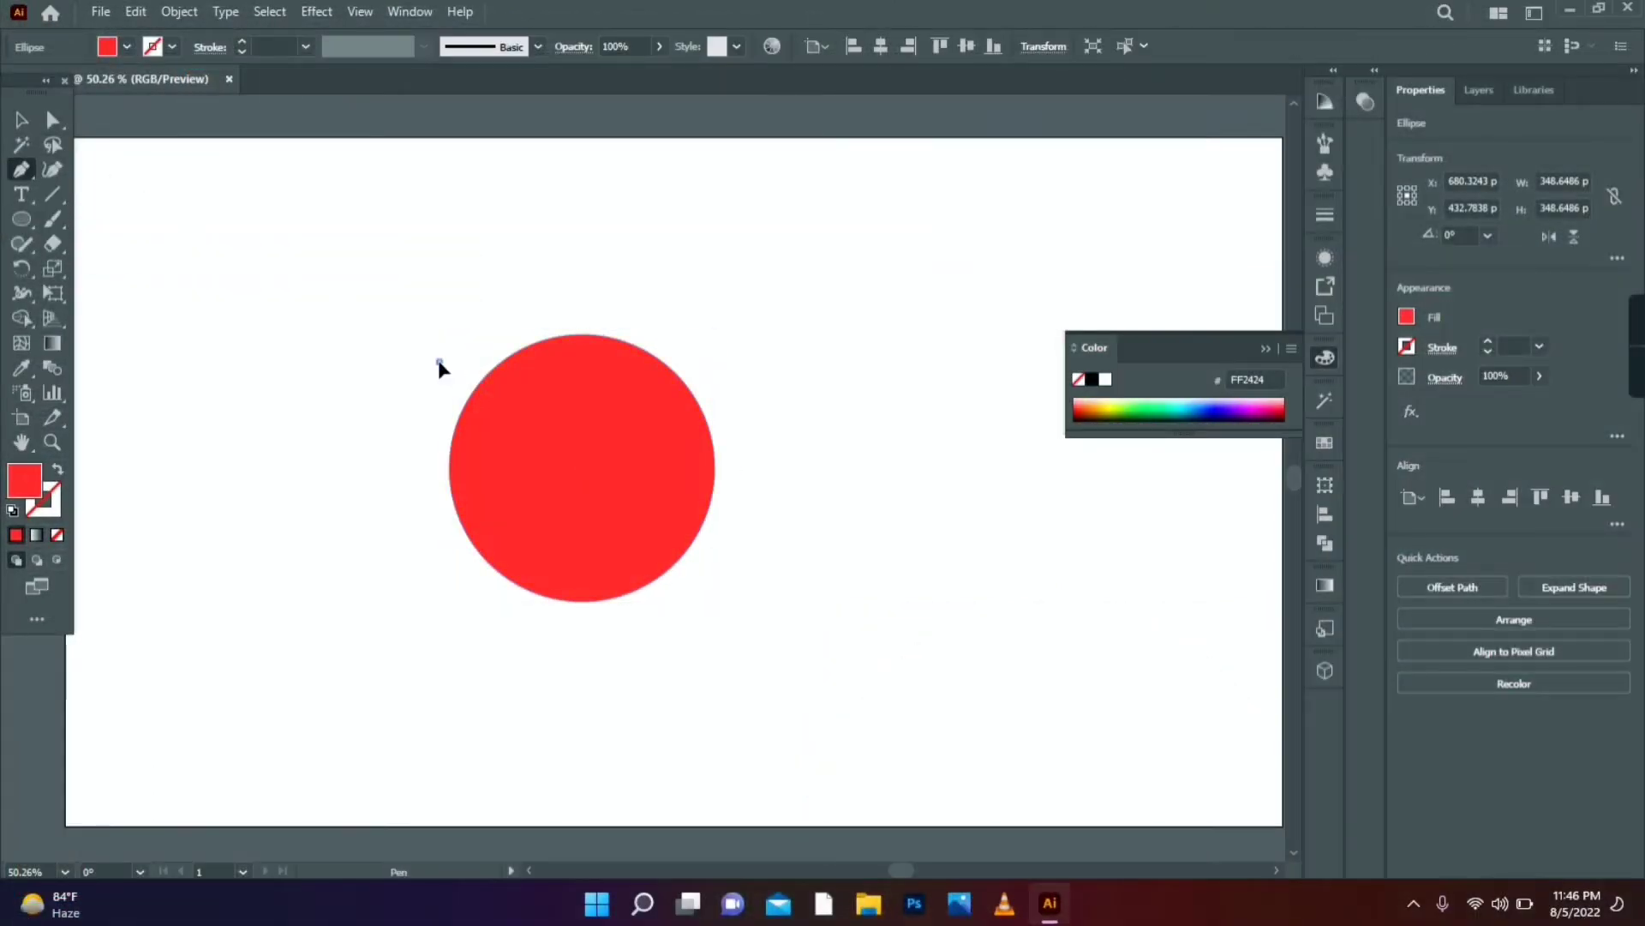
- Draw two diagonal lines and one vertical line crossing the red circle through its centre
{"action": "left_click", "coordinate": [438, 361]}
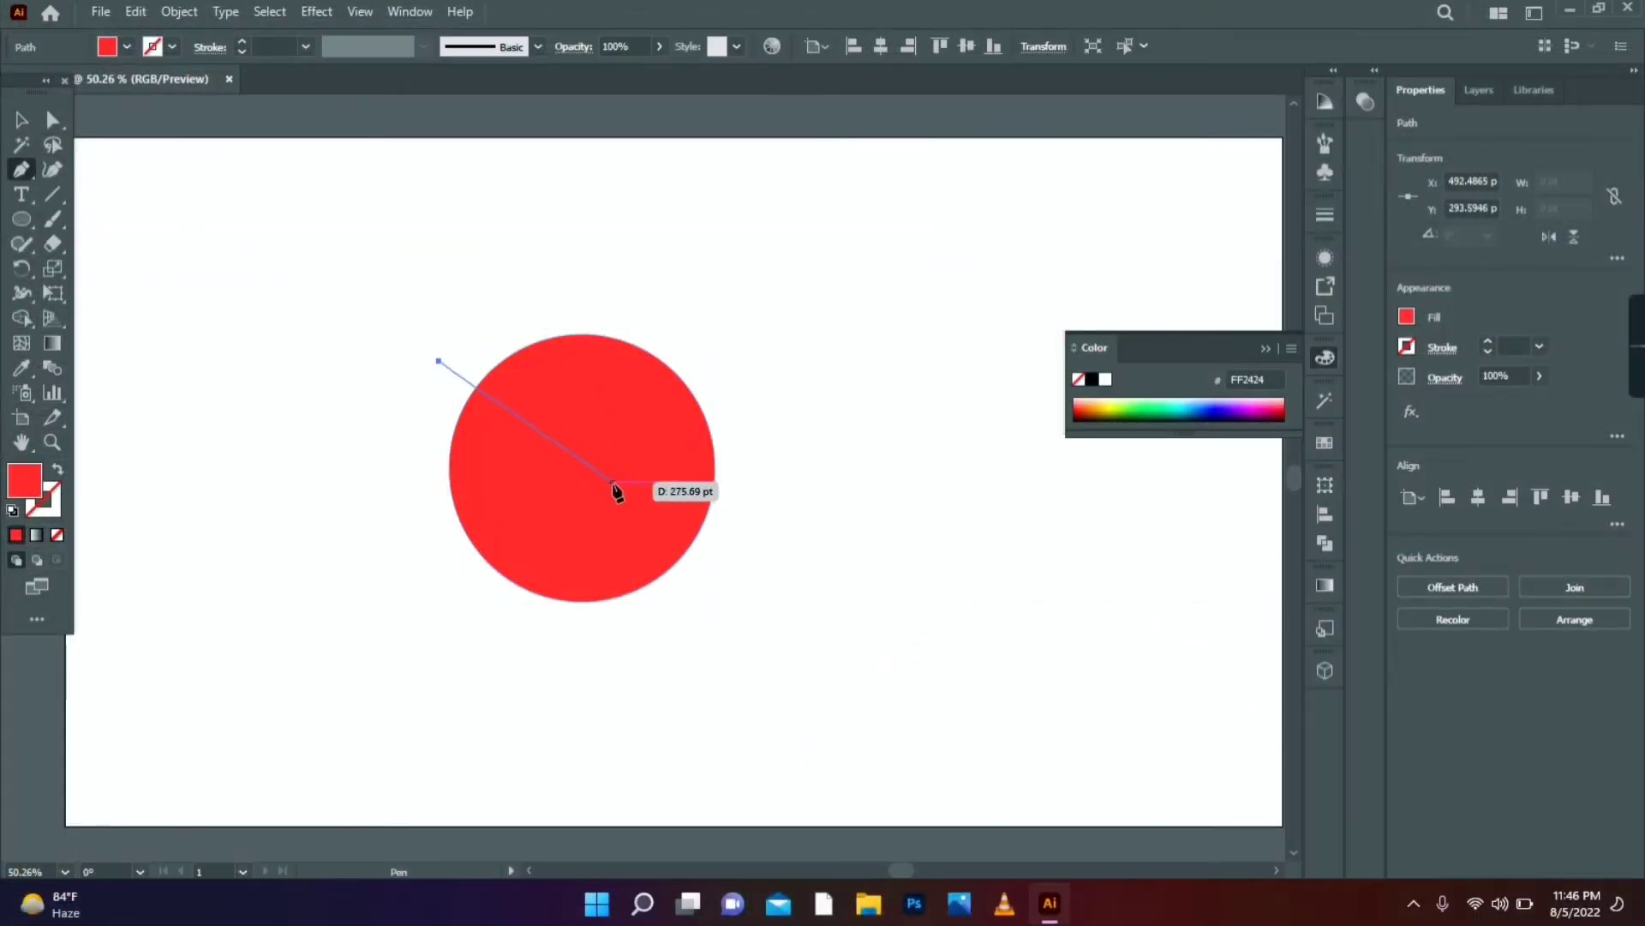
{"action": "left_click", "coordinate": [716, 569]}
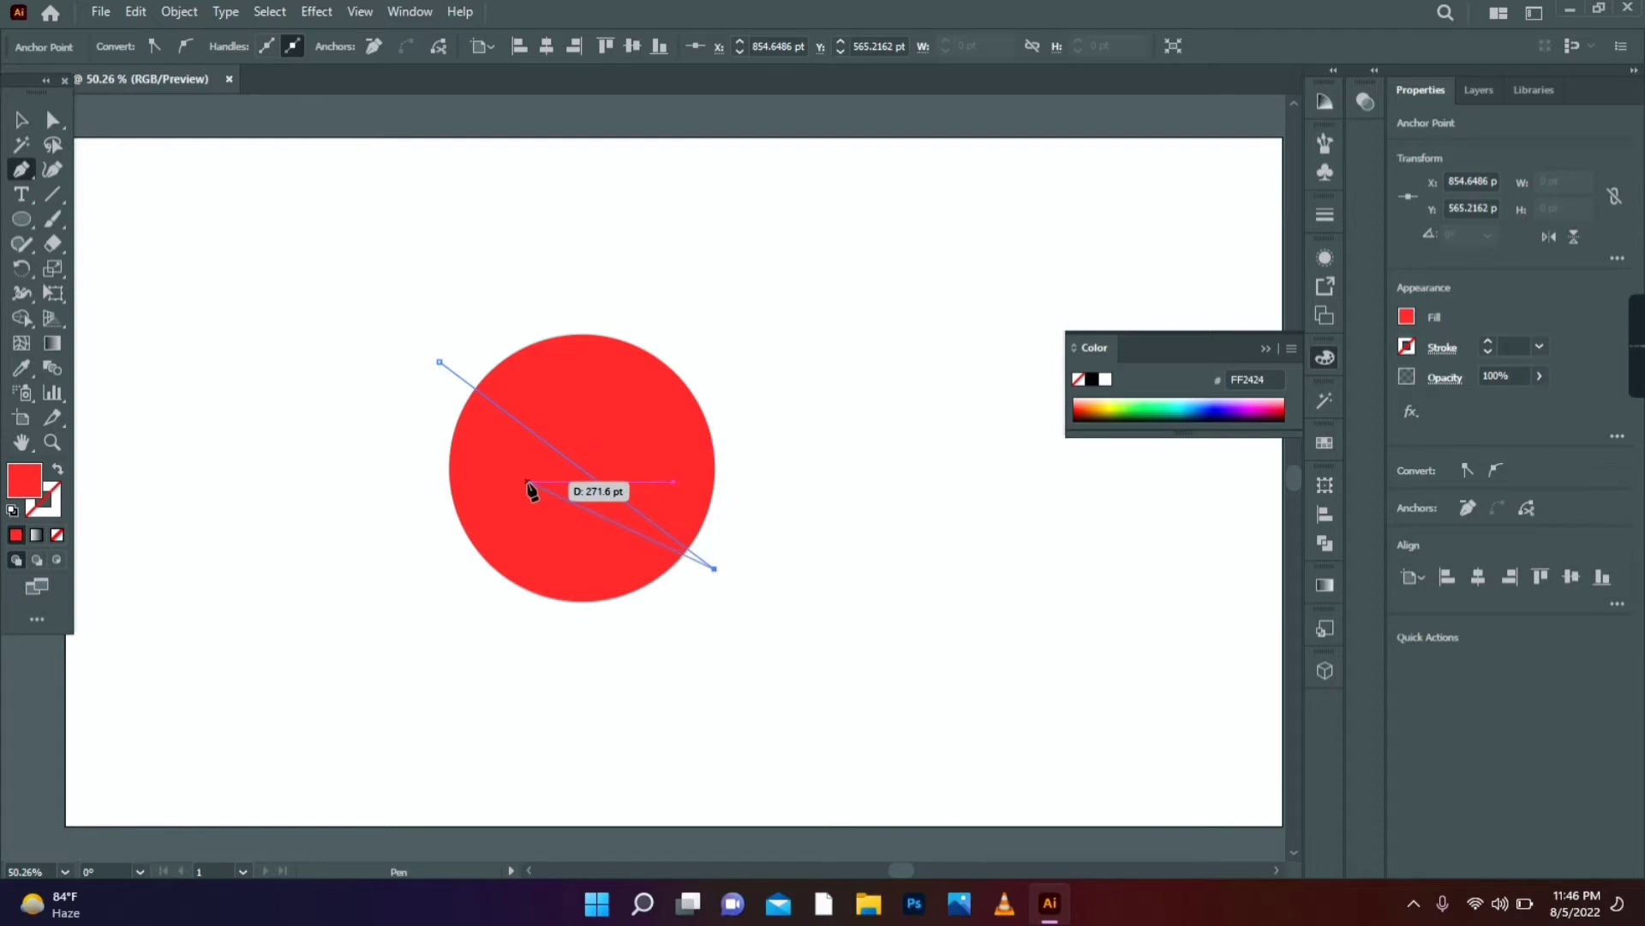
{"action": "key", "text": "Escape"}
{"action": "left_click", "coordinate": [695, 335]}
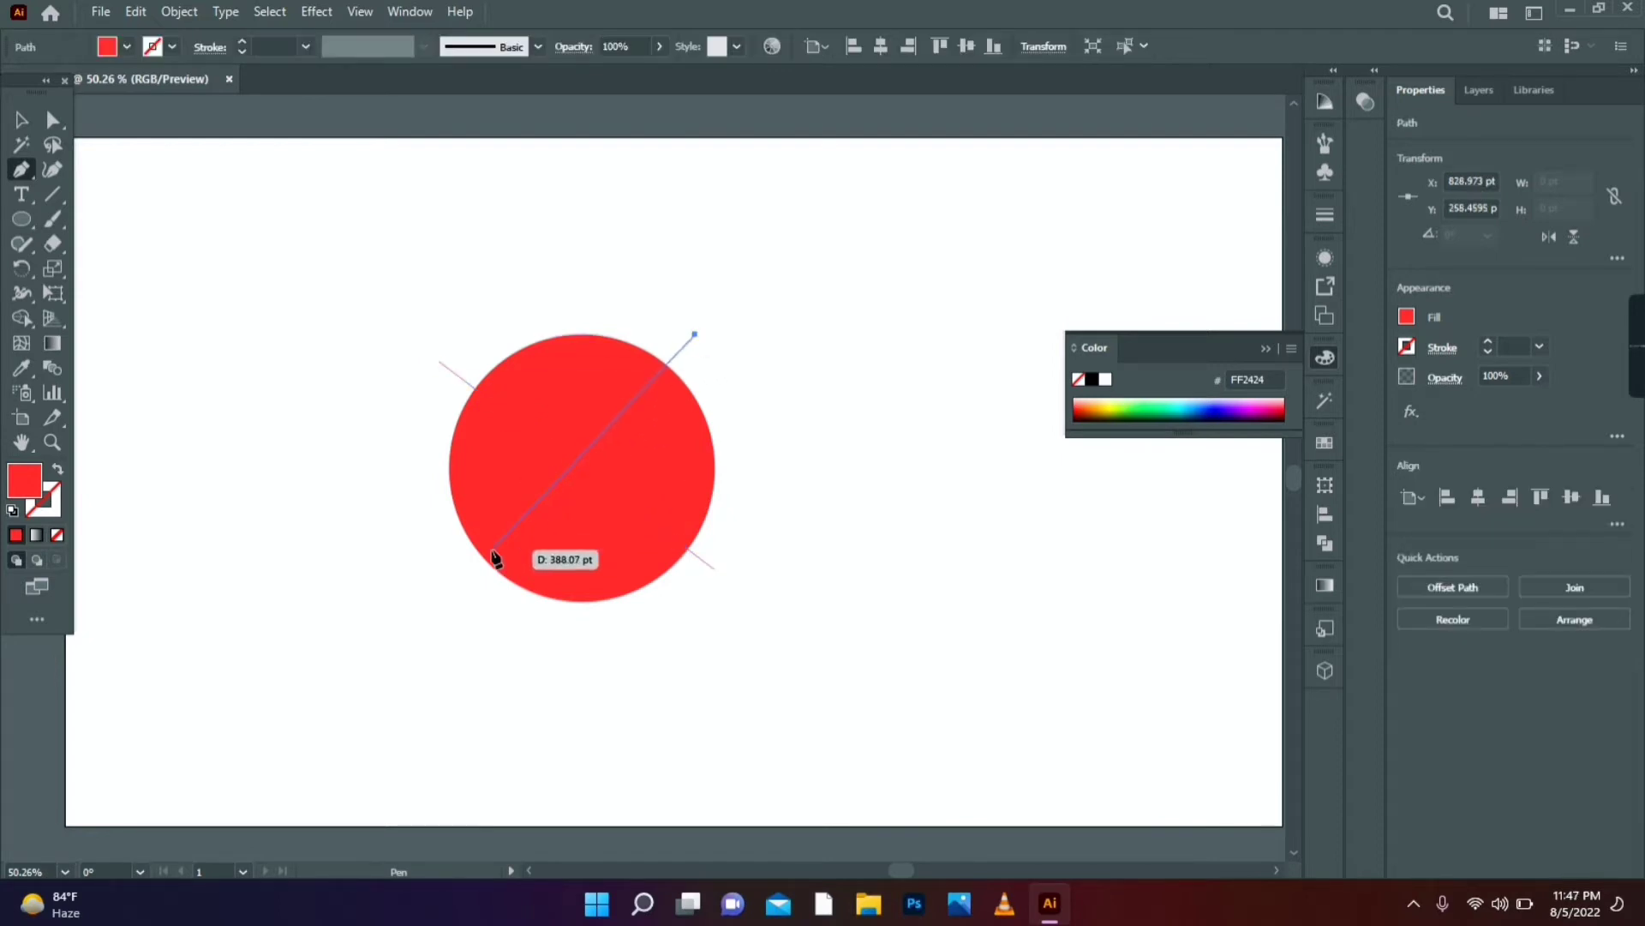
{"action": "left_click", "coordinate": [450, 623]}
{"action": "key", "text": "Escape"}
{"action": "left_click", "coordinate": [576, 660]}
{"action": "left_click", "coordinate": [582, 263]}
{"action": "key", "text": "v"}
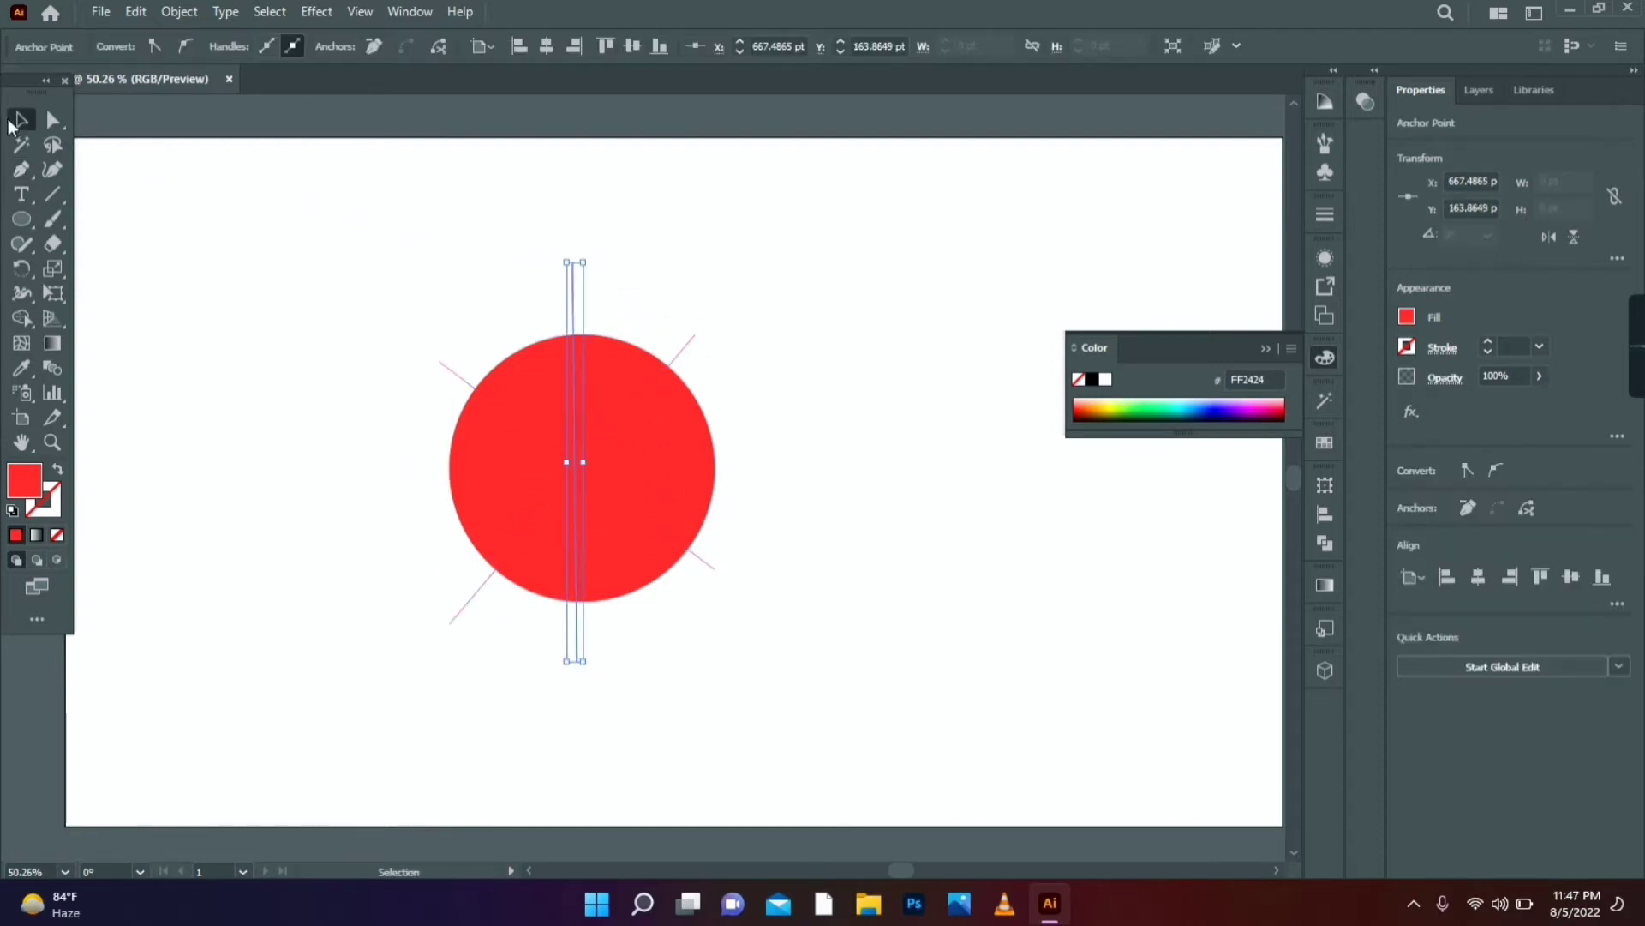
- Select the circle together with all three lines
{"action": "left_click", "coordinate": [406, 297]}
{"action": "left_click_drag", "start_coordinate": [593, 530], "coordinate": [742, 699]}
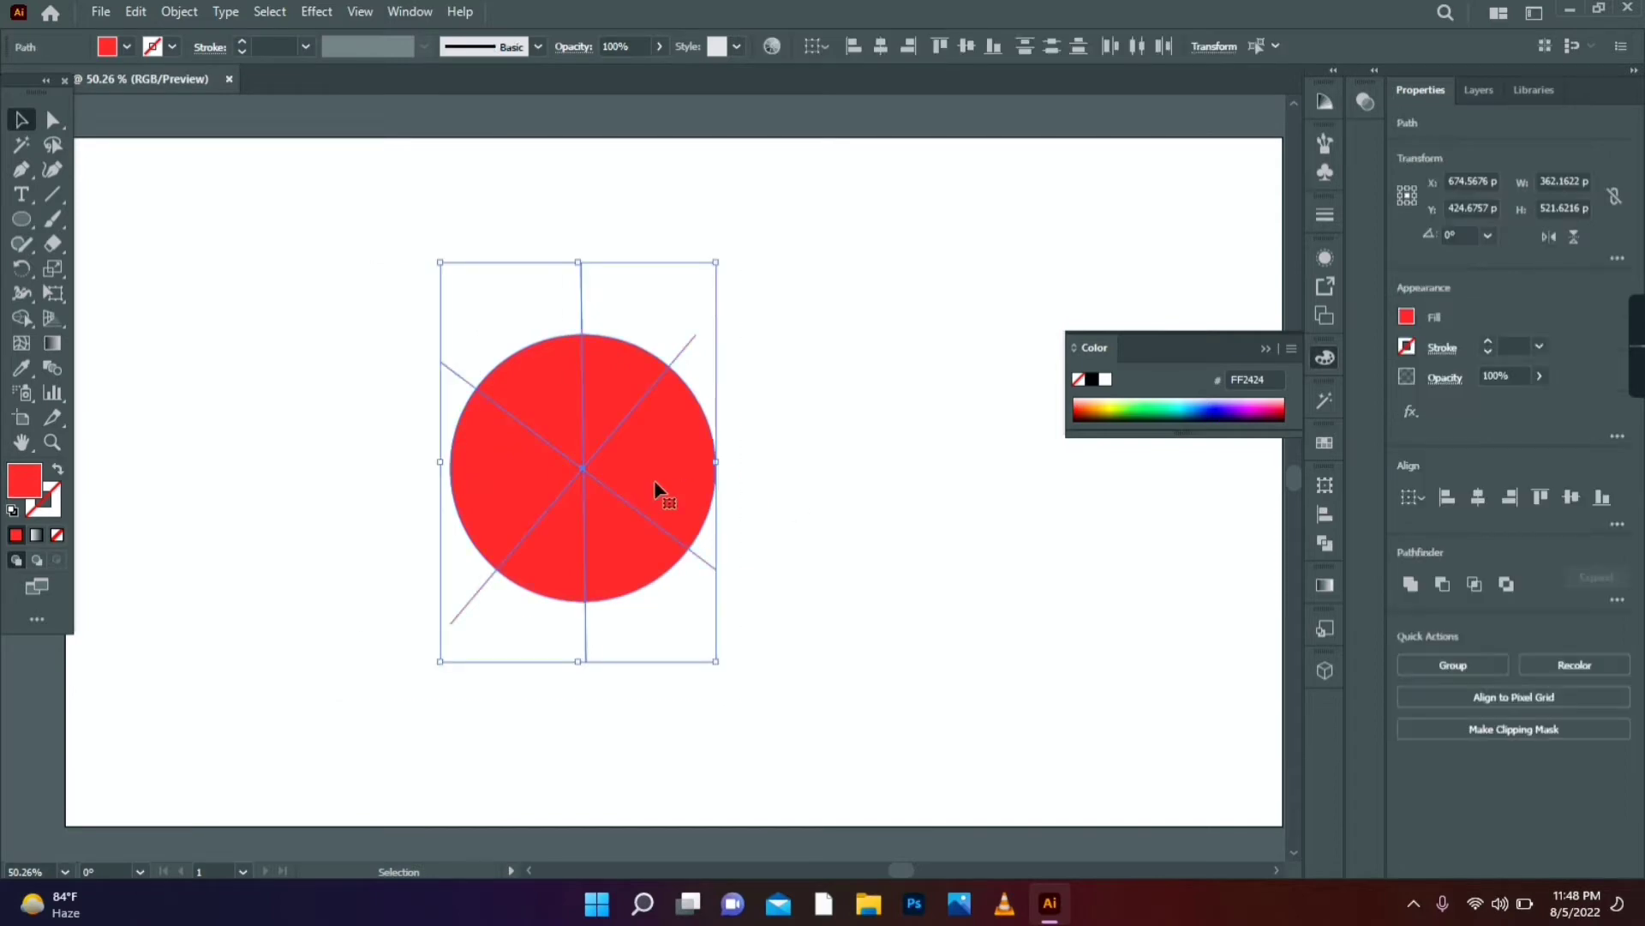
{"action": "left_click", "coordinate": [399, 11]}
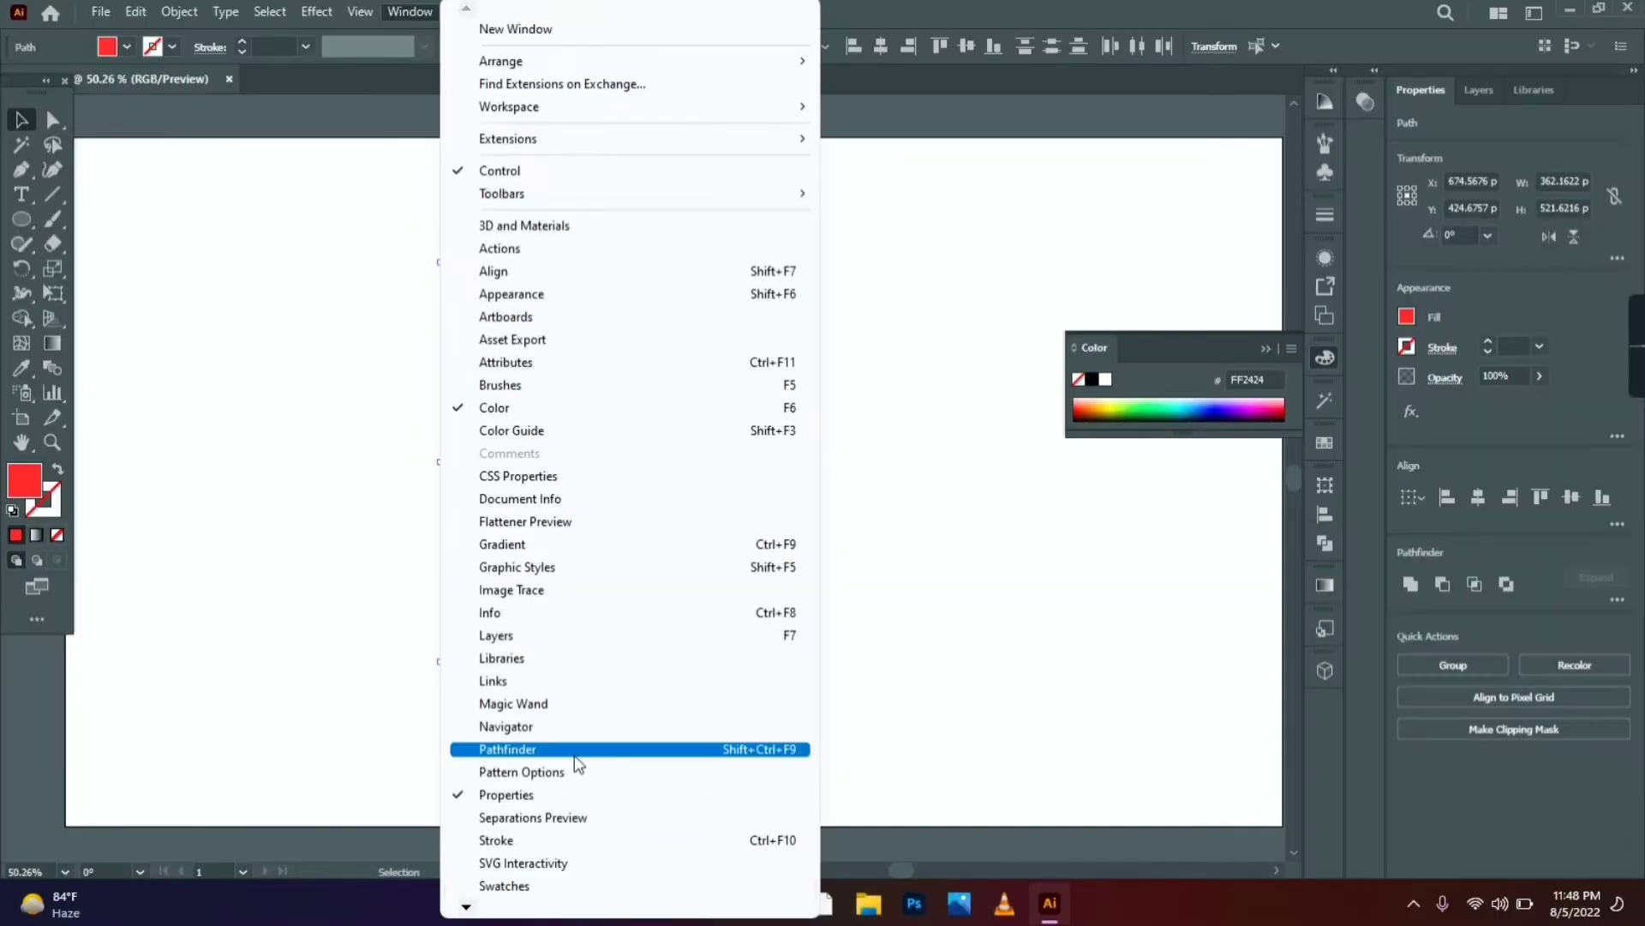
- Divide the circle along the three lines with Pathfinder and ungroup the six wedges
{"action": "left_click", "coordinate": [576, 753]}
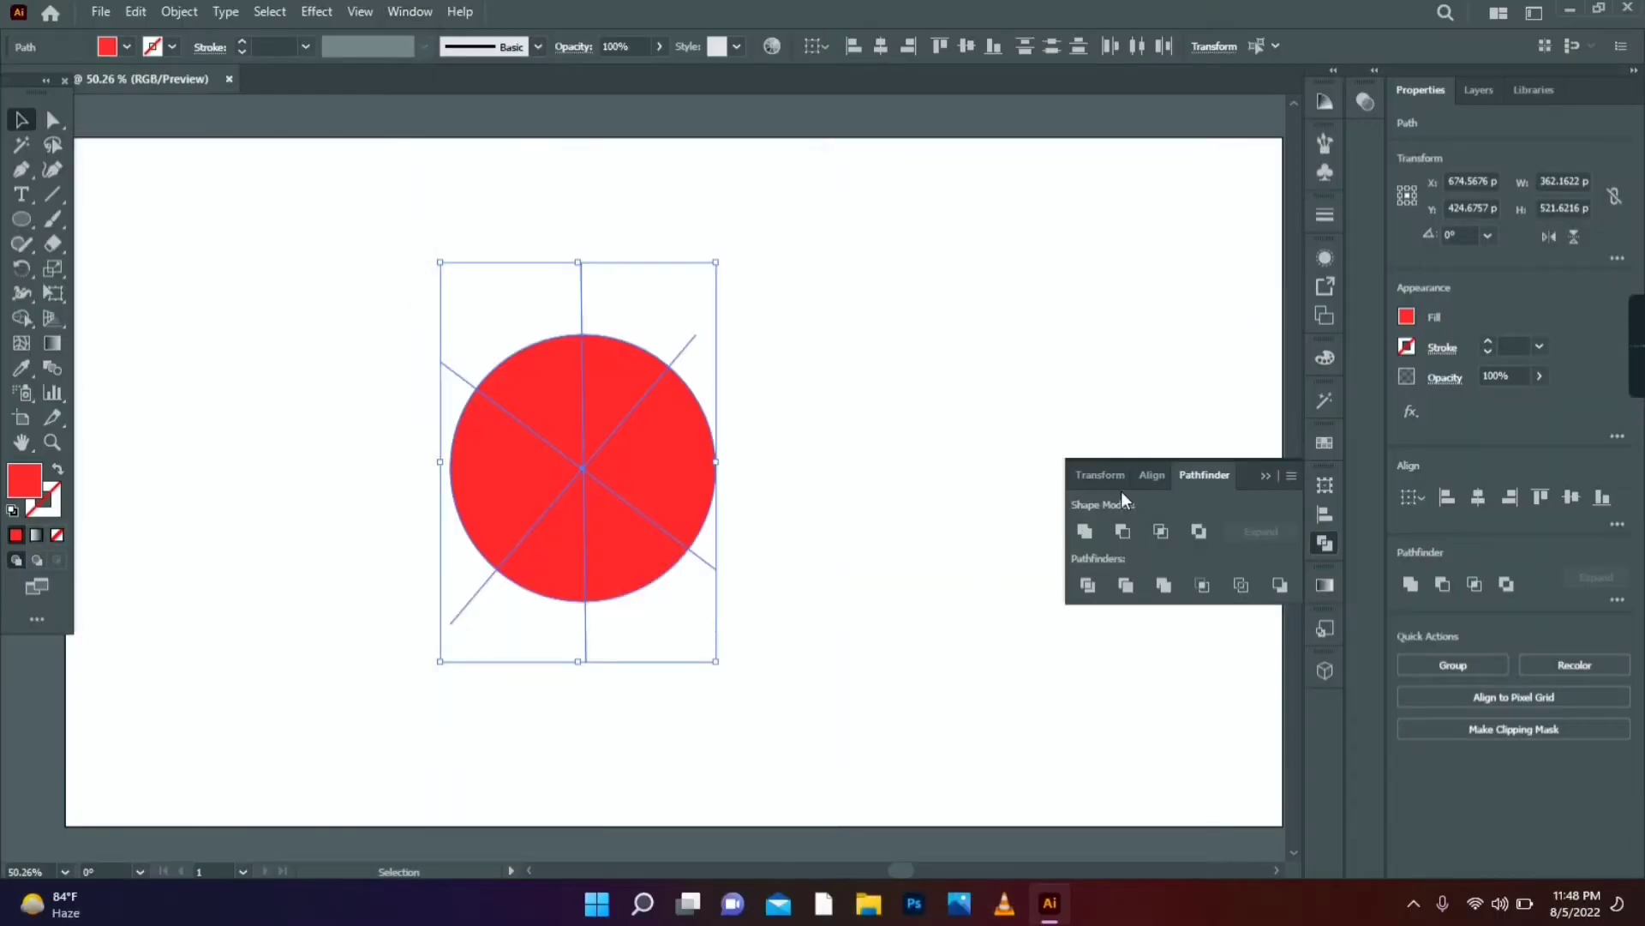
{"action": "left_click_drag", "start_coordinate": [1212, 470], "coordinate": [1067, 183]}
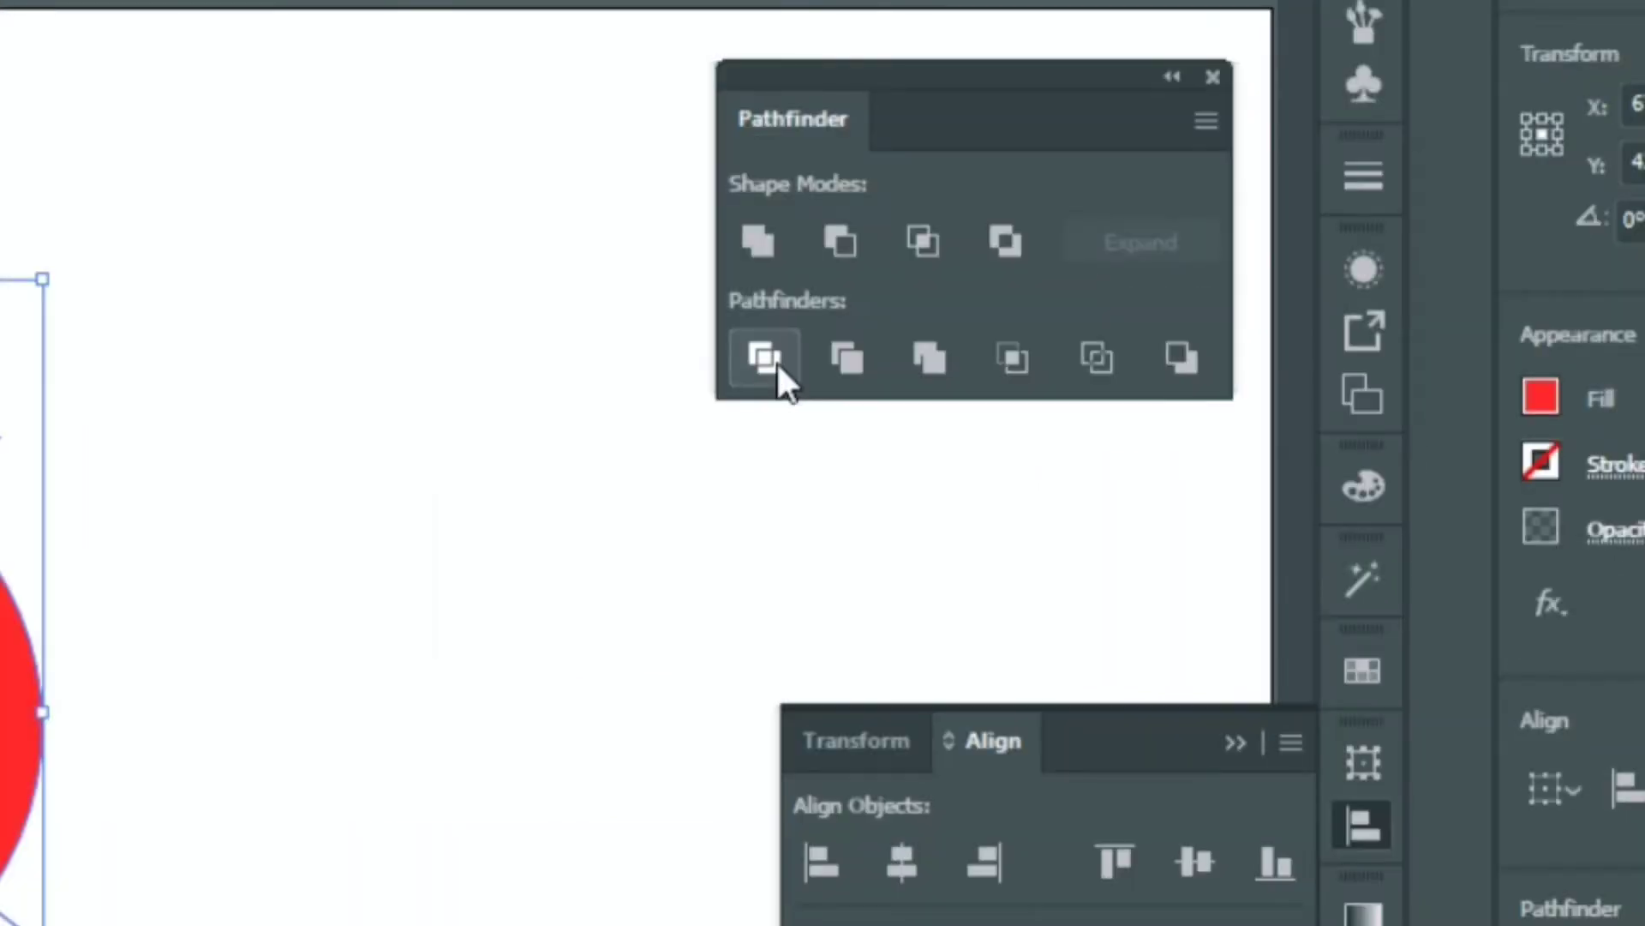
{"action": "left_click", "coordinate": [778, 364]}
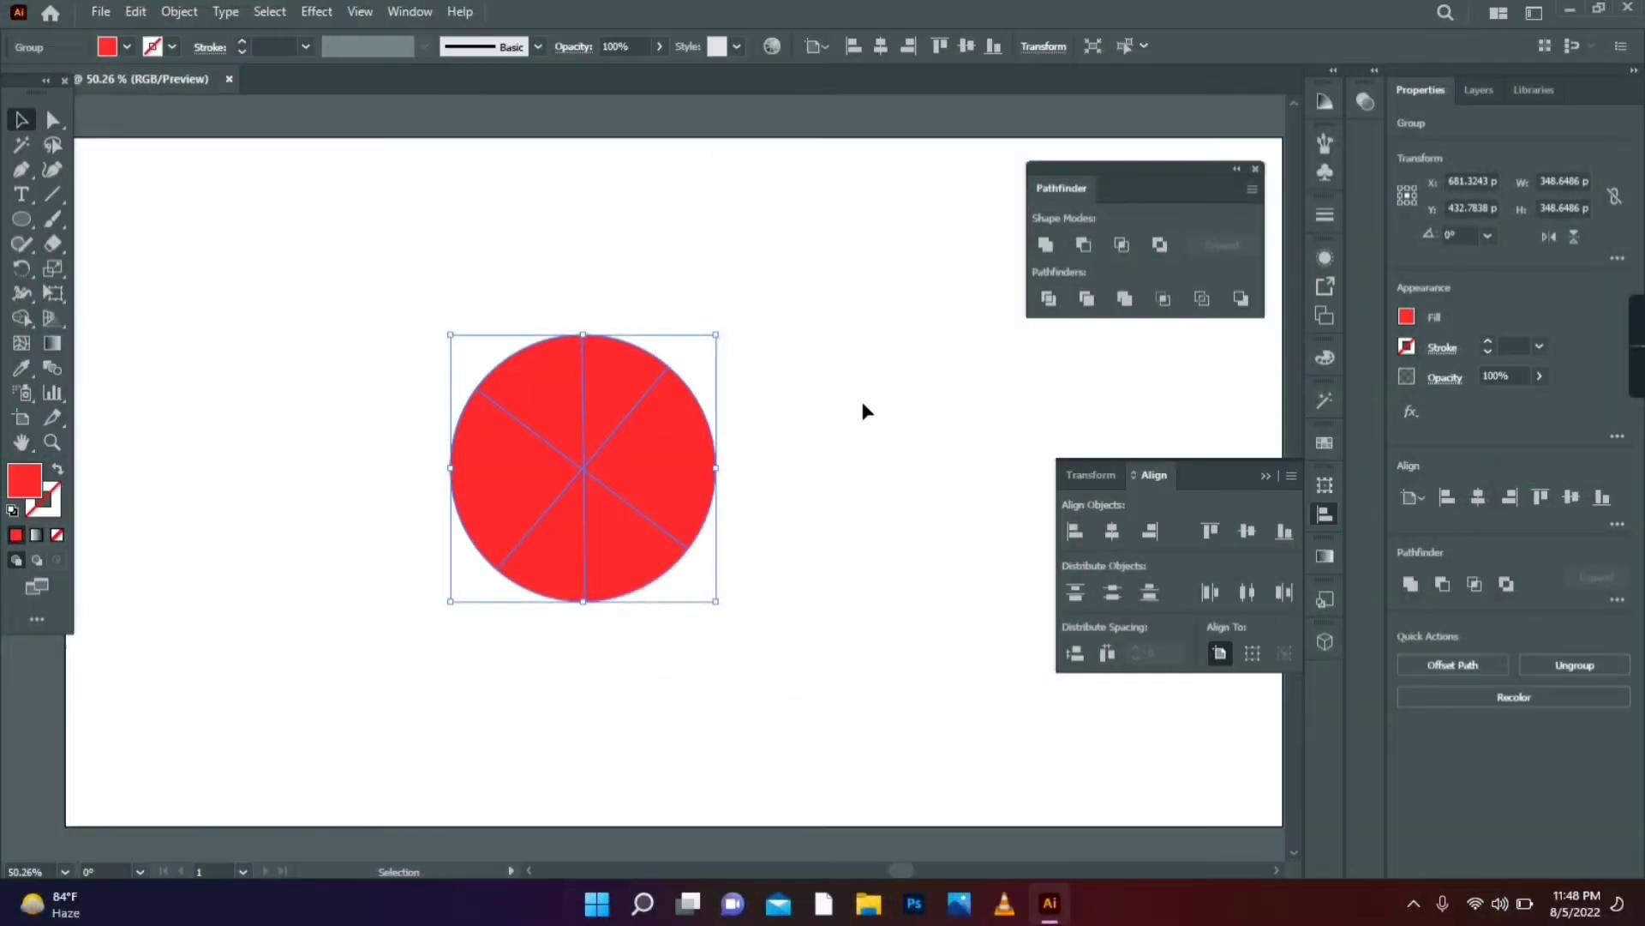
{"action": "right_click", "coordinate": [589, 470]}
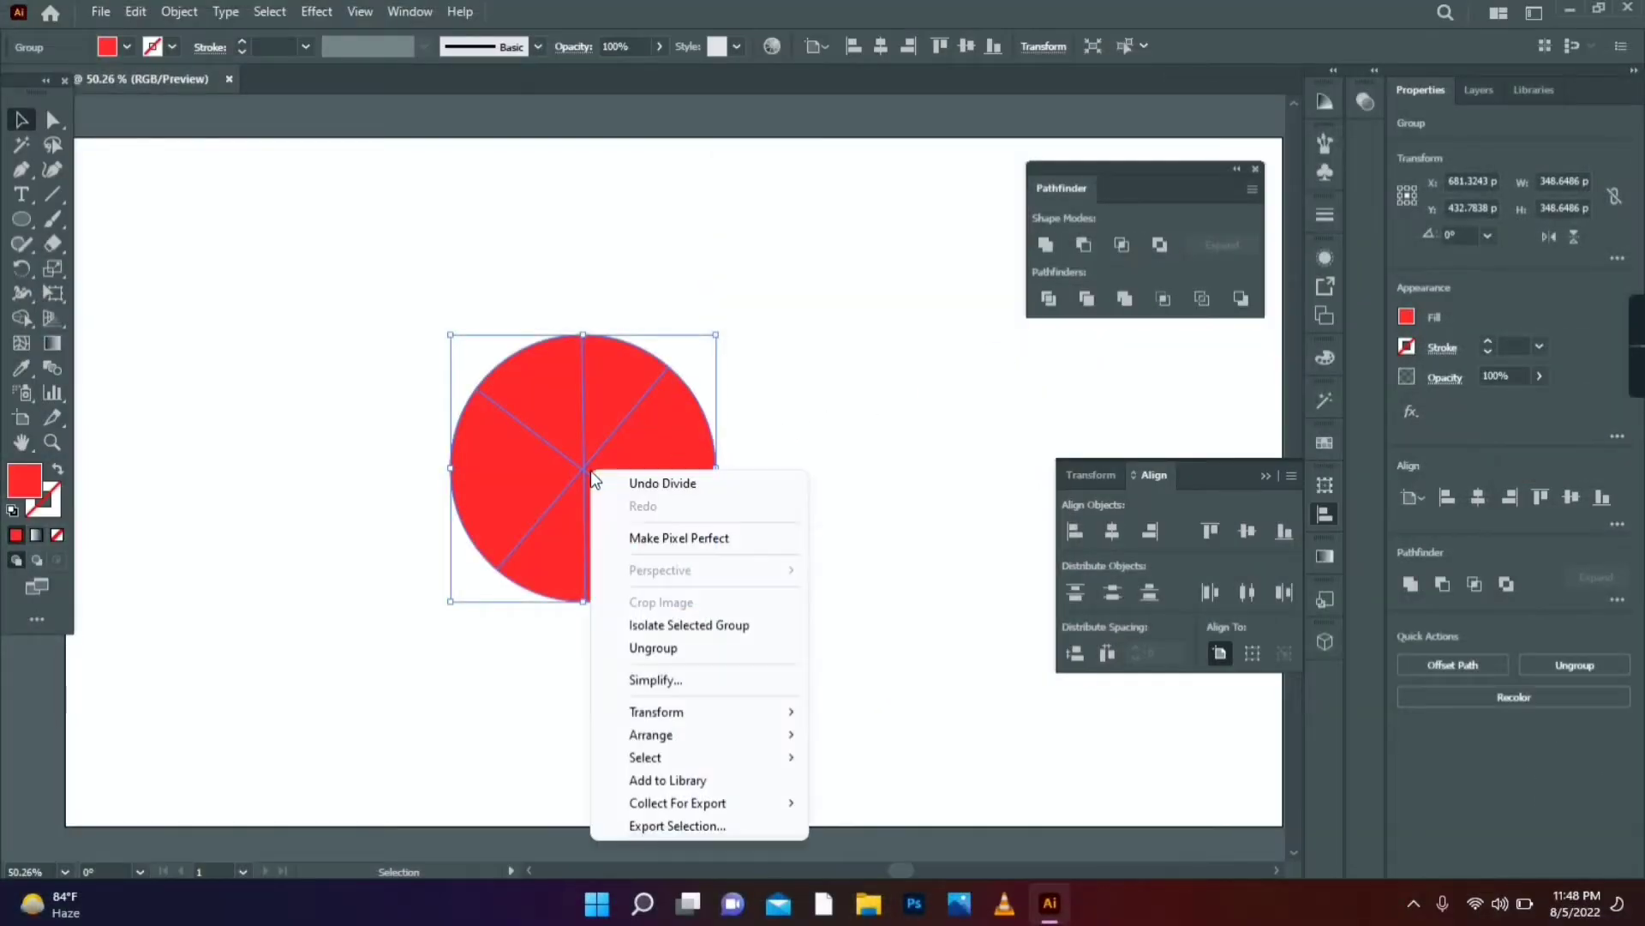
{"action": "left_click", "coordinate": [640, 652]}
- Darken the red on the top-right and upper-left wedges
{"action": "left_click", "coordinate": [837, 503]}
{"action": "left_click", "coordinate": [610, 402]}
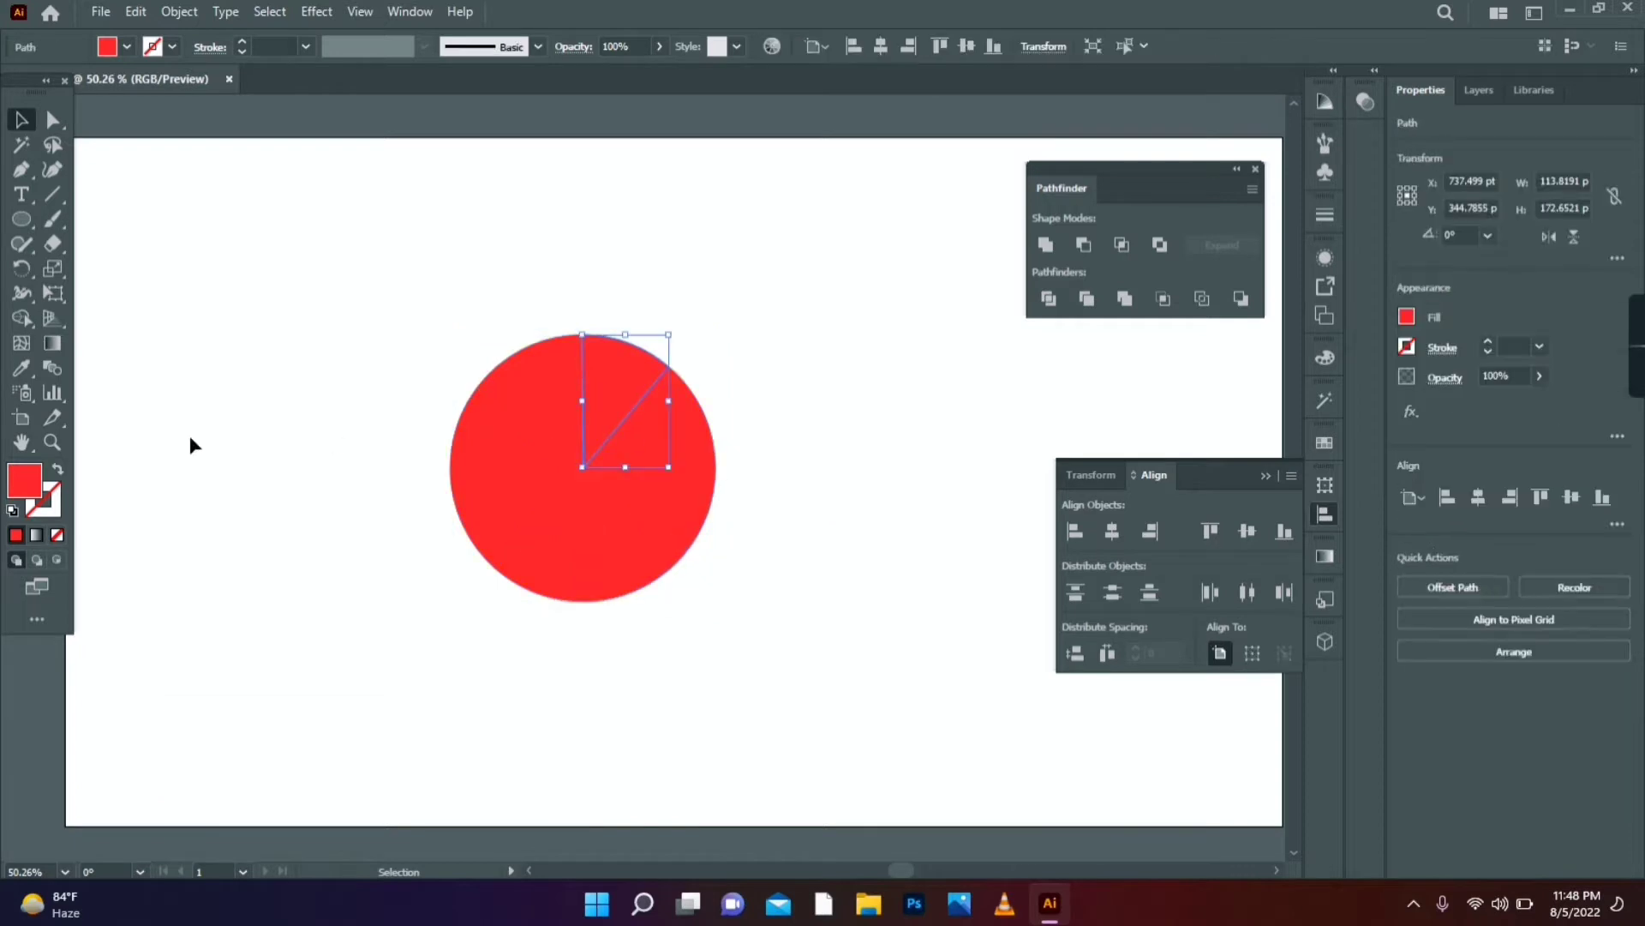
{"action": "double_click", "coordinate": [24, 480]}
{"action": "left_click_drag", "start_coordinate": [1200, 440], "coordinate": [1208, 416]}
{"action": "left_click", "coordinate": [1395, 407]}
{"action": "left_click", "coordinate": [533, 406]}
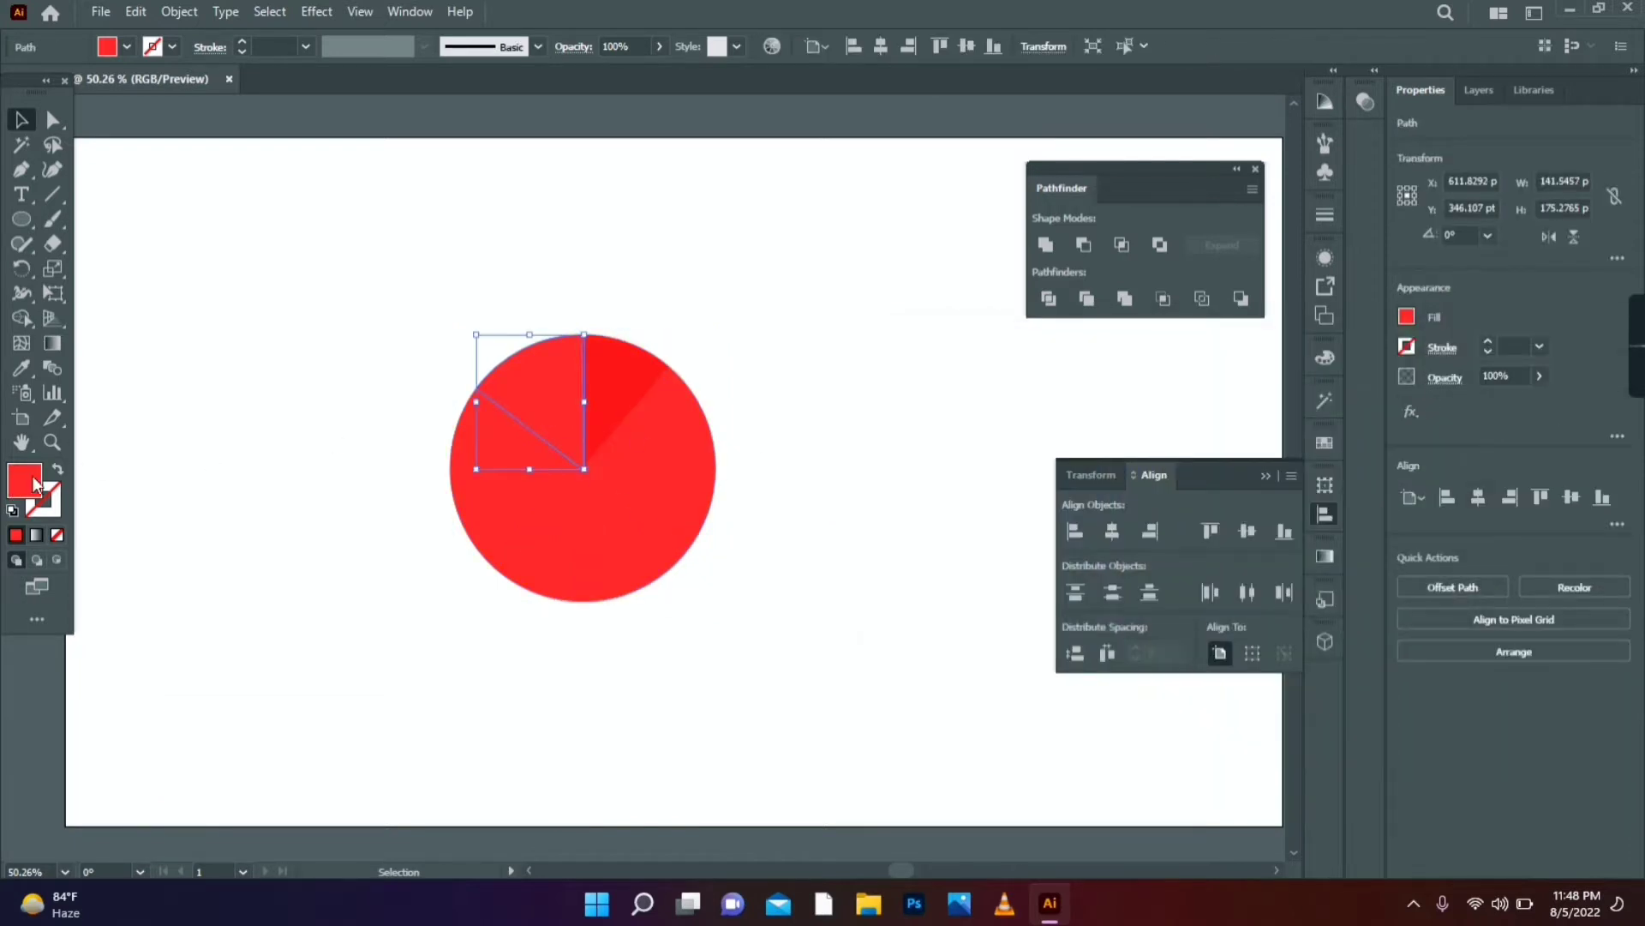
{"action": "double_click", "coordinate": [33, 481]}
{"action": "mouse_move", "coordinate": [910, 405]}
{"action": "left_mouse_down"}
{"action": "mouse_move", "coordinate": [907, 427]}
{"action": "mouse_move", "coordinate": [908, 403]}
{"action": "left_mouse_up"}
{"action": "left_click", "coordinate": [1412, 403]}
- Give the left wedge a lighter red and the lower-left wedge a pink shade
{"action": "left_click", "coordinate": [484, 446]}
{"action": "double_click", "coordinate": [31, 481]}
{"action": "mouse_move", "coordinate": [1213, 444]}
{"action": "left_mouse_down"}
{"action": "mouse_move", "coordinate": [1218, 468]}
{"action": "mouse_move", "coordinate": [1185, 408]}
{"action": "mouse_move", "coordinate": [1170, 418]}
{"action": "mouse_move", "coordinate": [1165, 404]}
{"action": "mouse_move", "coordinate": [1214, 460]}
{"action": "left_mouse_up"}
{"action": "left_click", "coordinate": [1388, 413]}
{"action": "left_click", "coordinate": [549, 557]}
{"action": "double_click", "coordinate": [32, 481]}
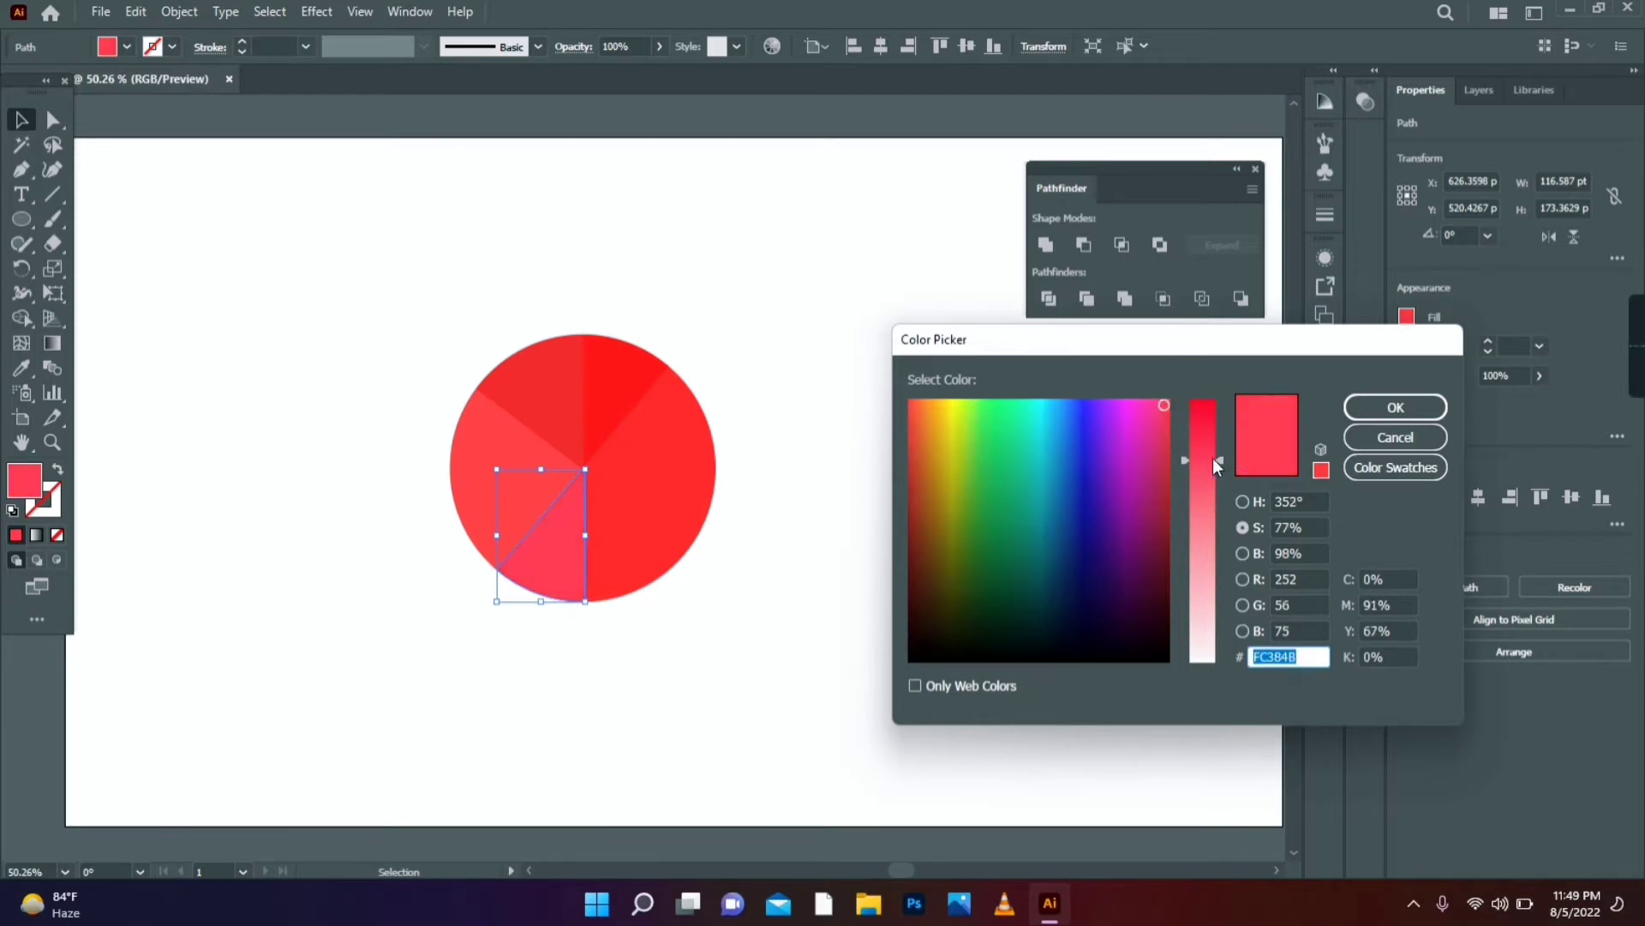
{"action": "left_click", "coordinate": [1371, 407]}
{"action": "left_click", "coordinate": [835, 499]}
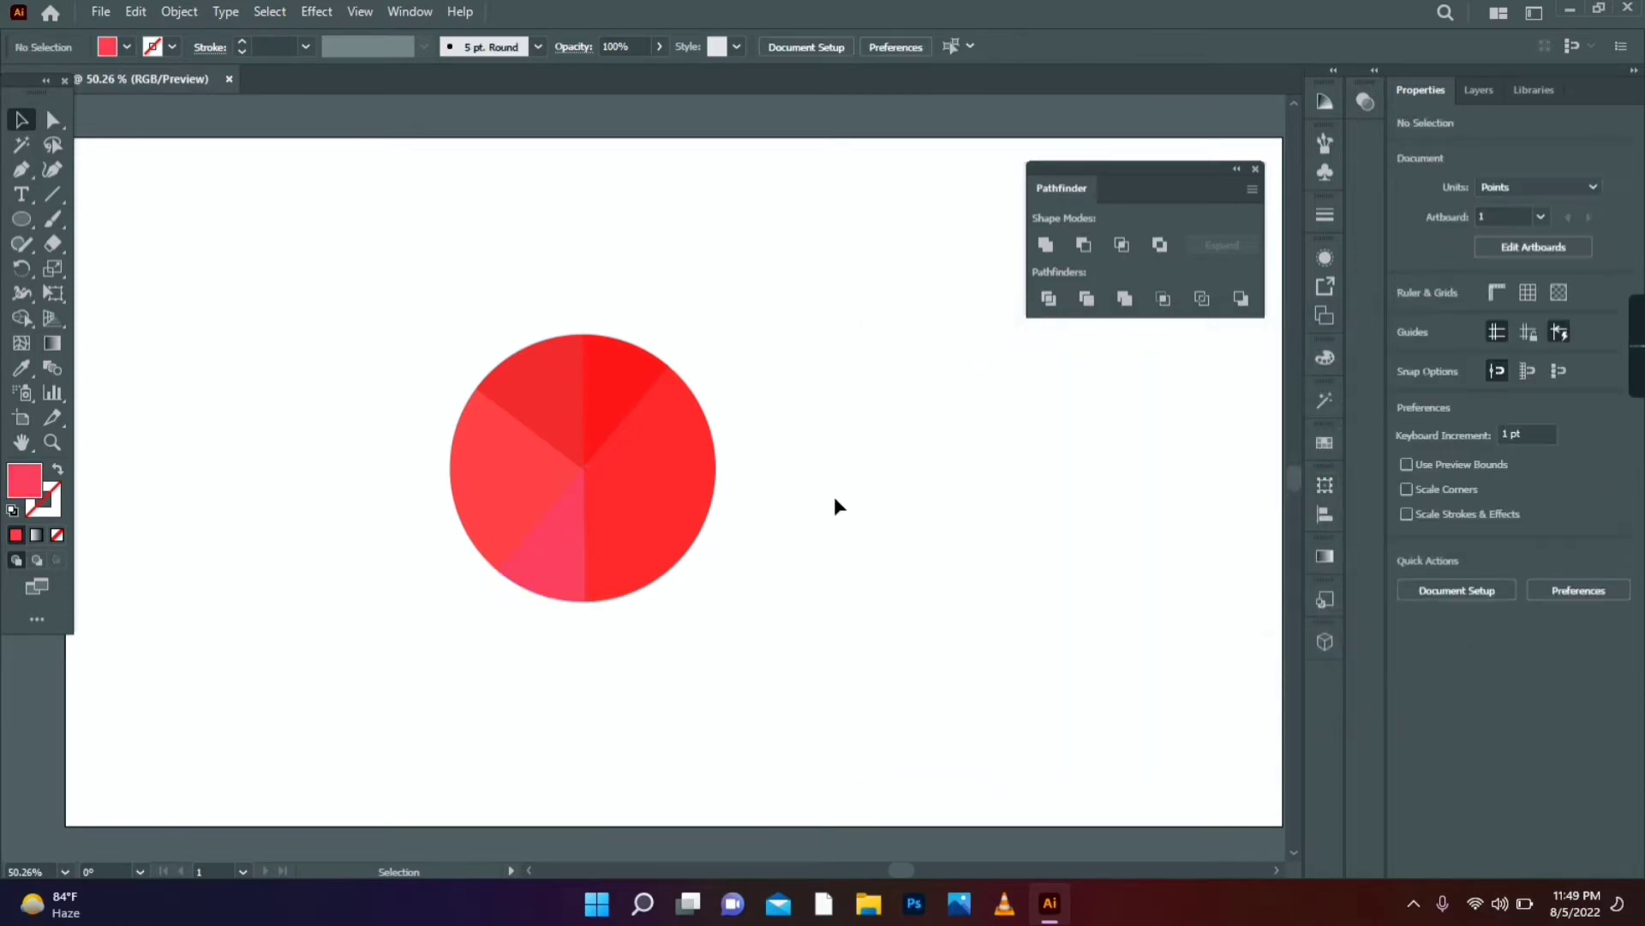
- Draw a smaller circle beside the pie and group the pie wedges together
{"action": "left_click", "coordinate": [21, 219]}
{"action": "left_click_drag", "start_coordinate": [528, 402], "coordinate": [637, 535]}
{"action": "key", "text": "v"}
{"action": "left_click_drag", "start_coordinate": [663, 469], "coordinate": [901, 433]}
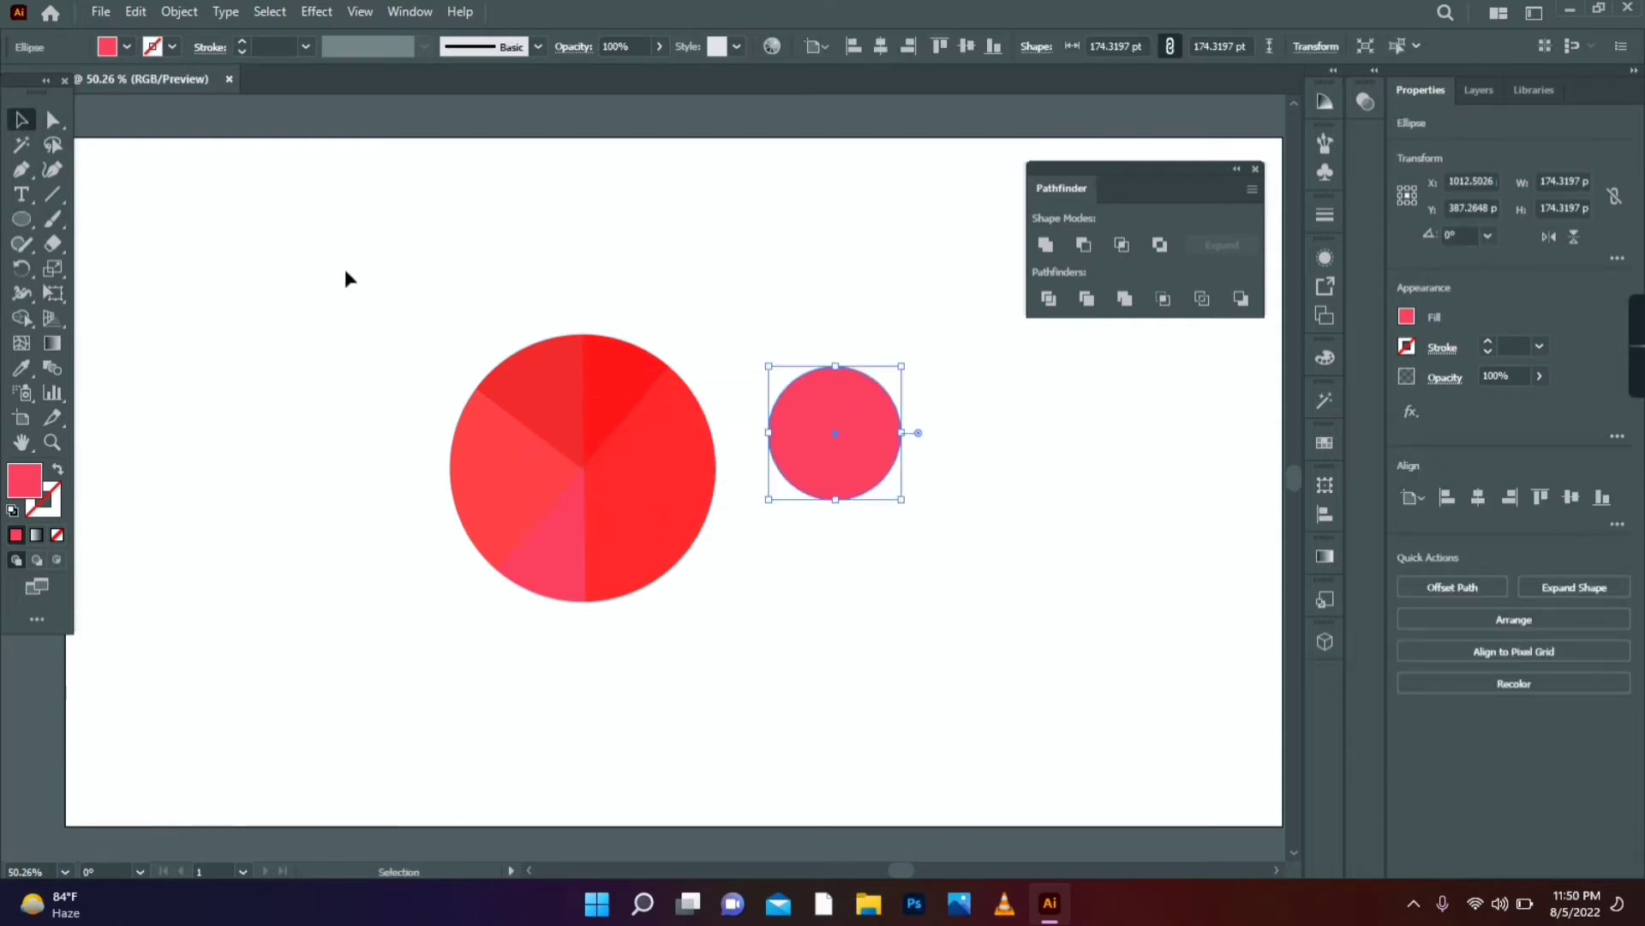
{"action": "left_click_drag", "start_coordinate": [681, 612], "coordinate": [681, 612]}
{"action": "right_click", "coordinate": [630, 467]}
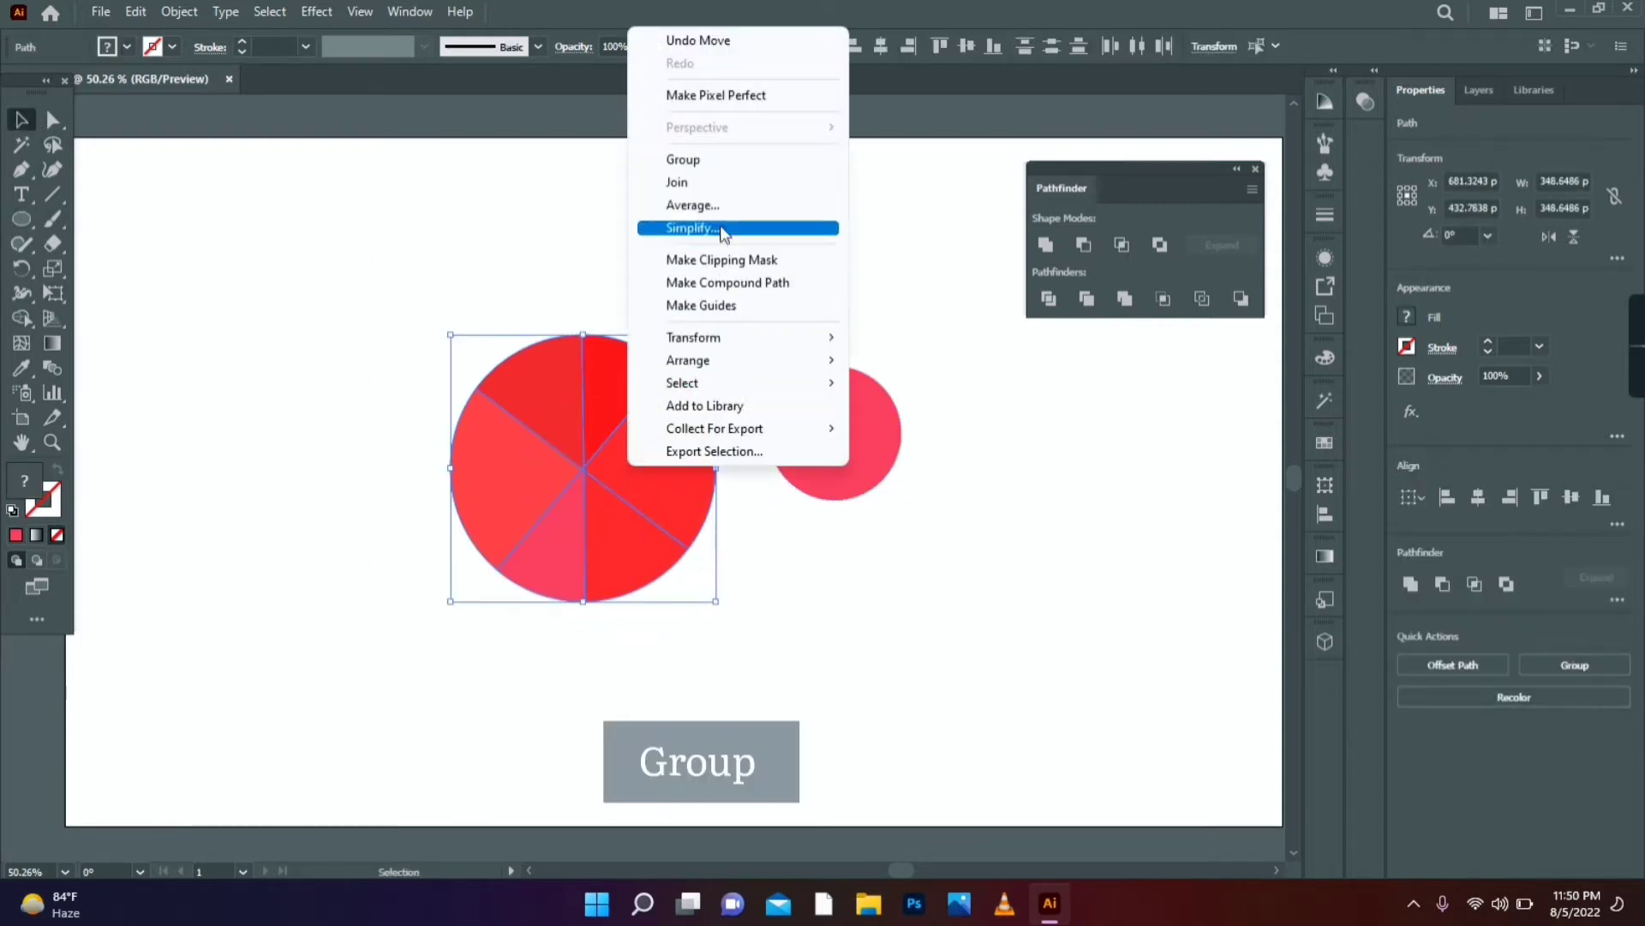
{"action": "left_click", "coordinate": [730, 161]}
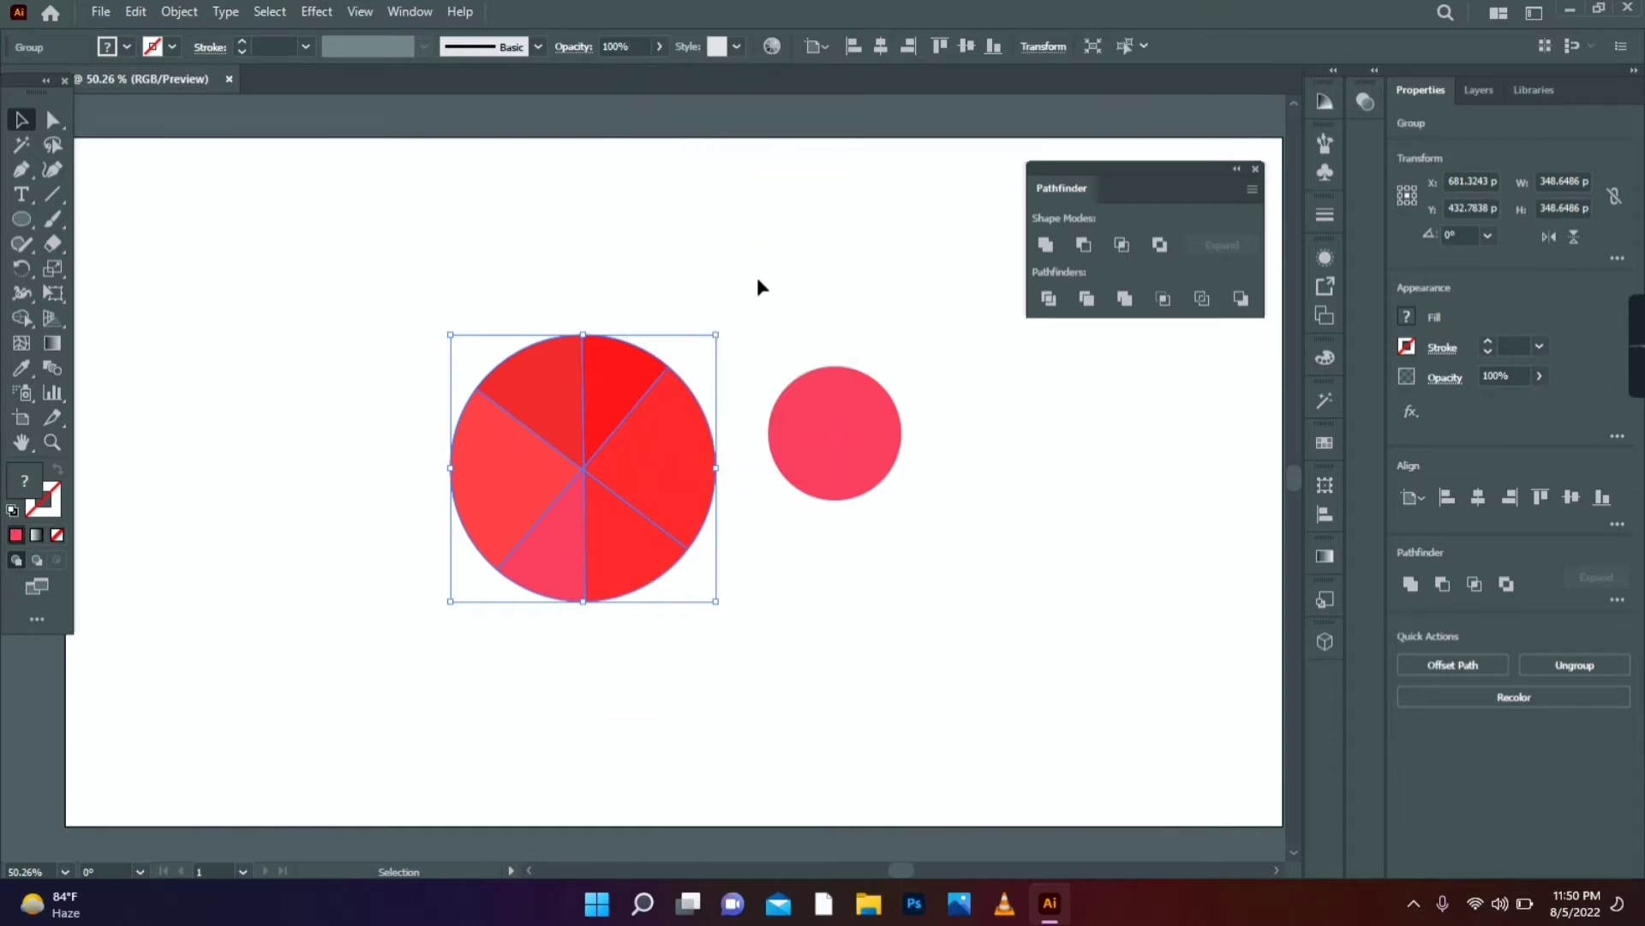
- Centre the small circle on the pie horizontally and vertically with the Align panel
{"action": "key", "text": "ctrl+a"}
{"action": "left_click", "coordinate": [409, 11]}
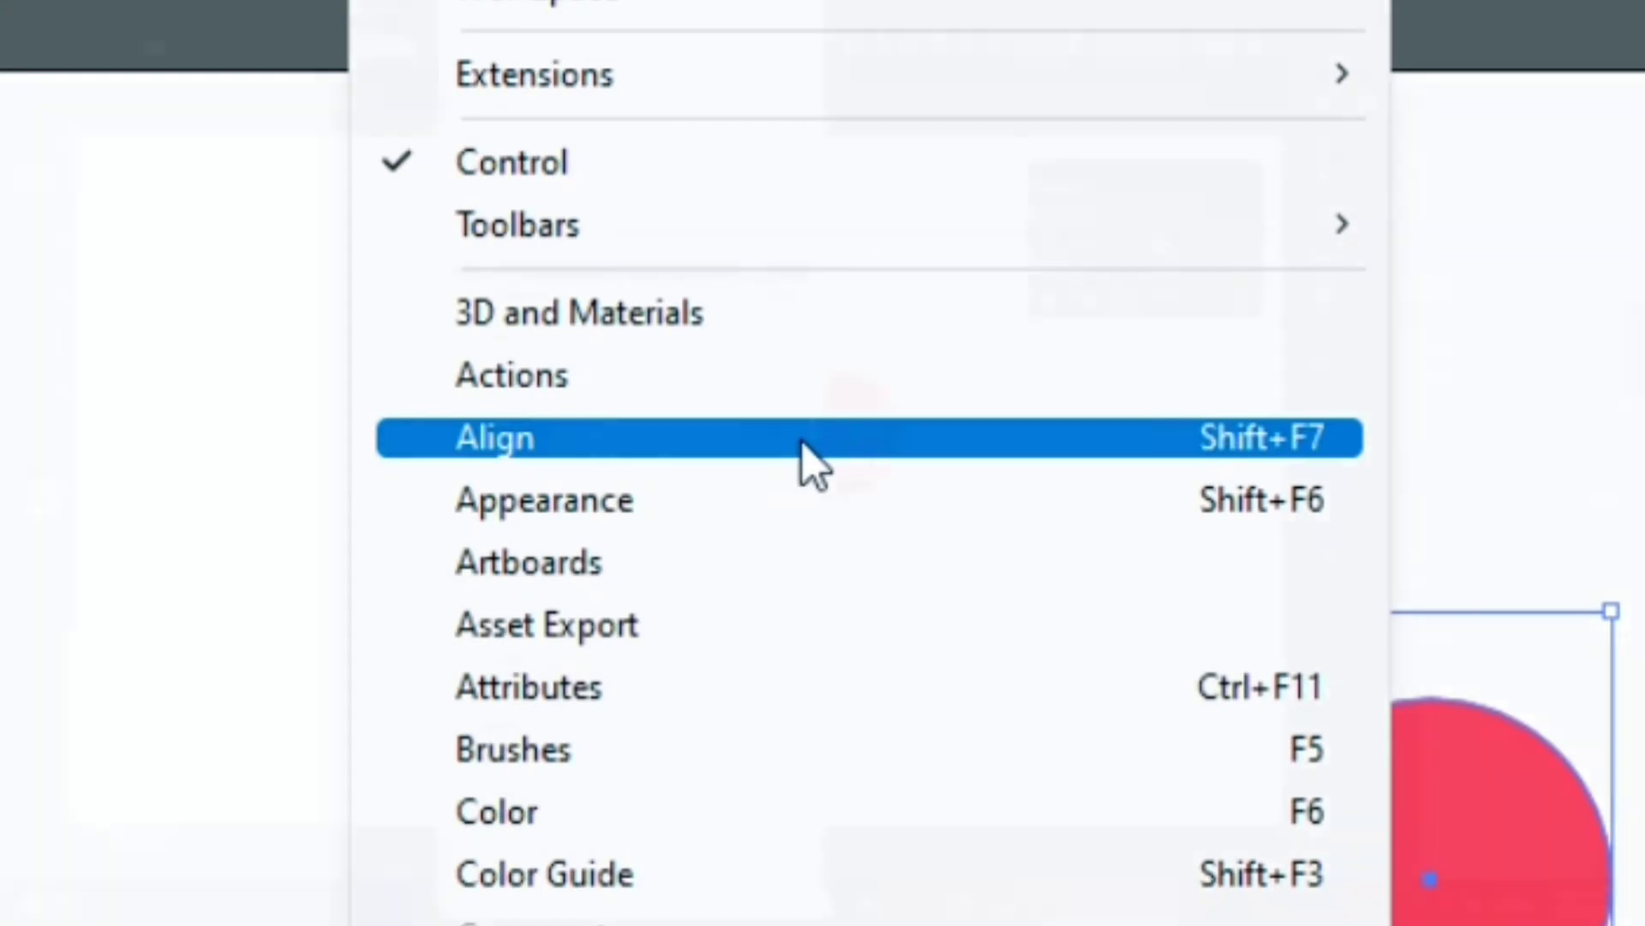
{"action": "left_click", "coordinate": [814, 467]}
{"action": "left_click_drag", "start_coordinate": [1146, 471], "coordinate": [1051, 333]}
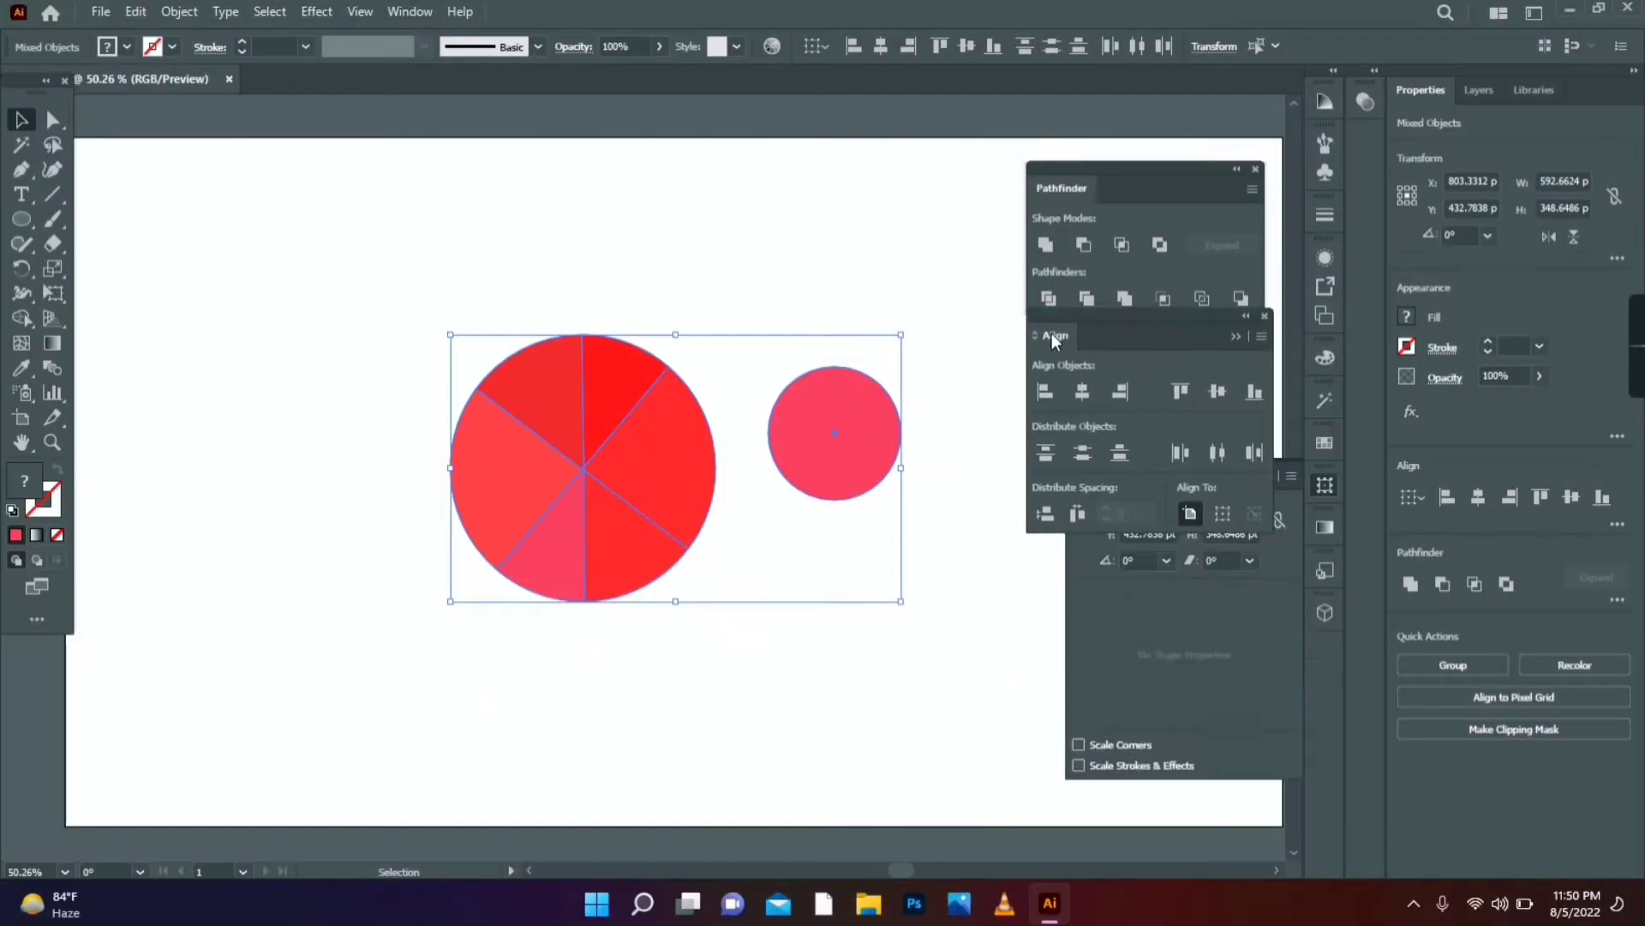
{"action": "left_click", "coordinate": [1082, 395]}
{"action": "left_click", "coordinate": [1216, 392]}
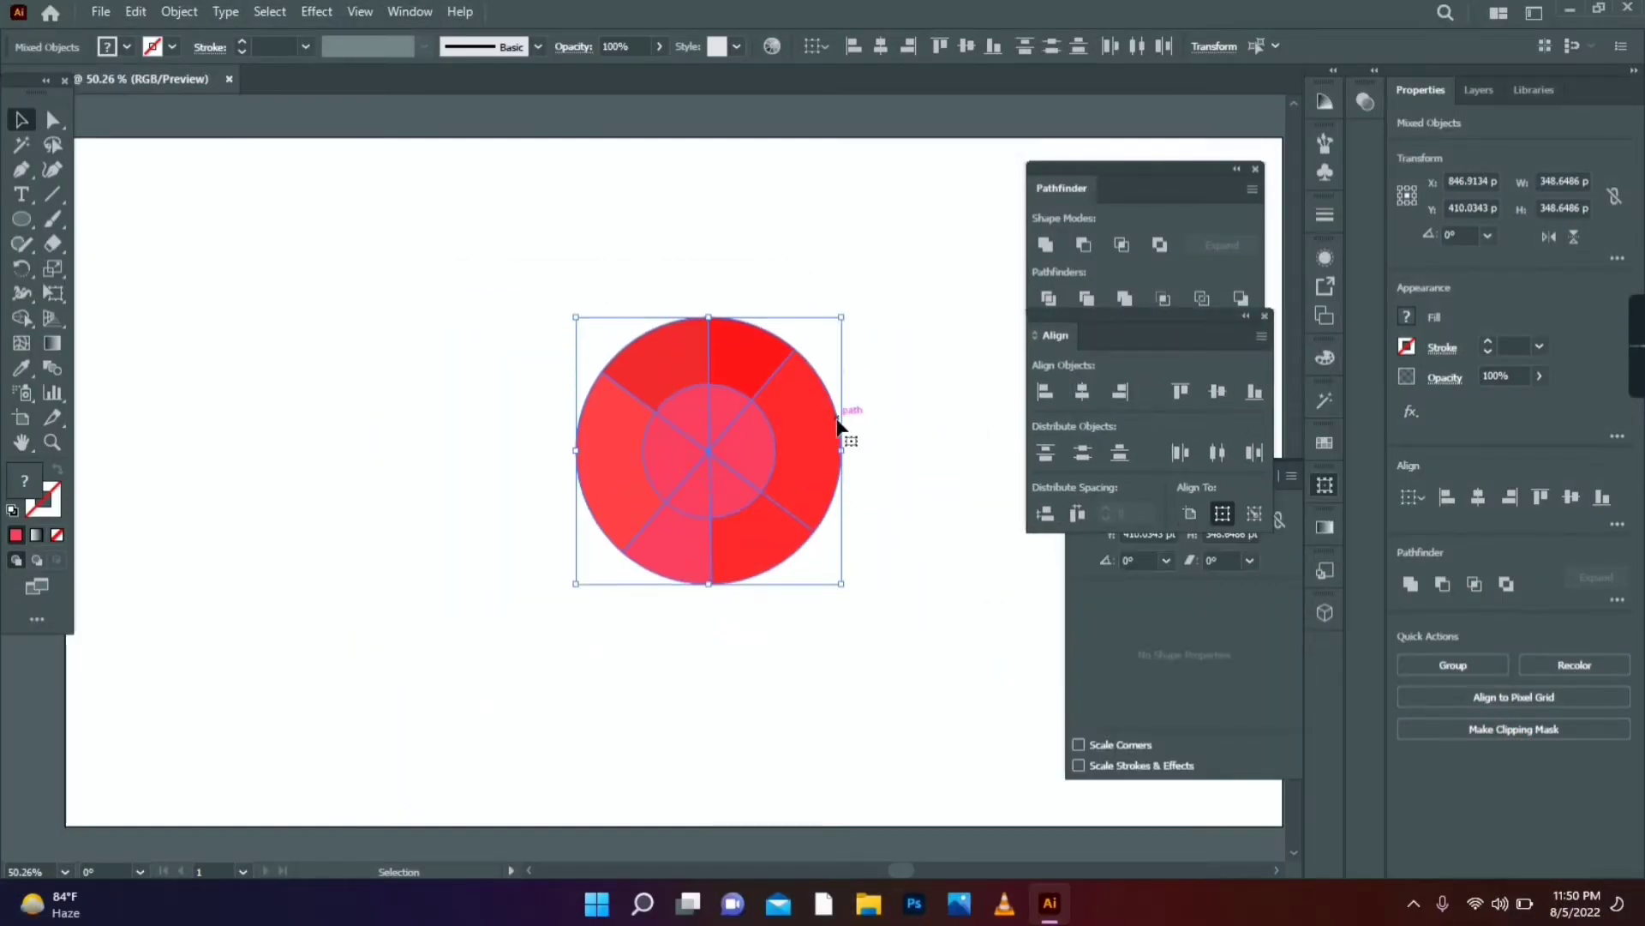
{"action": "left_click", "coordinate": [895, 423]}
- Move the ring left and fill the inner circle white (FFFFFF)
{"action": "key", "text": "ctrl+a"}
{"action": "left_click_drag", "start_coordinate": [700, 442], "coordinate": [557, 432]}
{"action": "left_click", "coordinate": [775, 430]}
{"action": "left_click", "coordinate": [569, 437]}
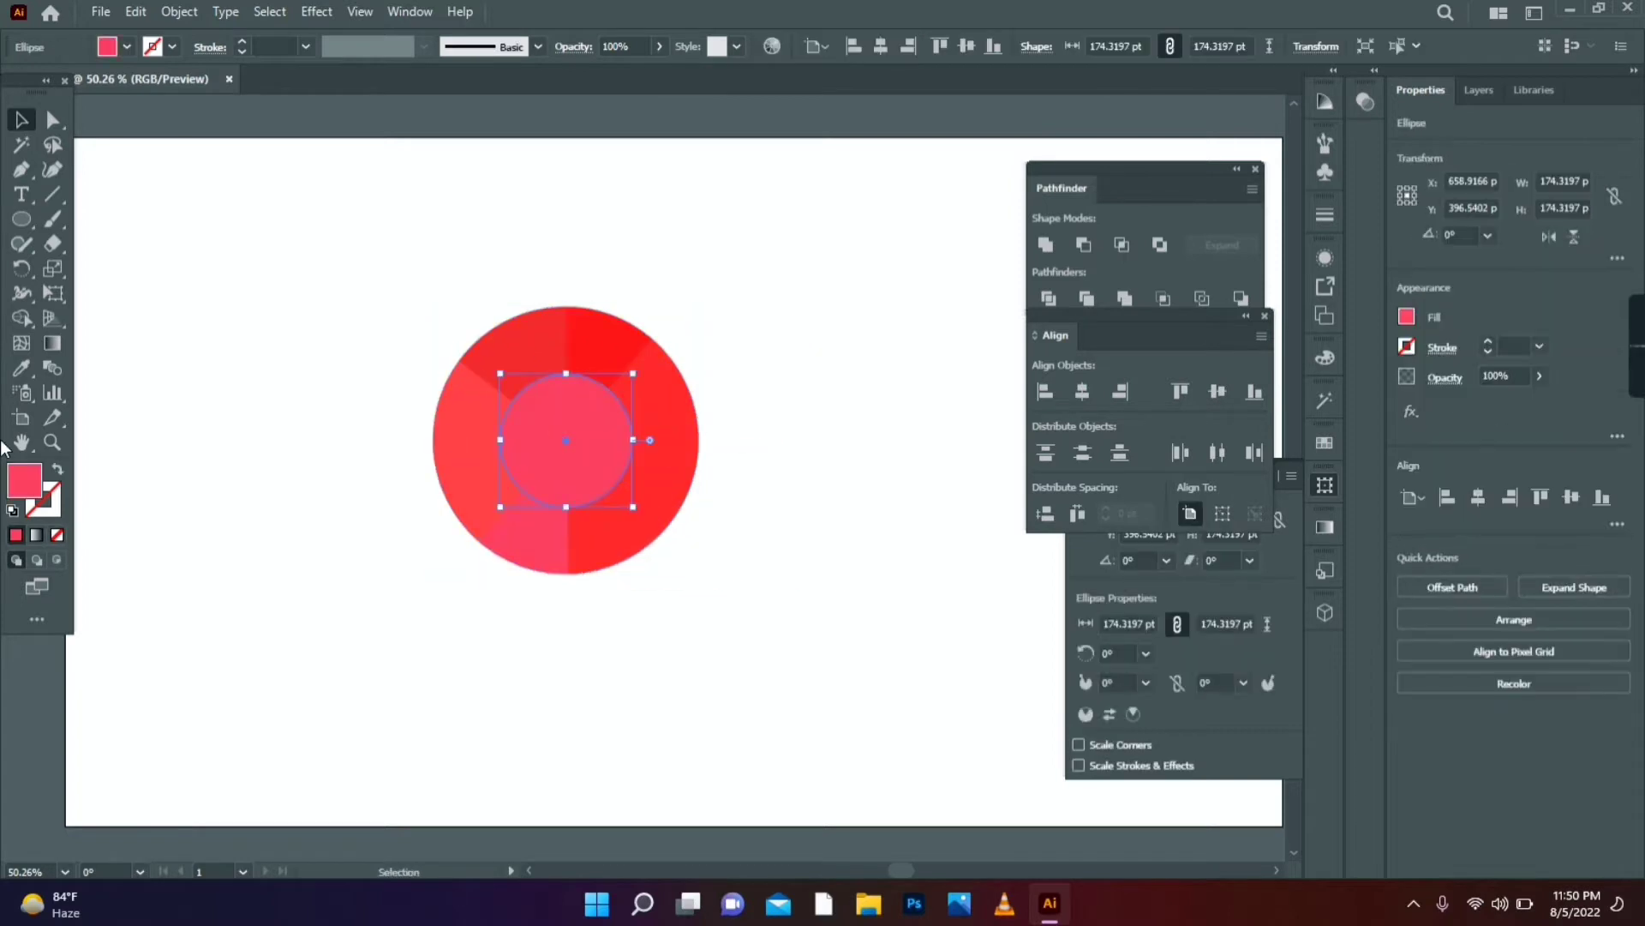
{"action": "double_click", "coordinate": [32, 479]}
{"action": "type", "text": "ffffff"}
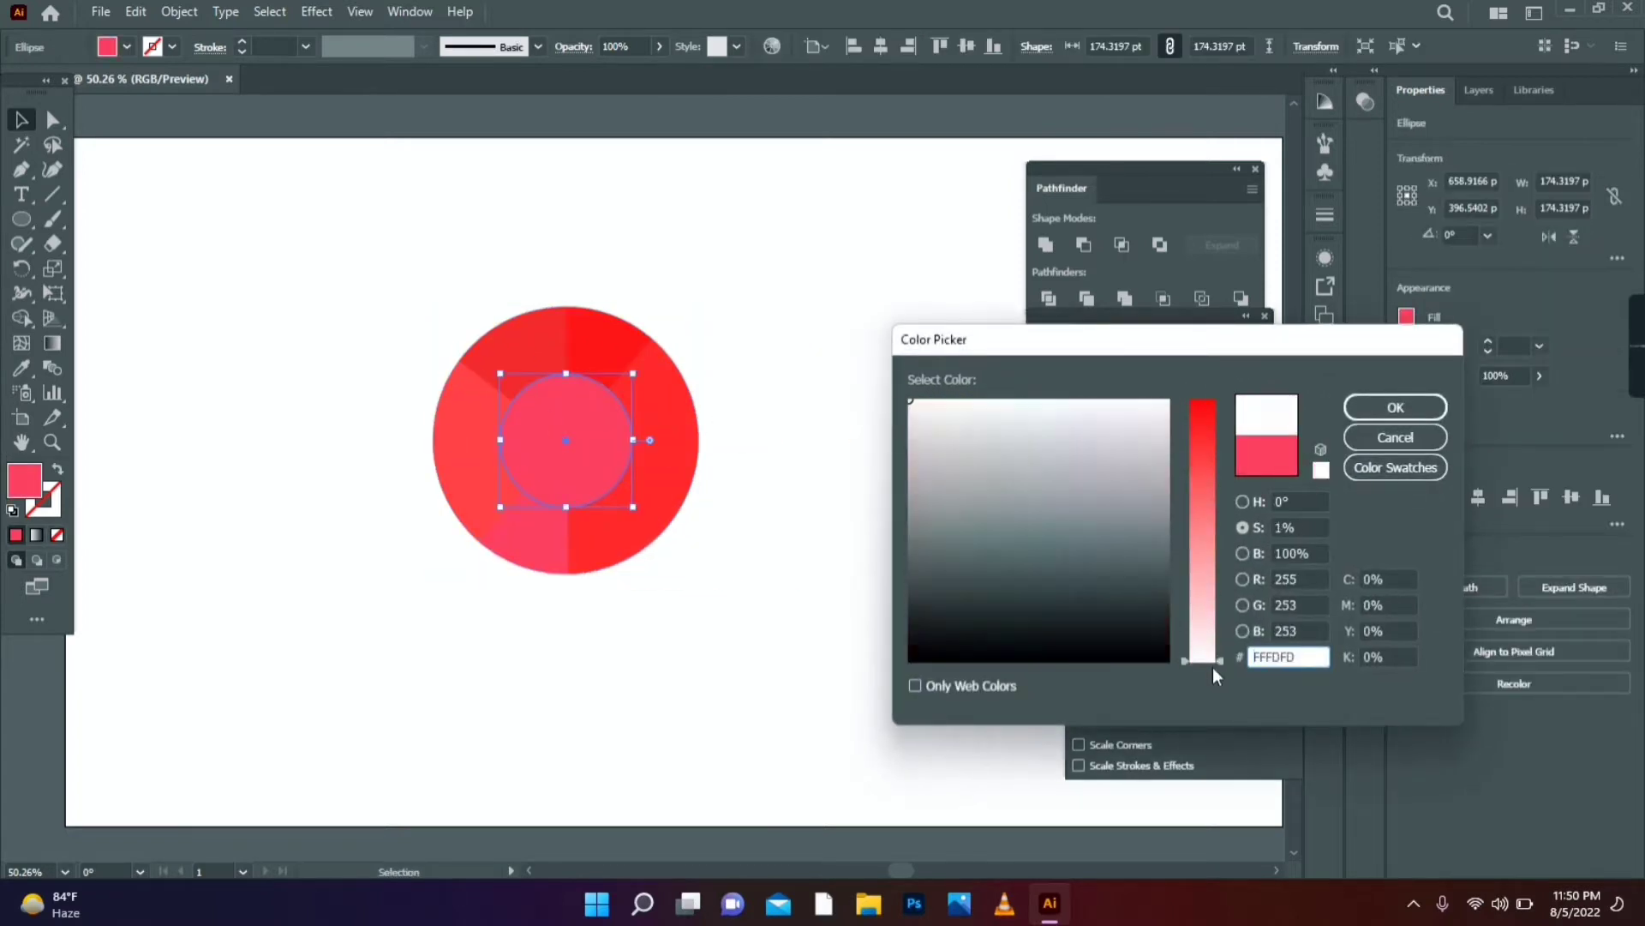
{"action": "left_click", "coordinate": [1375, 420]}
{"action": "left_click", "coordinate": [753, 506]}
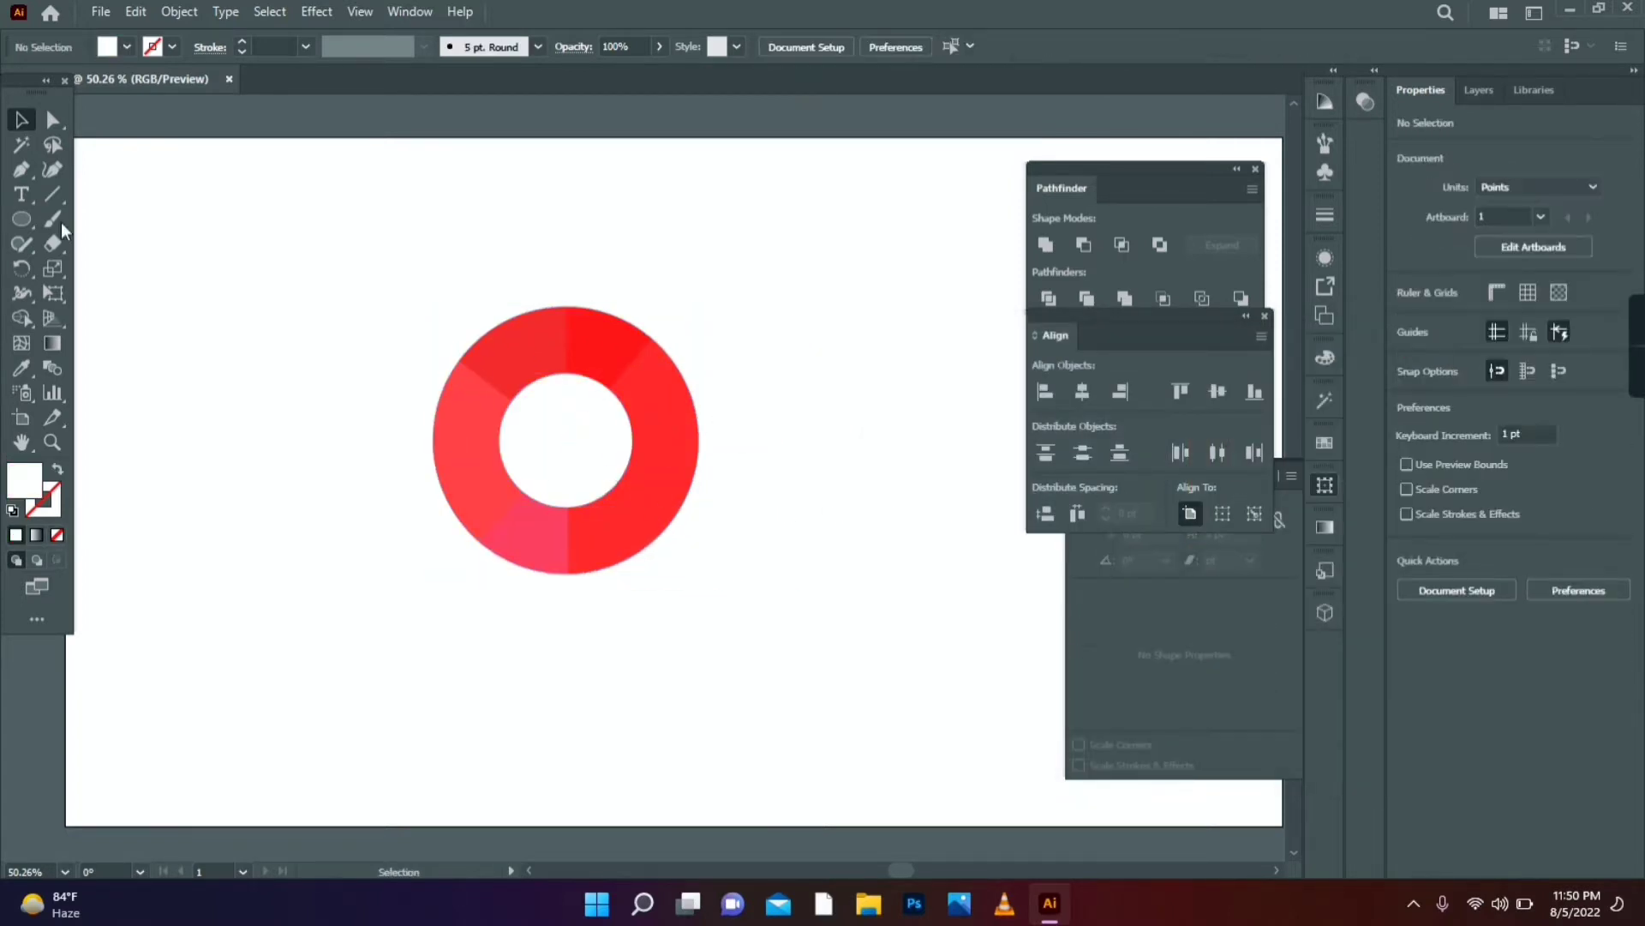
{"action": "left_click", "coordinate": [35, 169]}
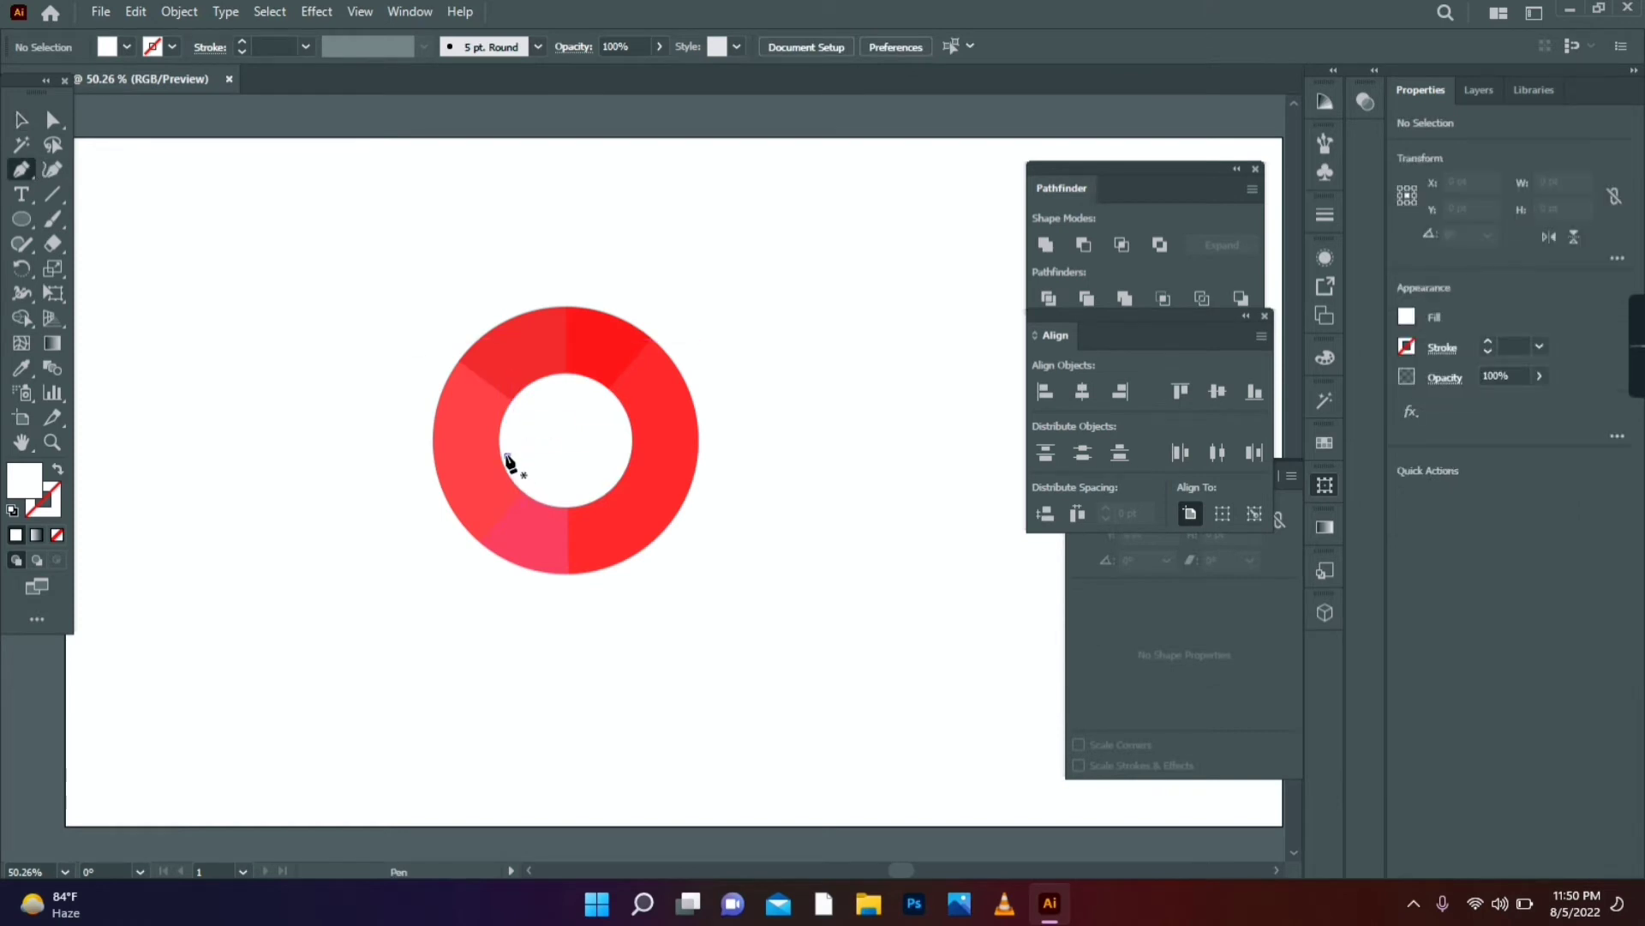
- Draw a triangular tail at the inner circle's lower left and merge them with Shape Builder
{"action": "left_click", "coordinate": [506, 456]}
{"action": "left_click", "coordinate": [514, 515]}
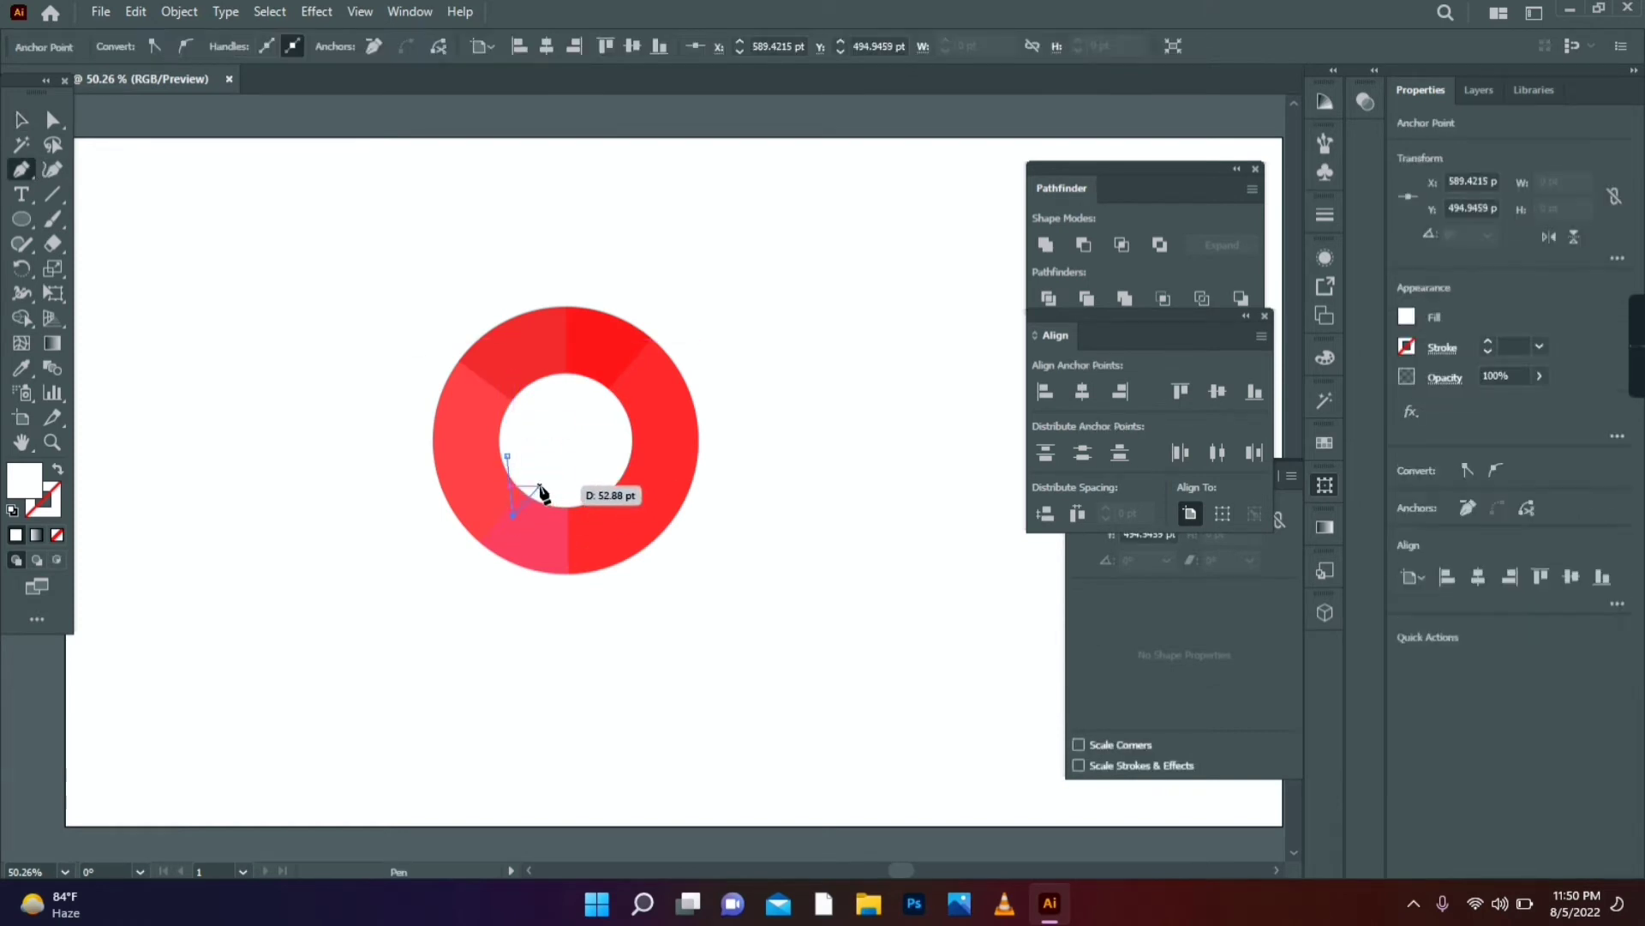
{"action": "left_click", "coordinate": [539, 486]}
{"action": "left_click", "coordinate": [22, 120]}
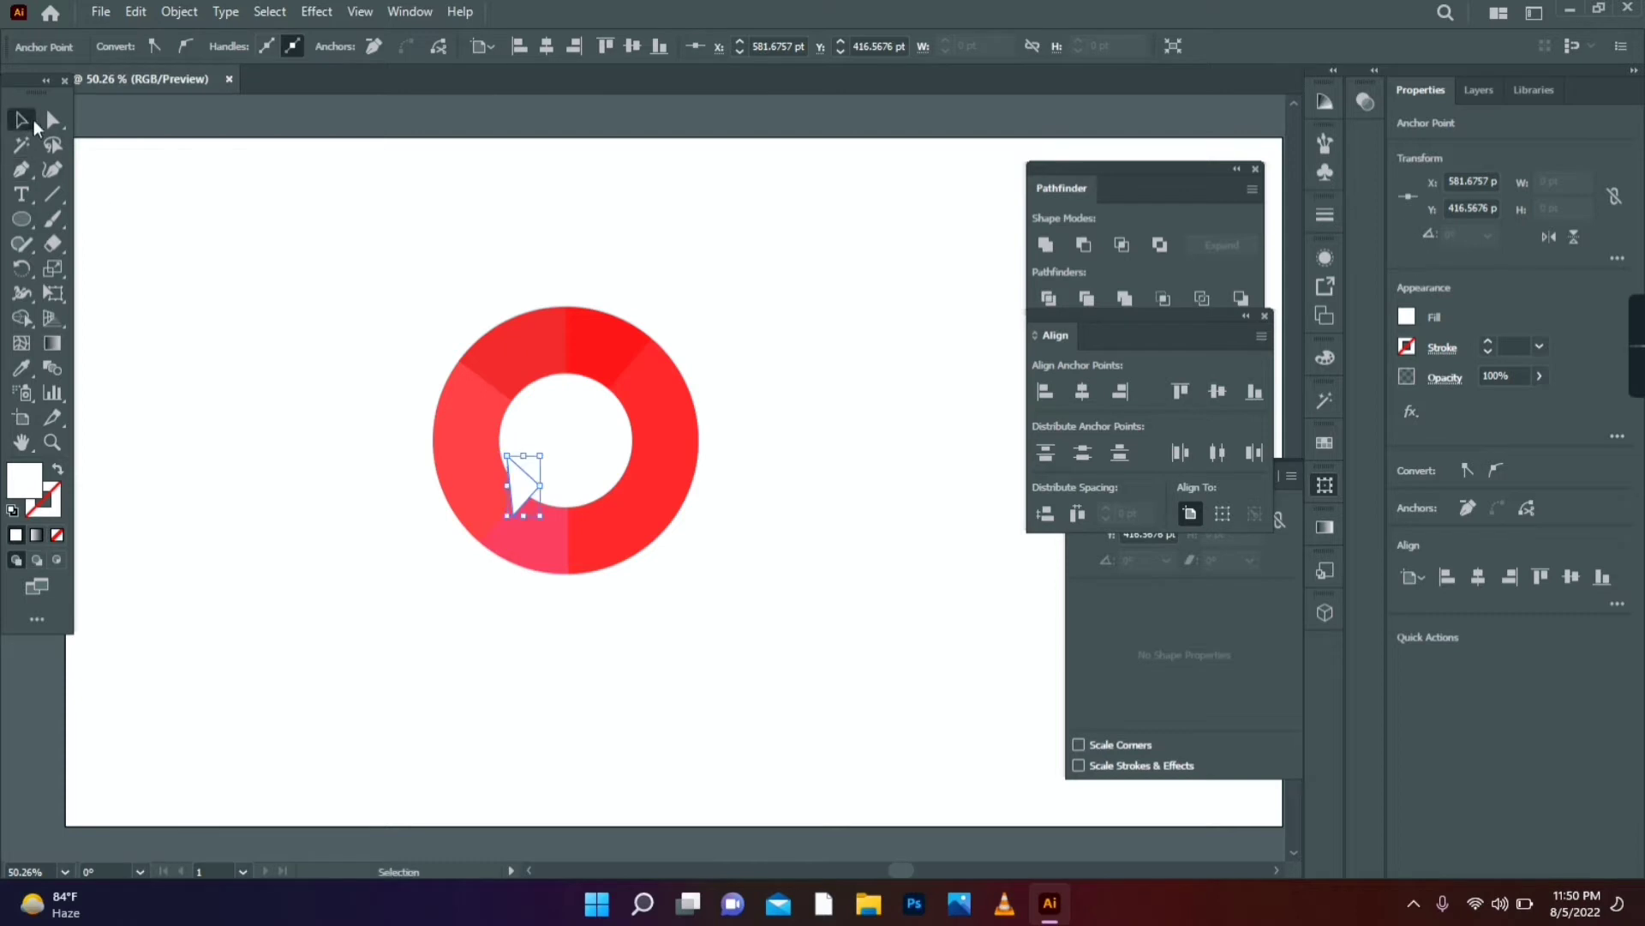
{"action": "left_click", "coordinate": [568, 446], "text": "shift"}
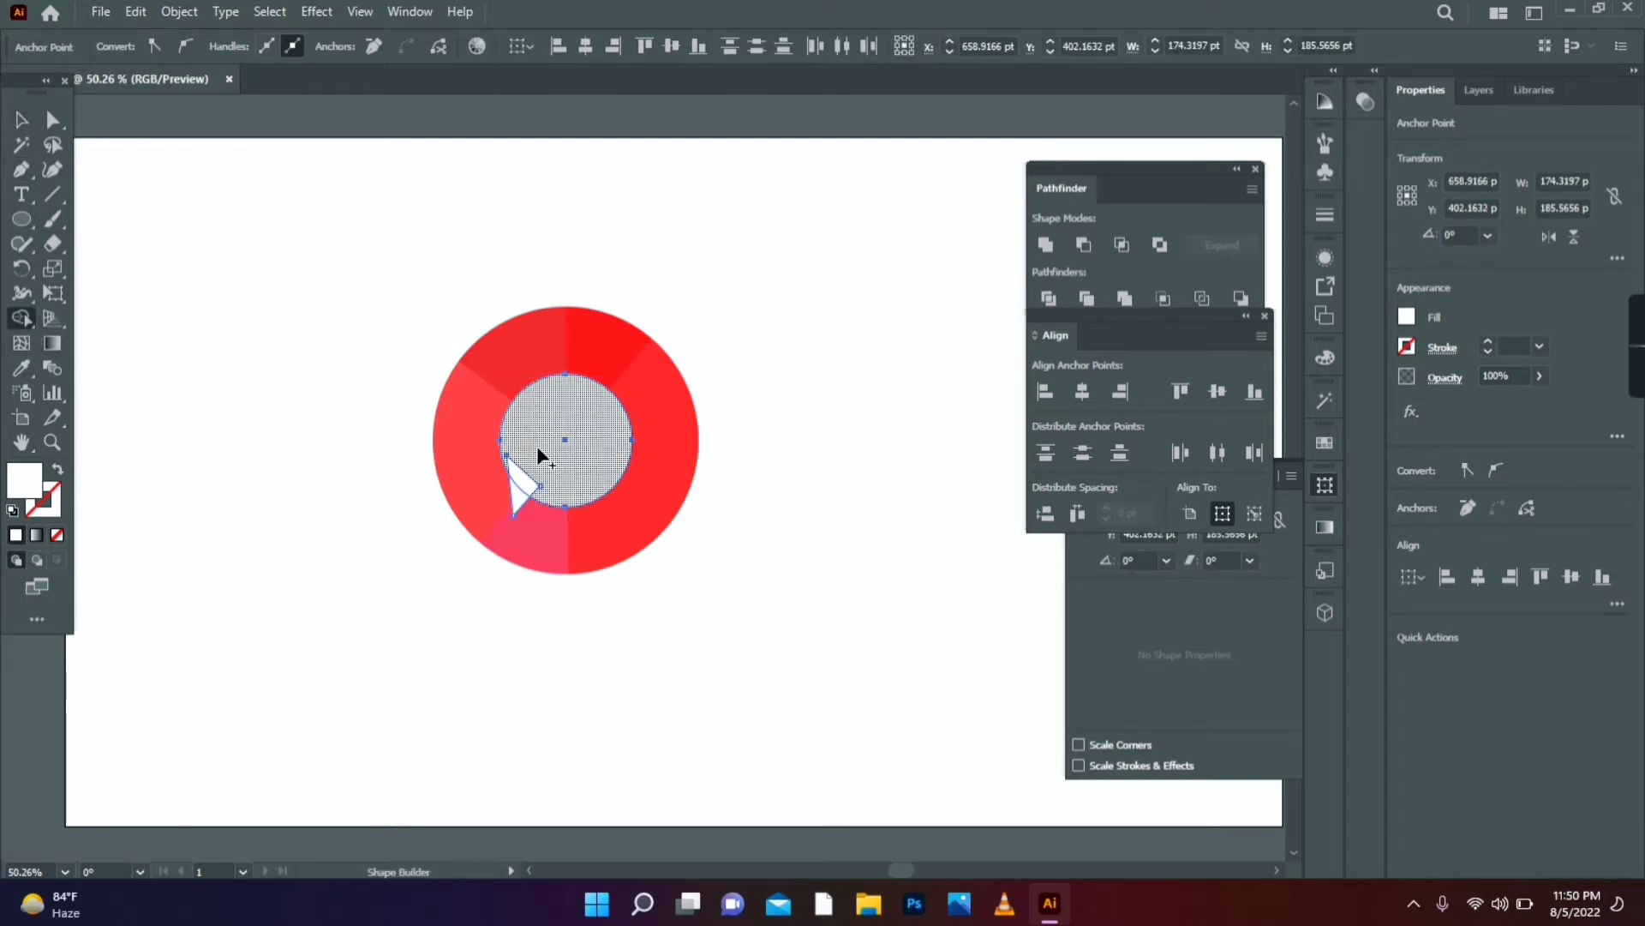
{"action": "left_click_drag", "start_coordinate": [537, 445], "coordinate": [512, 495]}
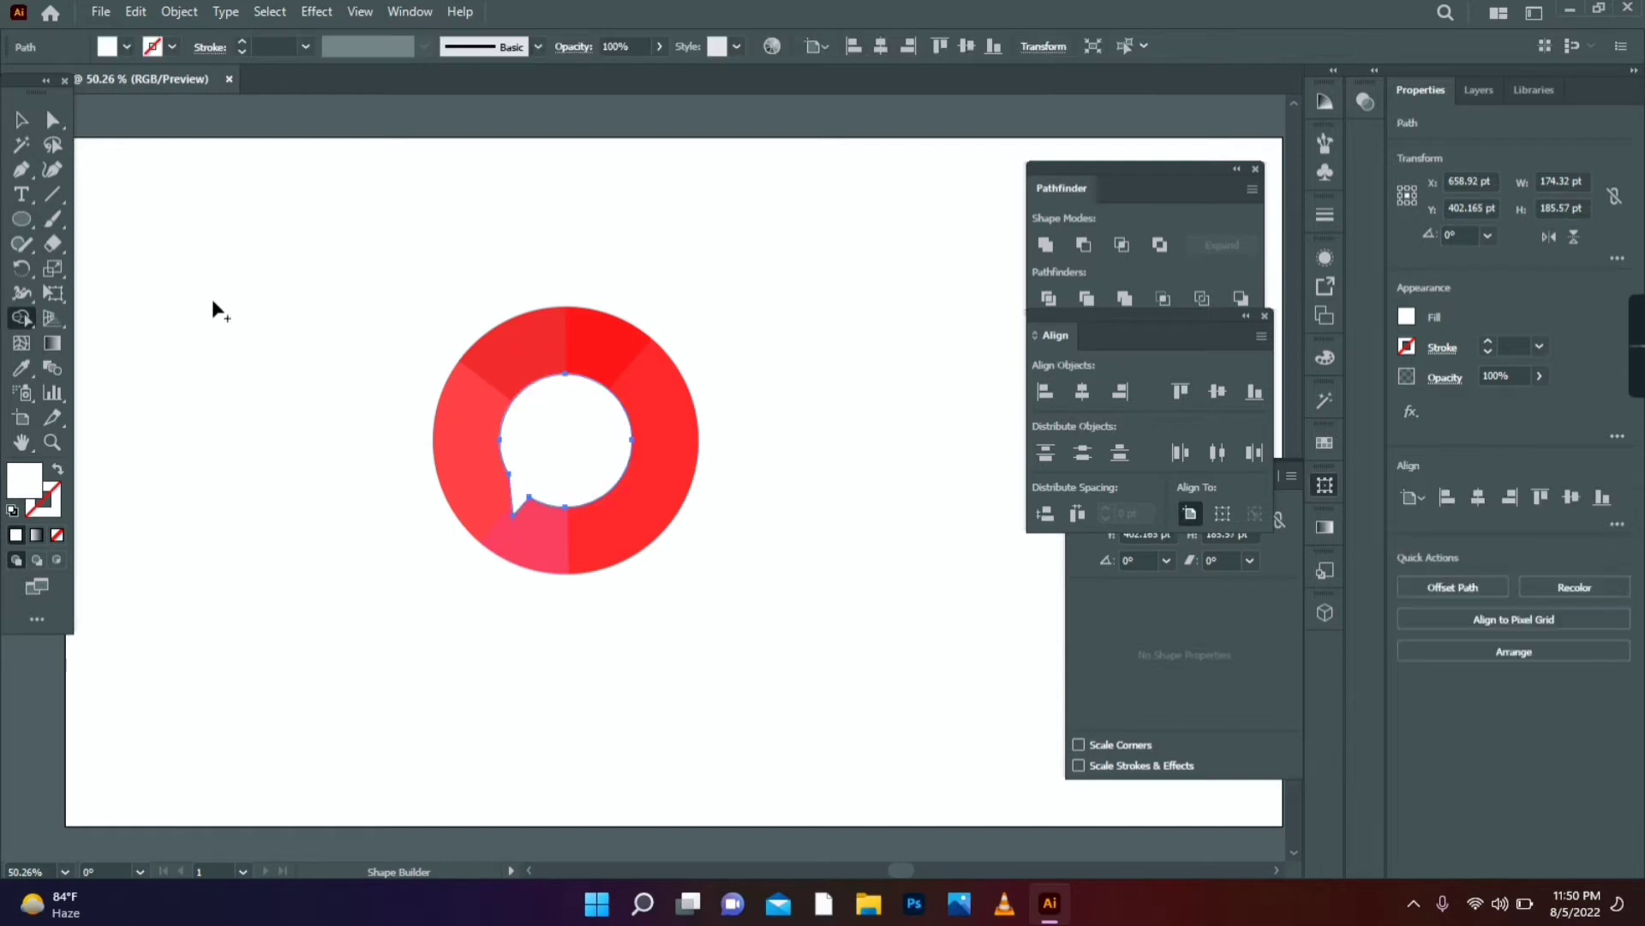
{"action": "left_click", "coordinate": [22, 120]}
{"action": "left_click", "coordinate": [89, 208]}
{"action": "left_click", "coordinate": [22, 218]}
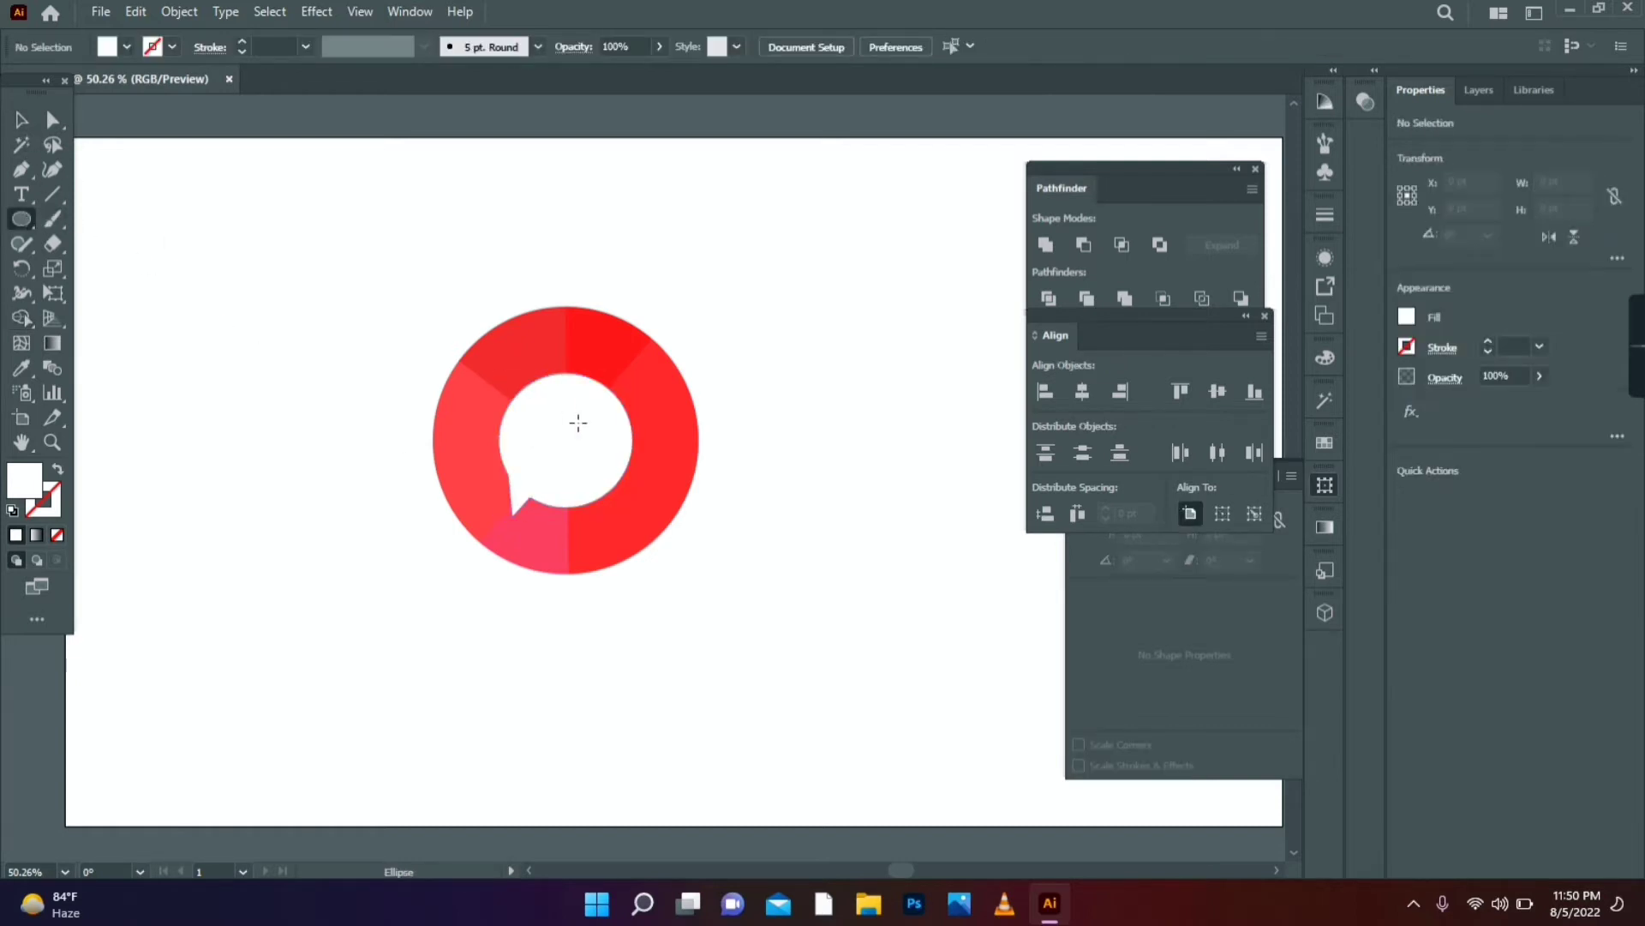
- Draw a small dot inside the bubble and colour it with the ring's red using the Eyedropper
{"action": "left_click_drag", "start_coordinate": [536, 427], "coordinate": [548, 448]}
{"action": "left_click", "coordinate": [21, 120]}
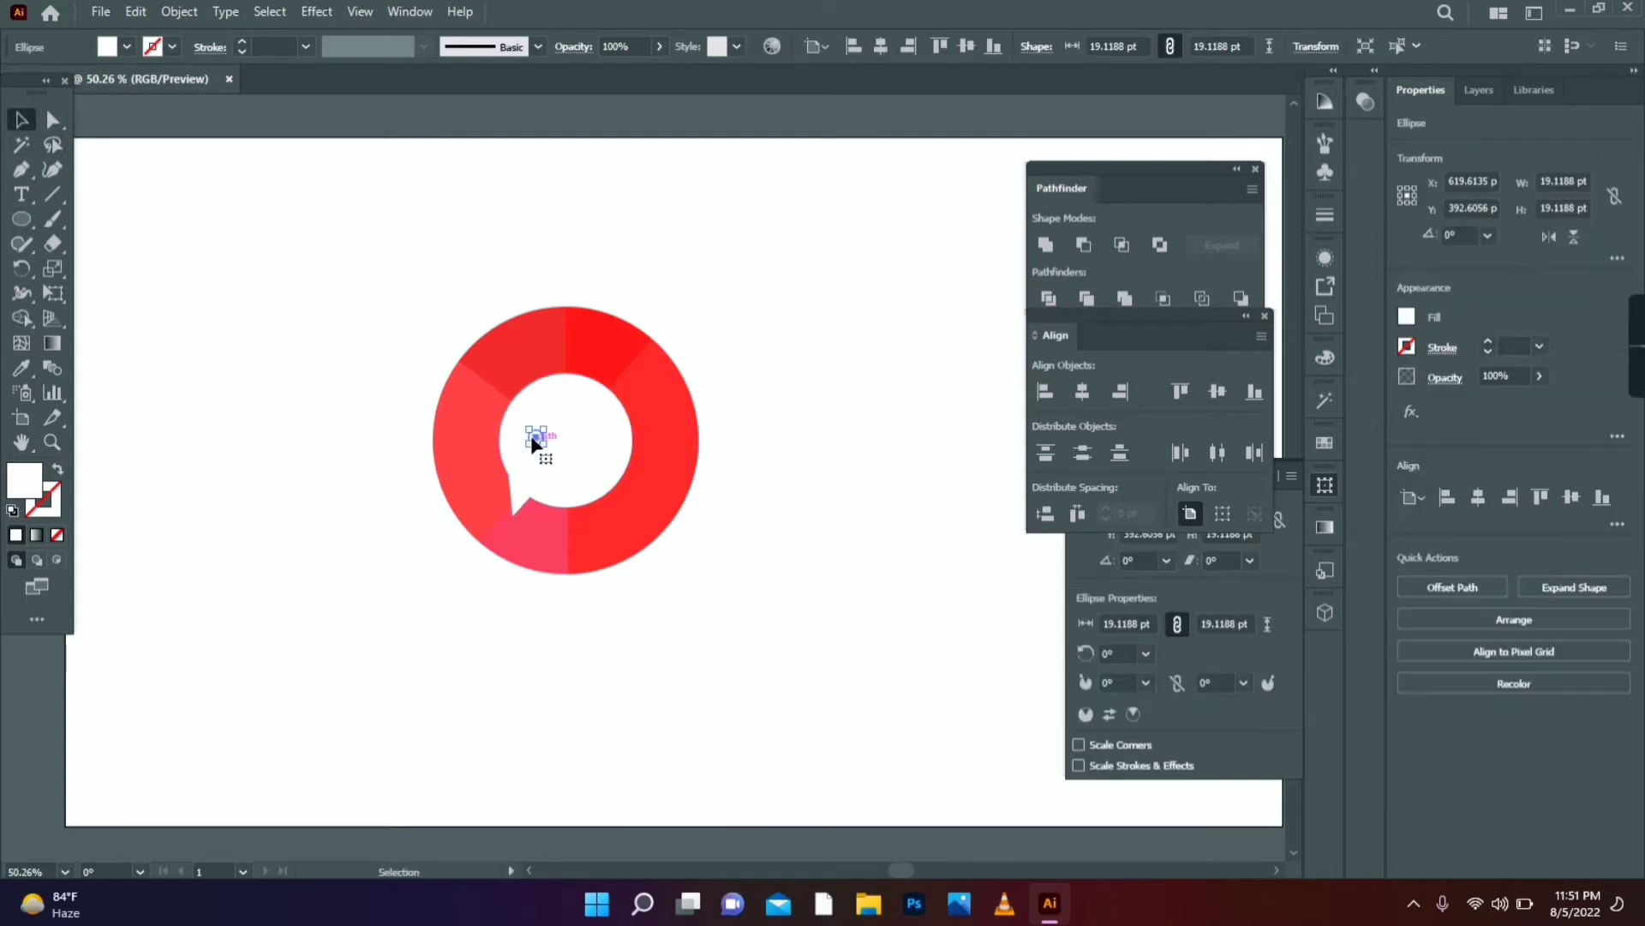
{"action": "left_click", "coordinate": [21, 343]}
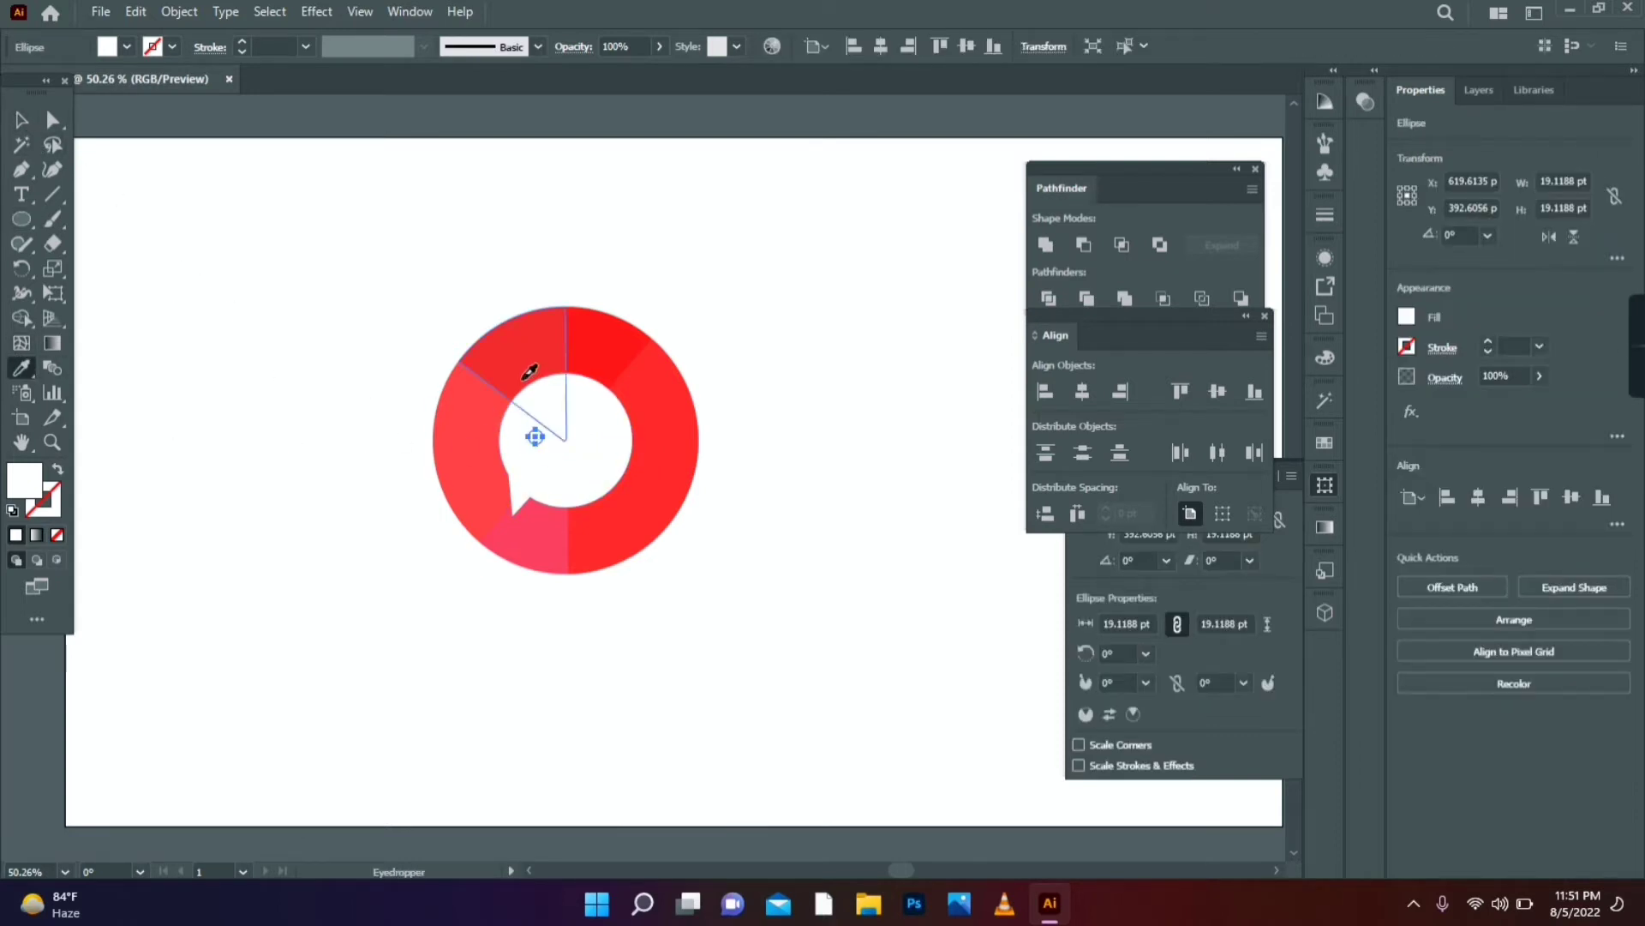
{"action": "left_click", "coordinate": [528, 371]}
{"action": "left_click", "coordinate": [20, 125]}
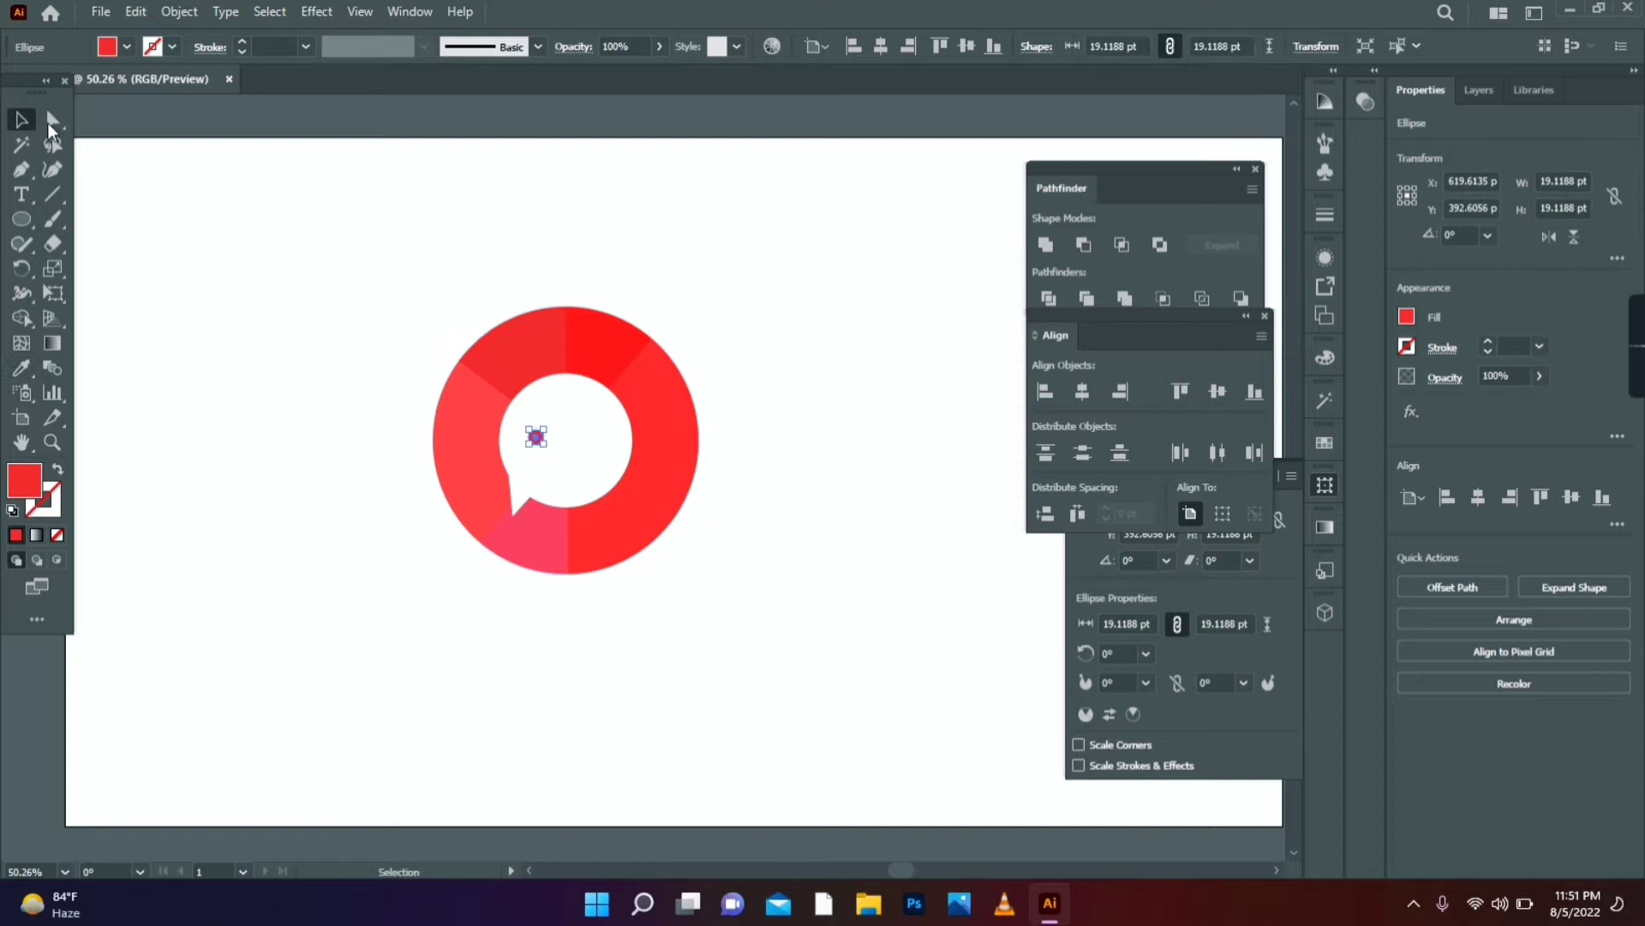
{"action": "left_click", "coordinate": [301, 442]}
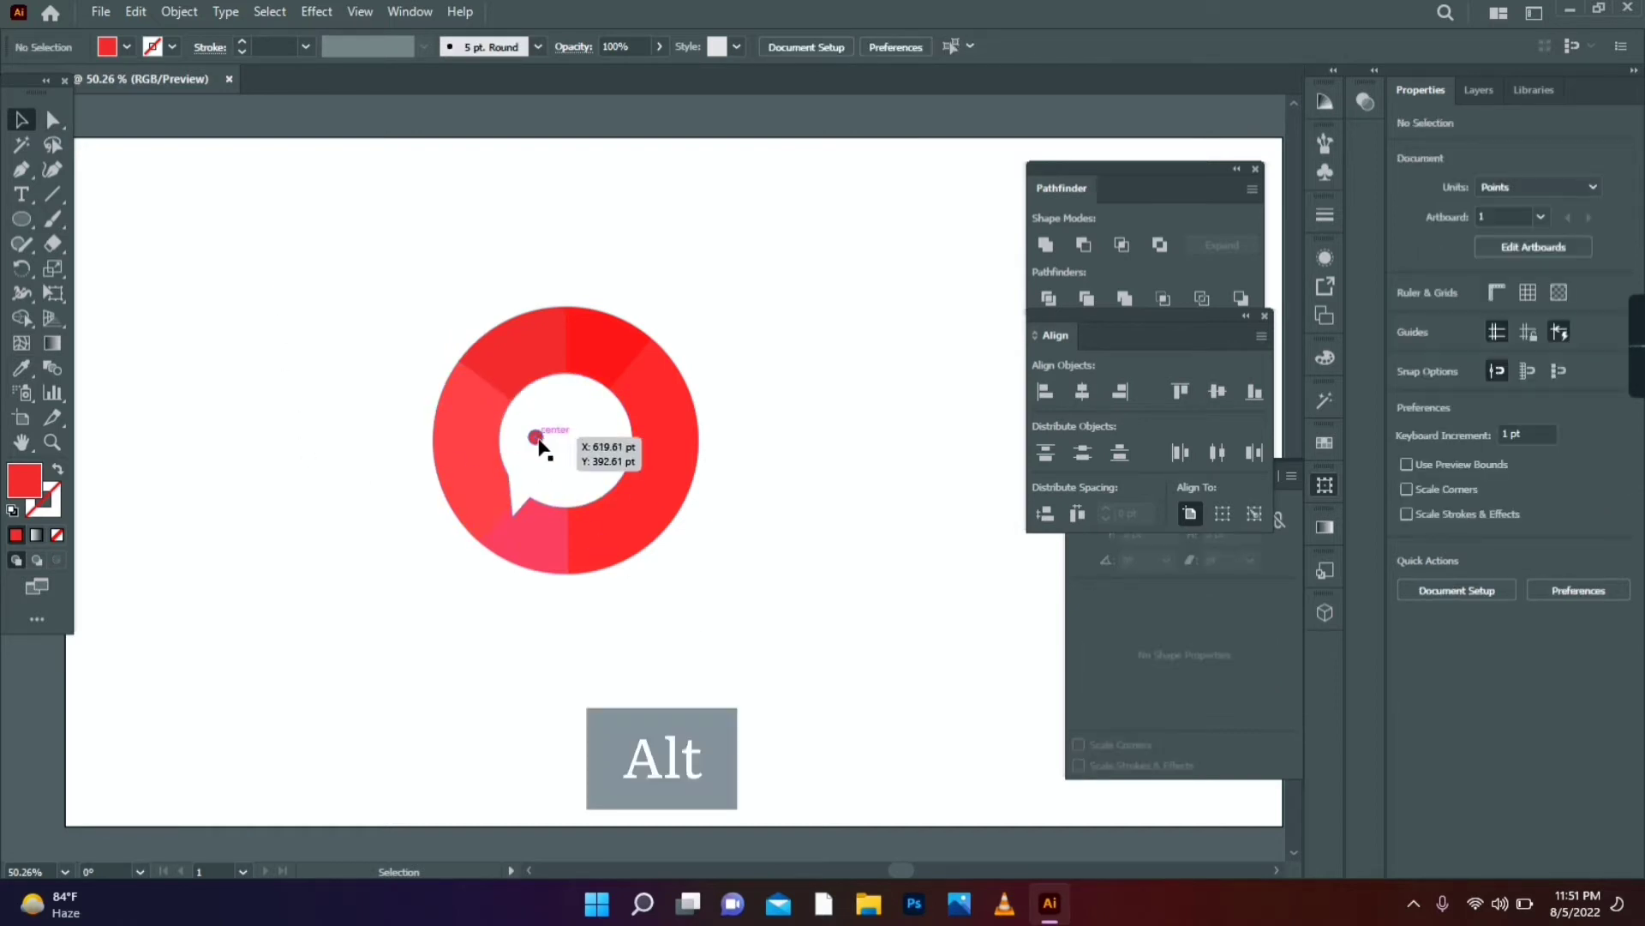
- Duplicate the dot into three evenly spaced dots, group them, and punch them out with Minus Front
{"action": "left_click_drag", "start_coordinate": [538, 440], "coordinate": [566, 444]}
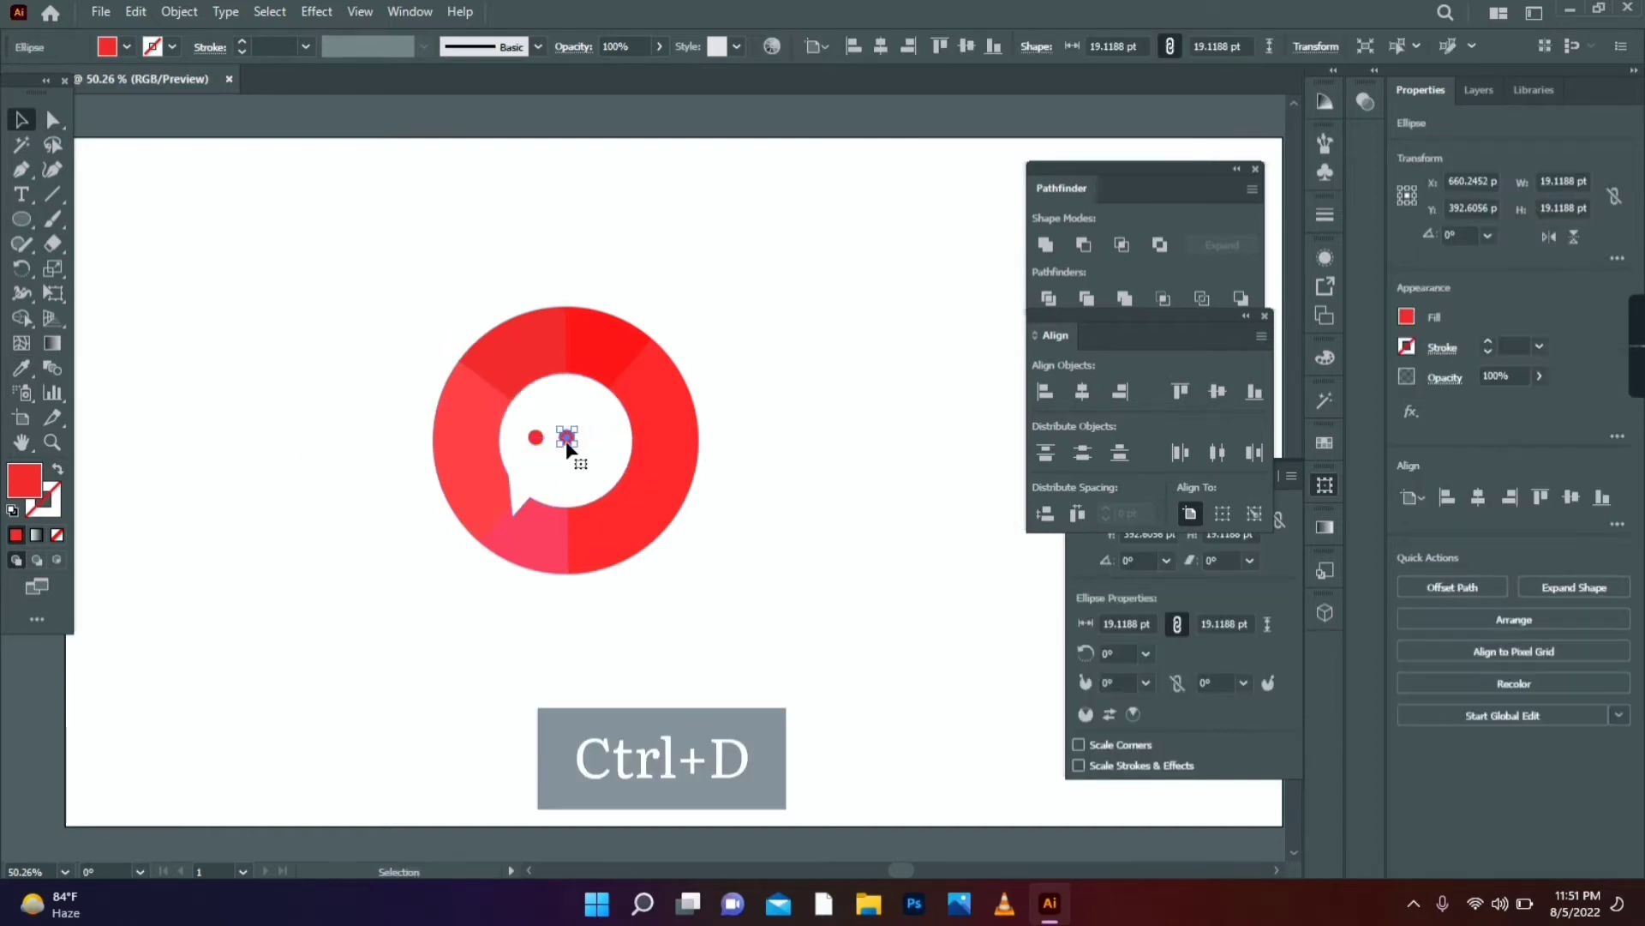
{"action": "key", "text": "ctrl+d"}
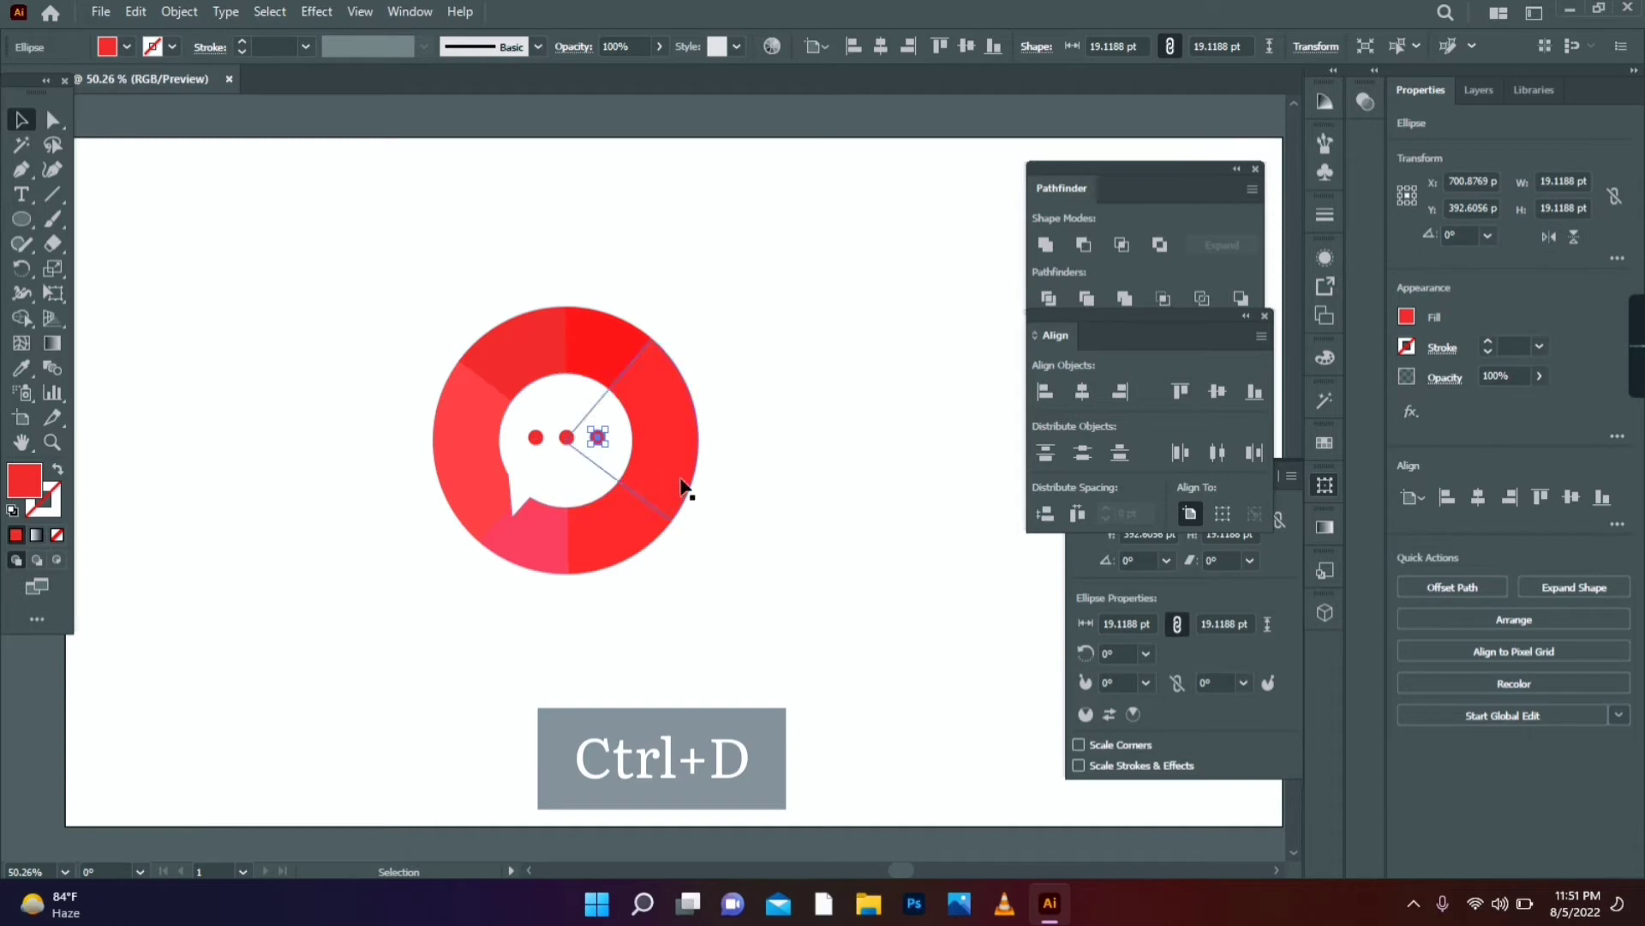
{"action": "left_click", "coordinate": [567, 440], "text": "shift"}
{"action": "left_click", "coordinate": [539, 438], "text": "shift"}
{"action": "right_click", "coordinate": [539, 438]}
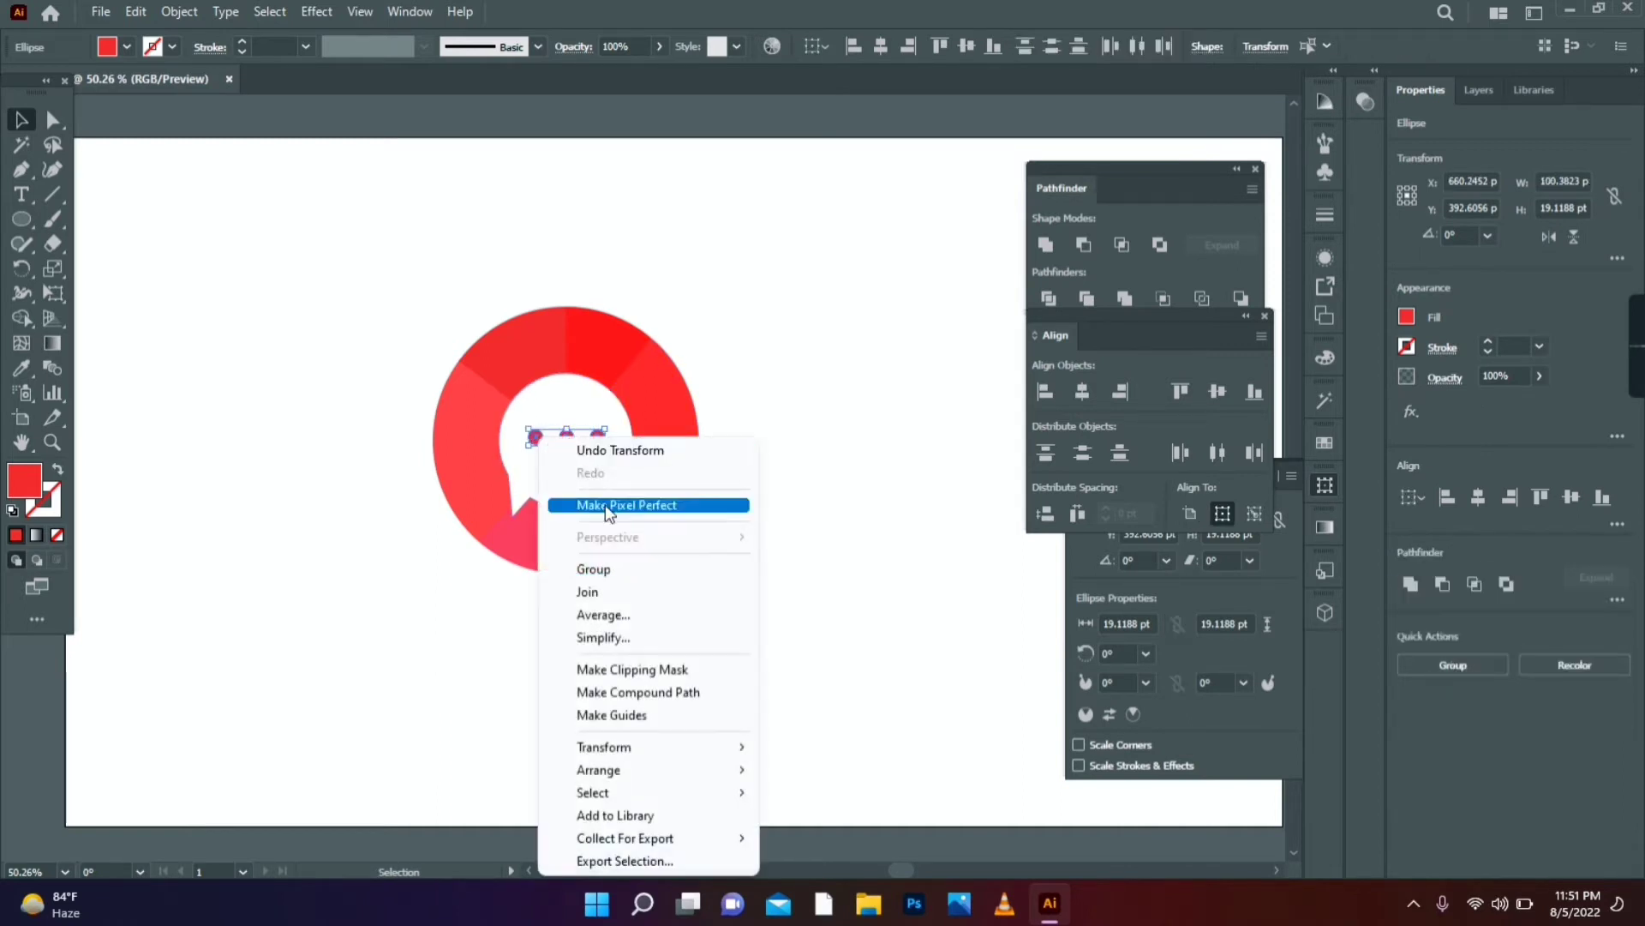
{"action": "left_click", "coordinate": [616, 568]}
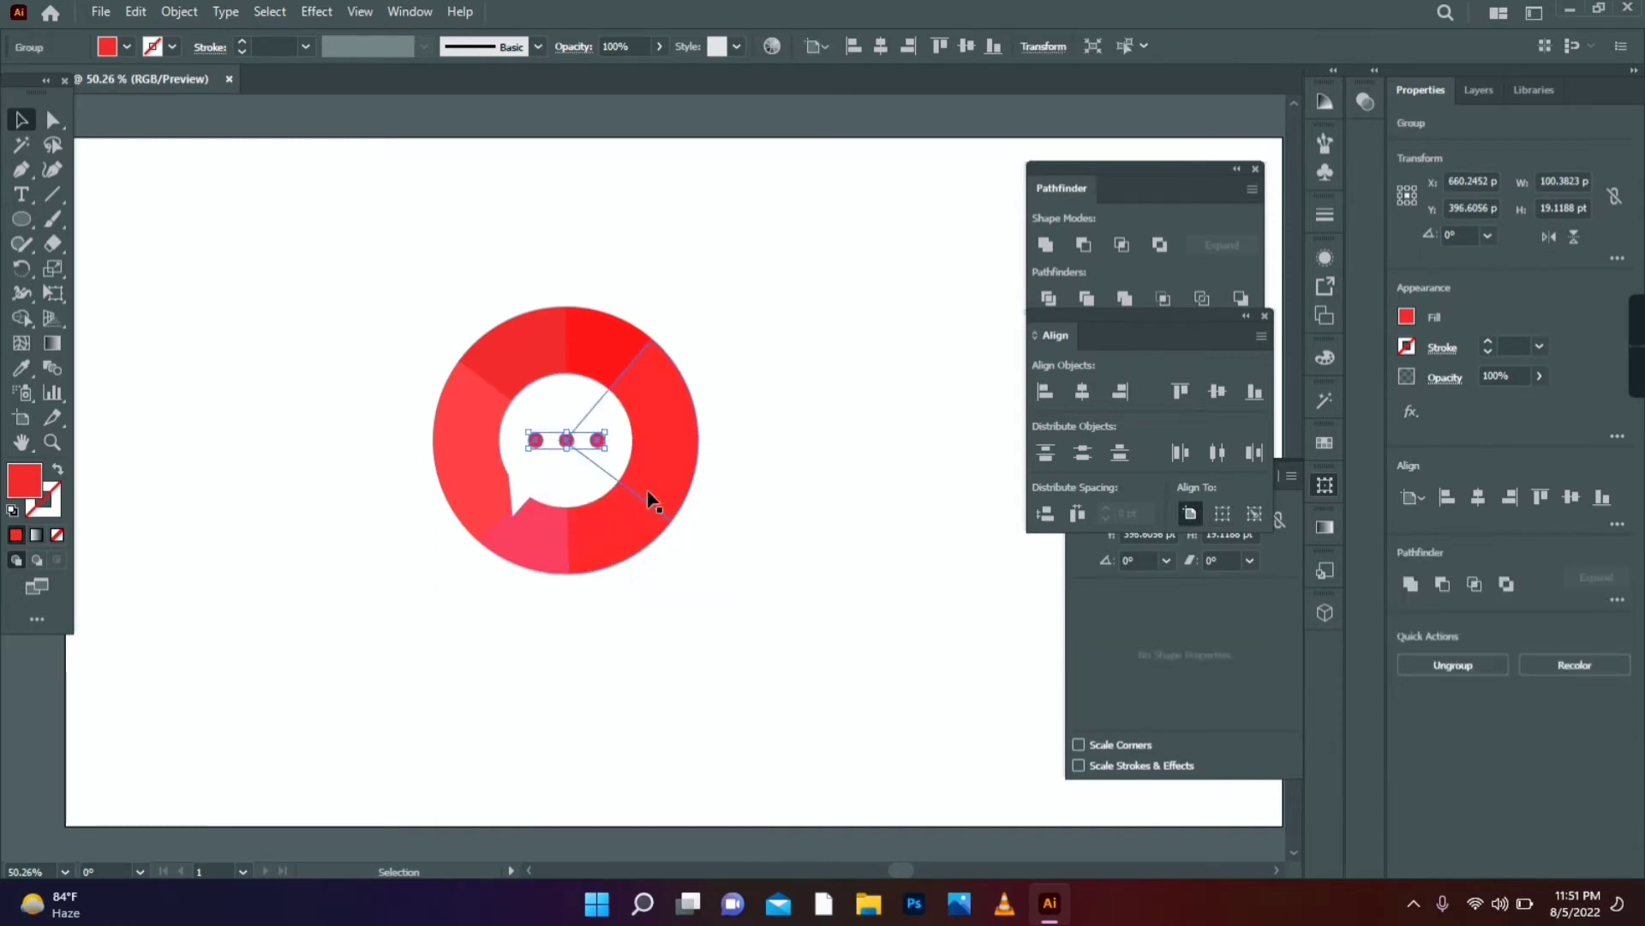
{"action": "left_click", "coordinate": [577, 471], "text": "shift"}
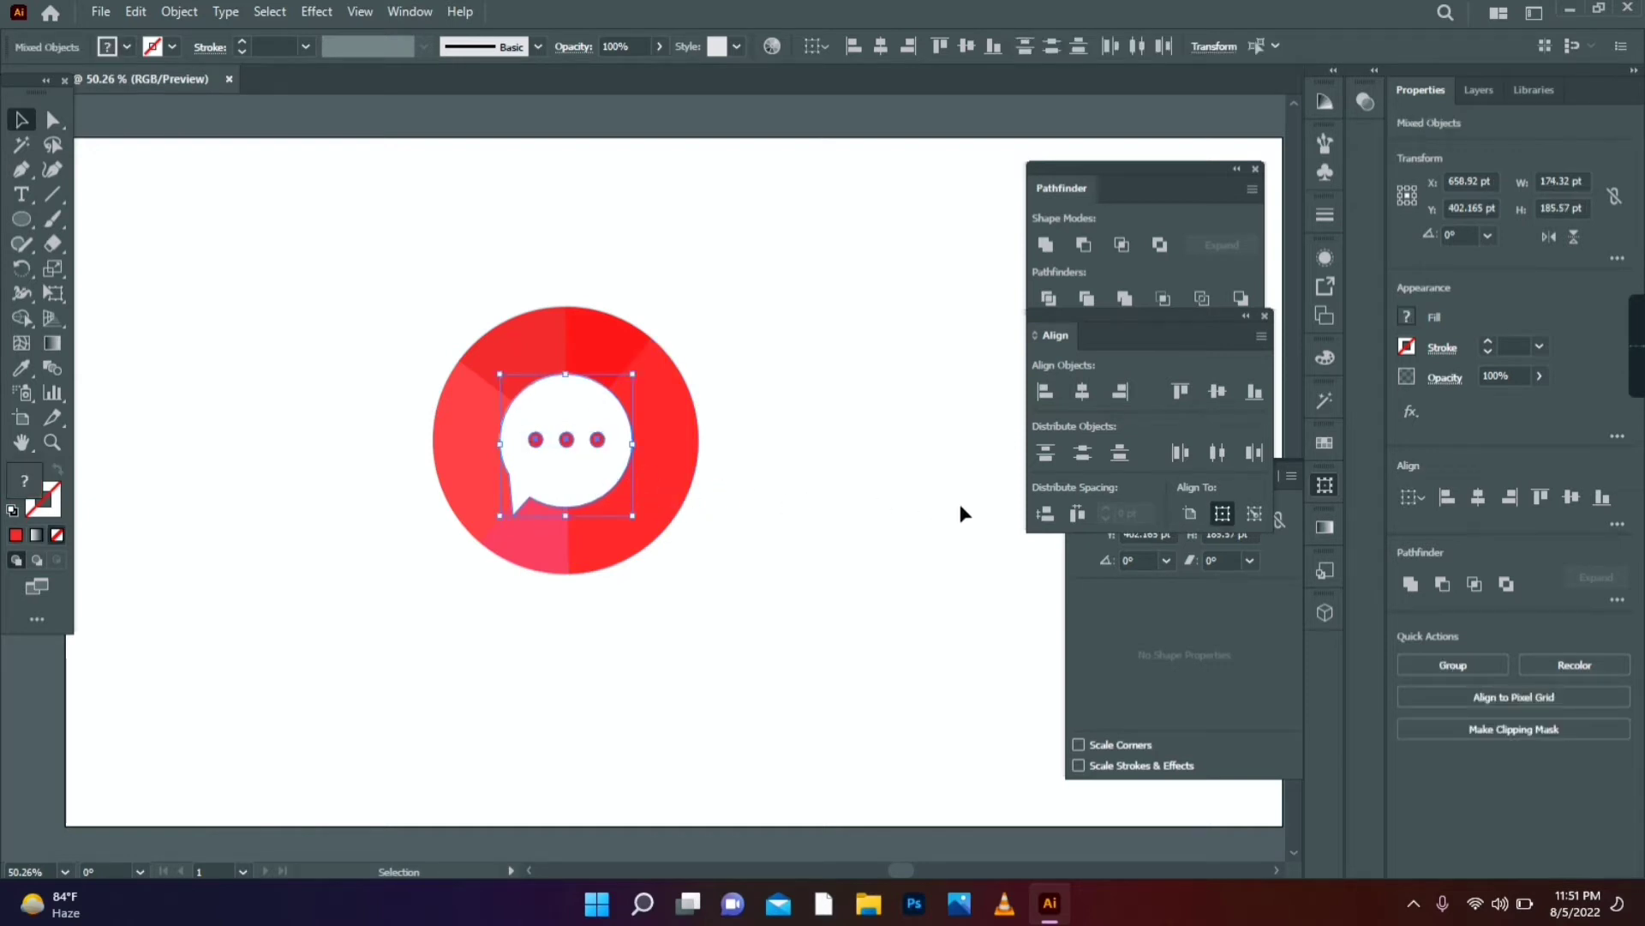
{"action": "left_click", "coordinate": [1083, 247]}
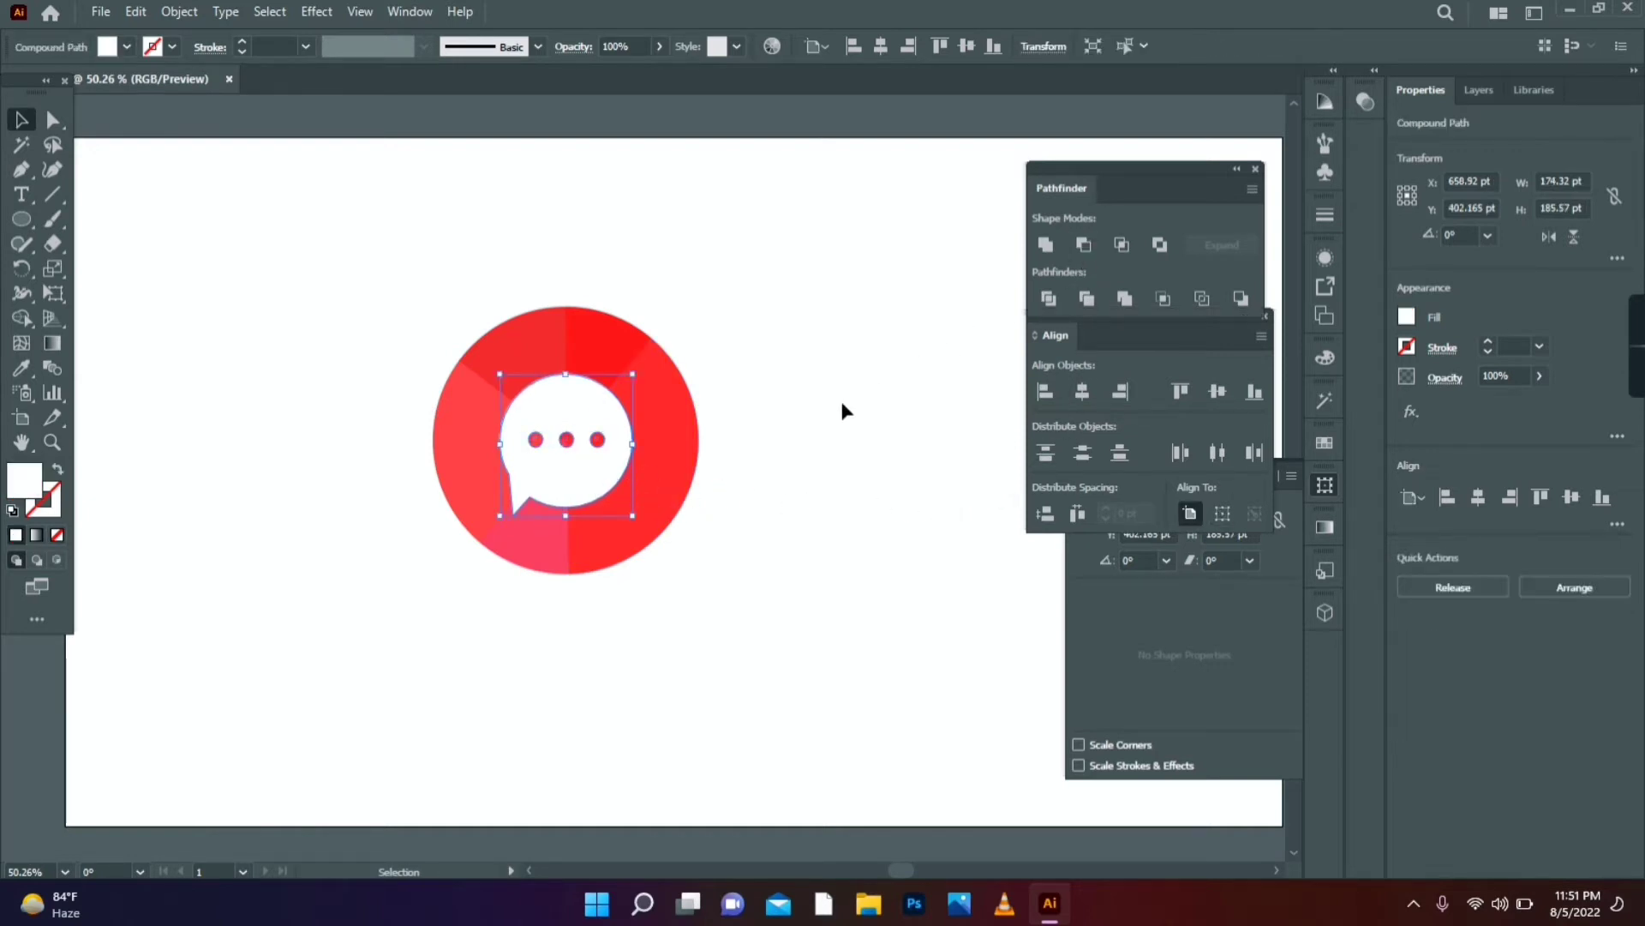
{"action": "left_click", "coordinate": [739, 472]}
- Group the chat icon and shrink it into the artboard's top-left corner
{"action": "left_click_drag", "start_coordinate": [736, 245], "coordinate": [434, 614]}
{"action": "right_click", "coordinate": [538, 480]}
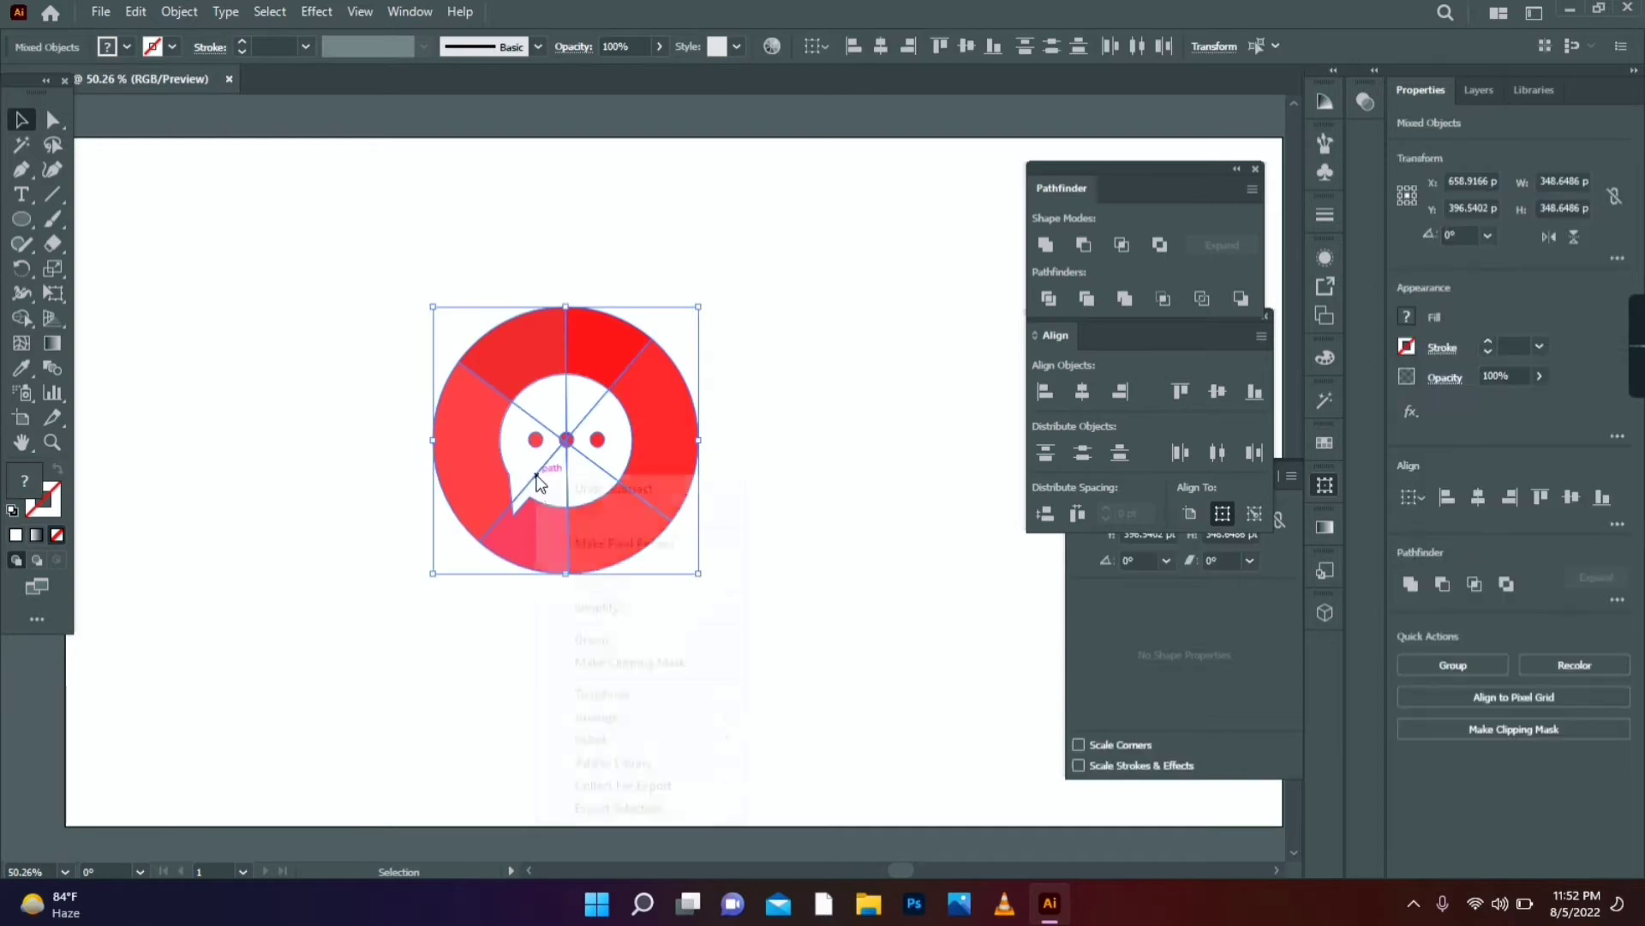
{"action": "left_click", "coordinate": [591, 639]}
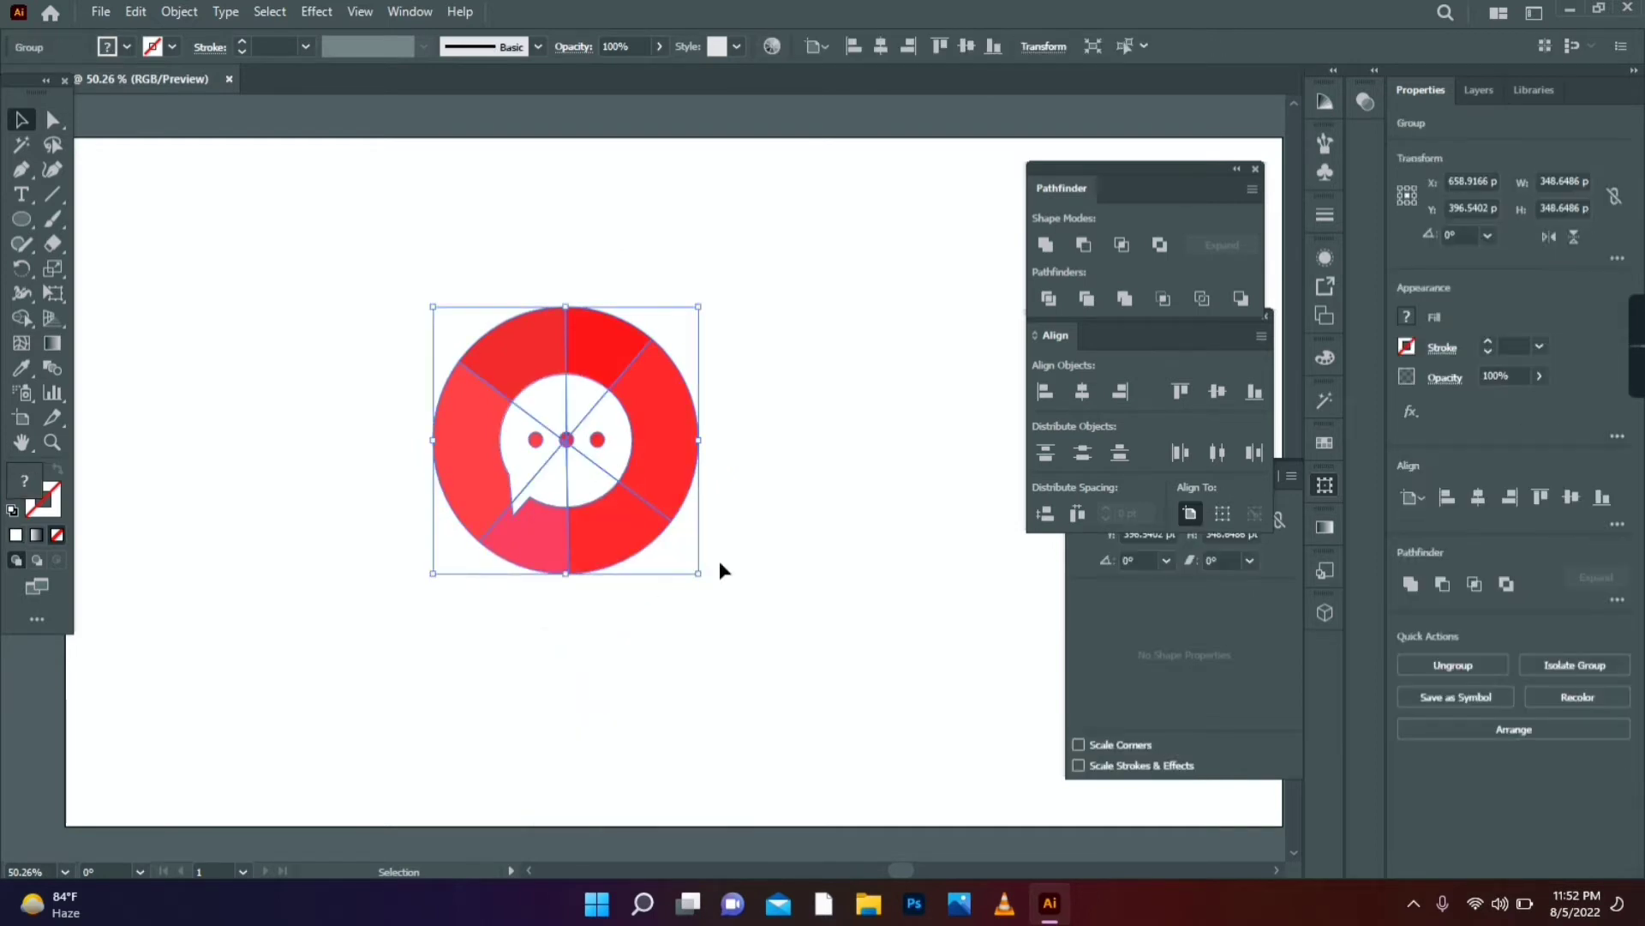
{"action": "left_click_drag", "start_coordinate": [699, 572], "coordinate": [255, 266]}
{"action": "left_click", "coordinate": [604, 468]}
- Draw a wide rectangle of about 347 × 105 pt near the canvas centre
{"action": "left_click", "coordinate": [493, 451]}
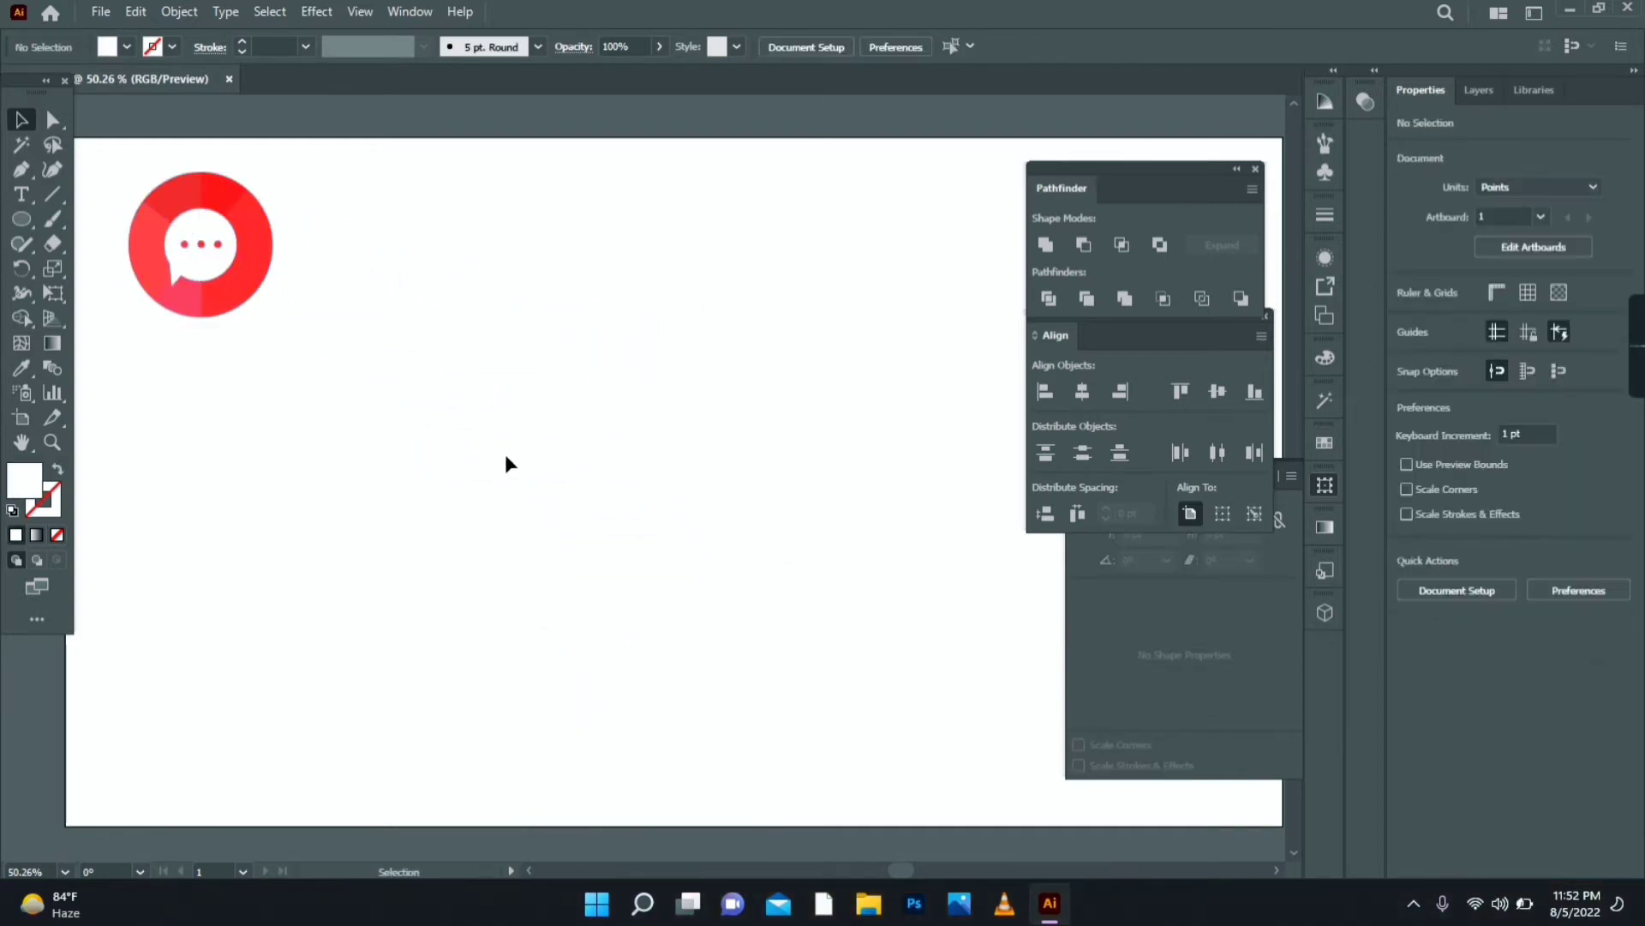
{"action": "left_click_drag", "start_coordinate": [27, 217], "coordinate": [80, 216]}
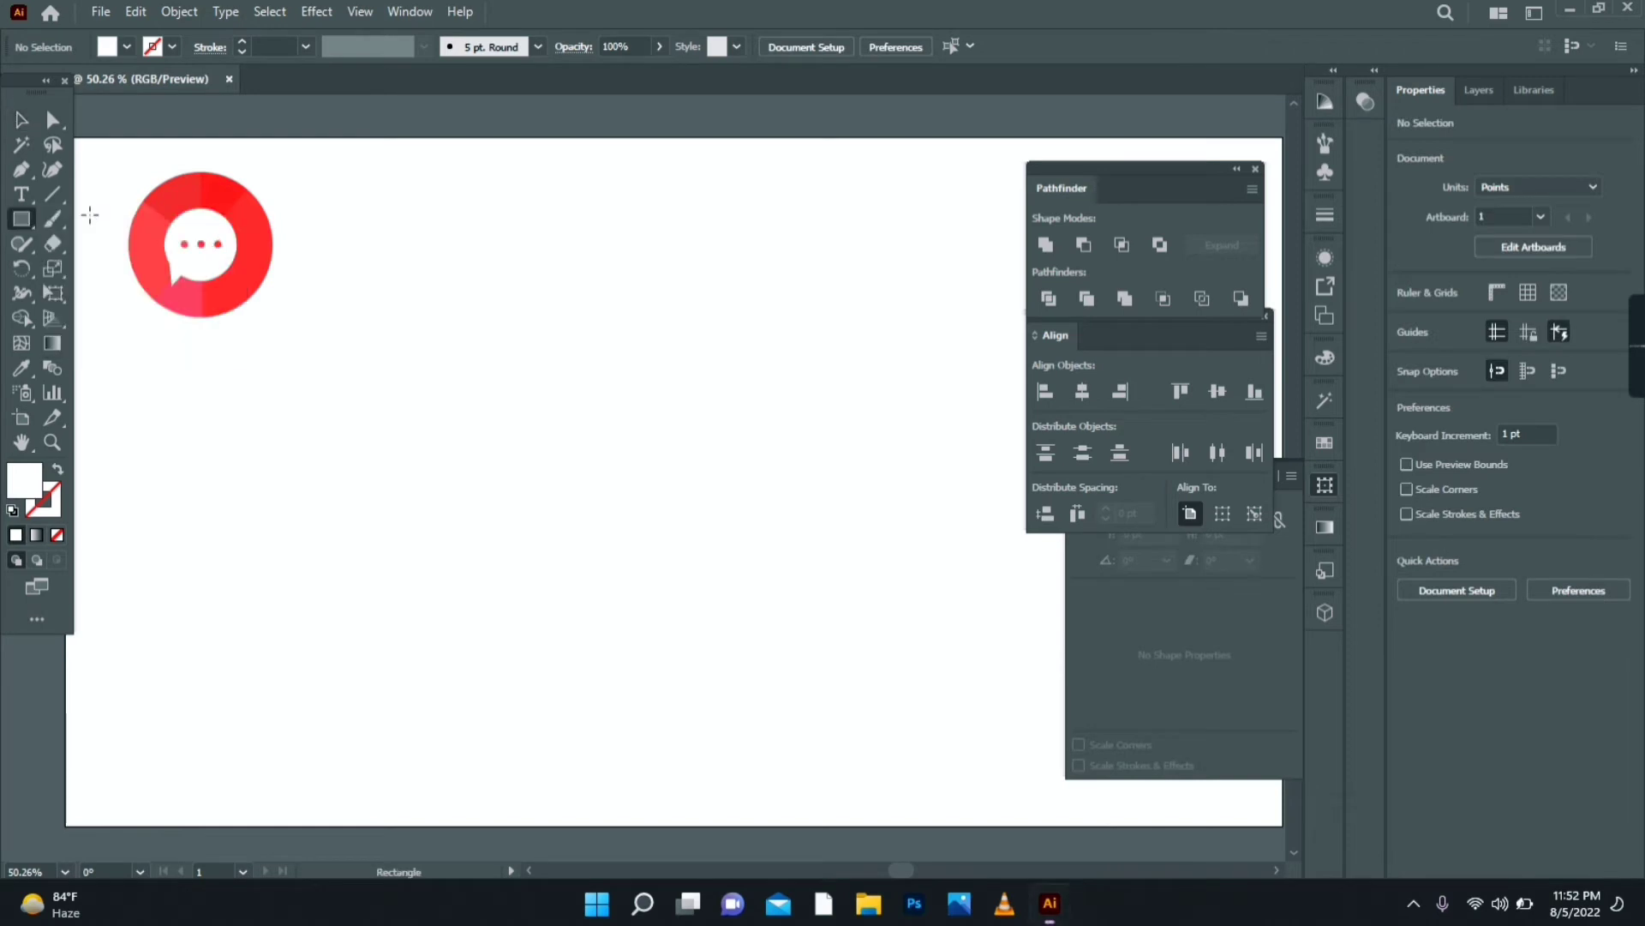
{"action": "left_click_drag", "start_coordinate": [394, 424], "coordinate": [660, 504]}
- Round the rectangle's corners to 23.649 pt and draw a small square above it
{"action": "key", "text": "a"}
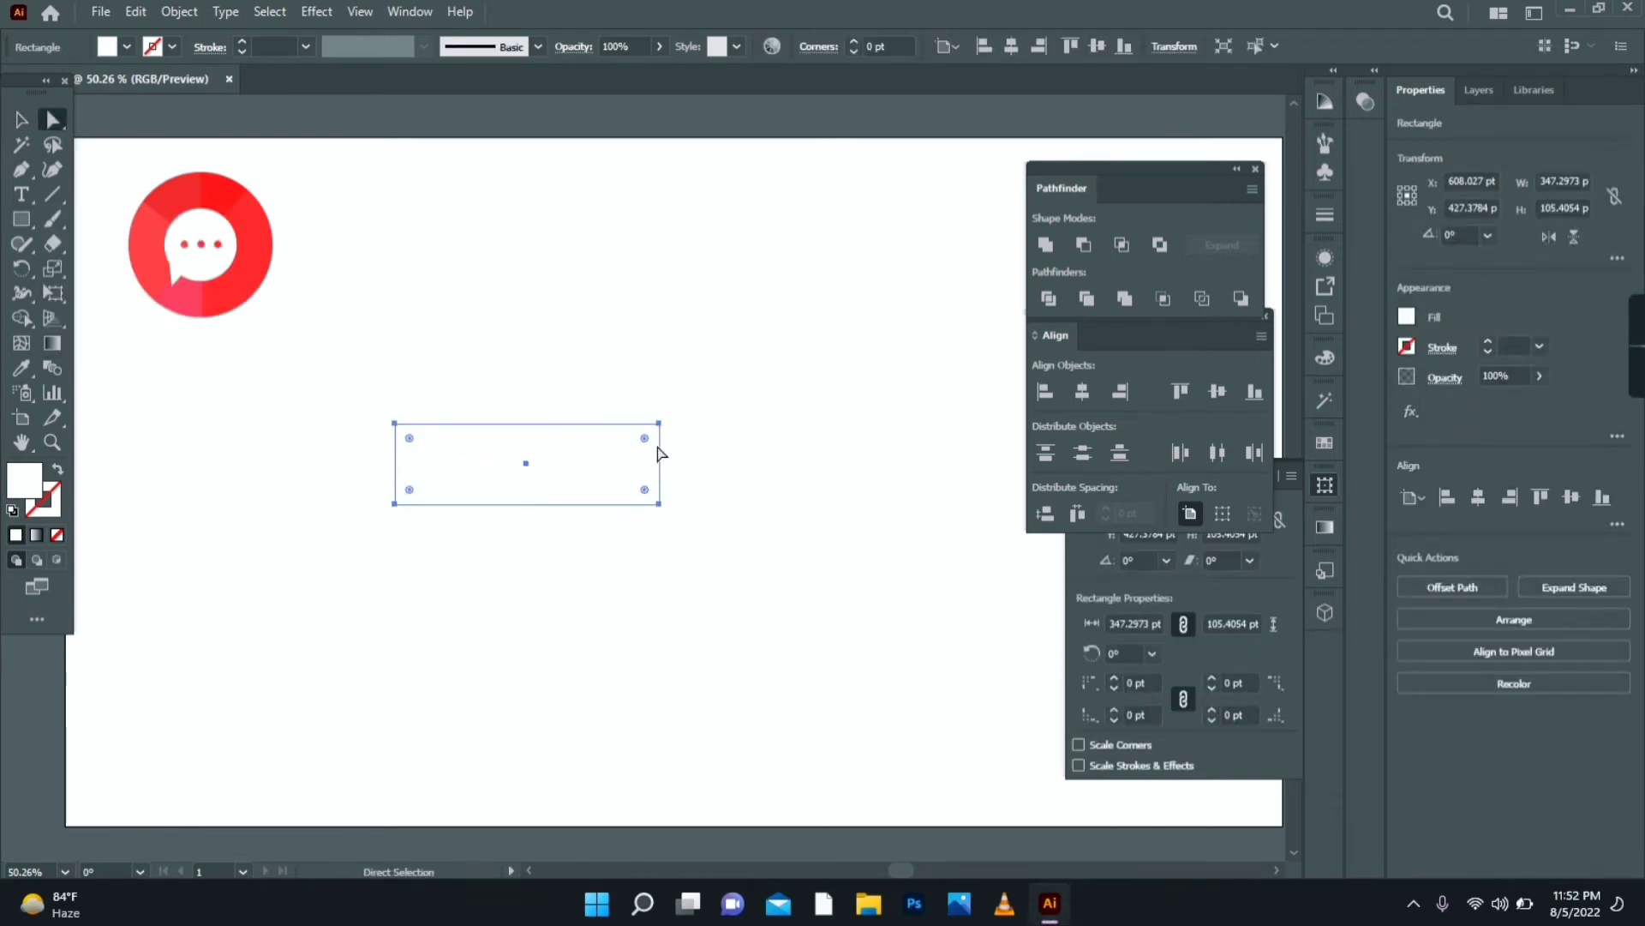
{"action": "left_click_drag", "start_coordinate": [645, 439], "coordinate": [643, 447]}
{"action": "left_click", "coordinate": [22, 219]}
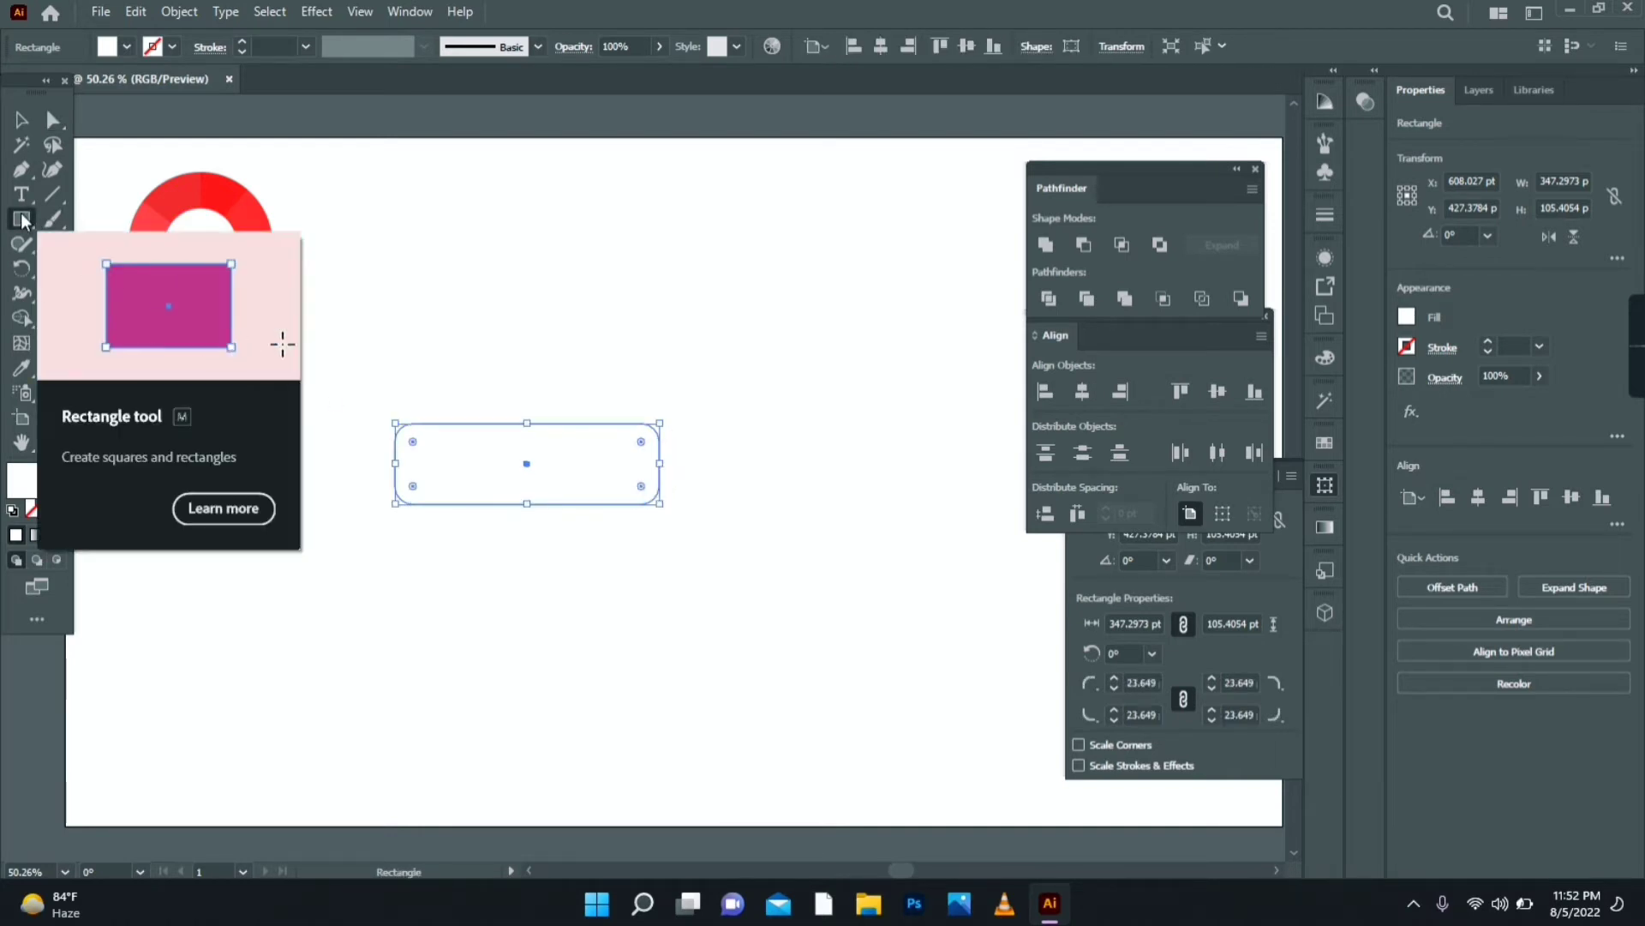
{"action": "left_click_drag", "start_coordinate": [481, 336], "coordinate": [514, 367]}
- Turn the small square into a play triangle by adding and deleting anchor points
{"action": "left_click", "coordinate": [21, 168]}
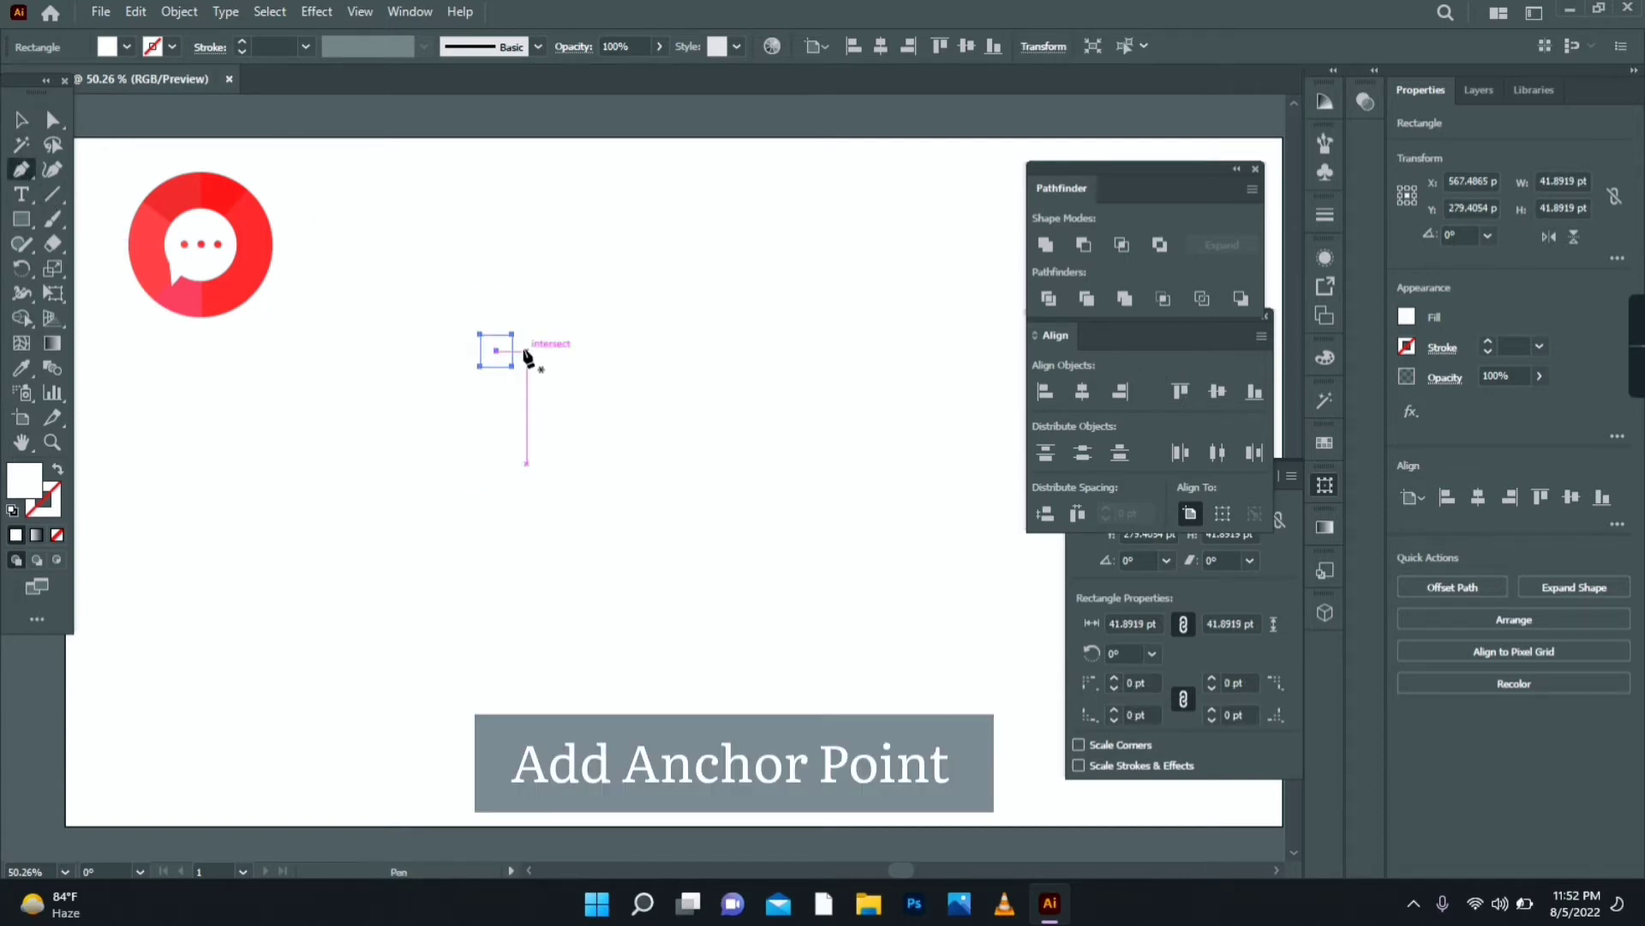
{"action": "left_click", "coordinate": [513, 350]}
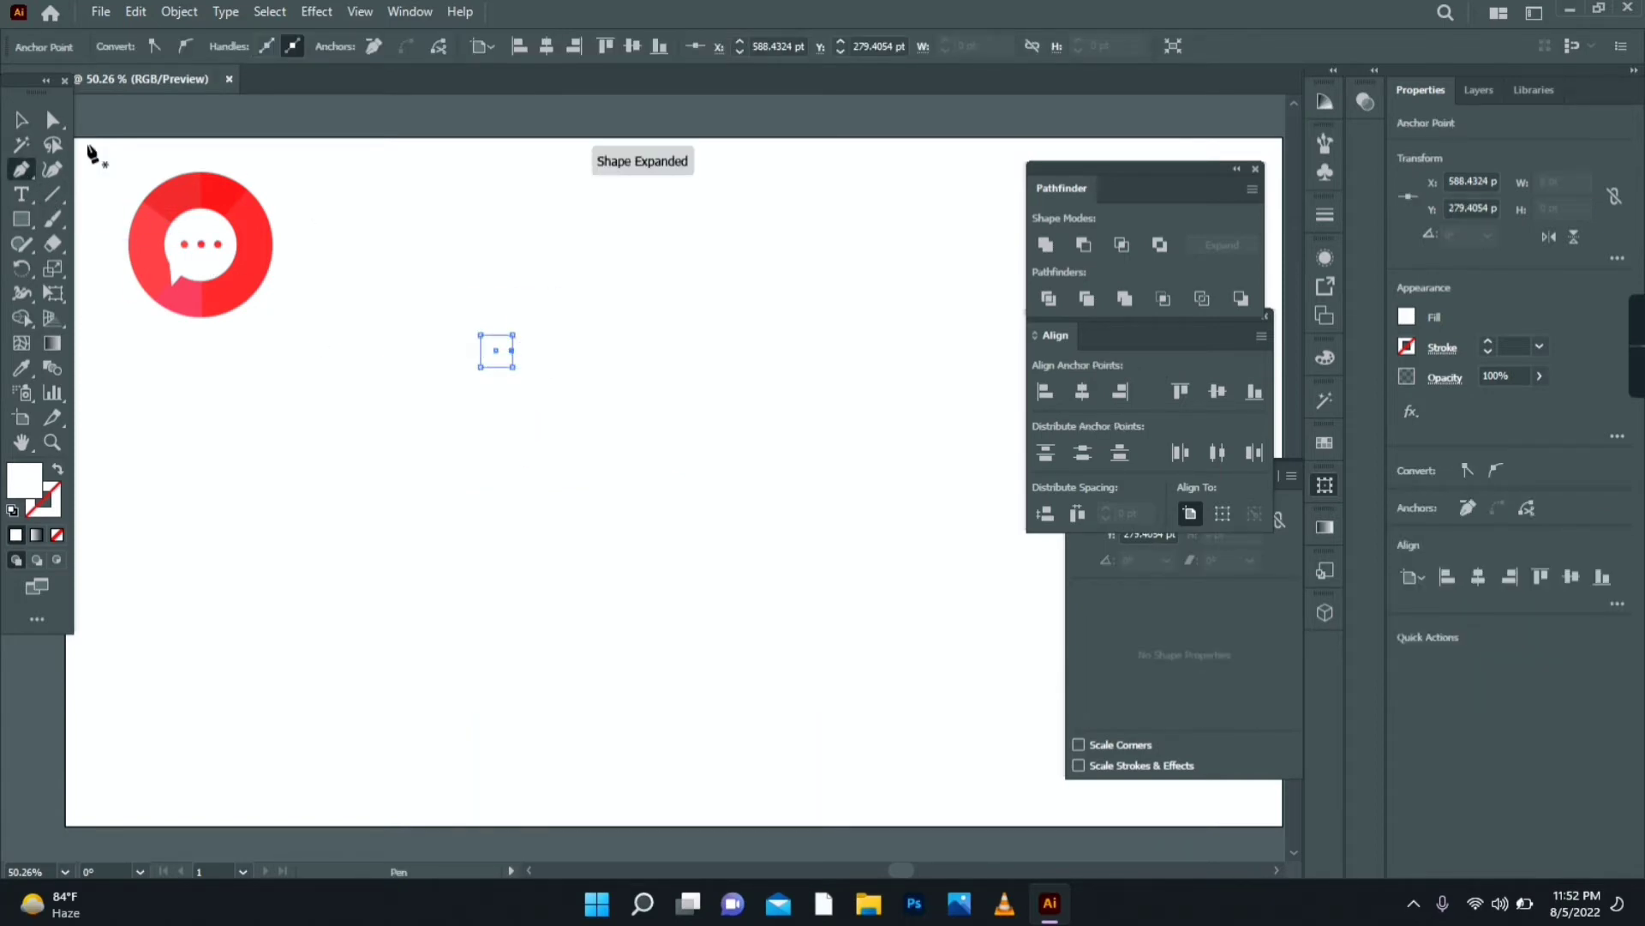
{"action": "right_click", "coordinate": [22, 171]}
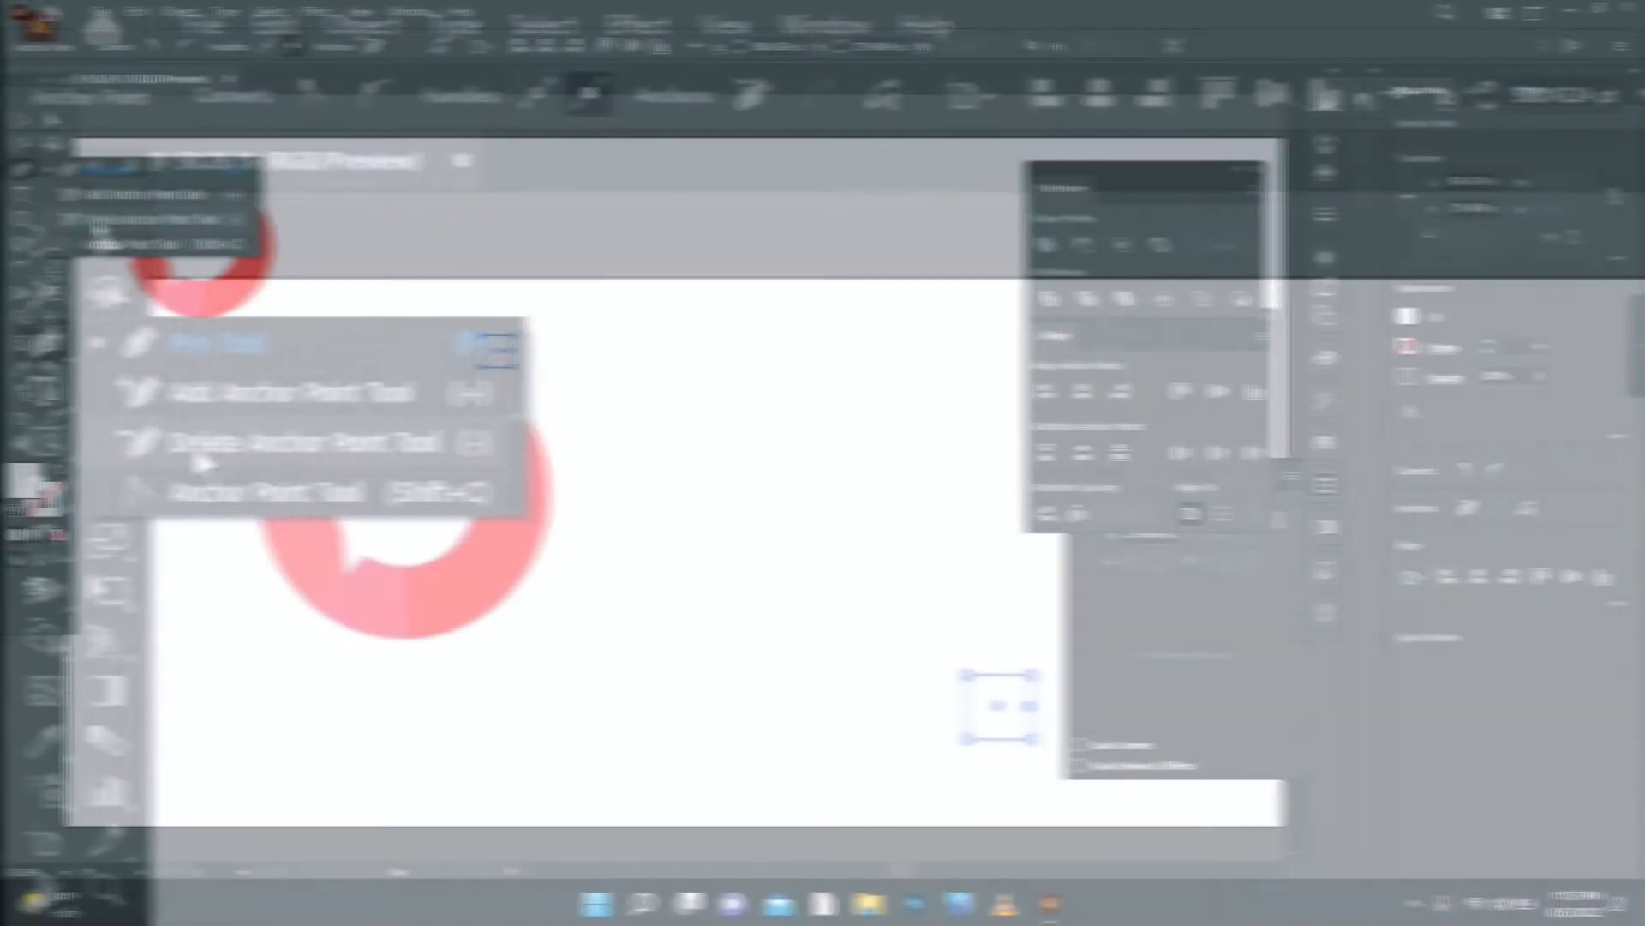
{"action": "left_click", "coordinate": [196, 446]}
{"action": "key", "text": "v"}
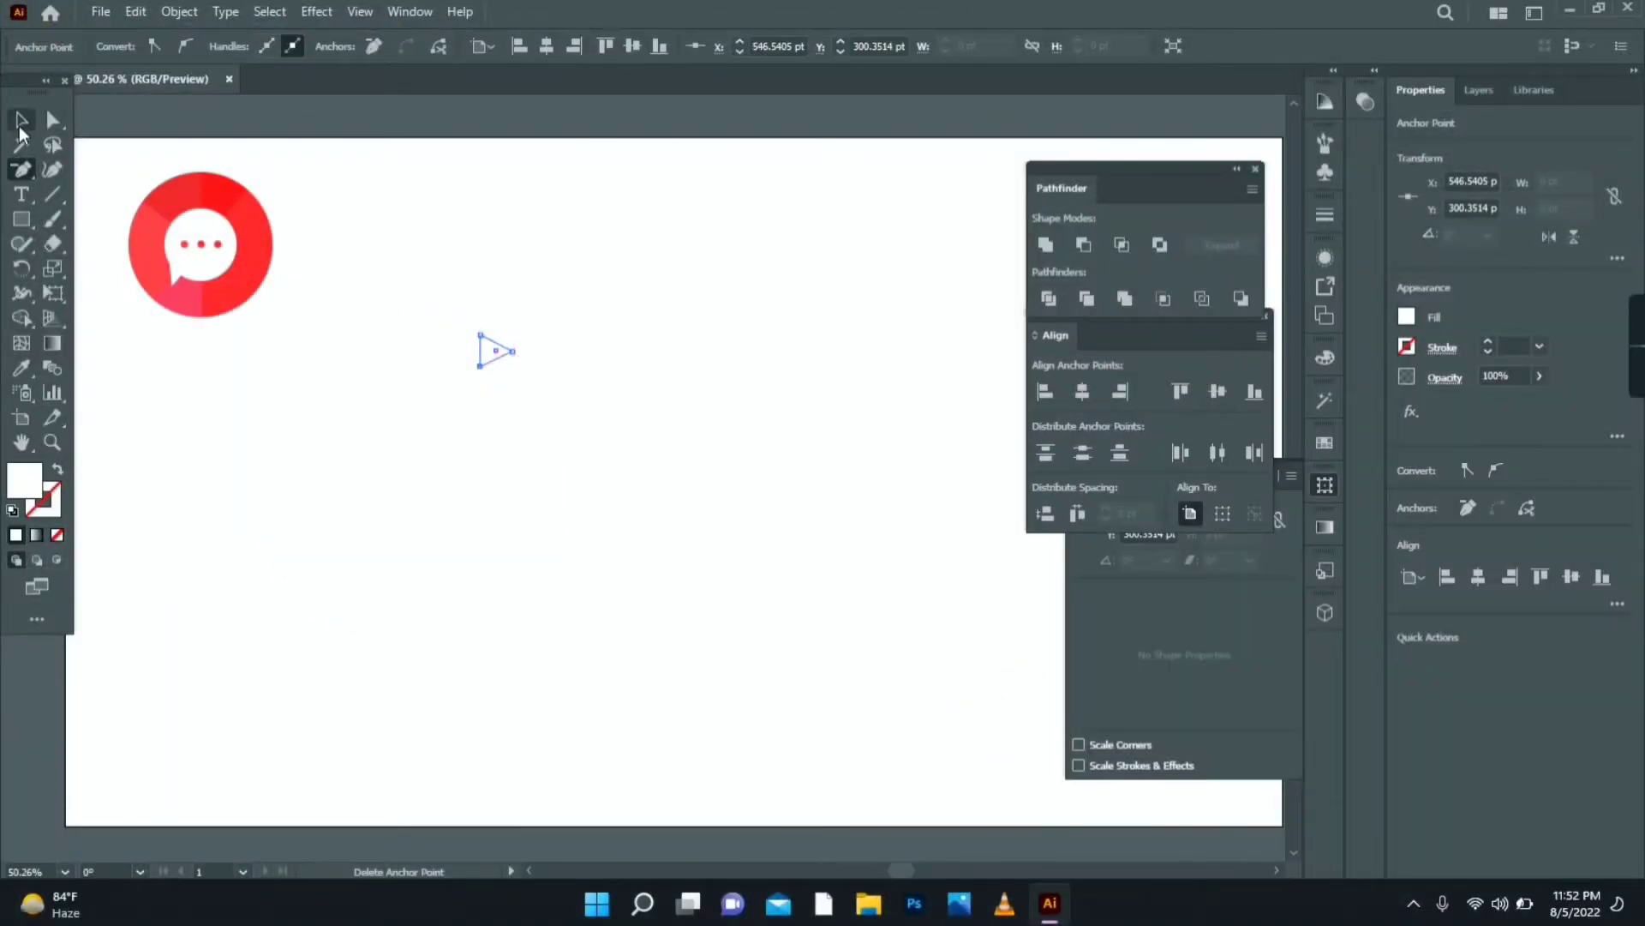
{"action": "left_click", "coordinate": [537, 415]}
- Select the rounded rectangle and start choosing a red FF0031 fill for it
{"action": "left_click", "coordinate": [503, 358]}
{"action": "left_click", "coordinate": [571, 481]}
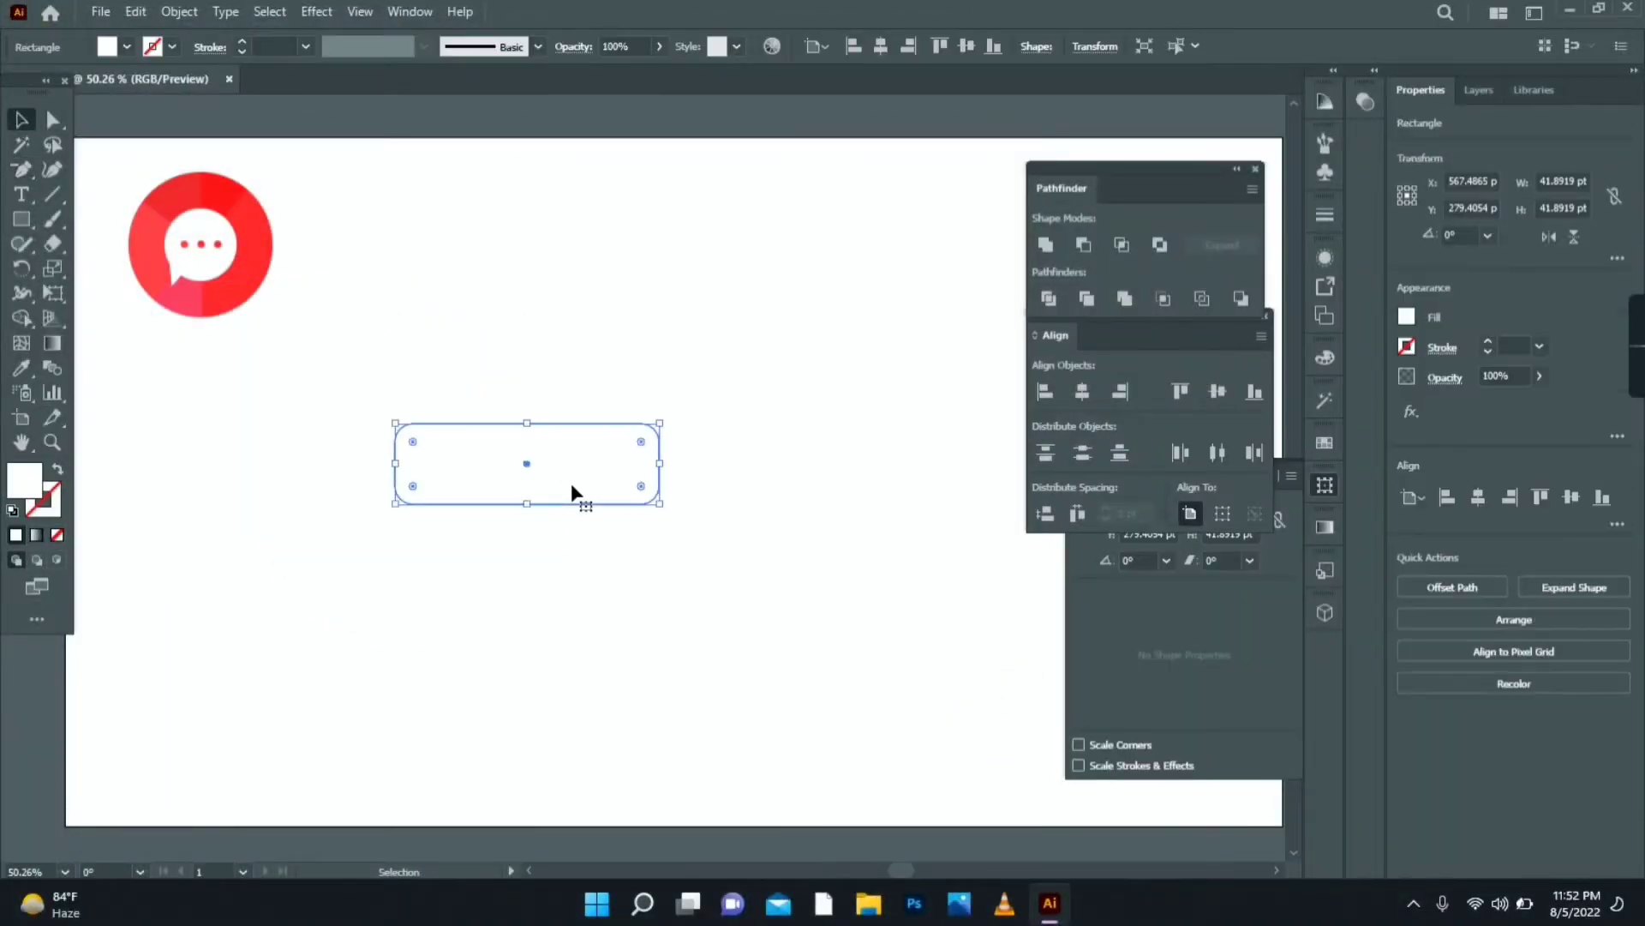
{"action": "double_click", "coordinate": [24, 480]}
- Apply a fully saturated red FF0031 fill to the rounded rectangle
{"action": "left_click_drag", "start_coordinate": [1206, 512], "coordinate": [1216, 400]}
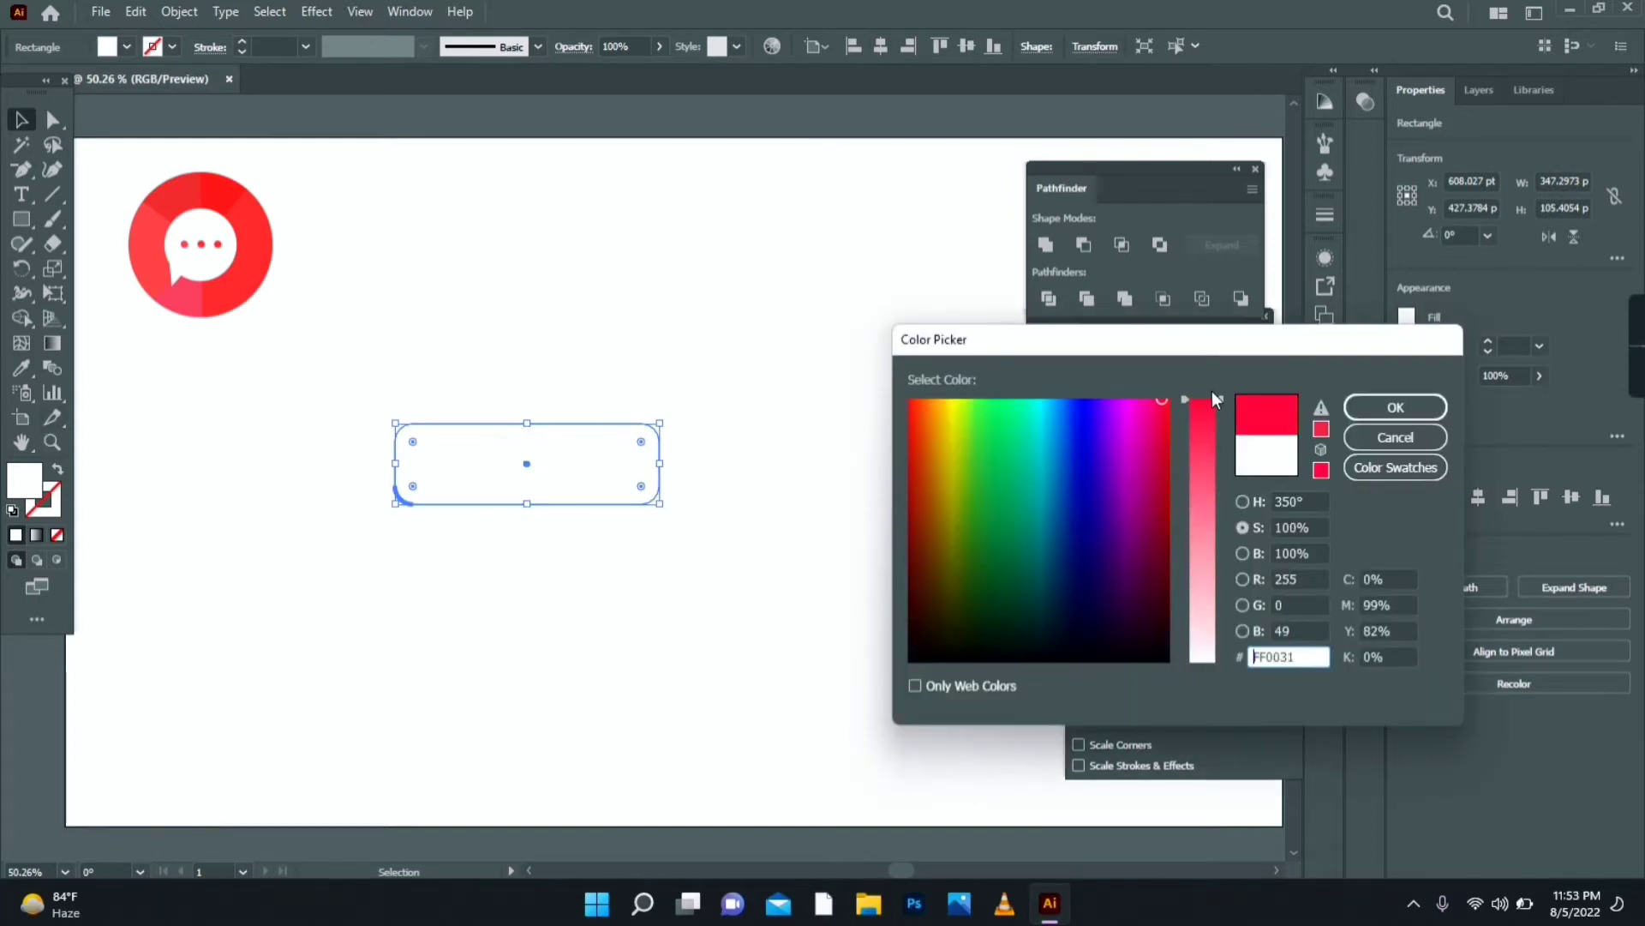
{"action": "left_click", "coordinate": [1369, 407]}
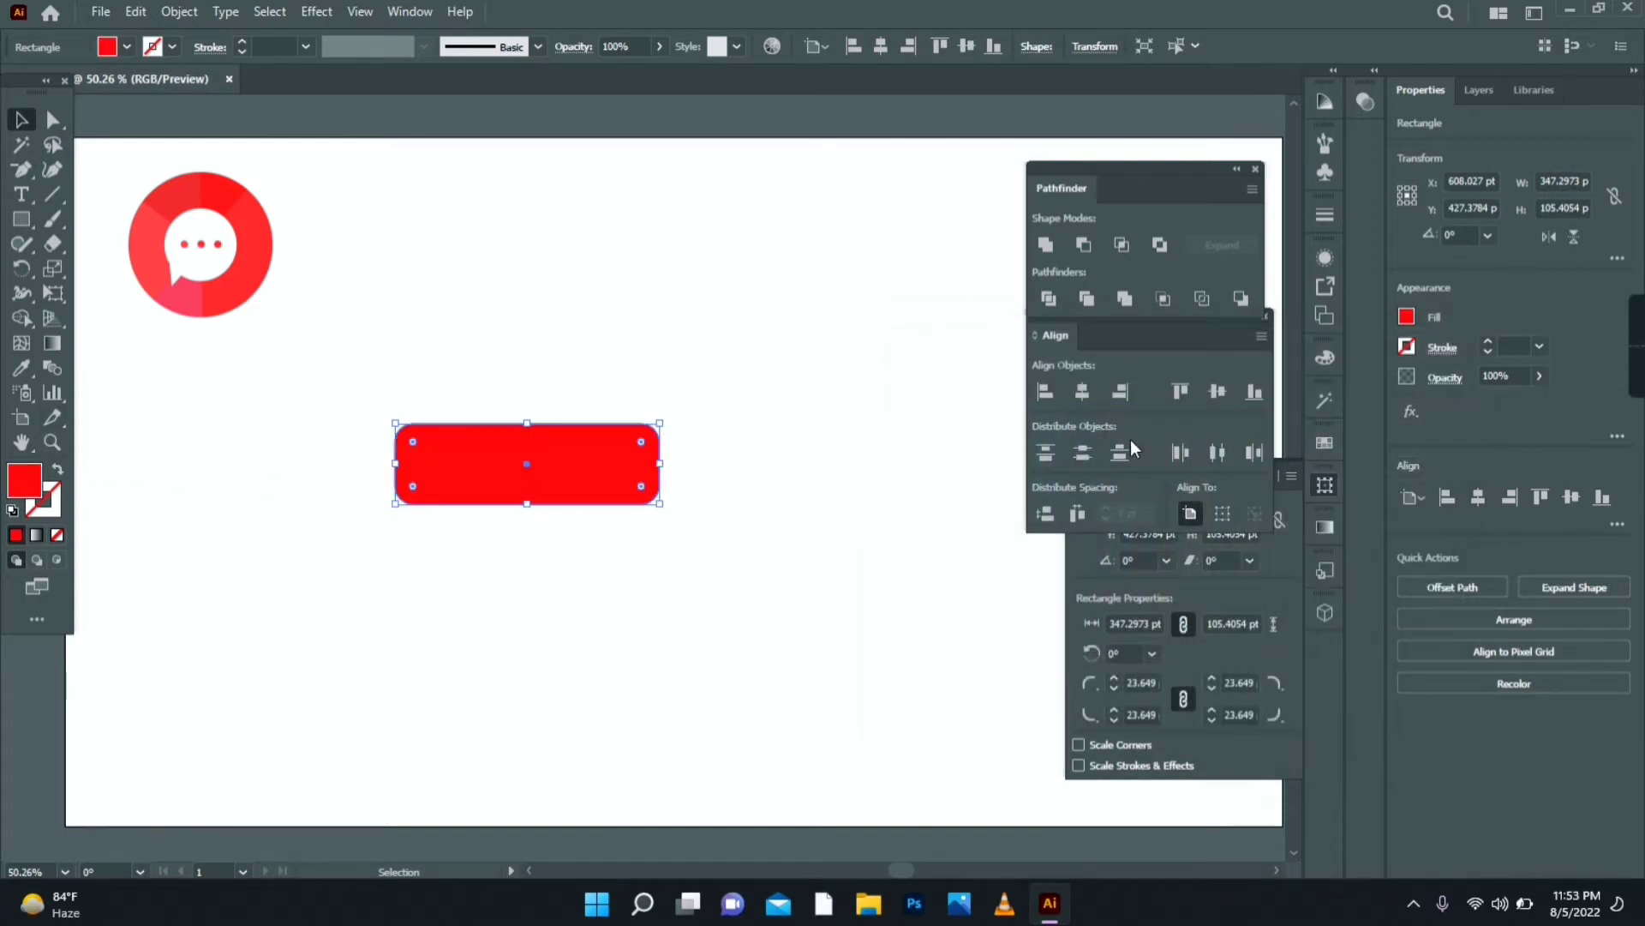
{"action": "left_click", "coordinate": [759, 467]}
- Centre the white triangle on the rectangle, group them, and place the button beside the chat icon
{"action": "left_click_drag", "start_coordinate": [490, 352], "coordinate": [527, 465]}
{"action": "left_click", "coordinate": [600, 497], "text": "shift"}
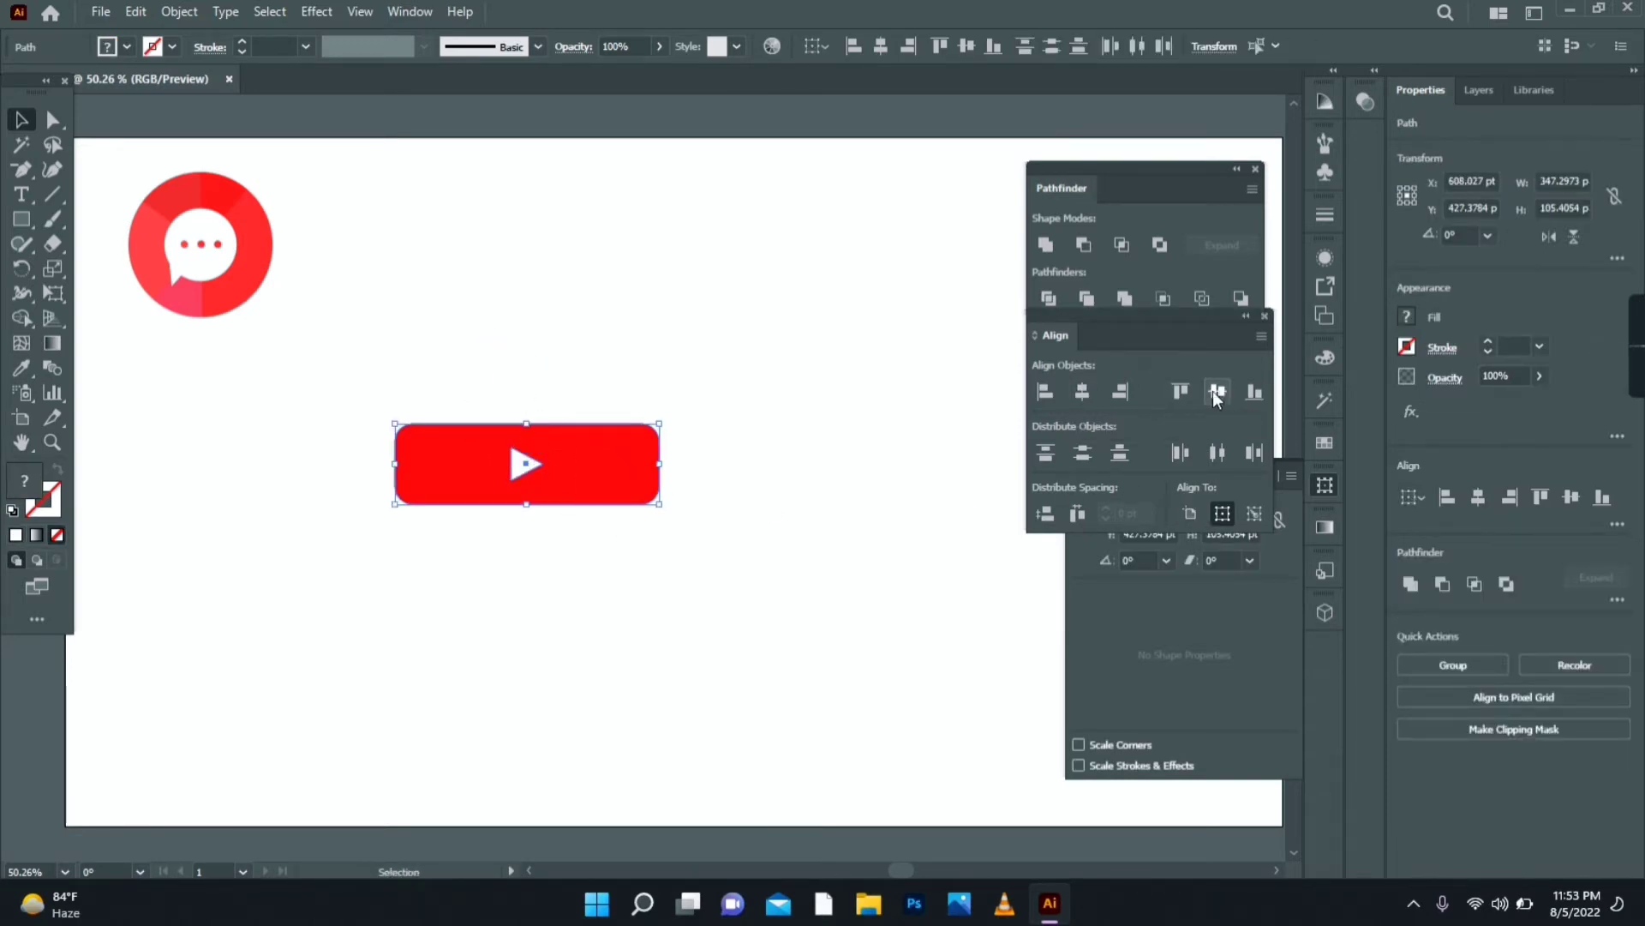
{"action": "right_click", "coordinate": [728, 444]}
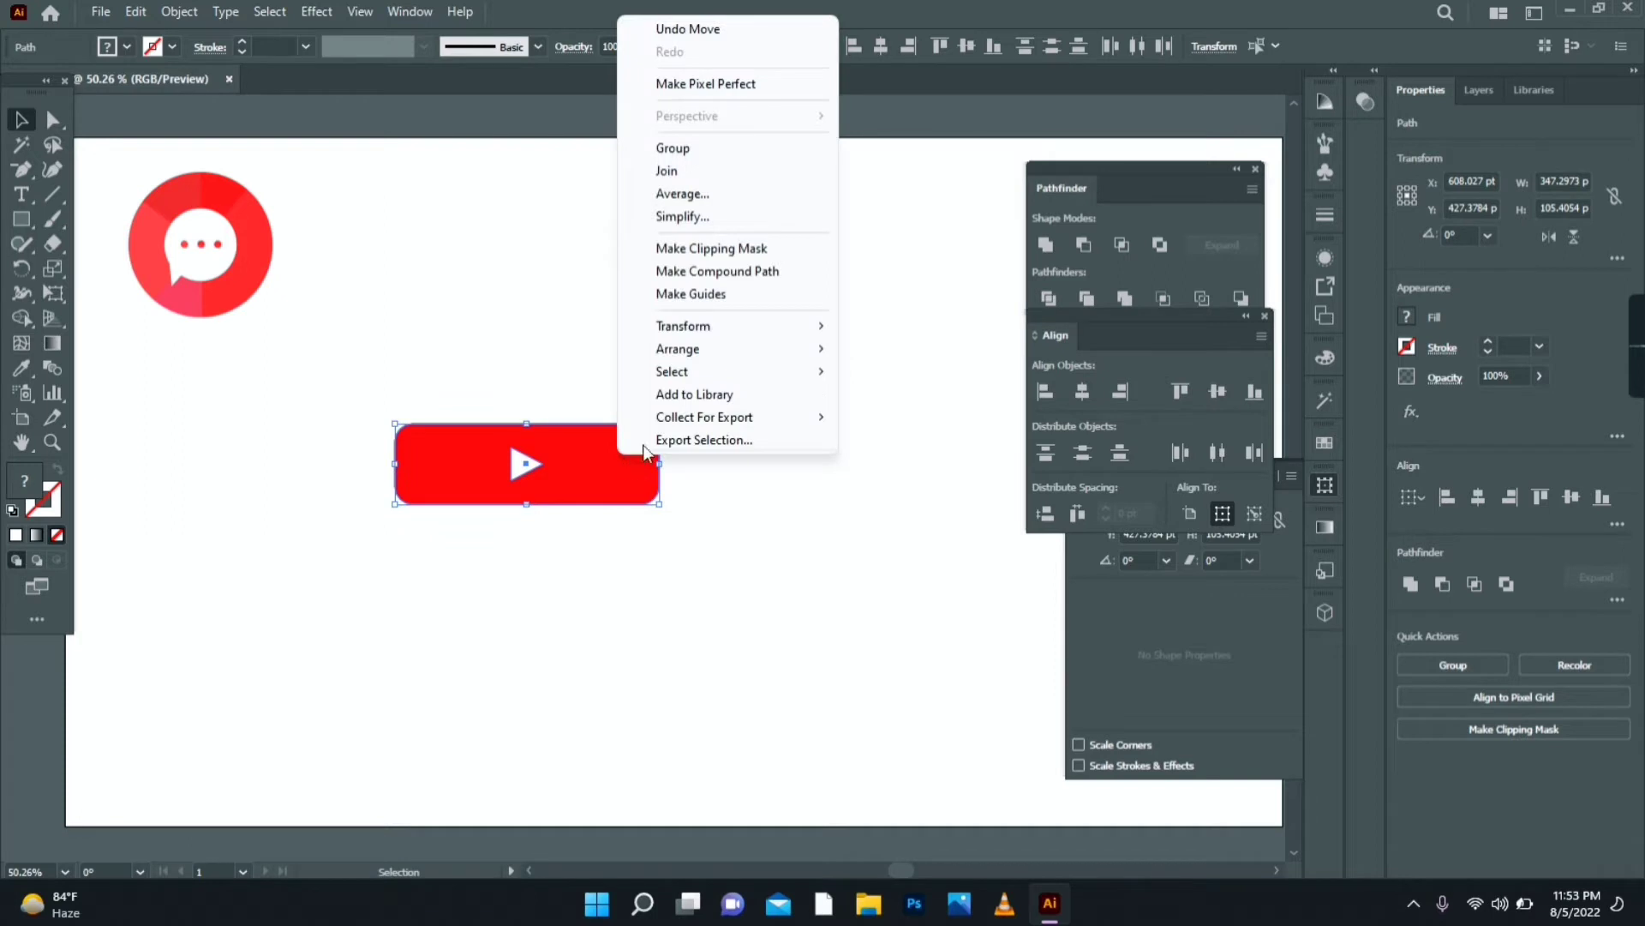
{"action": "left_click", "coordinate": [715, 163]}
{"action": "left_click_drag", "start_coordinate": [588, 466], "coordinate": [515, 249]}
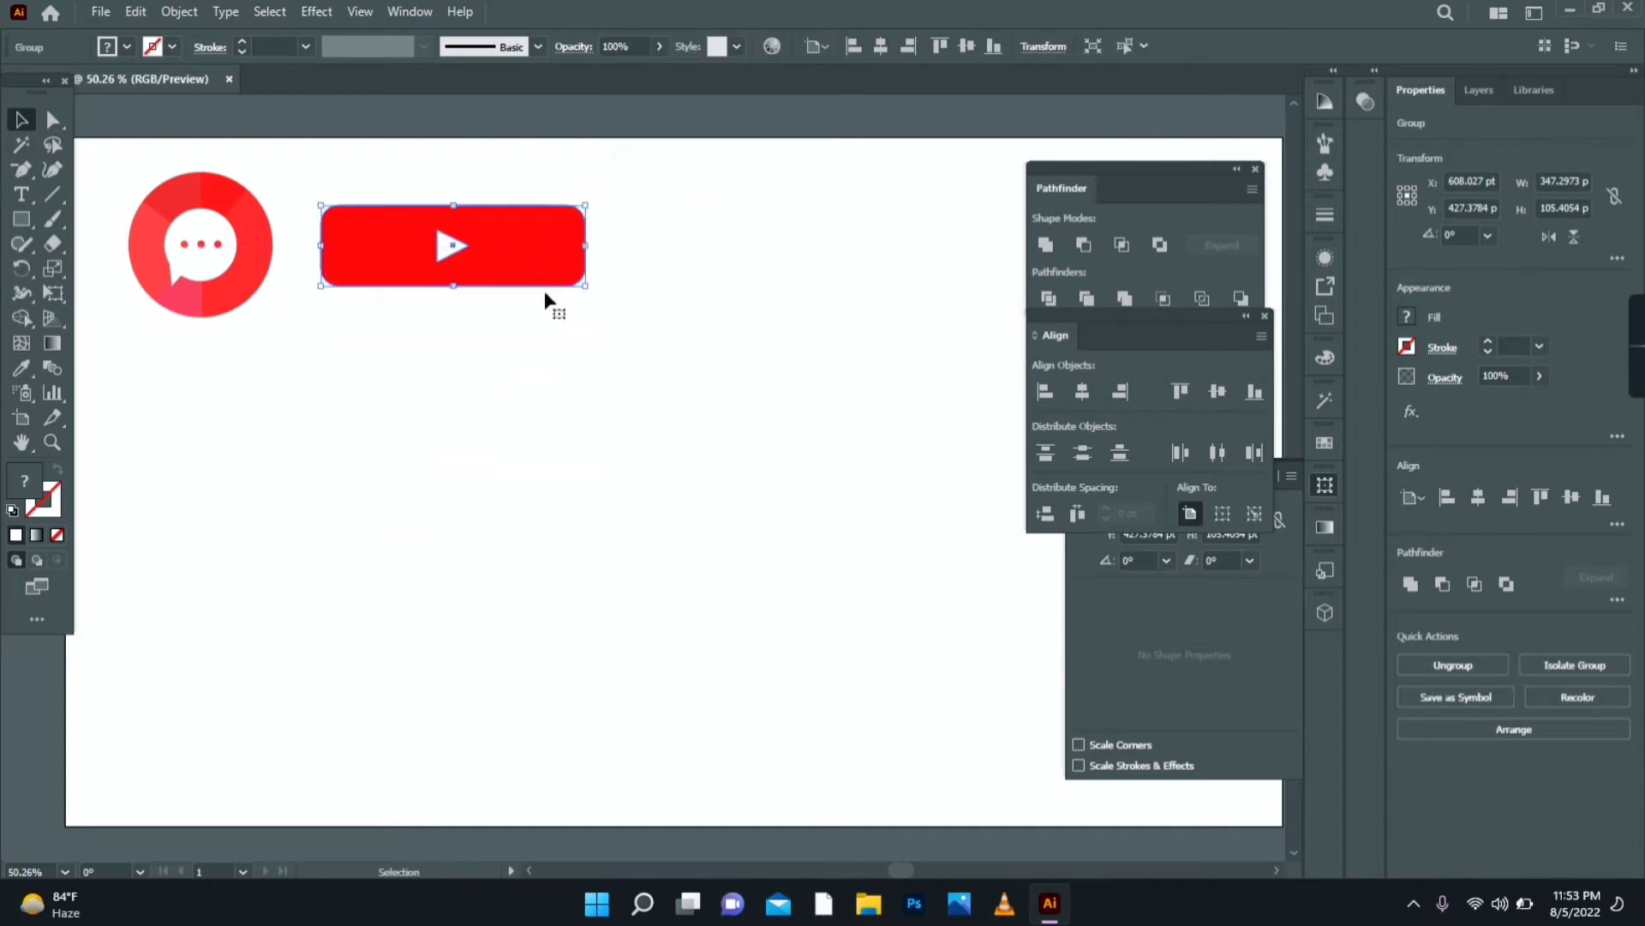
{"action": "left_click", "coordinate": [624, 403]}
- Draw a large circle below the icons and fill it with the chat icon's red
{"action": "left_click_drag", "start_coordinate": [21, 219], "coordinate": [89, 258]}
{"action": "mouse_move", "coordinate": [548, 444]}
{"action": "left_mouse_down"}
{"action": "mouse_move", "coordinate": [682, 580]}
{"action": "mouse_move", "coordinate": [742, 697]}
{"action": "mouse_move", "coordinate": [744, 677]}
{"action": "left_mouse_up"}
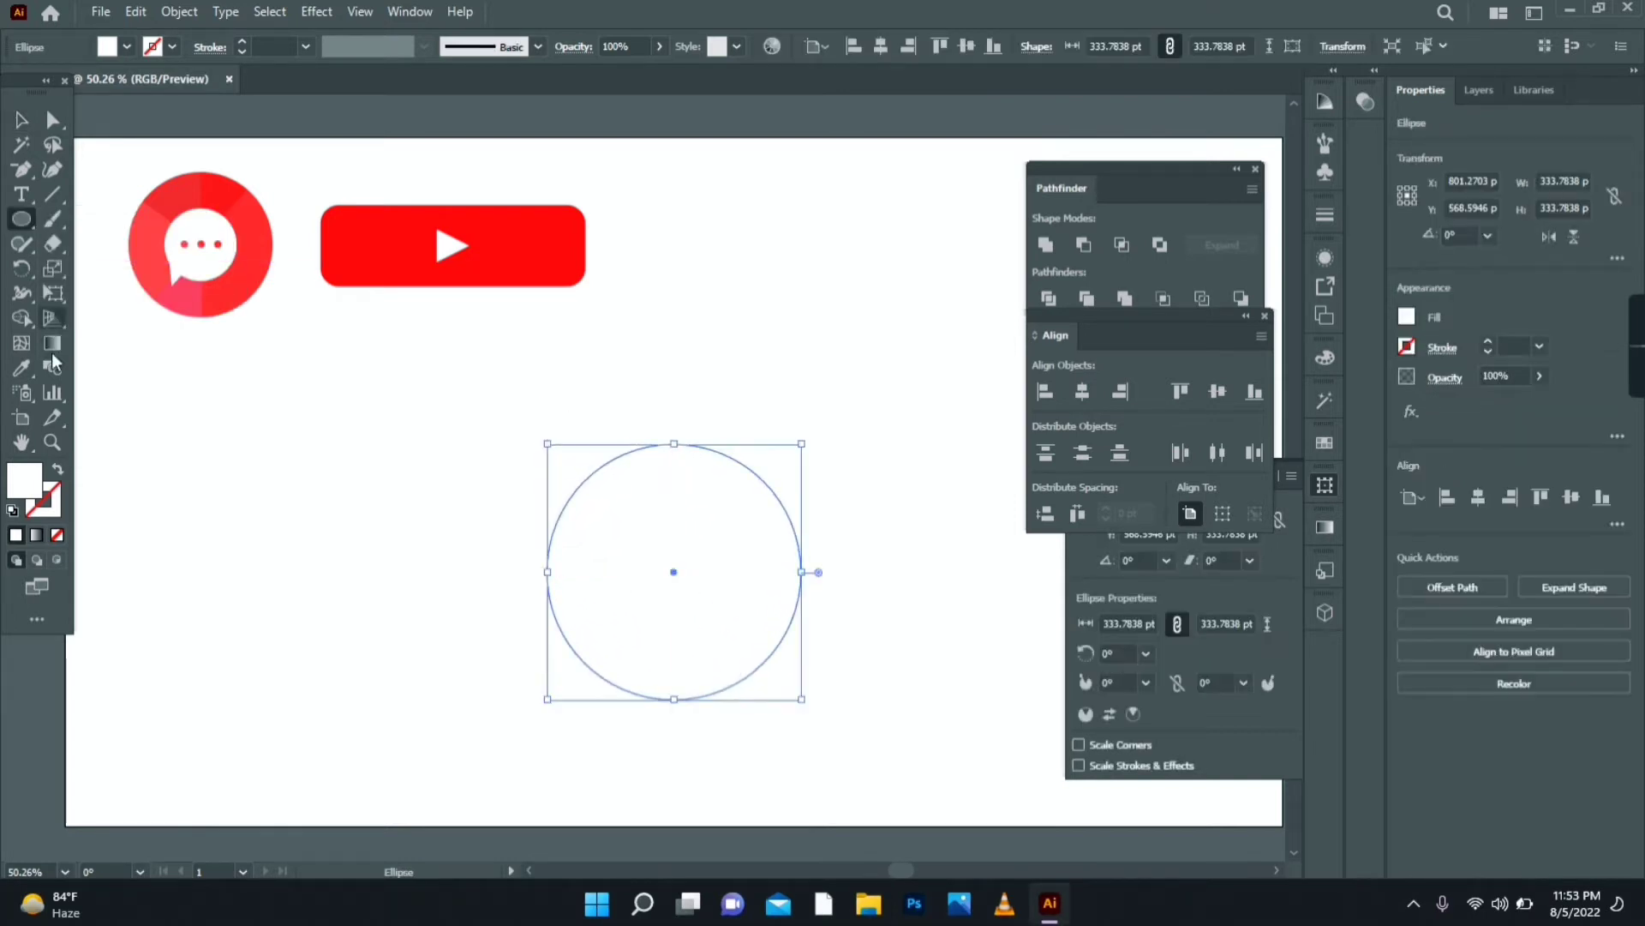
{"action": "left_click", "coordinate": [21, 368]}
{"action": "left_click", "coordinate": [212, 301]}
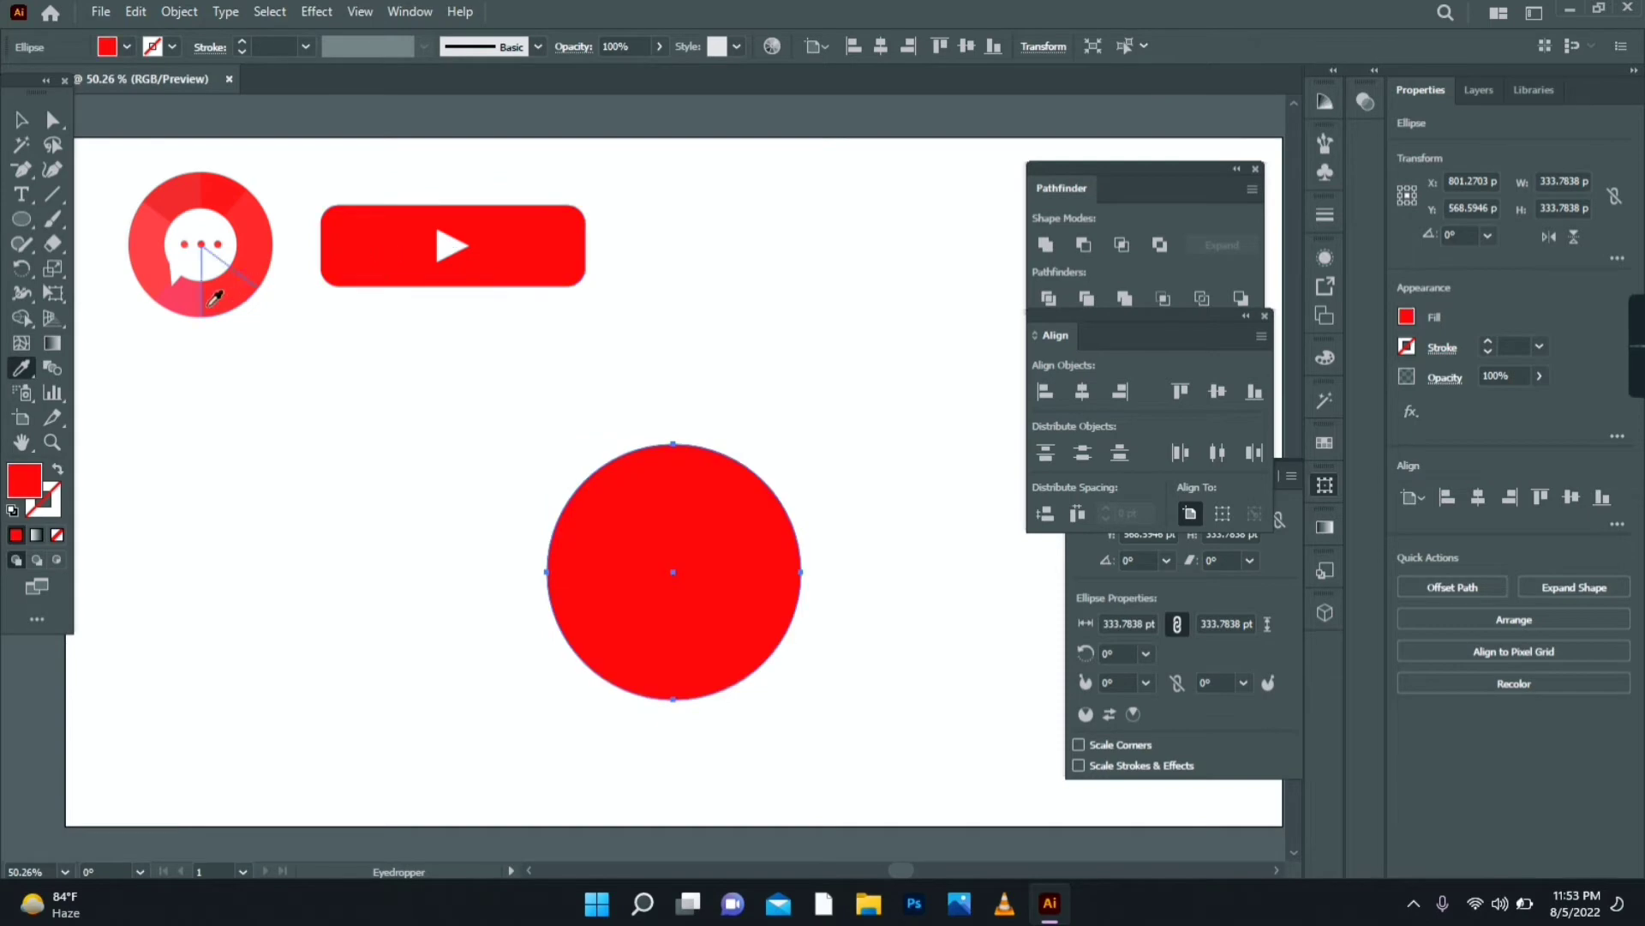
{"action": "left_click", "coordinate": [21, 119]}
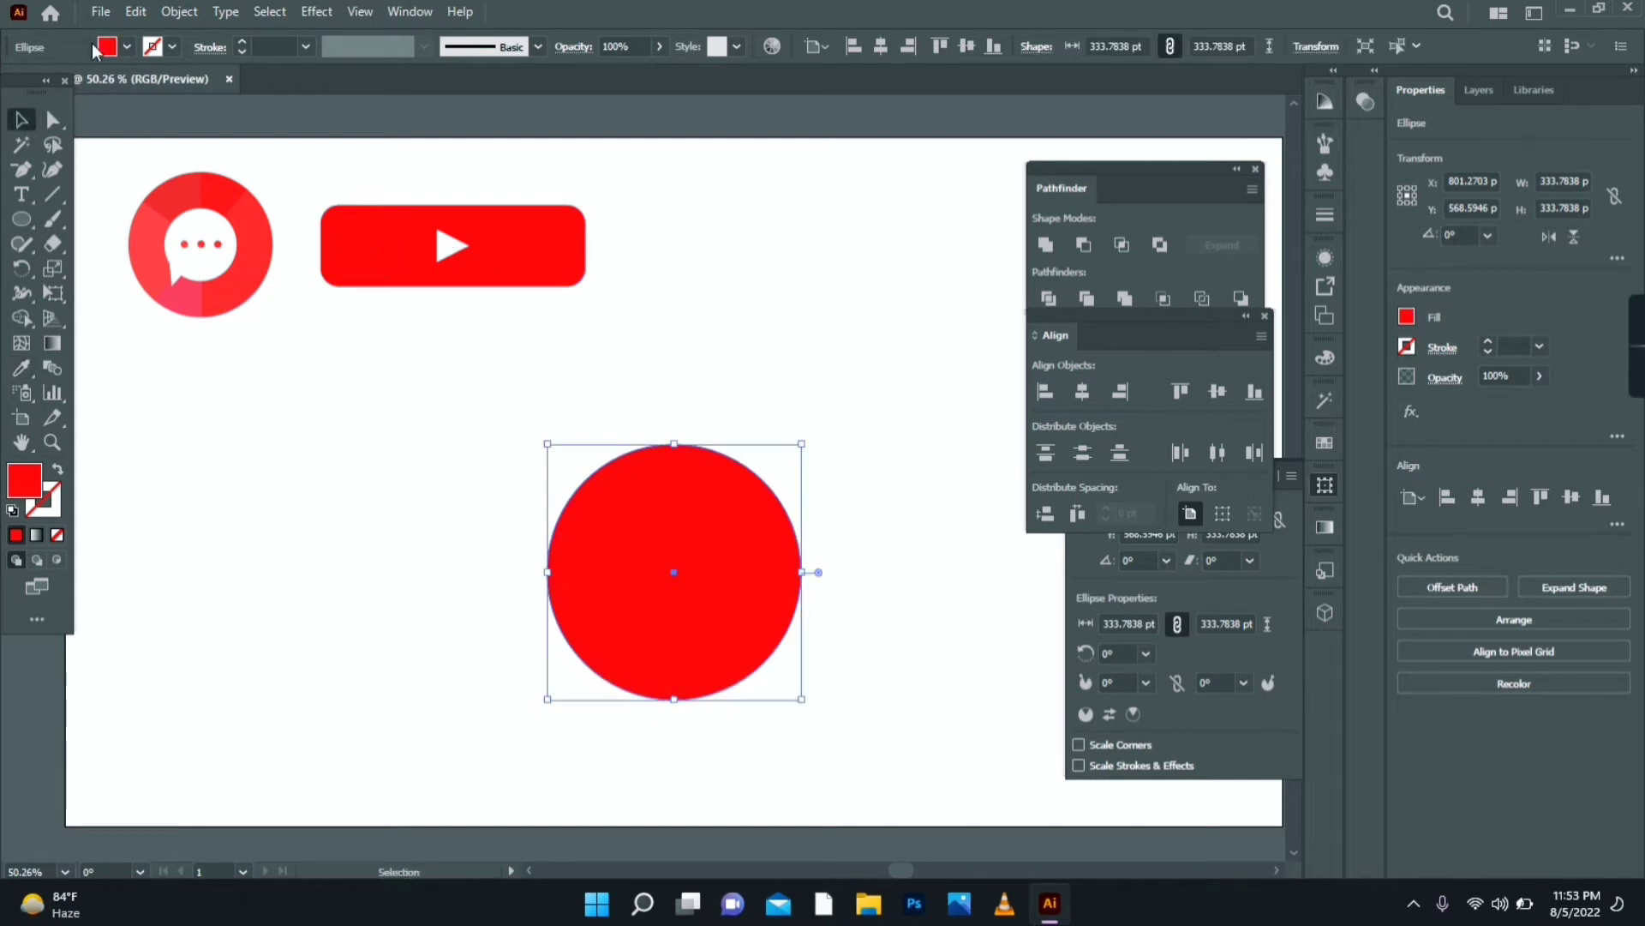
- Create a smaller inner circle with a negative Offset Path of about -28 pt
{"action": "left_click", "coordinate": [179, 12]}
{"action": "mouse_move", "coordinate": [410, 519]}
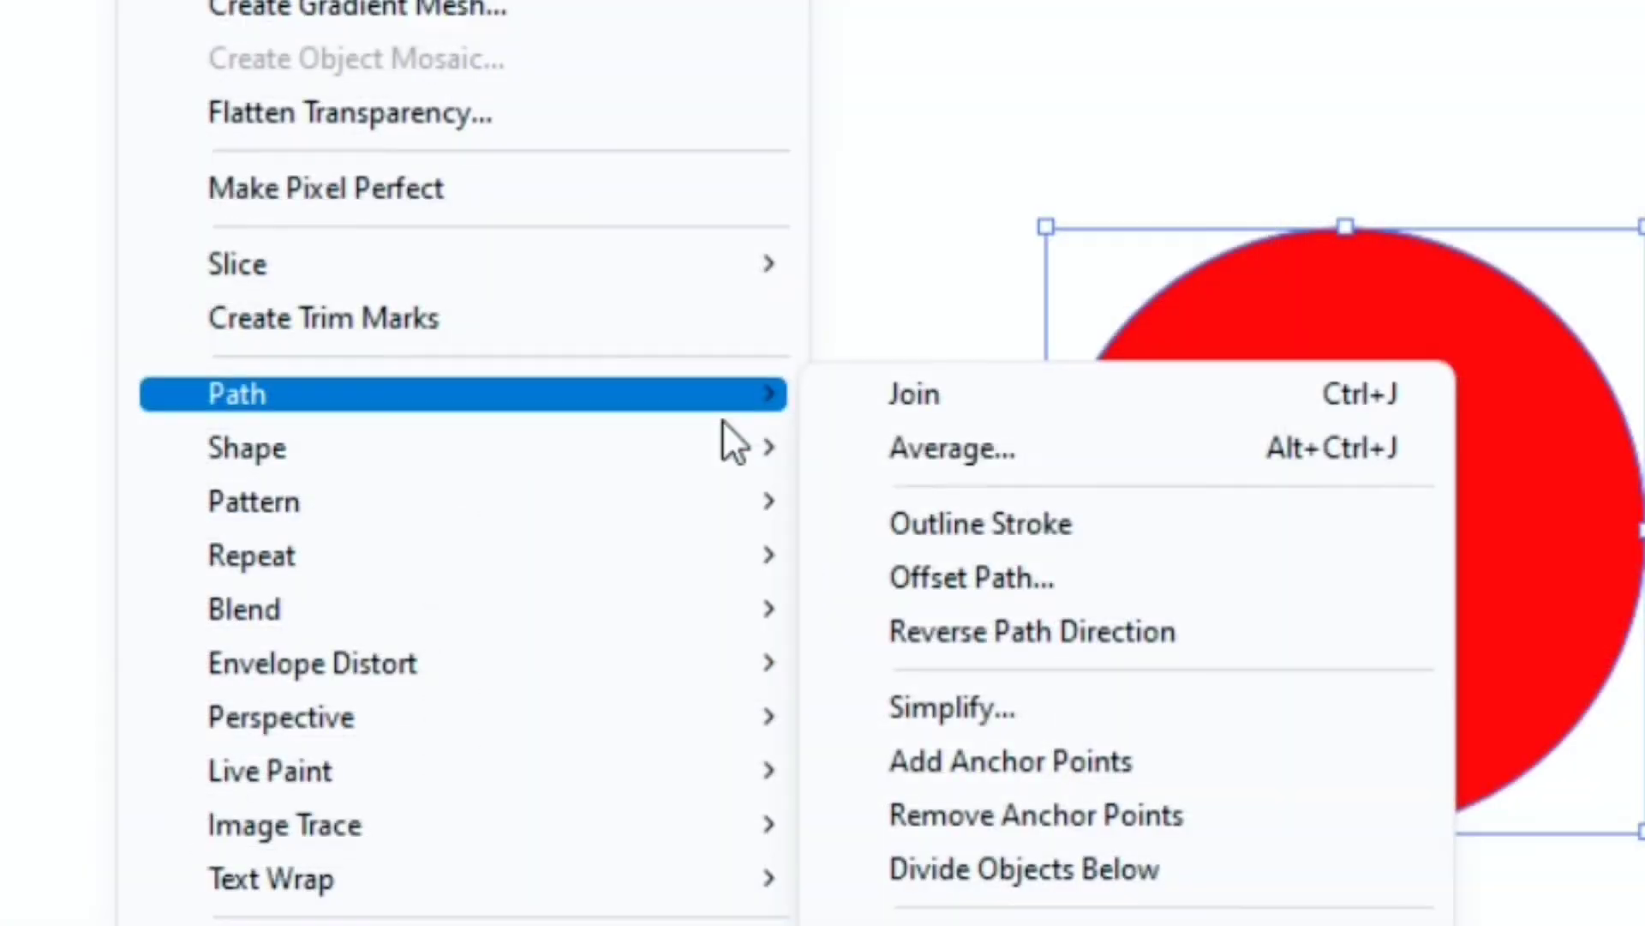
{"action": "left_click", "coordinate": [1041, 579]}
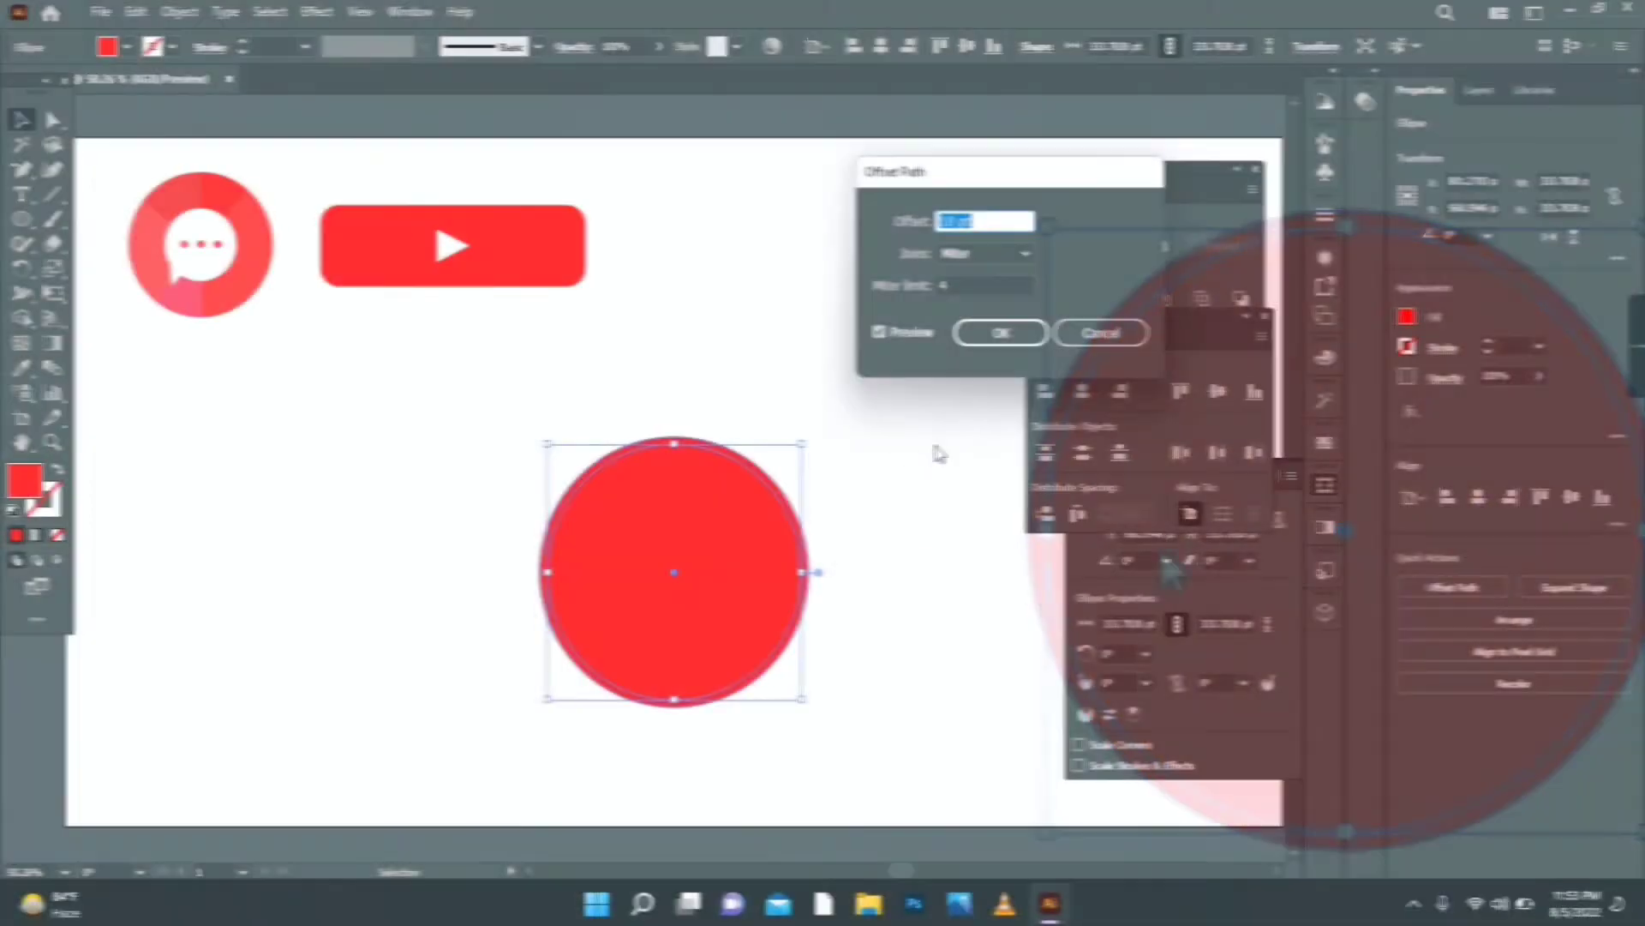
{"action": "key", "text": "Down"}
{"action": "key", "text": "Down"}
{"action": "key", "text": "Down"}
{"action": "key", "text": "Down"}
{"action": "key", "text": "Down"}
{"action": "key", "text": "Down"}
{"action": "key", "text": "Down"}
{"action": "key", "text": "Down"}
{"action": "key", "text": "Down"}
{"action": "key", "text": "Down"}
{"action": "key", "text": "Down"}
{"action": "key", "text": "Down"}
{"action": "key", "text": "Down"}
{"action": "key", "text": "Down"}
{"action": "key", "text": "Down"}
{"action": "key", "text": "Down"}
{"action": "key", "text": "Down"}
{"action": "key", "text": "Down"}
{"action": "key", "text": "Down"}
{"action": "key", "text": "Down"}
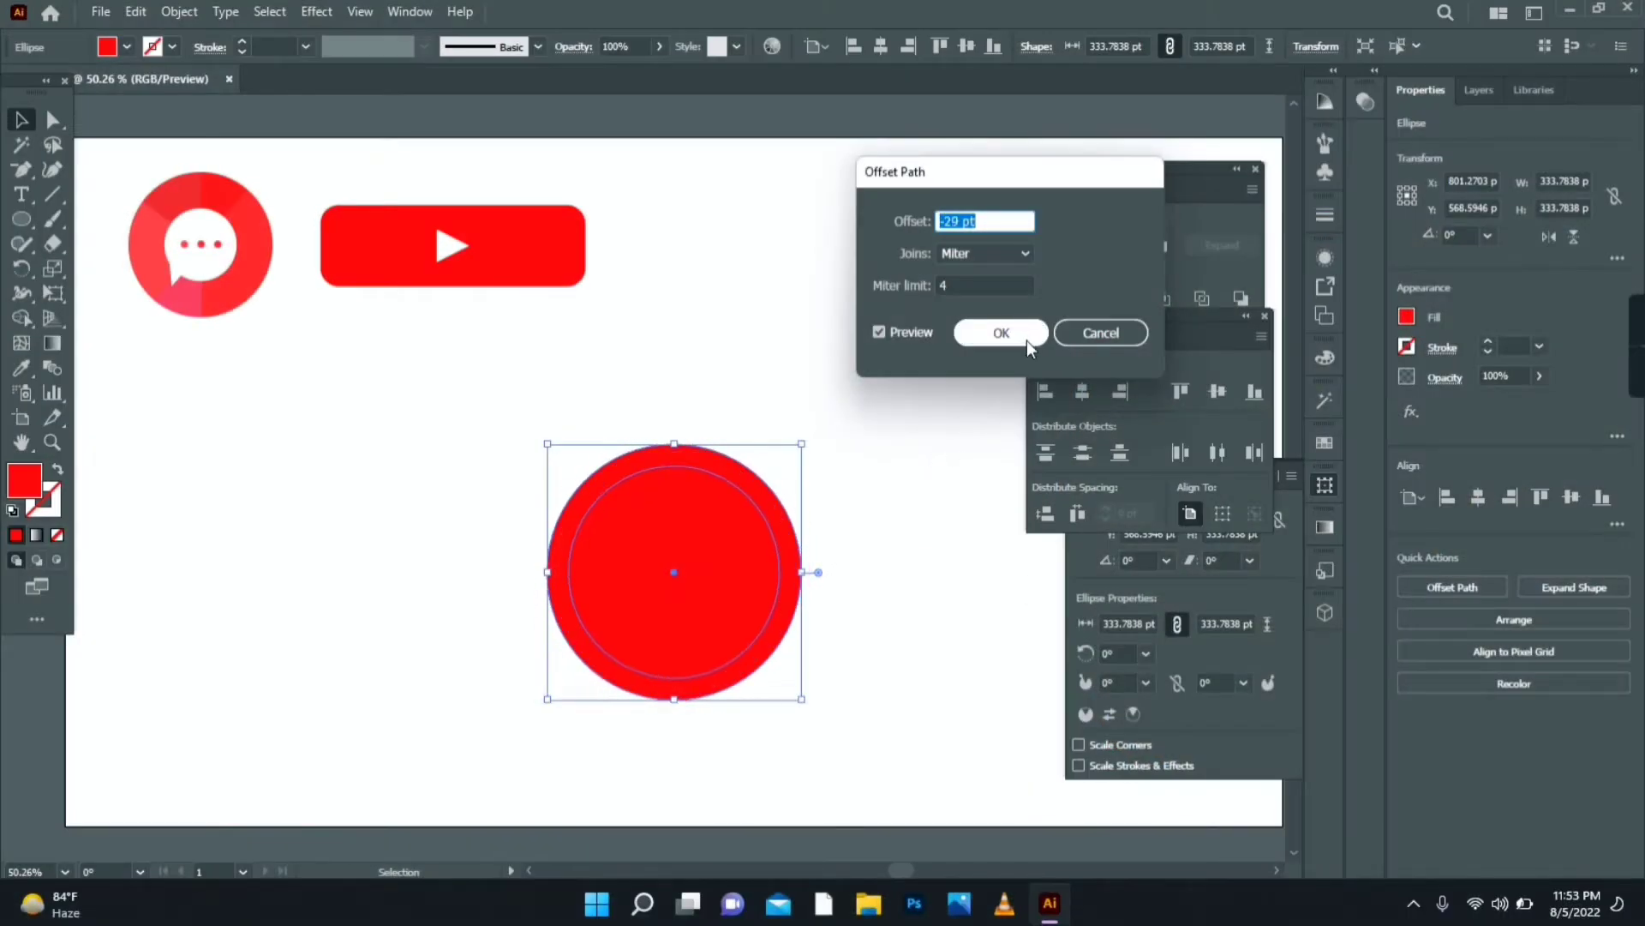
{"action": "left_click", "coordinate": [1029, 336]}
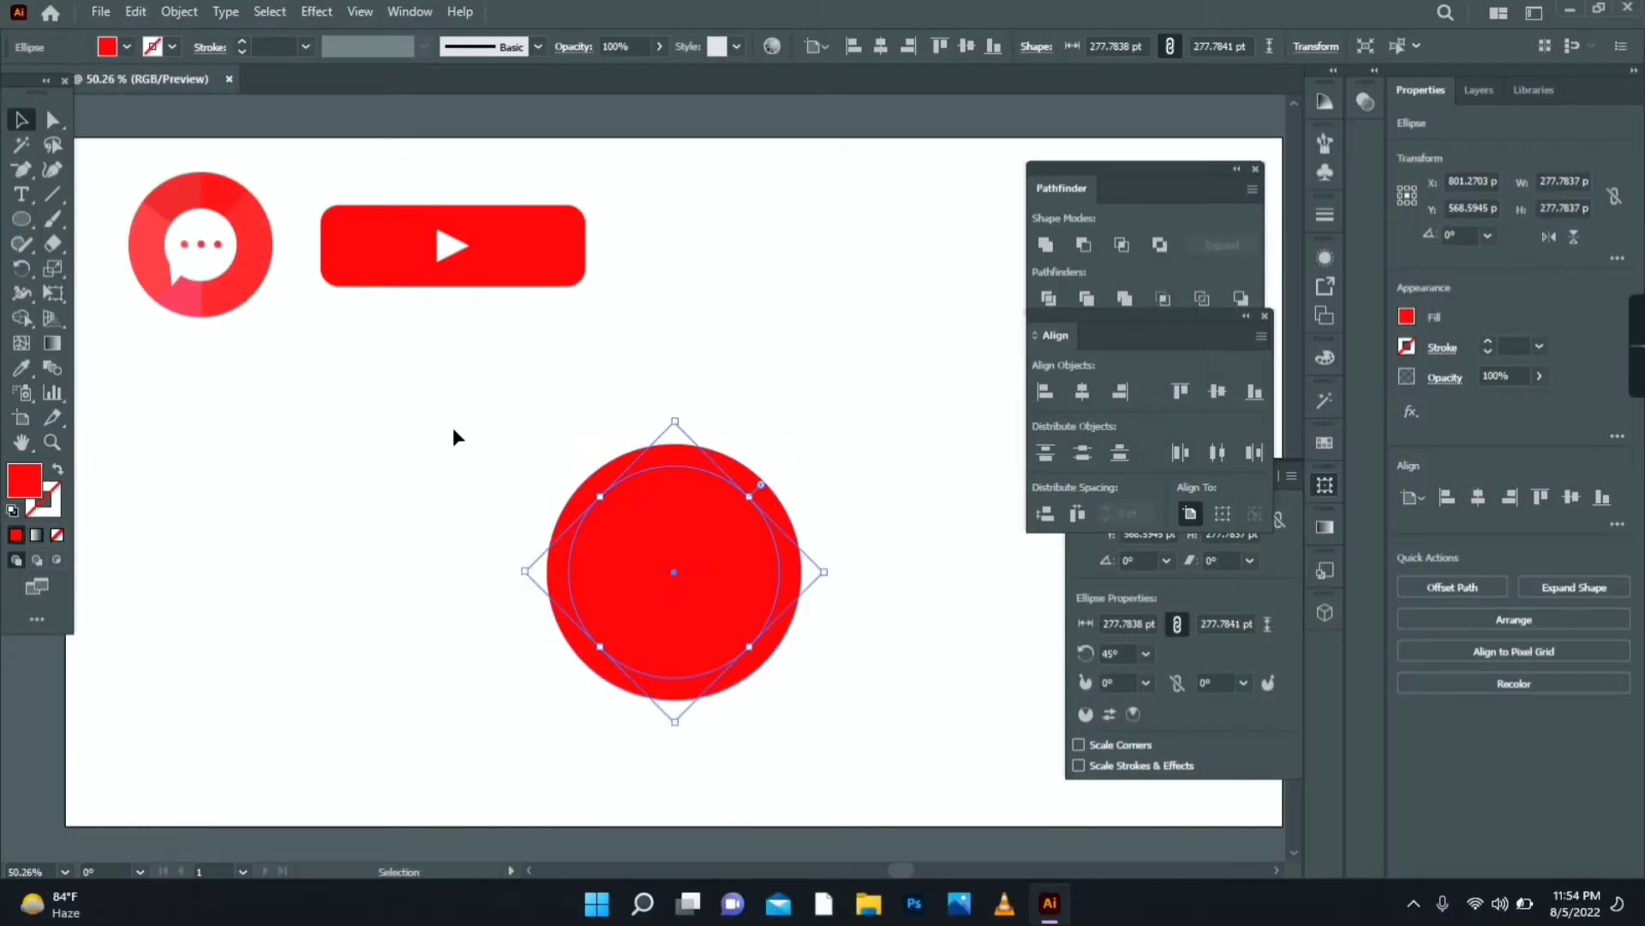
- Punch the inner circle out with Minus Front to form a ring, then draw a thin red bar beside it
{"action": "left_click_drag", "start_coordinate": [801, 702], "coordinate": [821, 712]}
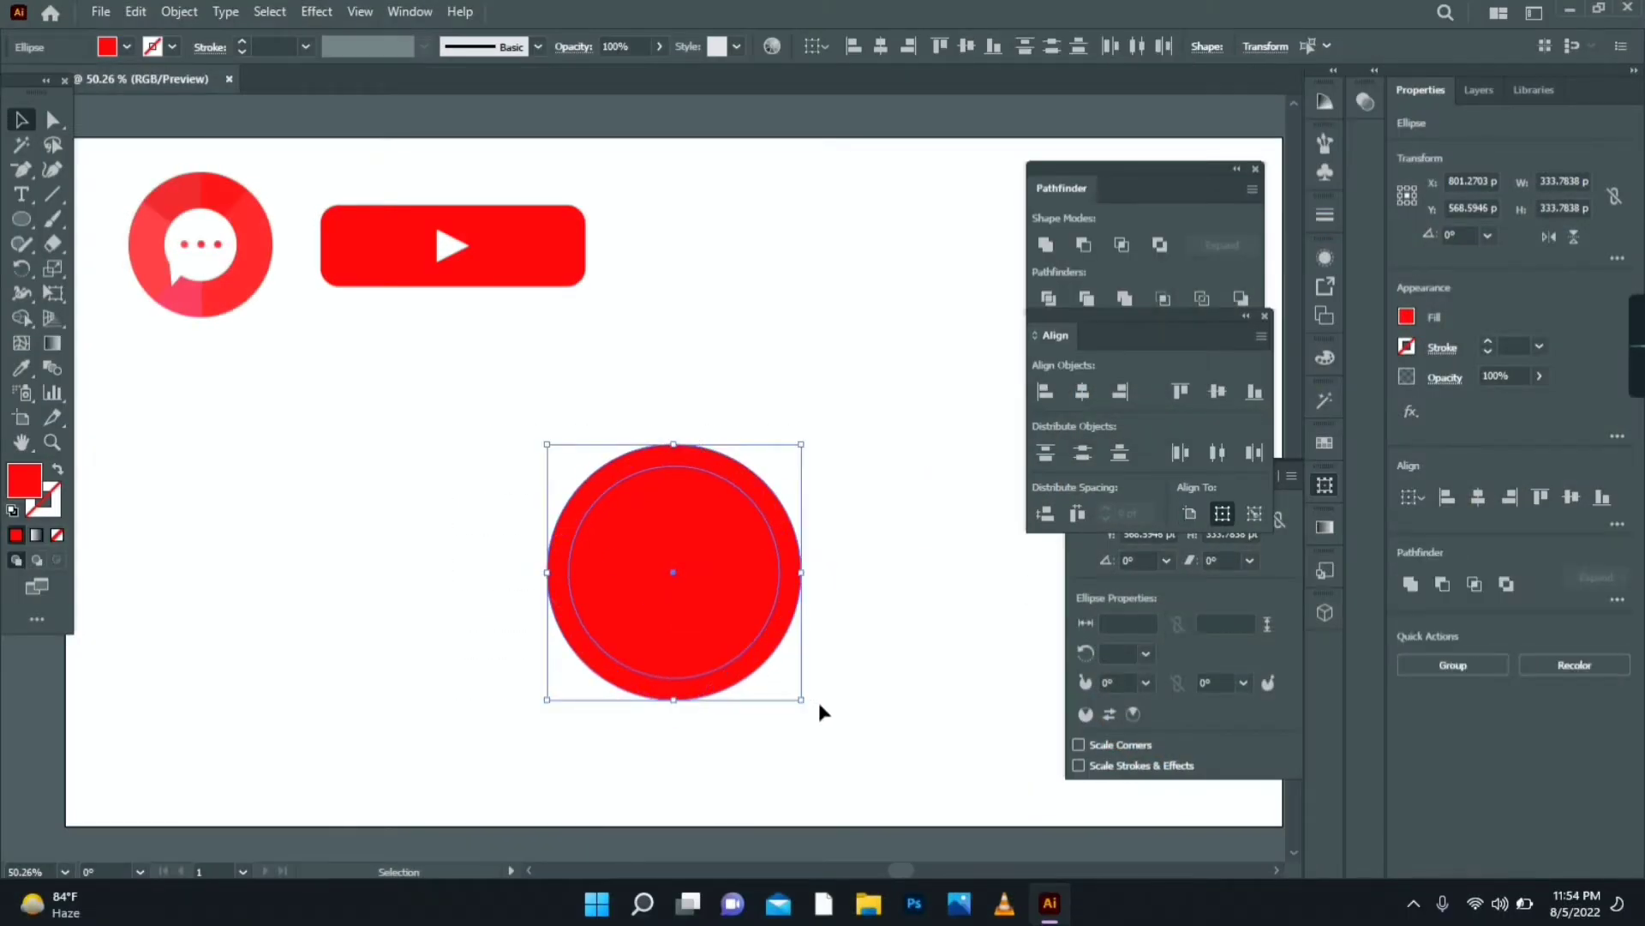
{"action": "left_click", "coordinate": [1073, 247]}
{"action": "left_click", "coordinate": [801, 532]}
{"action": "left_click_drag", "start_coordinate": [785, 533], "coordinate": [537, 468]}
{"action": "left_click_drag", "start_coordinate": [23, 221], "coordinate": [162, 219]}
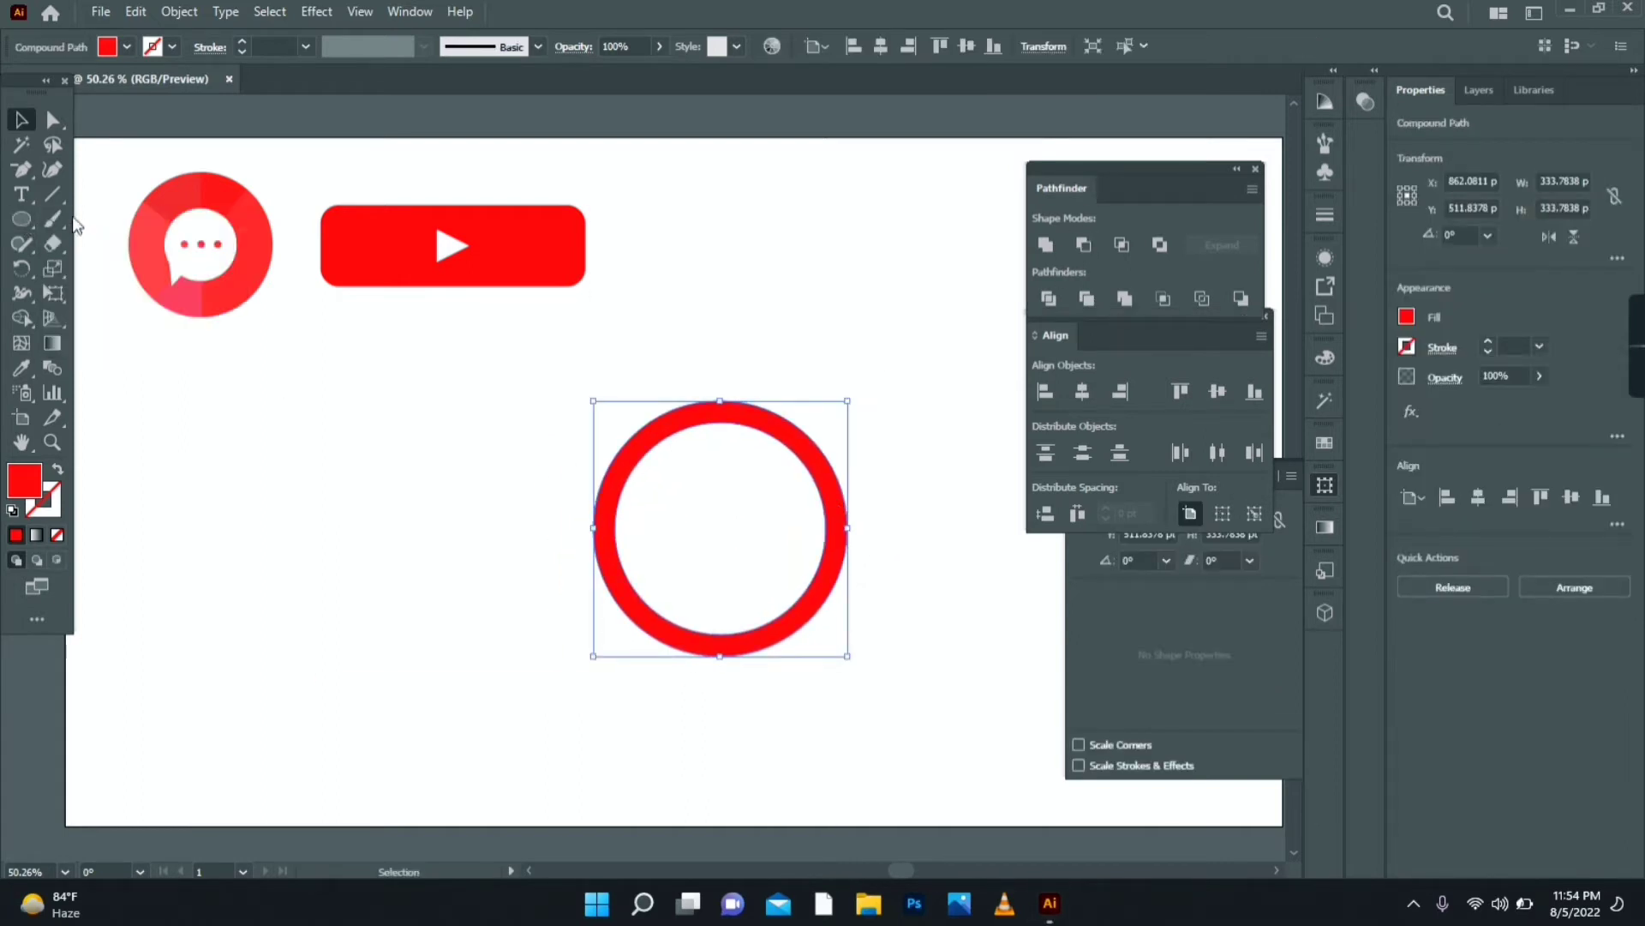
{"action": "left_click_drag", "start_coordinate": [378, 439], "coordinate": [404, 607]}
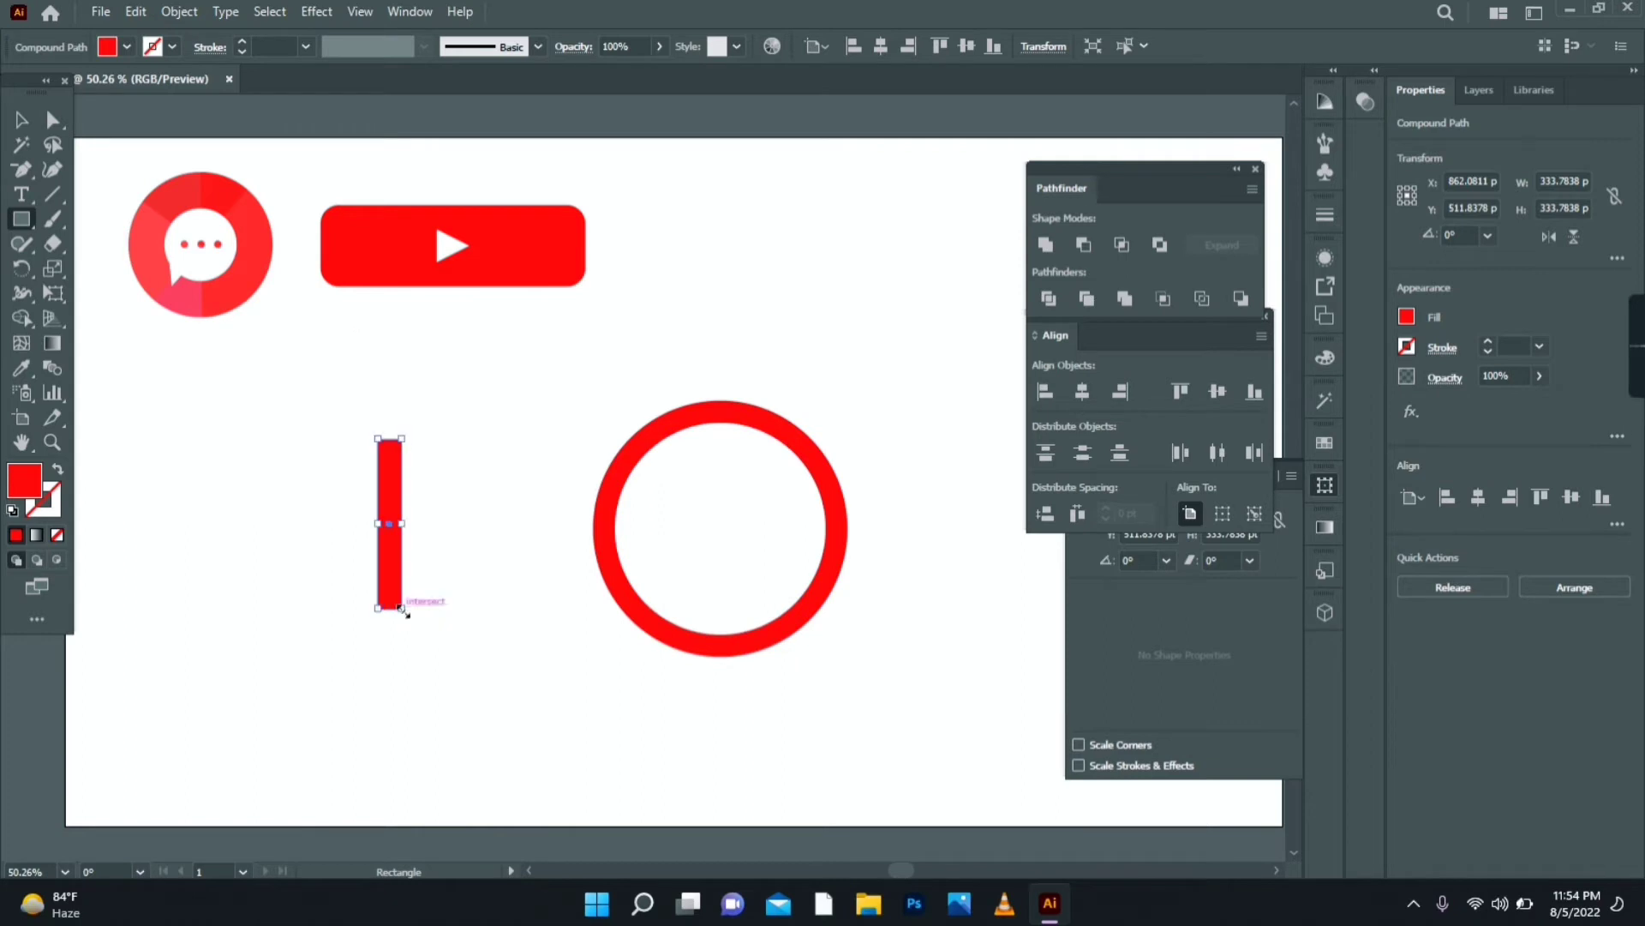
- Rotate the bar to 45° and reflect a copy of it to form an X near the ring
{"action": "key", "text": "v"}
{"action": "left_click_drag", "start_coordinate": [412, 434], "coordinate": [445, 461]}
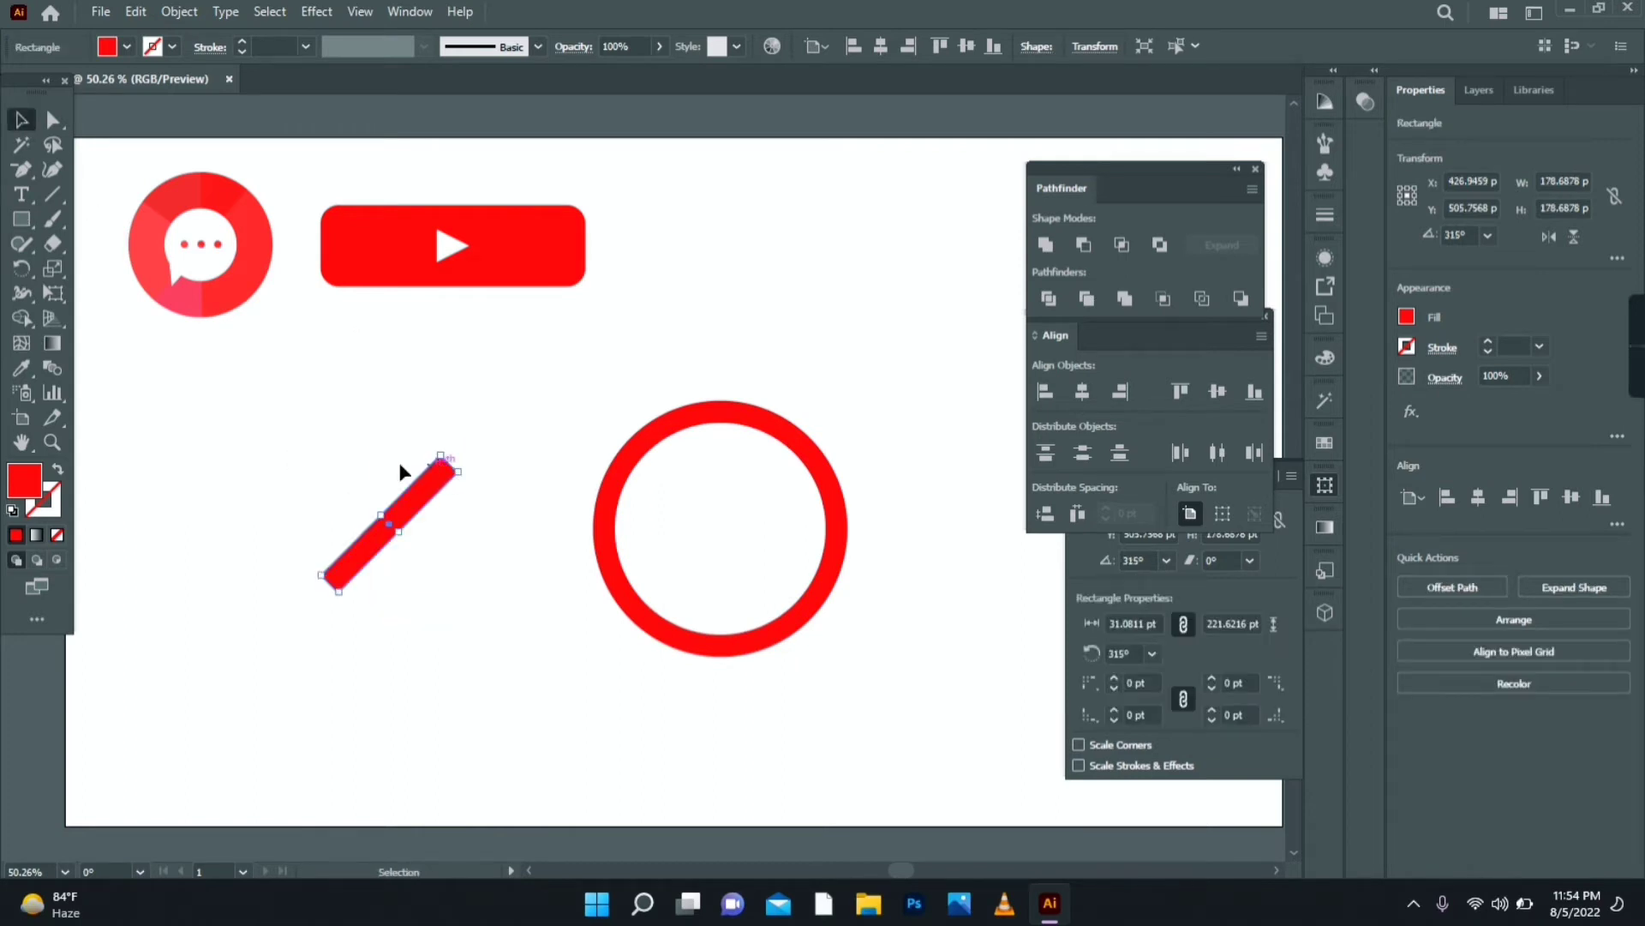
{"action": "left_click_drag", "start_coordinate": [401, 516], "coordinate": [470, 517]}
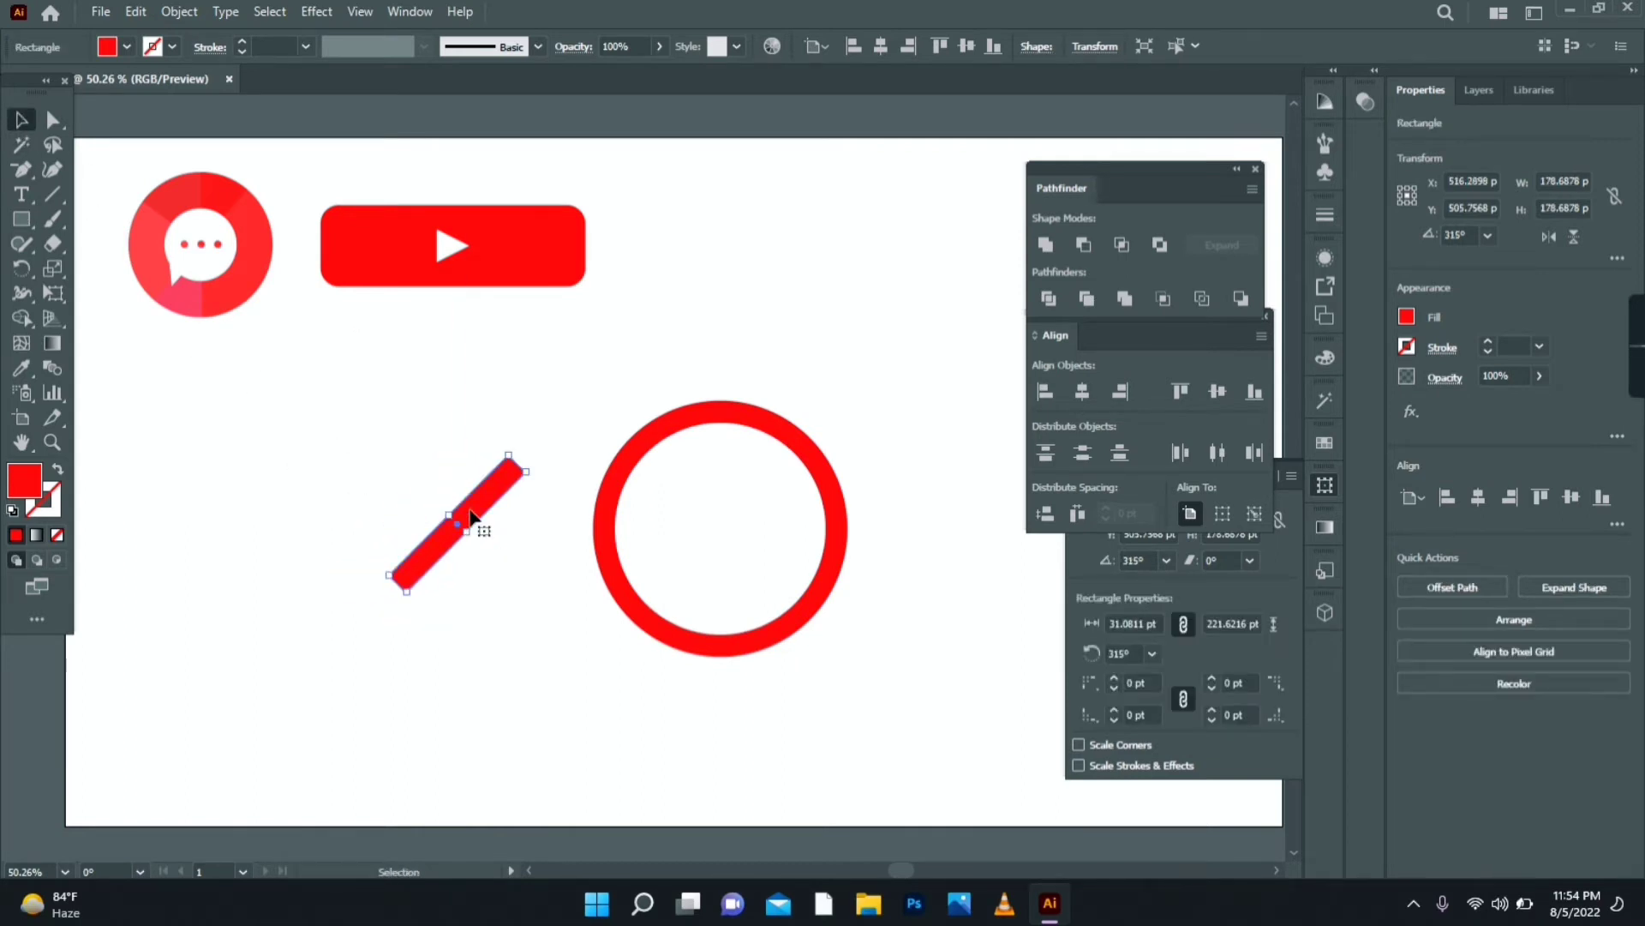
{"action": "right_click", "coordinate": [469, 517]}
{"action": "mouse_move", "coordinate": [629, 387]}
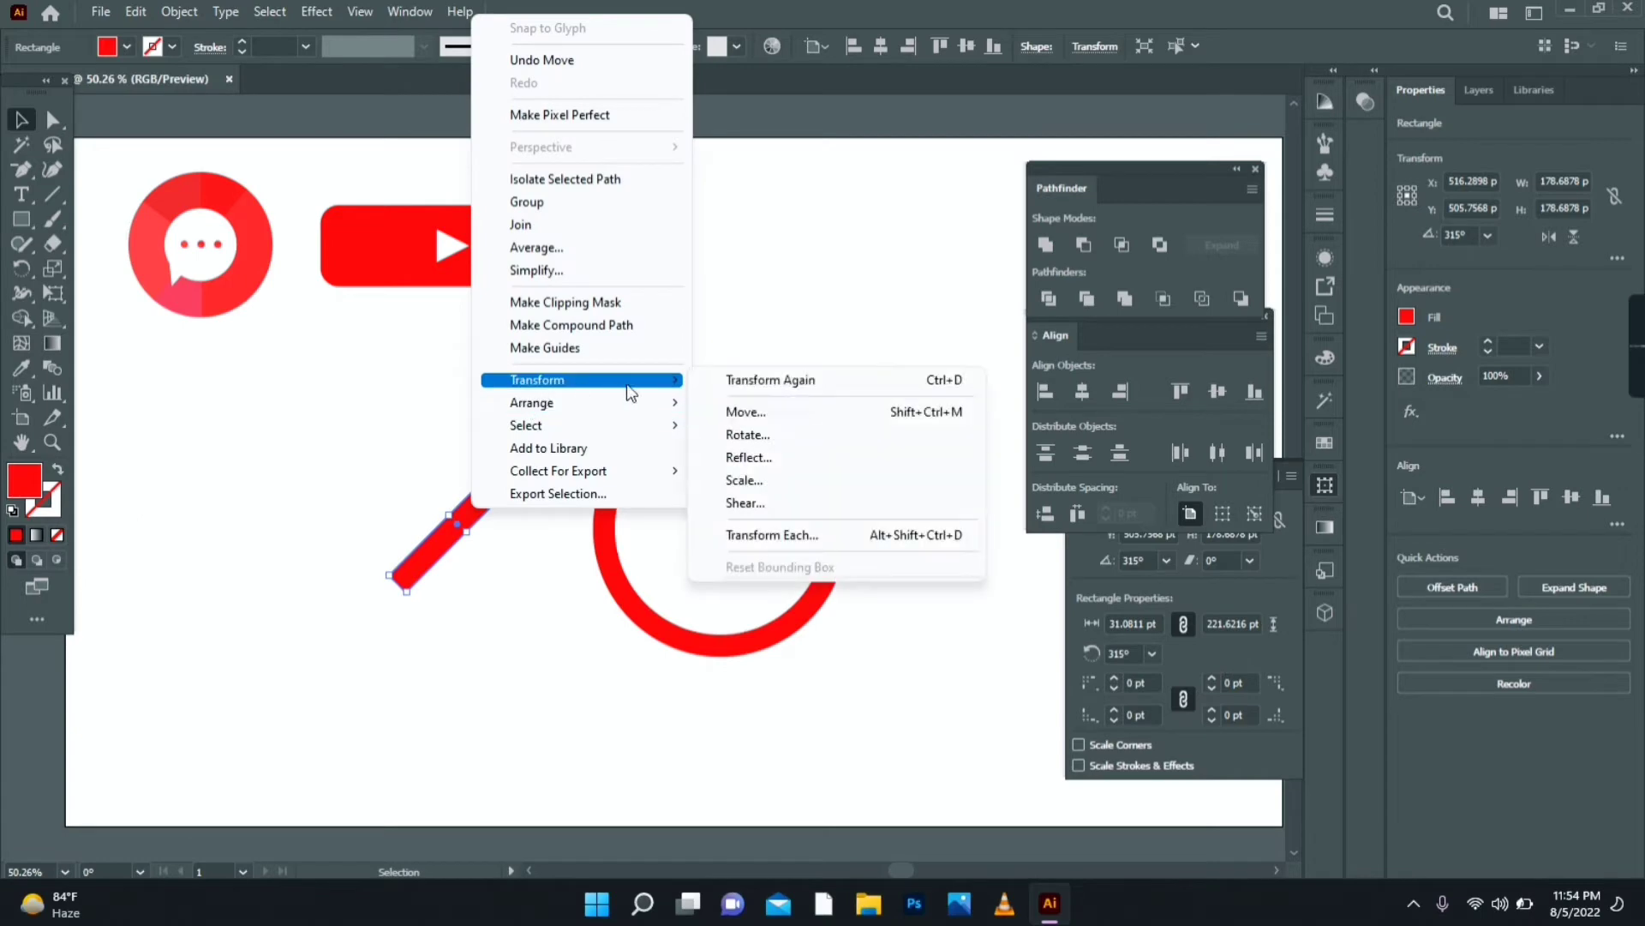
{"action": "left_click", "coordinate": [769, 459]}
{"action": "left_click", "coordinate": [712, 581]}
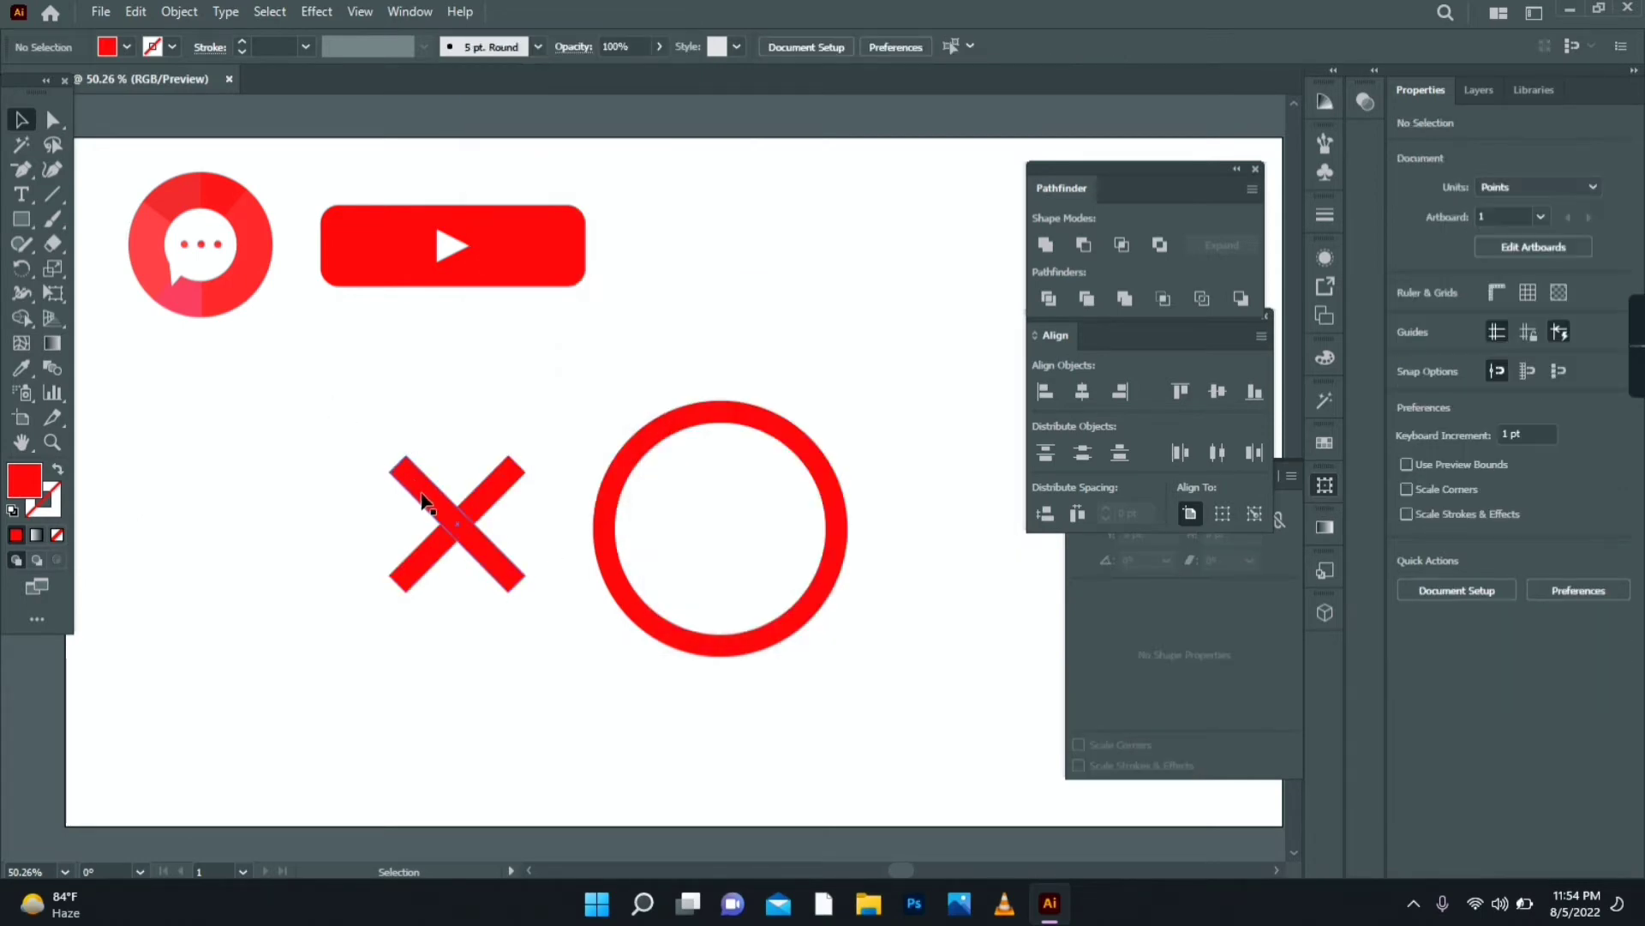
{"action": "left_click_drag", "start_coordinate": [424, 495], "coordinate": [808, 422]}
- Spread the two bars into a V above the ring and nudge them into alignment
{"action": "left_click", "coordinate": [702, 430]}
{"action": "left_click_drag", "start_coordinate": [688, 446], "coordinate": [658, 434]}
{"action": "left_click", "coordinate": [743, 437]}
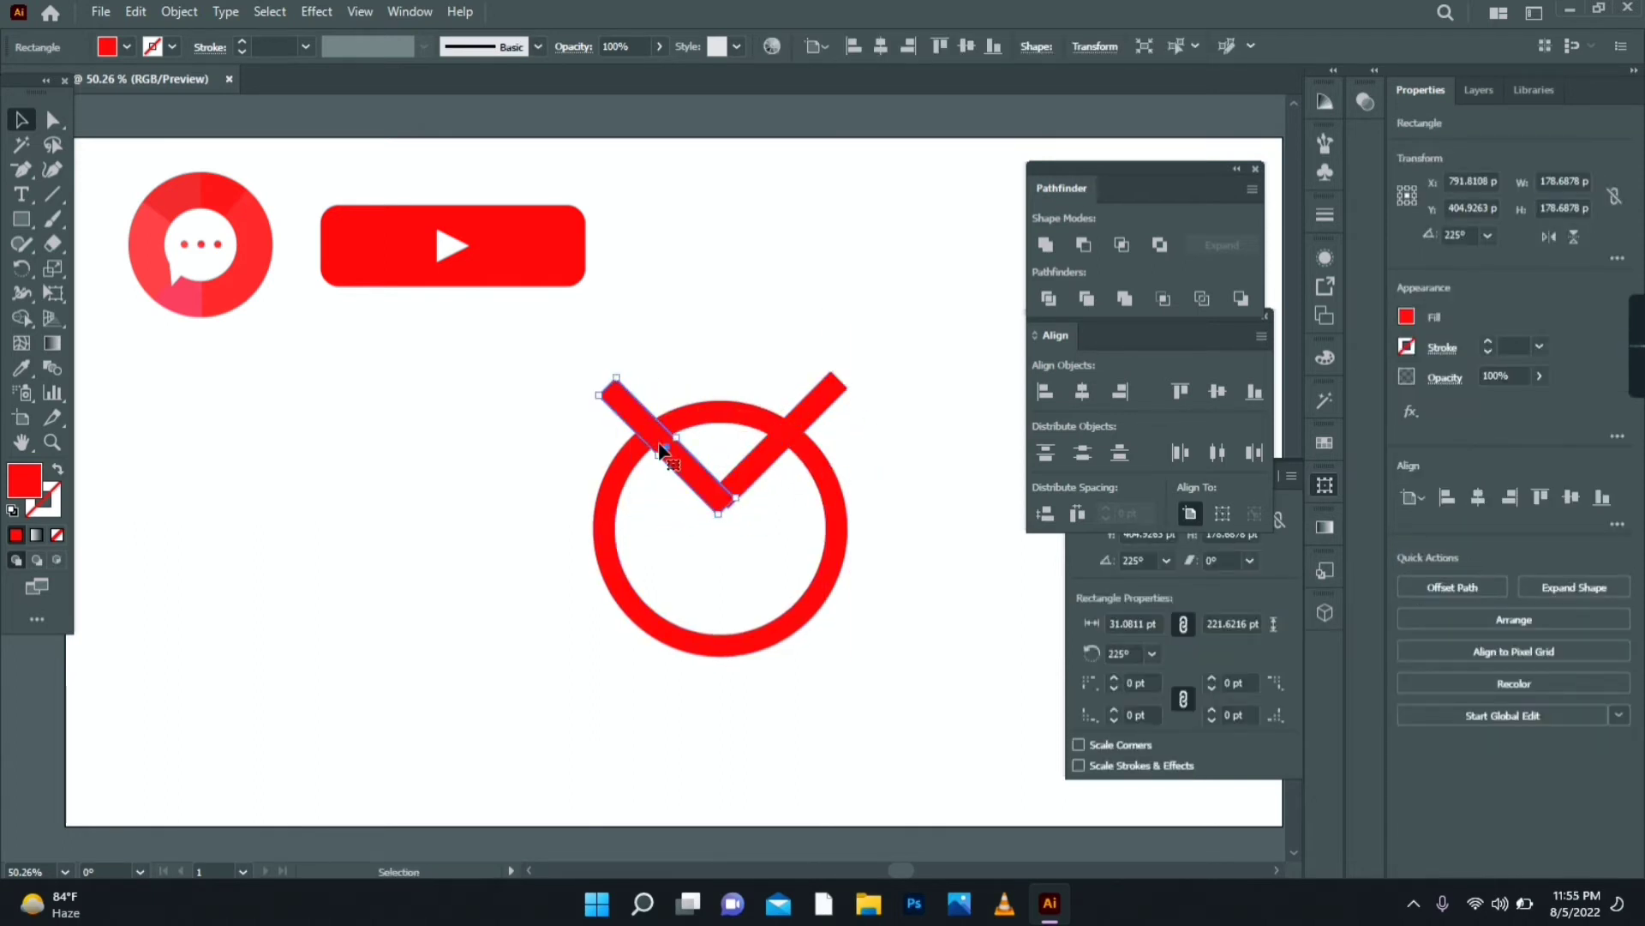
{"action": "key", "text": "Right"}
{"action": "key", "text": "Right"}
{"action": "key", "text": "Right"}
{"action": "key", "text": "Right"}
{"action": "key", "text": "Right"}
{"action": "key", "text": "Up"}
{"action": "left_click", "coordinate": [778, 447], "text": "shift"}
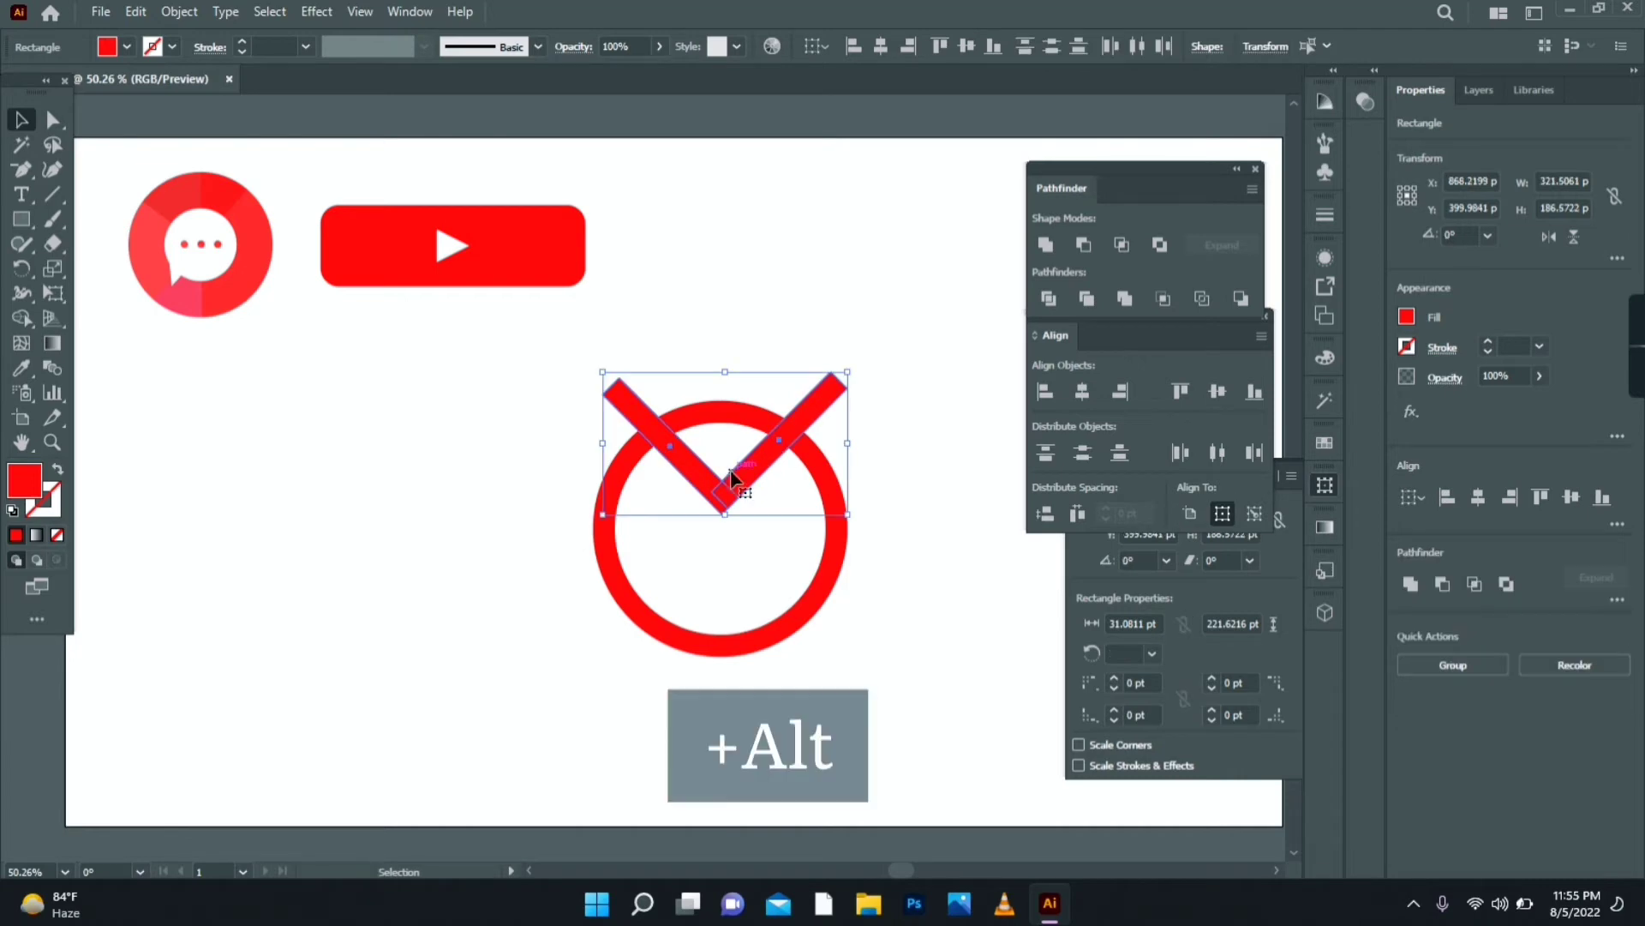
- Alt-drag a copy of the V below and place its bars on the ring's lower left and right
{"action": "left_click_drag", "start_coordinate": [725, 471], "coordinate": [440, 661]}
{"action": "left_click", "coordinate": [551, 643]}
{"action": "left_click_drag", "start_coordinate": [521, 614], "coordinate": [667, 559]}
{"action": "left_click_drag", "start_coordinate": [384, 620], "coordinate": [769, 568]}
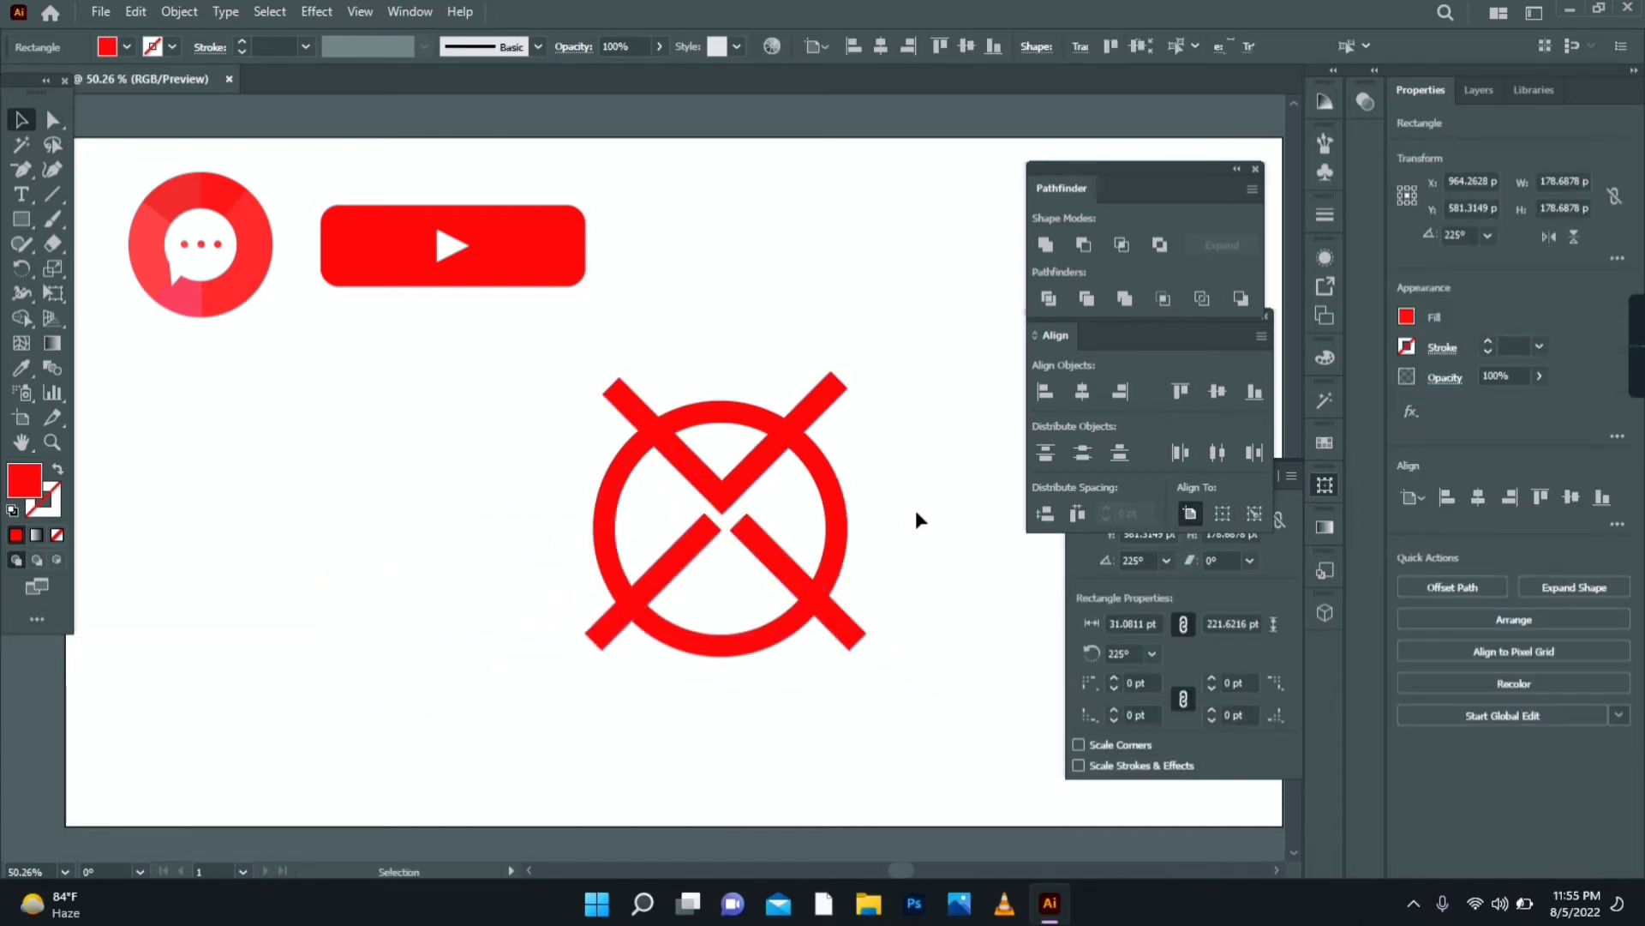
{"action": "left_click", "coordinate": [916, 512]}
- Add an anchor to the lower-right arm and pull its upper corner to the cross centre
{"action": "left_click_drag", "start_coordinate": [17, 171], "coordinate": [71, 192]}
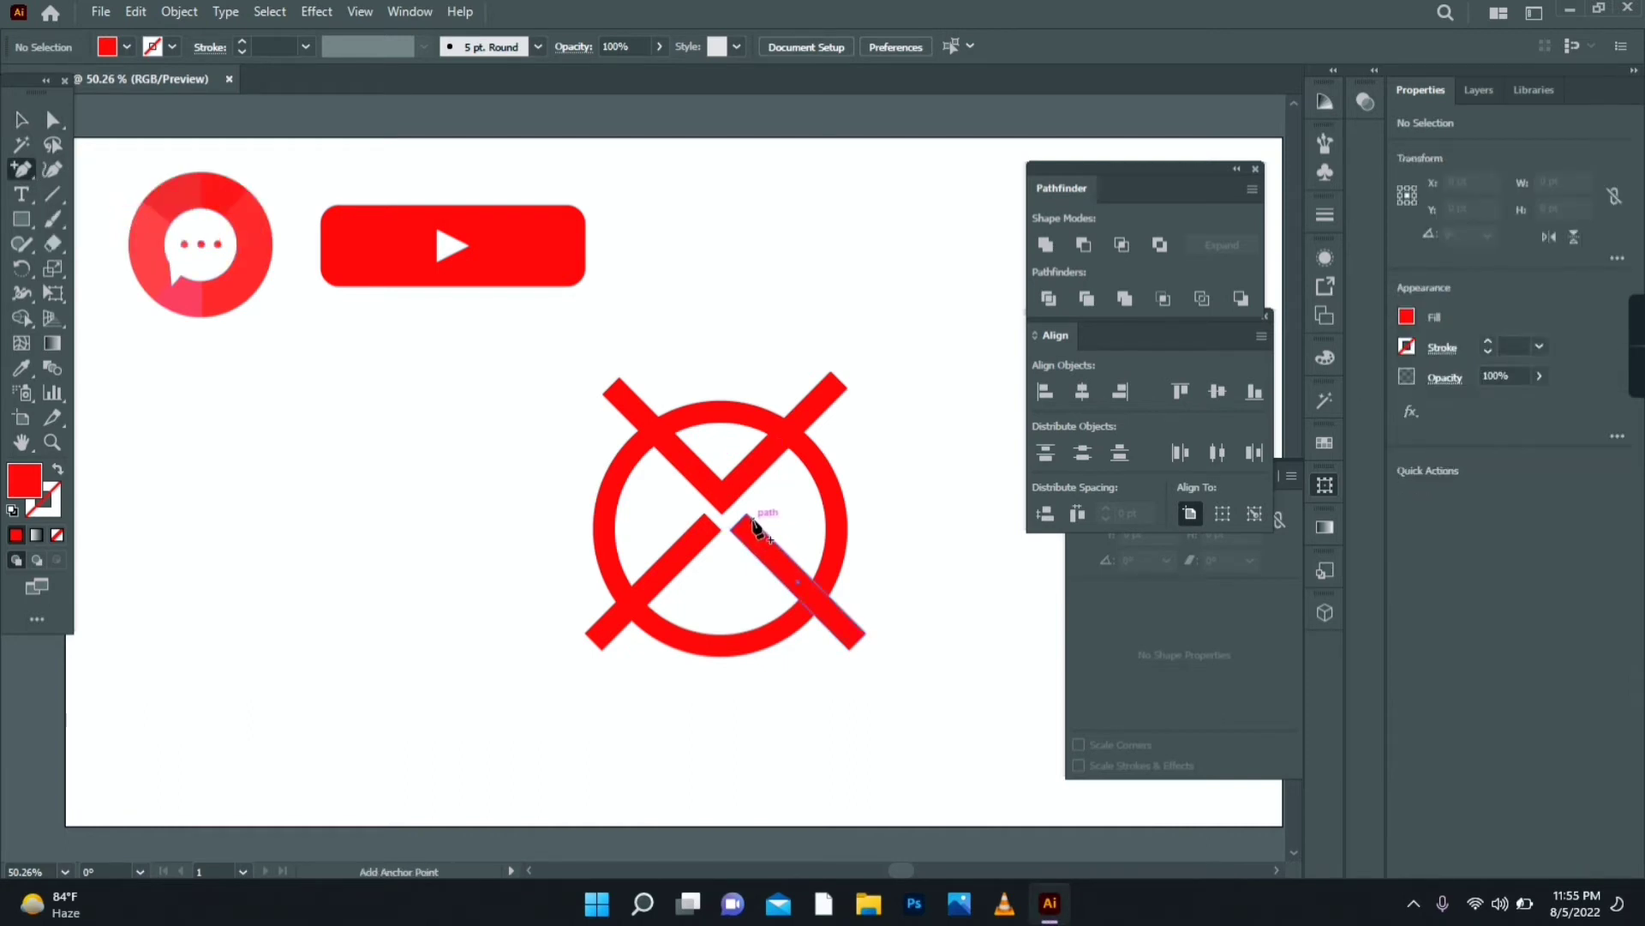
{"action": "left_click", "coordinate": [754, 527]}
{"action": "left_click", "coordinate": [52, 119]}
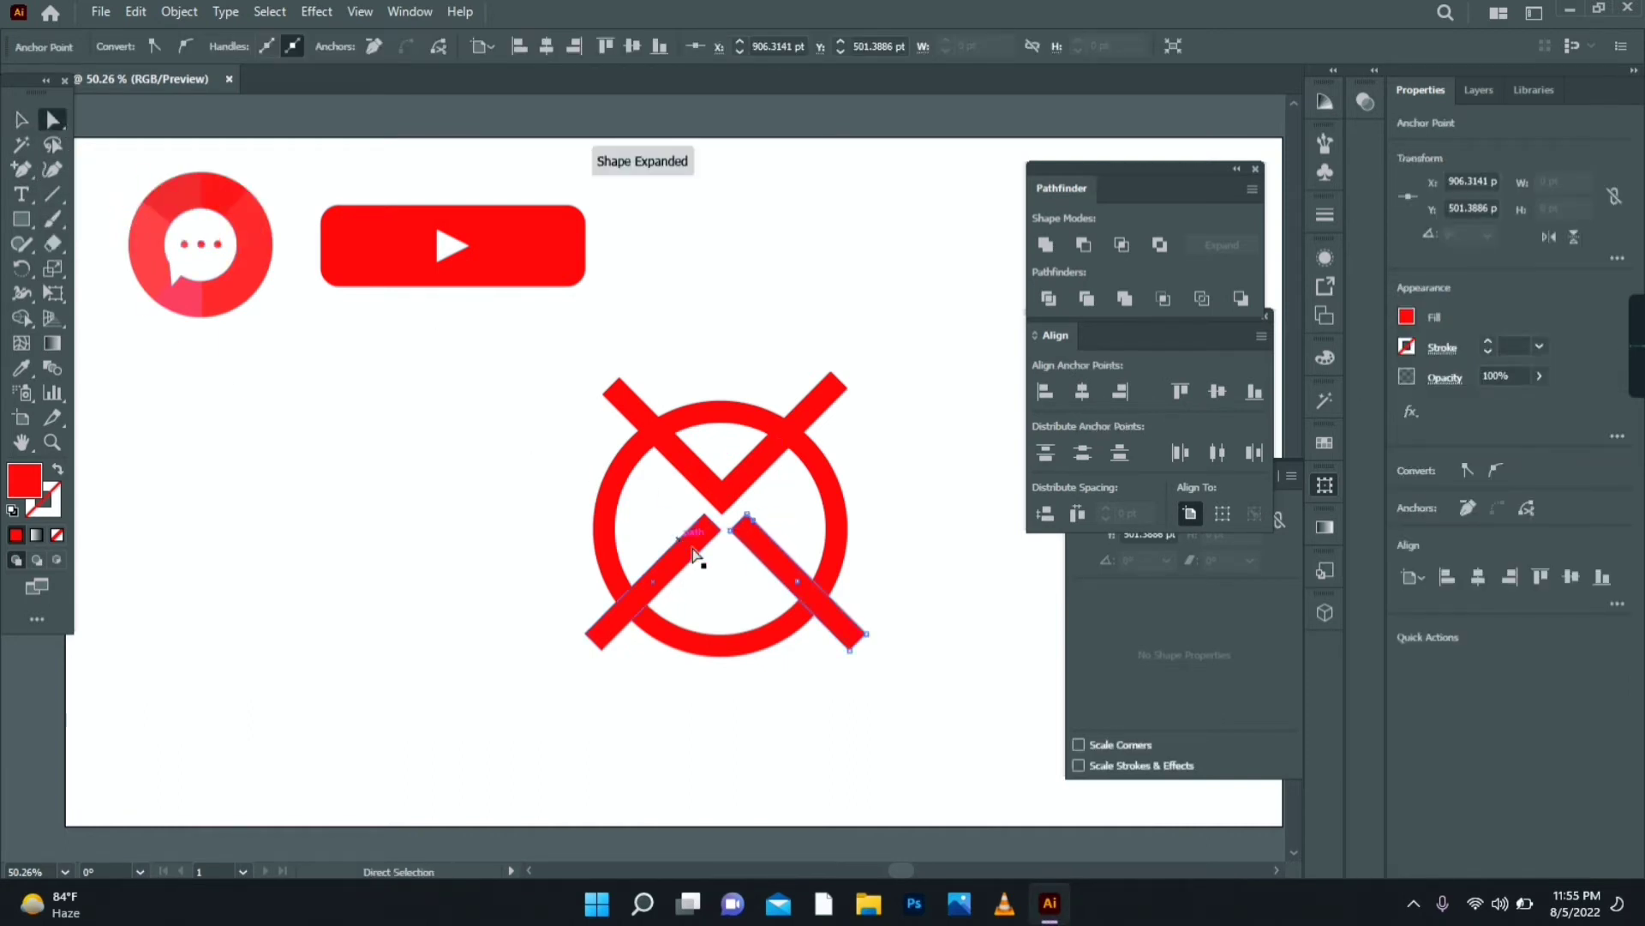
{"action": "left_click_drag", "start_coordinate": [747, 521], "coordinate": [728, 496]}
- Reflect a copy of the reshaped arm and place it in the lower-left position
{"action": "key", "text": "v"}
{"action": "left_click", "coordinate": [762, 557]}
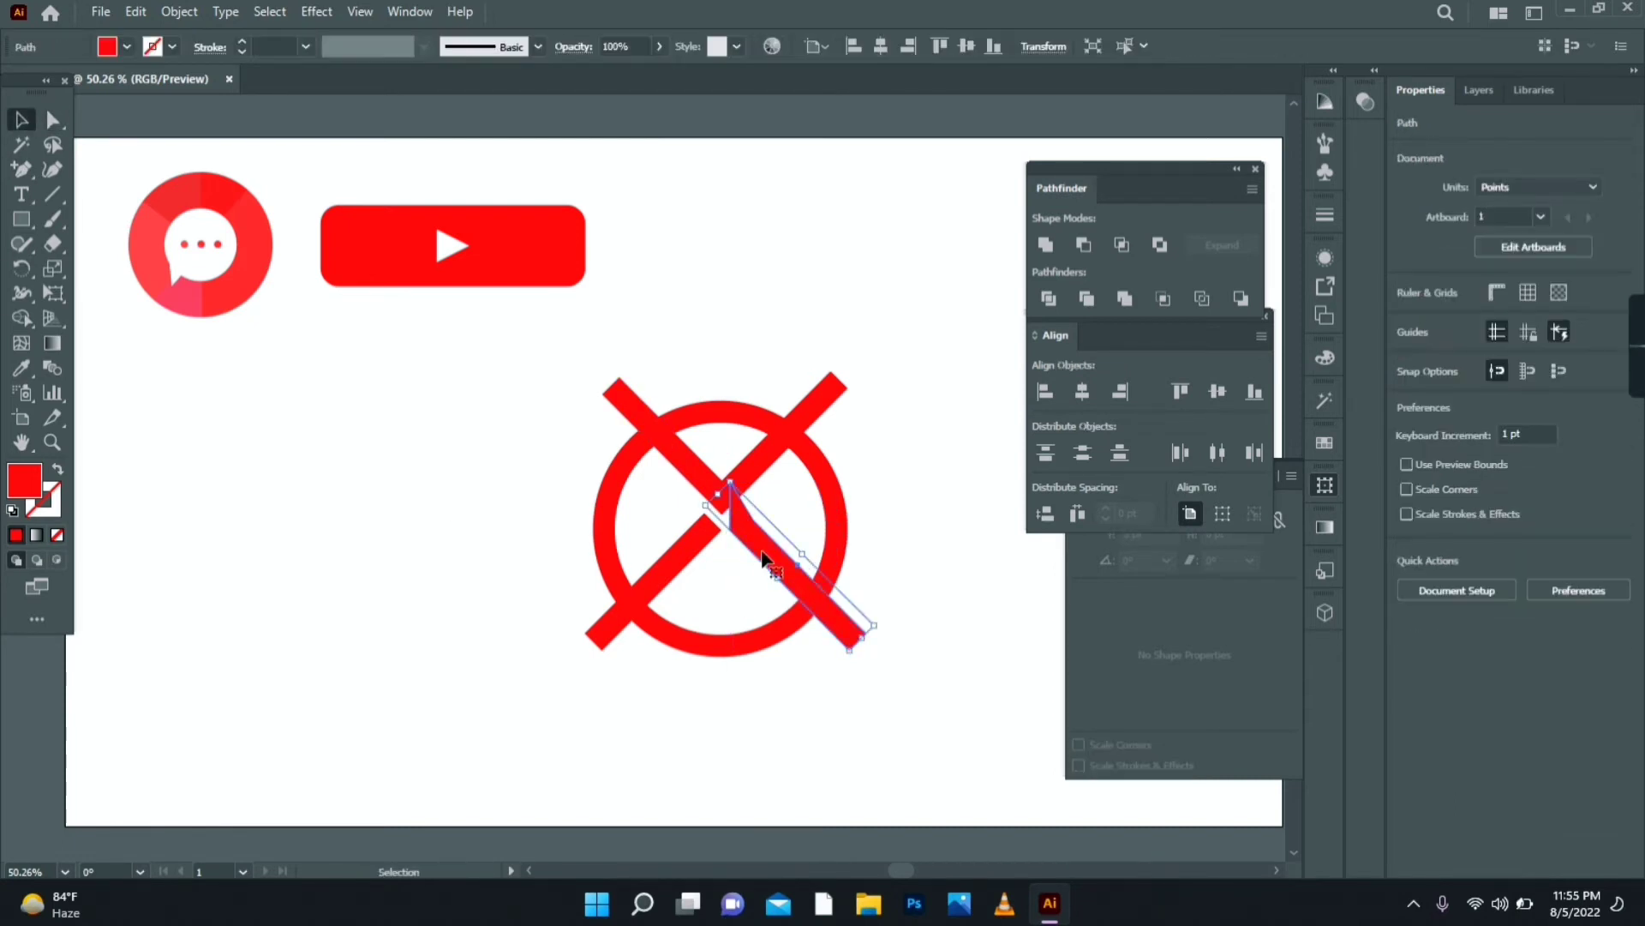
{"action": "right_click", "coordinate": [762, 557]}
{"action": "mouse_move", "coordinate": [894, 433]}
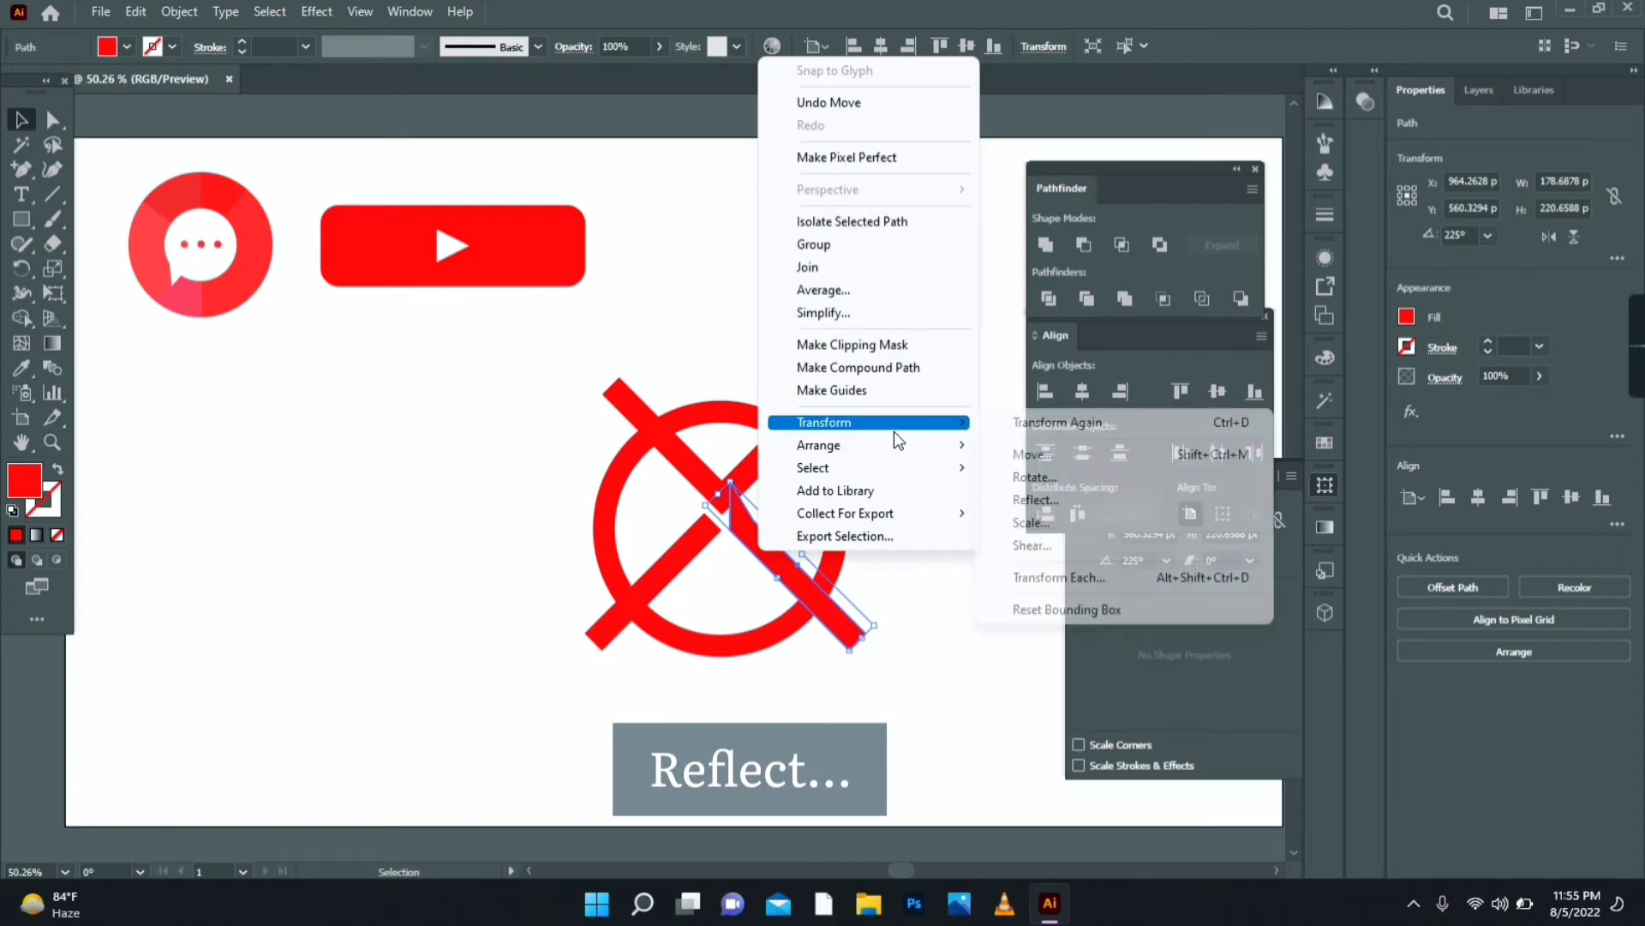
{"action": "left_click", "coordinate": [1056, 500]}
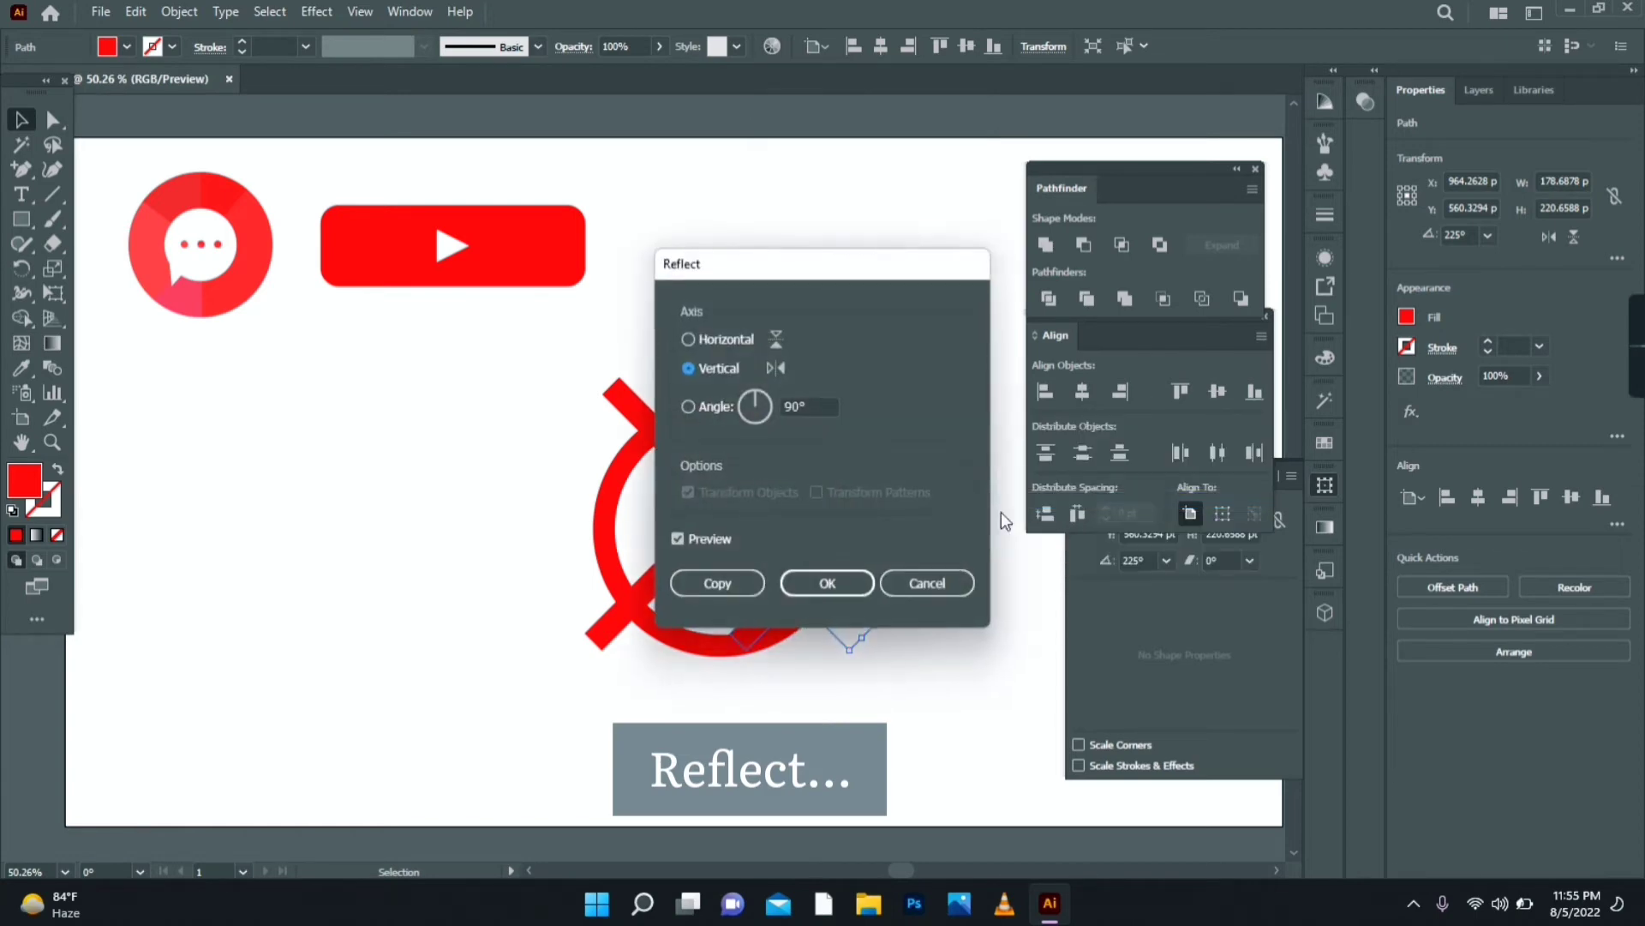
{"action": "left_click", "coordinate": [735, 580]}
{"action": "left_click_drag", "start_coordinate": [844, 574], "coordinate": [753, 545]}
{"action": "left_click", "coordinate": [795, 696]}
- Cut the two upper bars out of the ring with Pathfinder Minus Front
{"action": "left_click", "coordinate": [790, 696]}
{"action": "left_click_drag", "start_coordinate": [897, 316], "coordinate": [704, 444]}
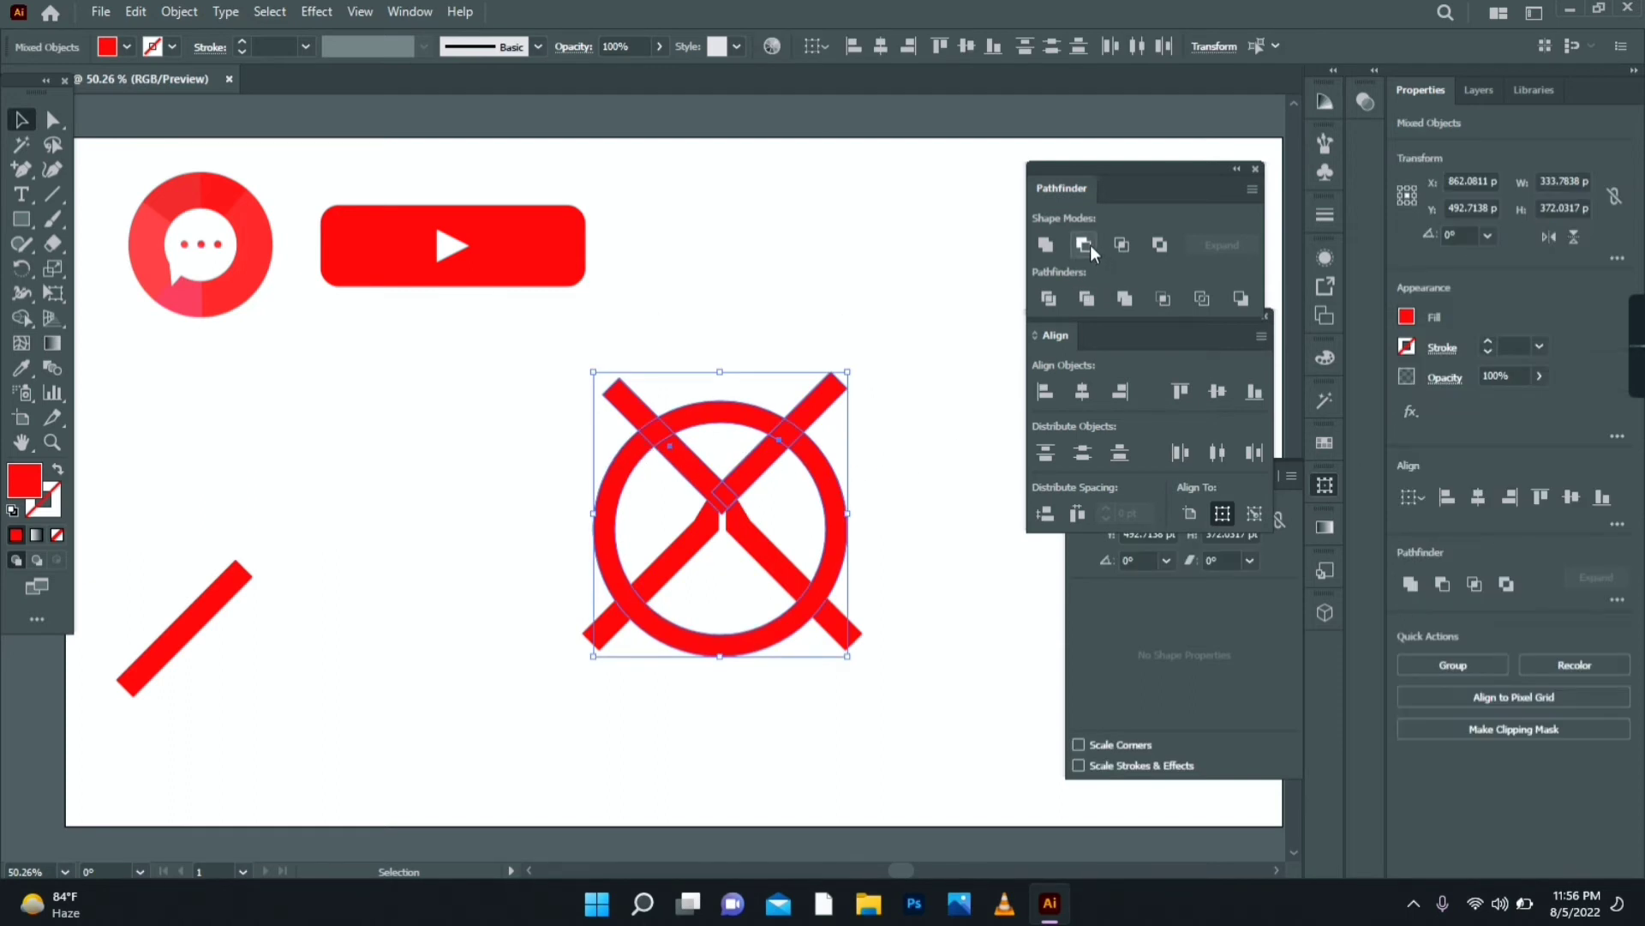
{"action": "left_click", "coordinate": [1087, 243]}
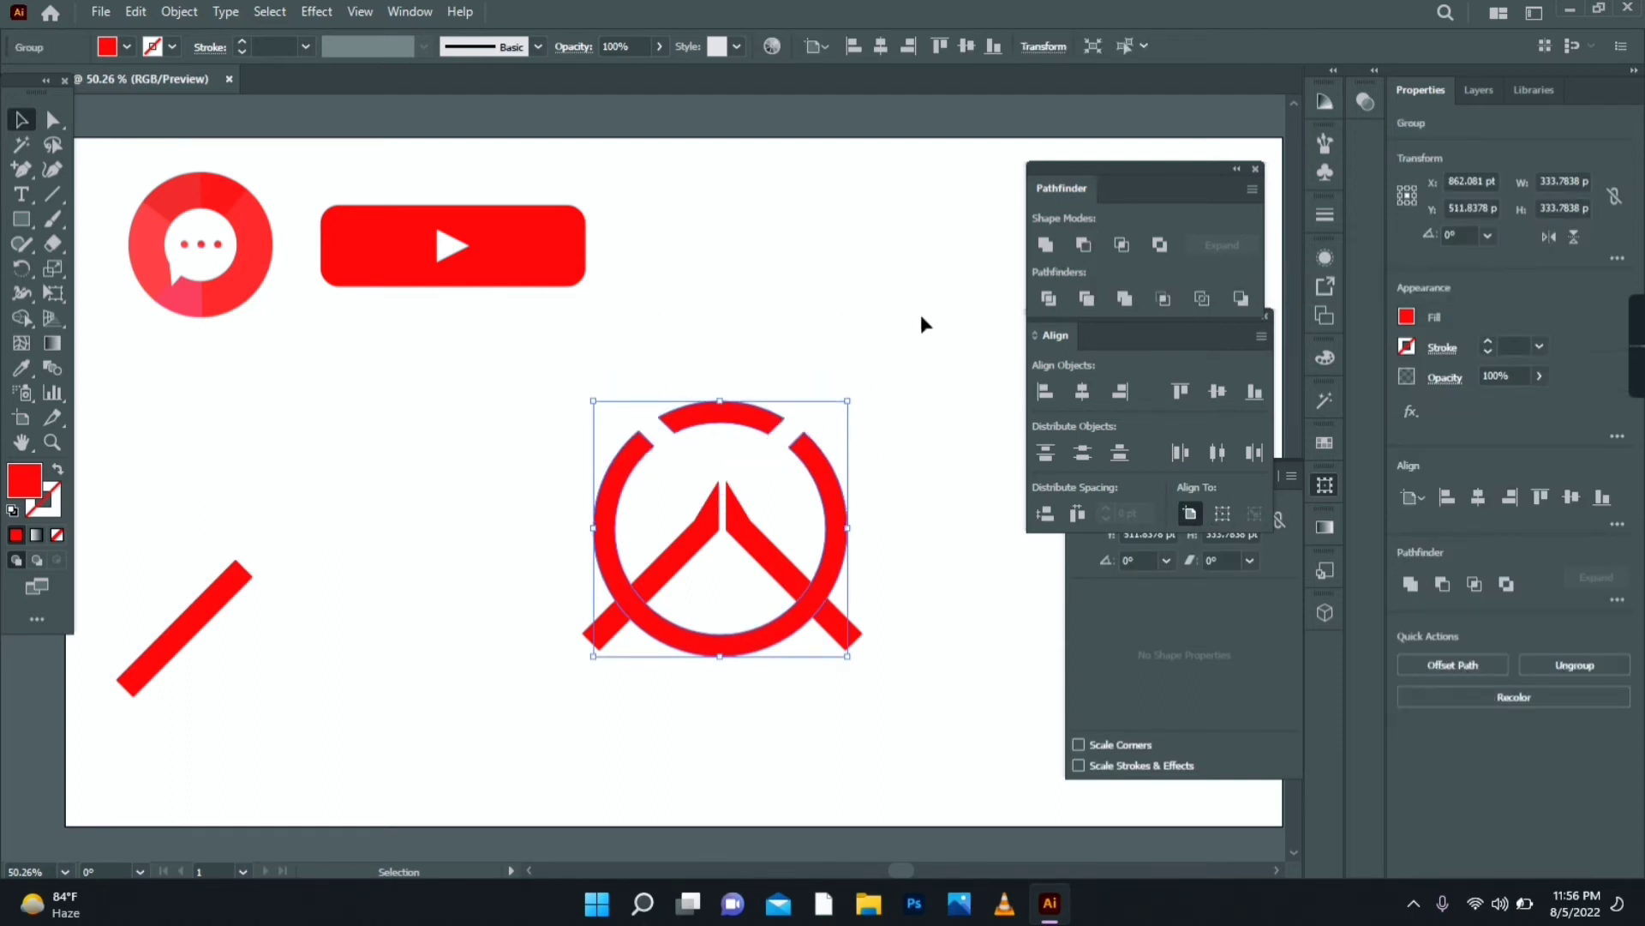
{"action": "left_click_drag", "start_coordinate": [901, 731], "coordinate": [581, 538]}
- Divide the ring and arms, ungroup the pieces, and delete the leftover lower-right arm tip
{"action": "left_click", "coordinate": [1051, 300]}
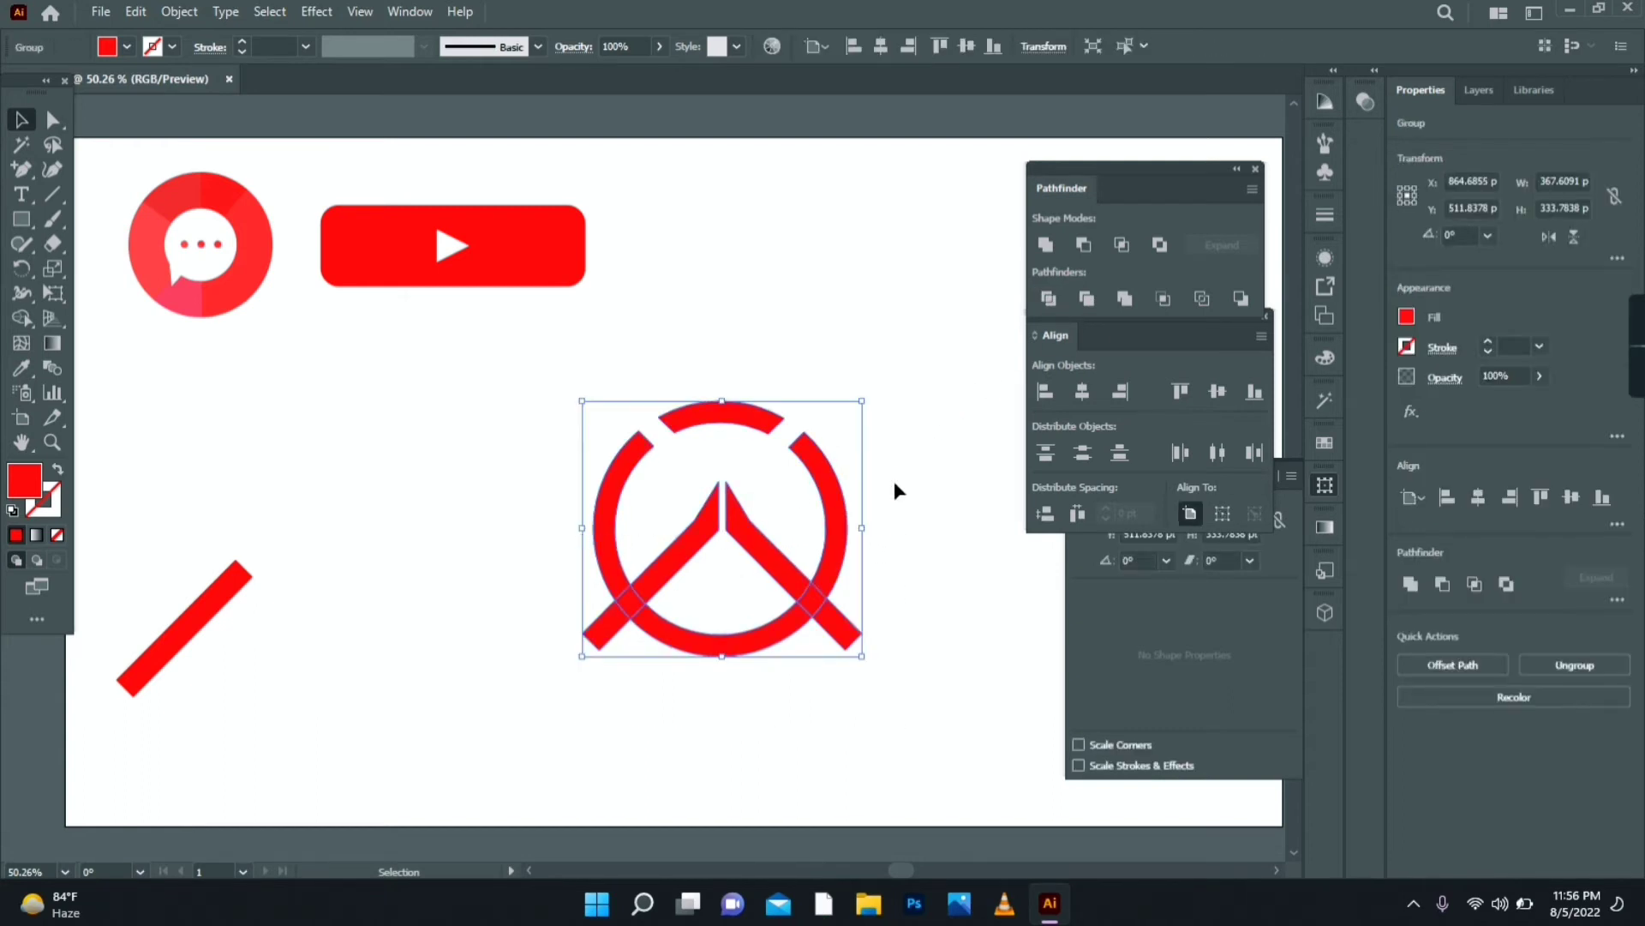
{"action": "left_click", "coordinate": [886, 528]}
{"action": "left_click", "coordinate": [846, 639]}
{"action": "right_click", "coordinate": [847, 638]}
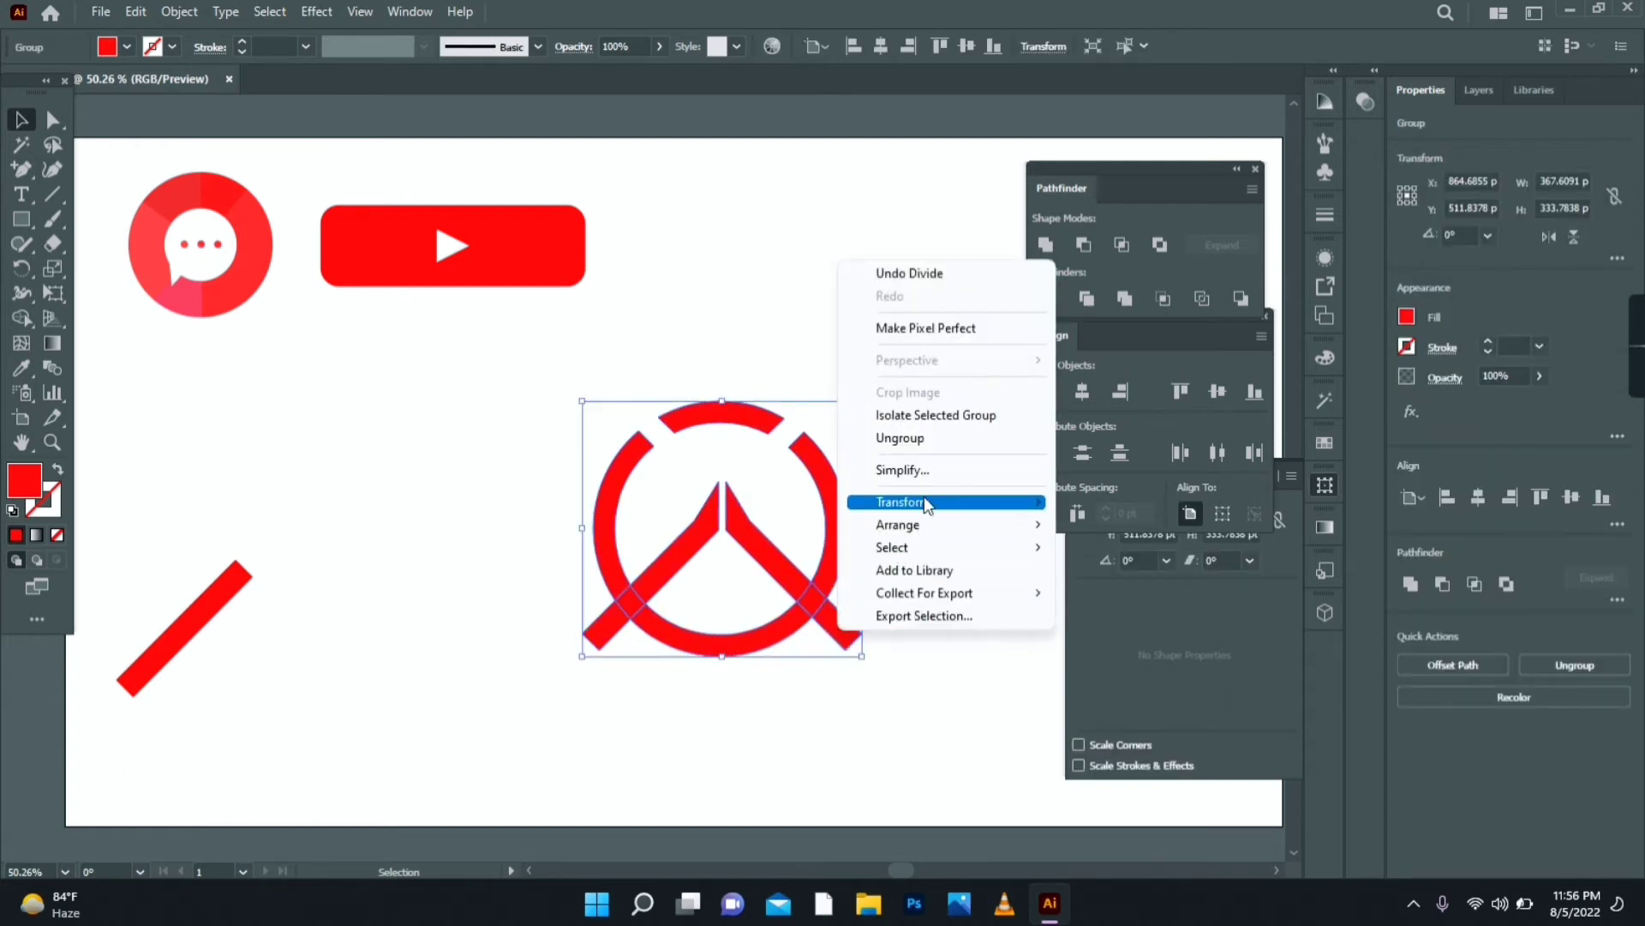
{"action": "left_click", "coordinate": [939, 437]}
{"action": "left_click", "coordinate": [891, 552]}
{"action": "left_click", "coordinate": [847, 634]}
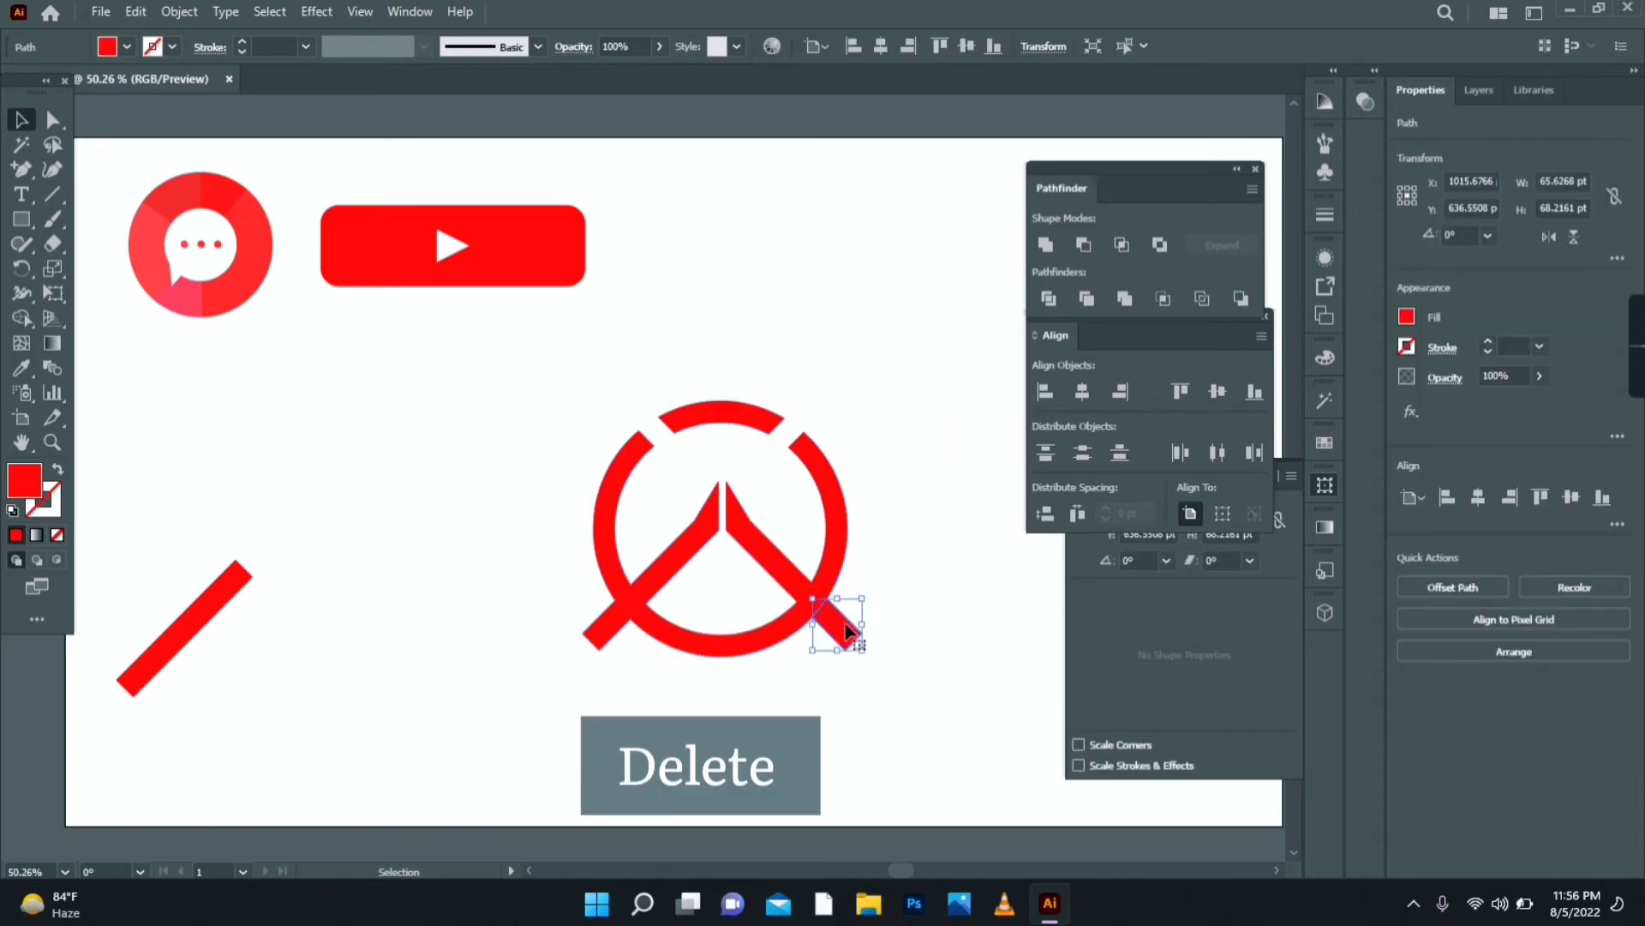
{"action": "key", "text": "Delete"}
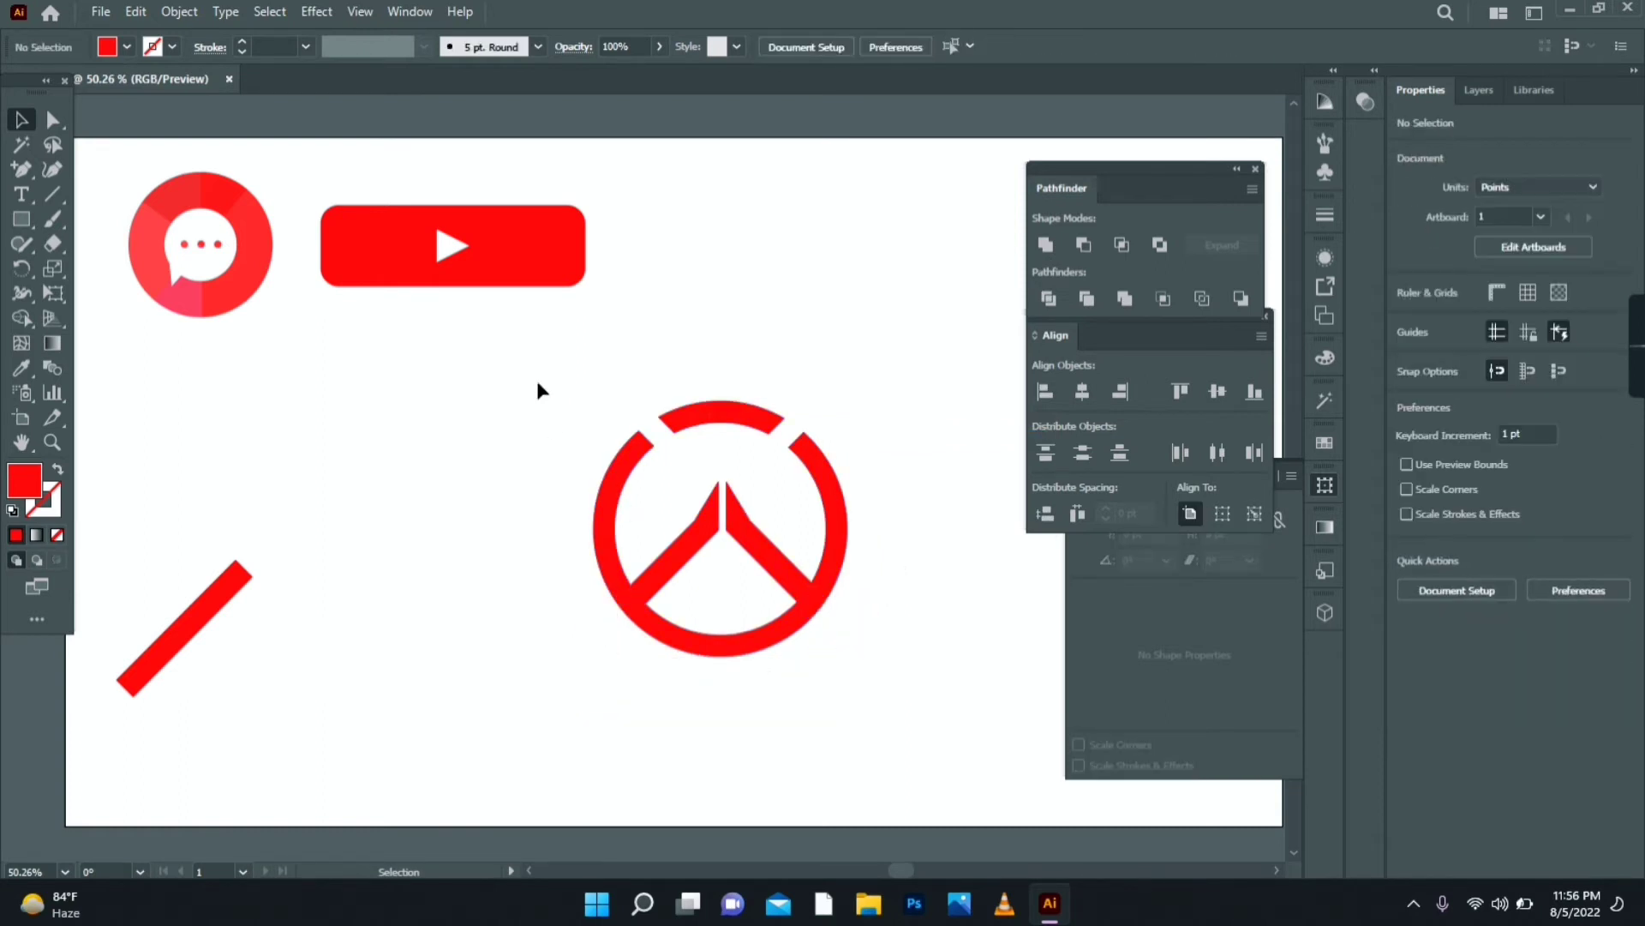
- Merge the left and right arms into the ring with the Shape Builder
{"action": "left_click_drag", "start_coordinate": [545, 350], "coordinate": [876, 739]}
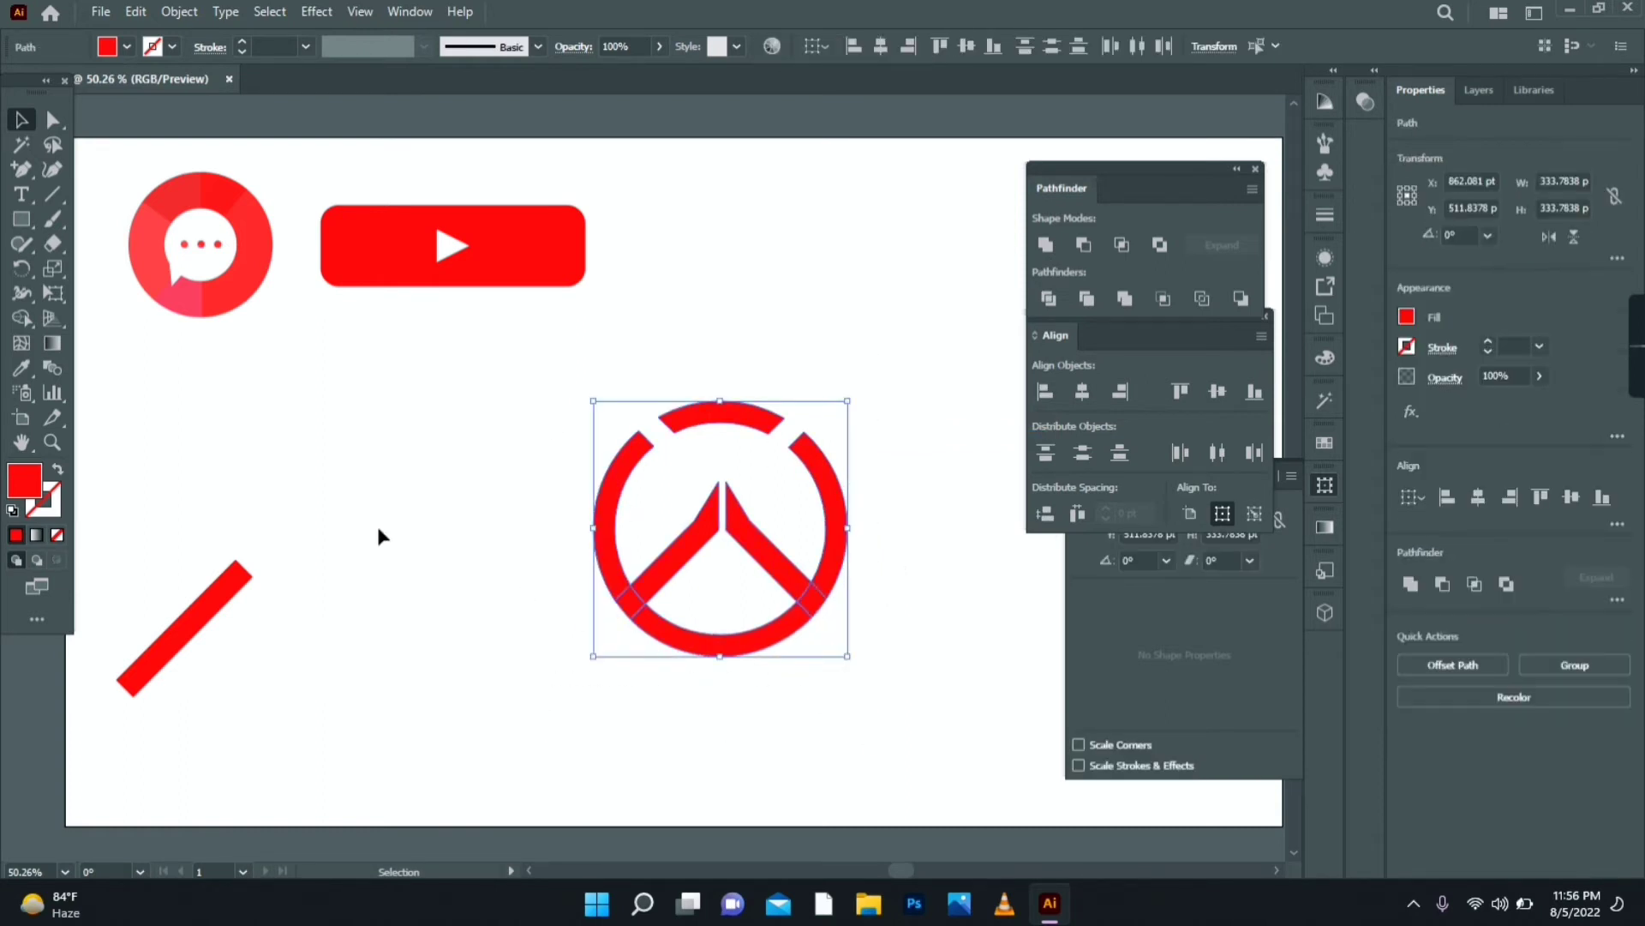
{"action": "left_click", "coordinate": [26, 317]}
{"action": "mouse_move", "coordinate": [666, 575]}
{"action": "left_mouse_down"}
{"action": "mouse_move", "coordinate": [619, 592]}
{"action": "mouse_move", "coordinate": [643, 631]}
{"action": "left_mouse_up"}
{"action": "mouse_move", "coordinate": [792, 574]}
{"action": "left_mouse_down"}
{"action": "mouse_move", "coordinate": [820, 599]}
{"action": "mouse_move", "coordinate": [799, 614]}
{"action": "mouse_move", "coordinate": [834, 586]}
{"action": "left_mouse_up"}
- Recolor the logo's top arc a darker red
{"action": "left_click", "coordinate": [21, 120]}
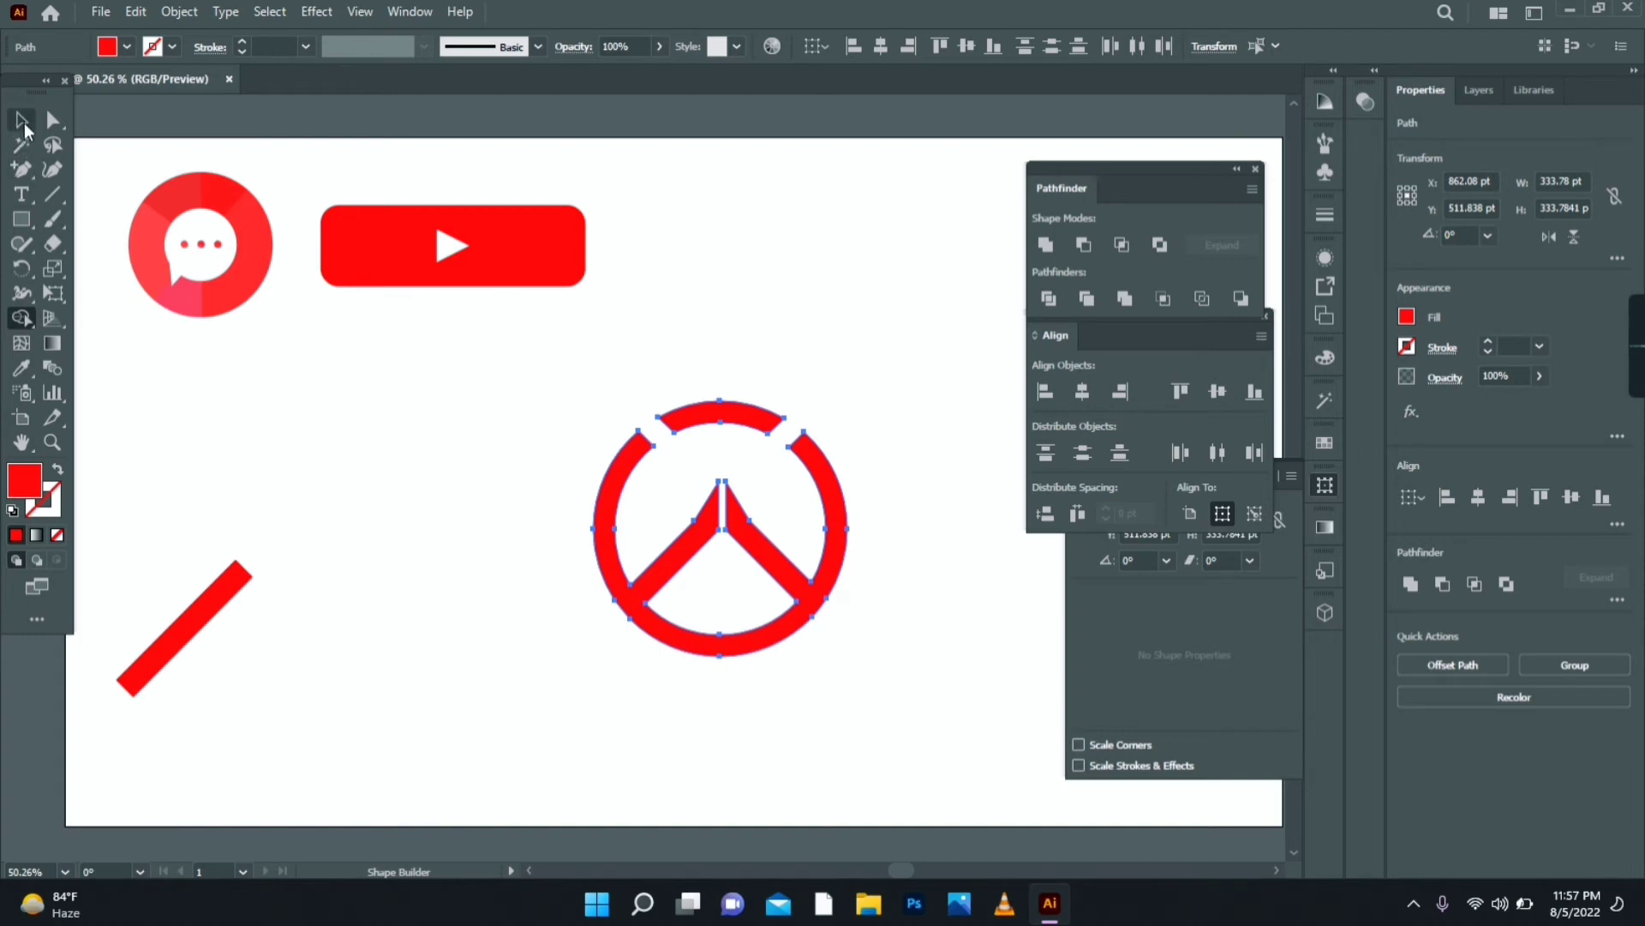
{"action": "left_click", "coordinate": [383, 489]}
{"action": "left_click", "coordinate": [758, 418]}
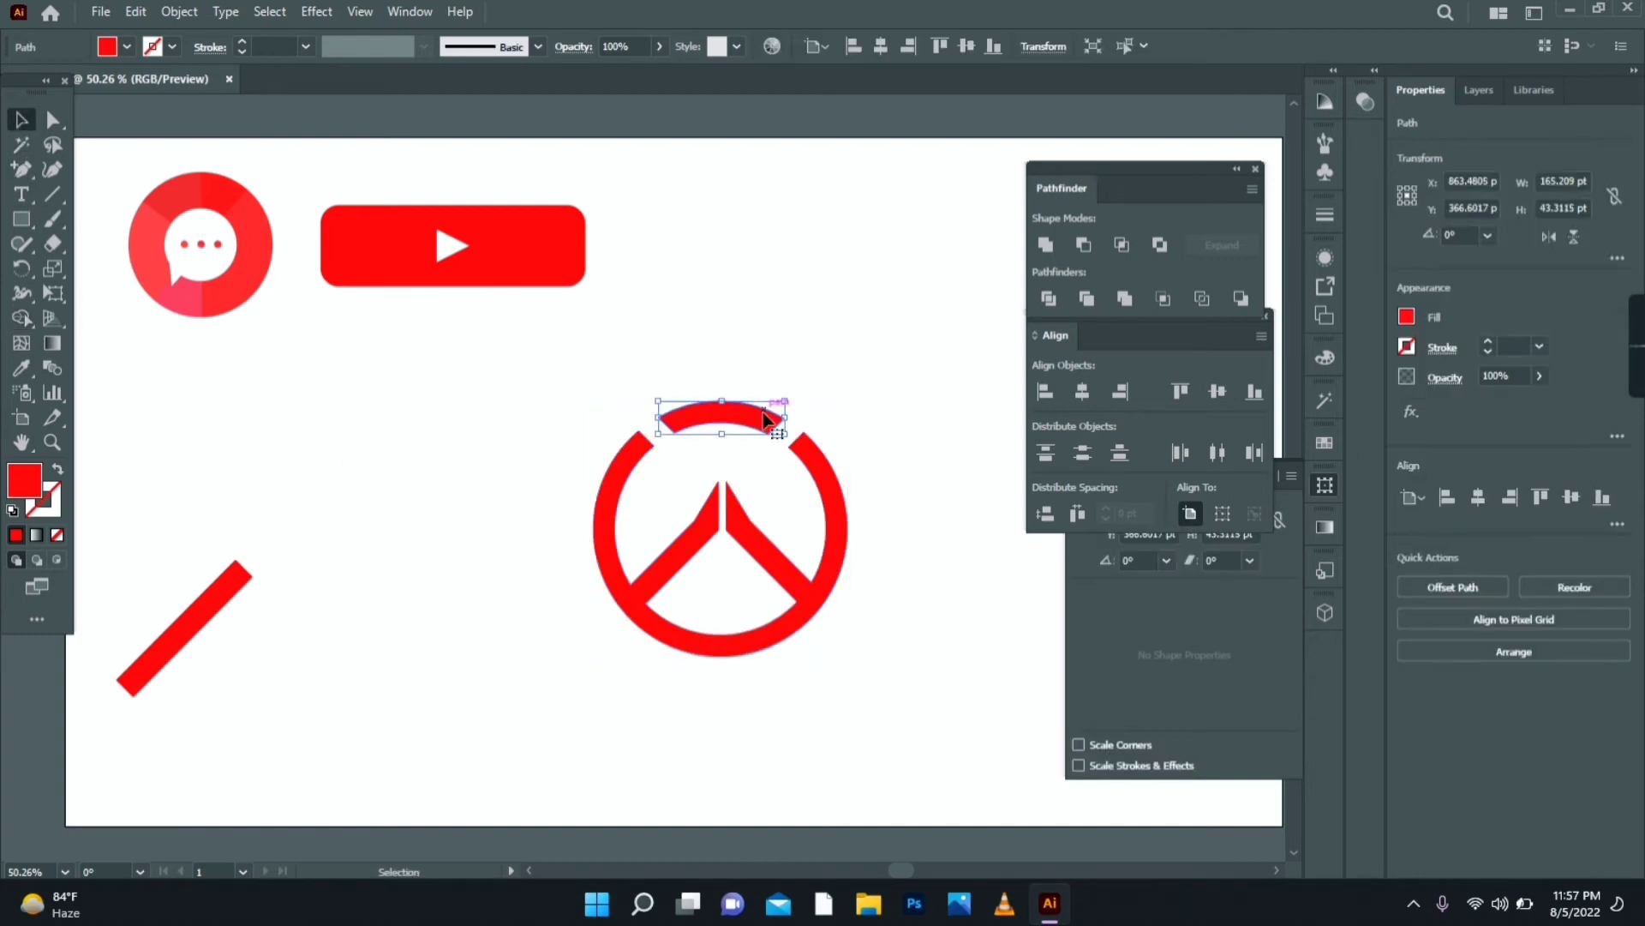
{"action": "double_click", "coordinate": [34, 482]}
{"action": "left_click", "coordinate": [910, 461]}
{"action": "key", "text": "Return"}
- Group the top arc with the ring and scale the logo group down
{"action": "left_click", "coordinate": [809, 579], "text": "shift"}
{"action": "right_click", "coordinate": [809, 574]}
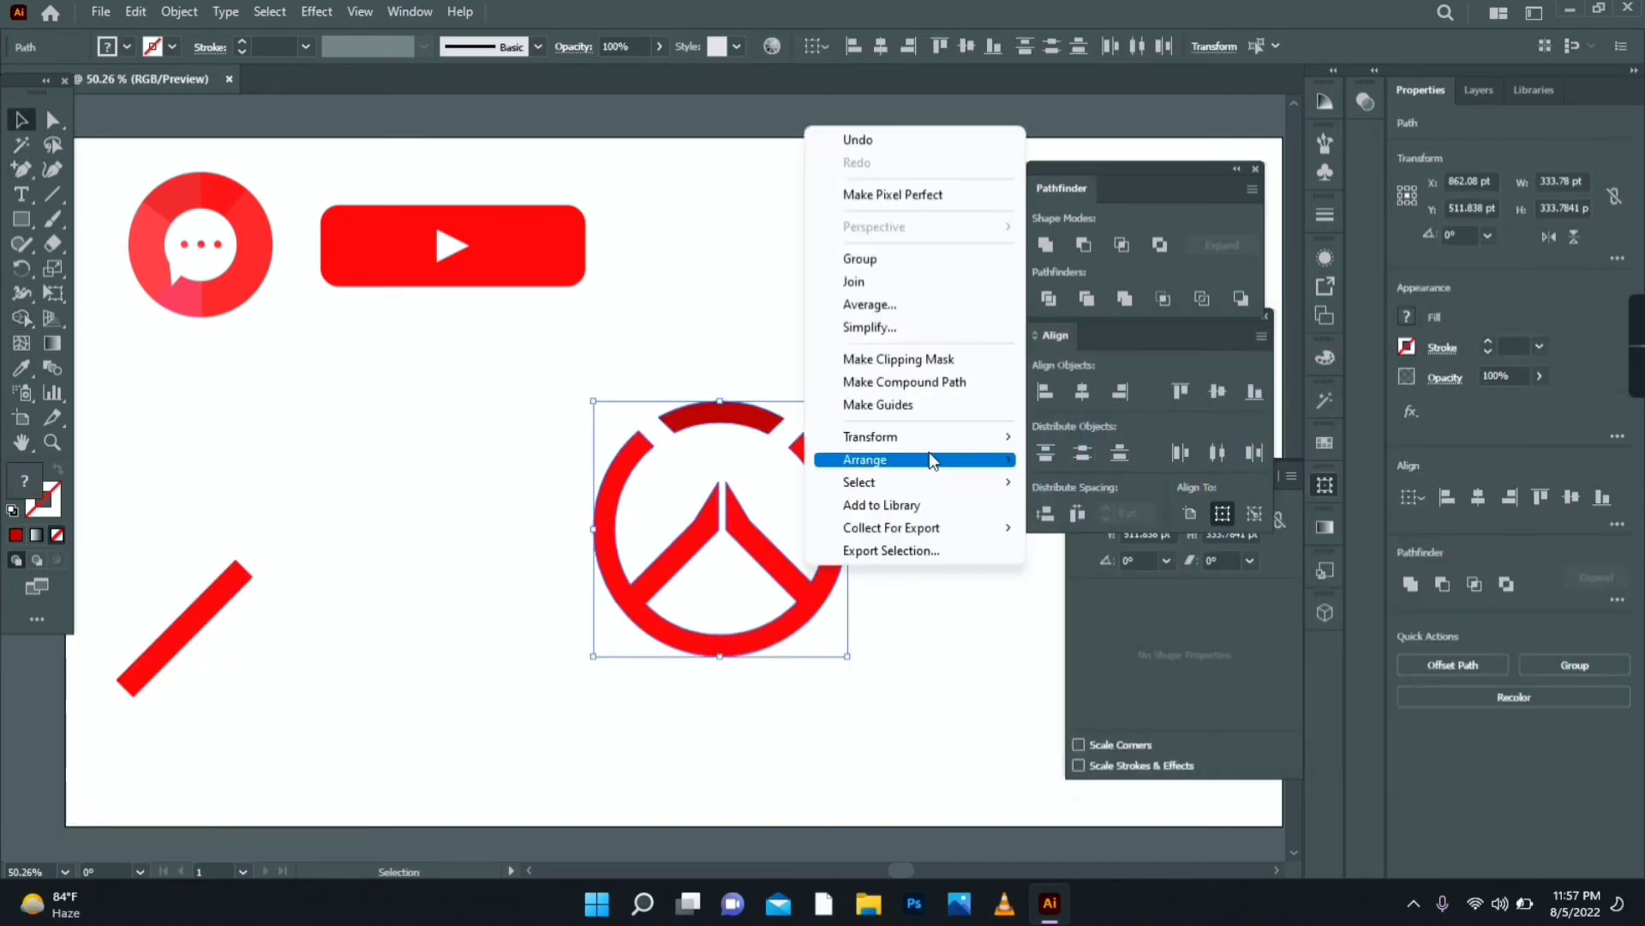
{"action": "left_click", "coordinate": [930, 262]}
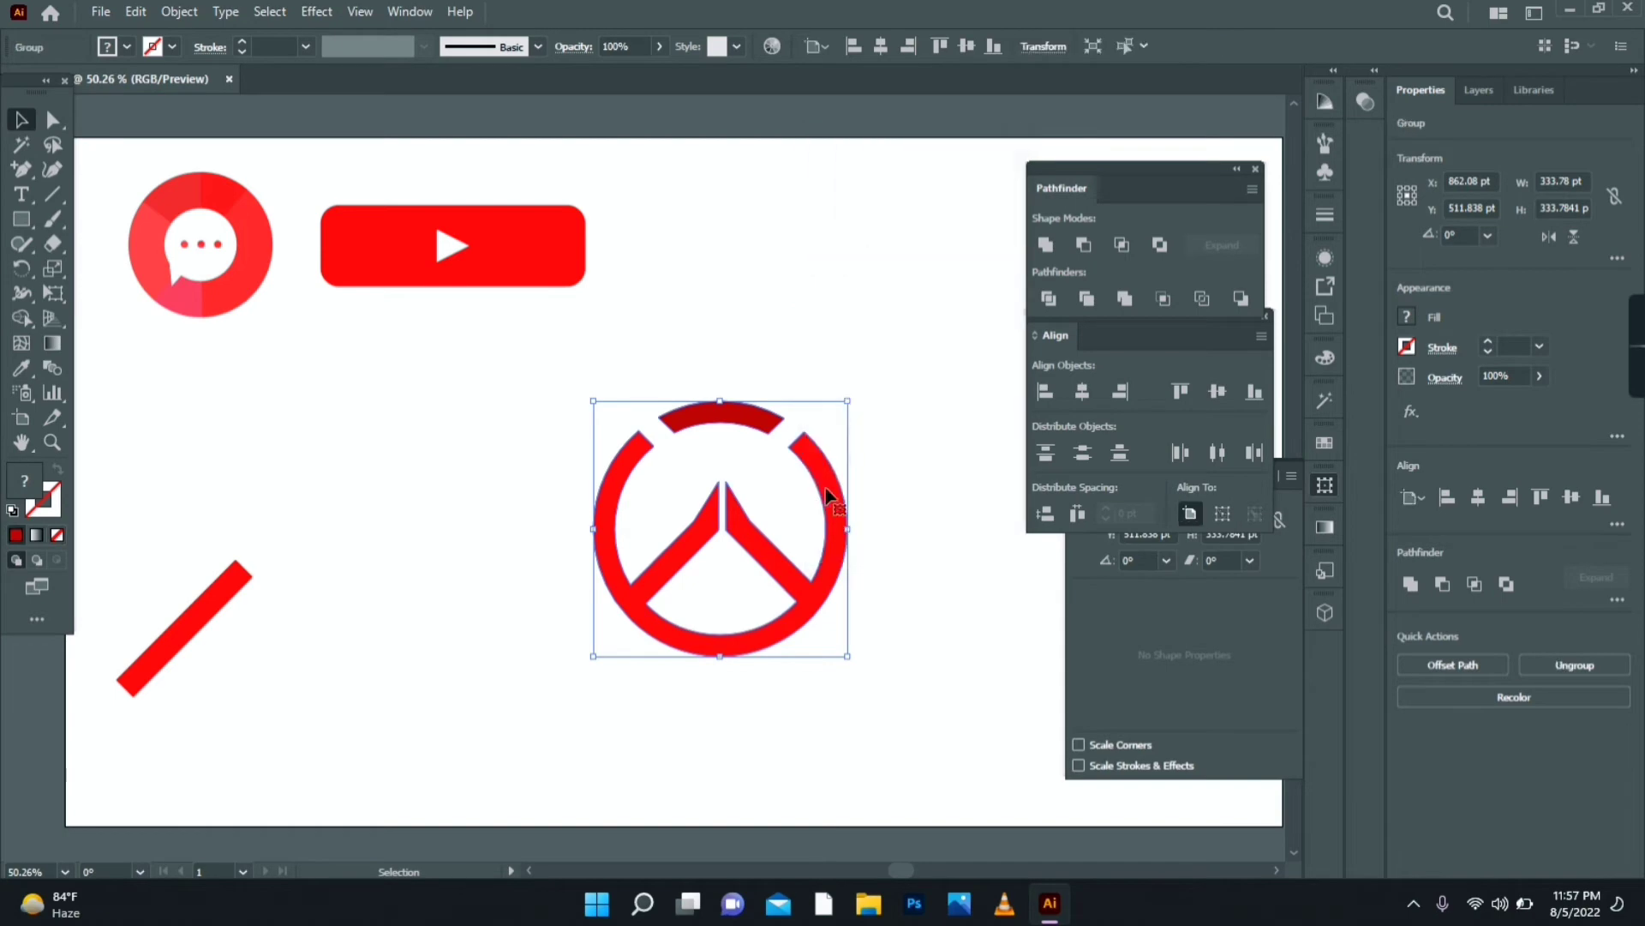
{"action": "left_click_drag", "start_coordinate": [847, 657], "coordinate": [795, 281]}
{"action": "left_click", "coordinate": [807, 502]}
{"action": "left_click", "coordinate": [184, 629]}
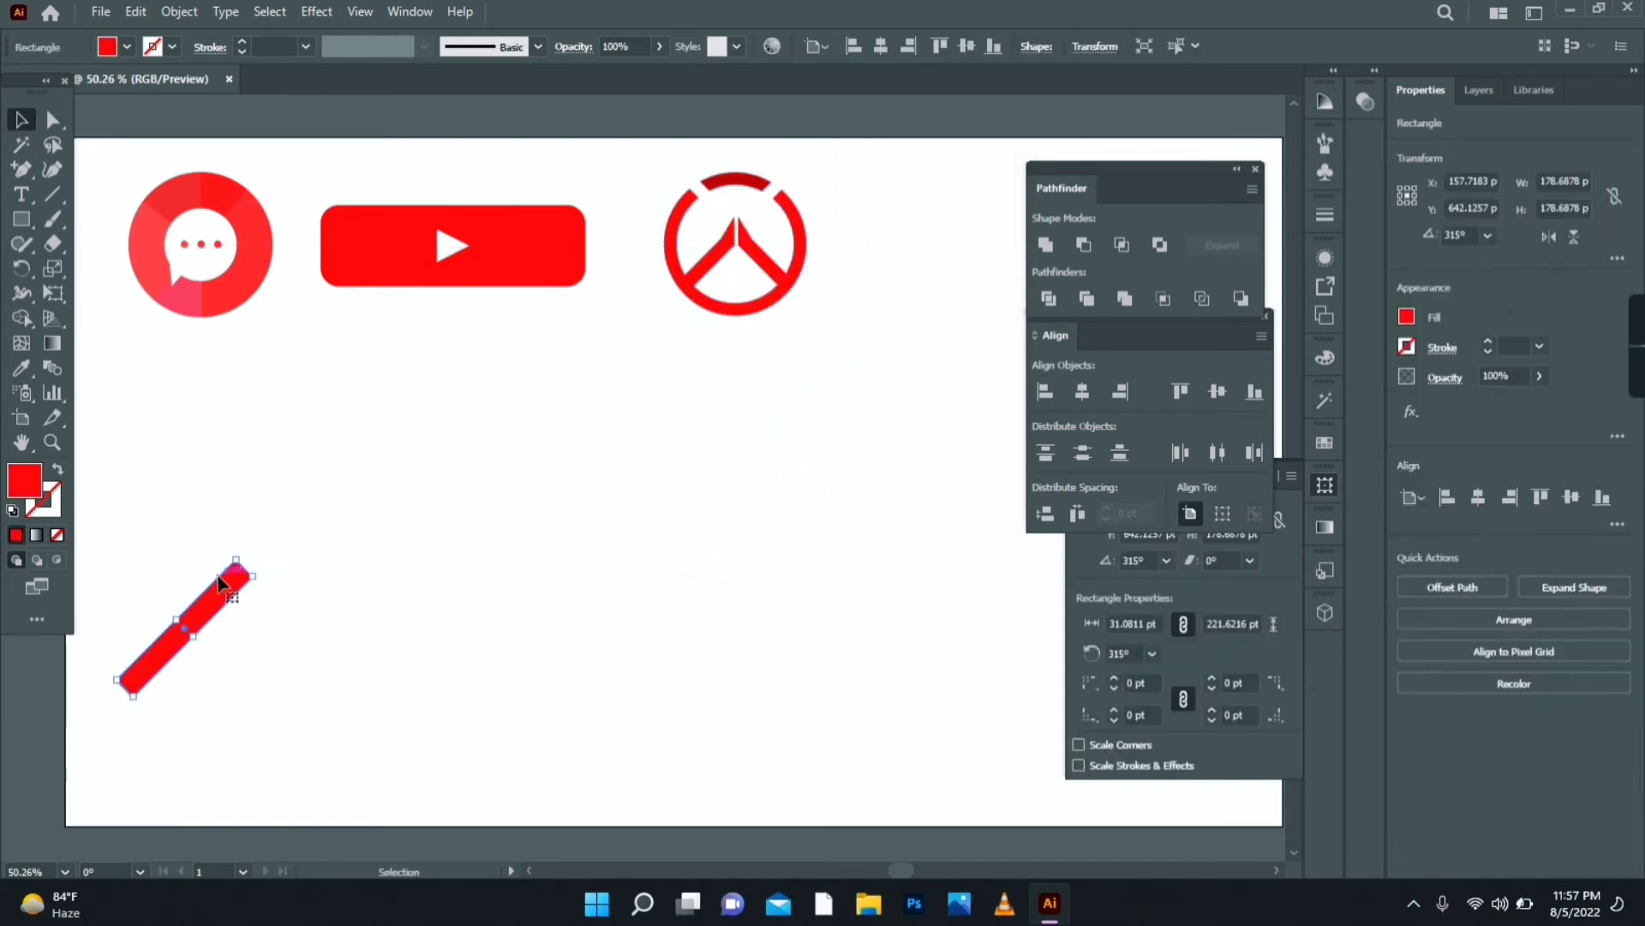
- Delete the diagonal red line and apply Effect > 3D and Materials to the play button
{"action": "key", "text": "Delete"}
{"action": "left_click", "coordinate": [411, 257]}
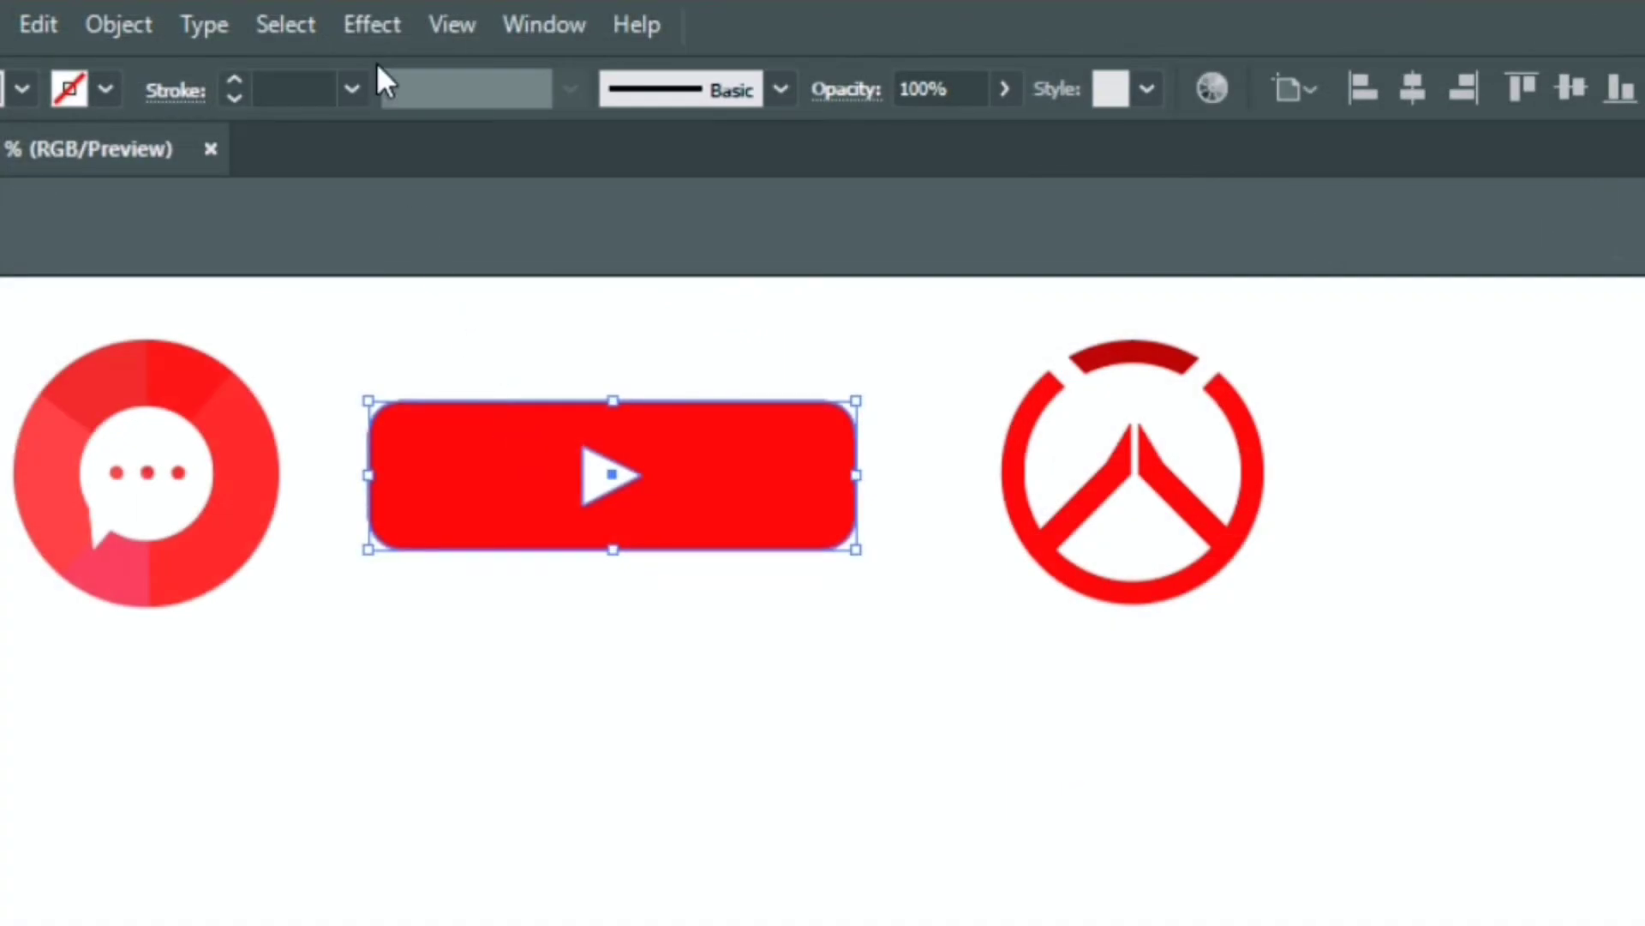
{"action": "left_click", "coordinate": [371, 25]}
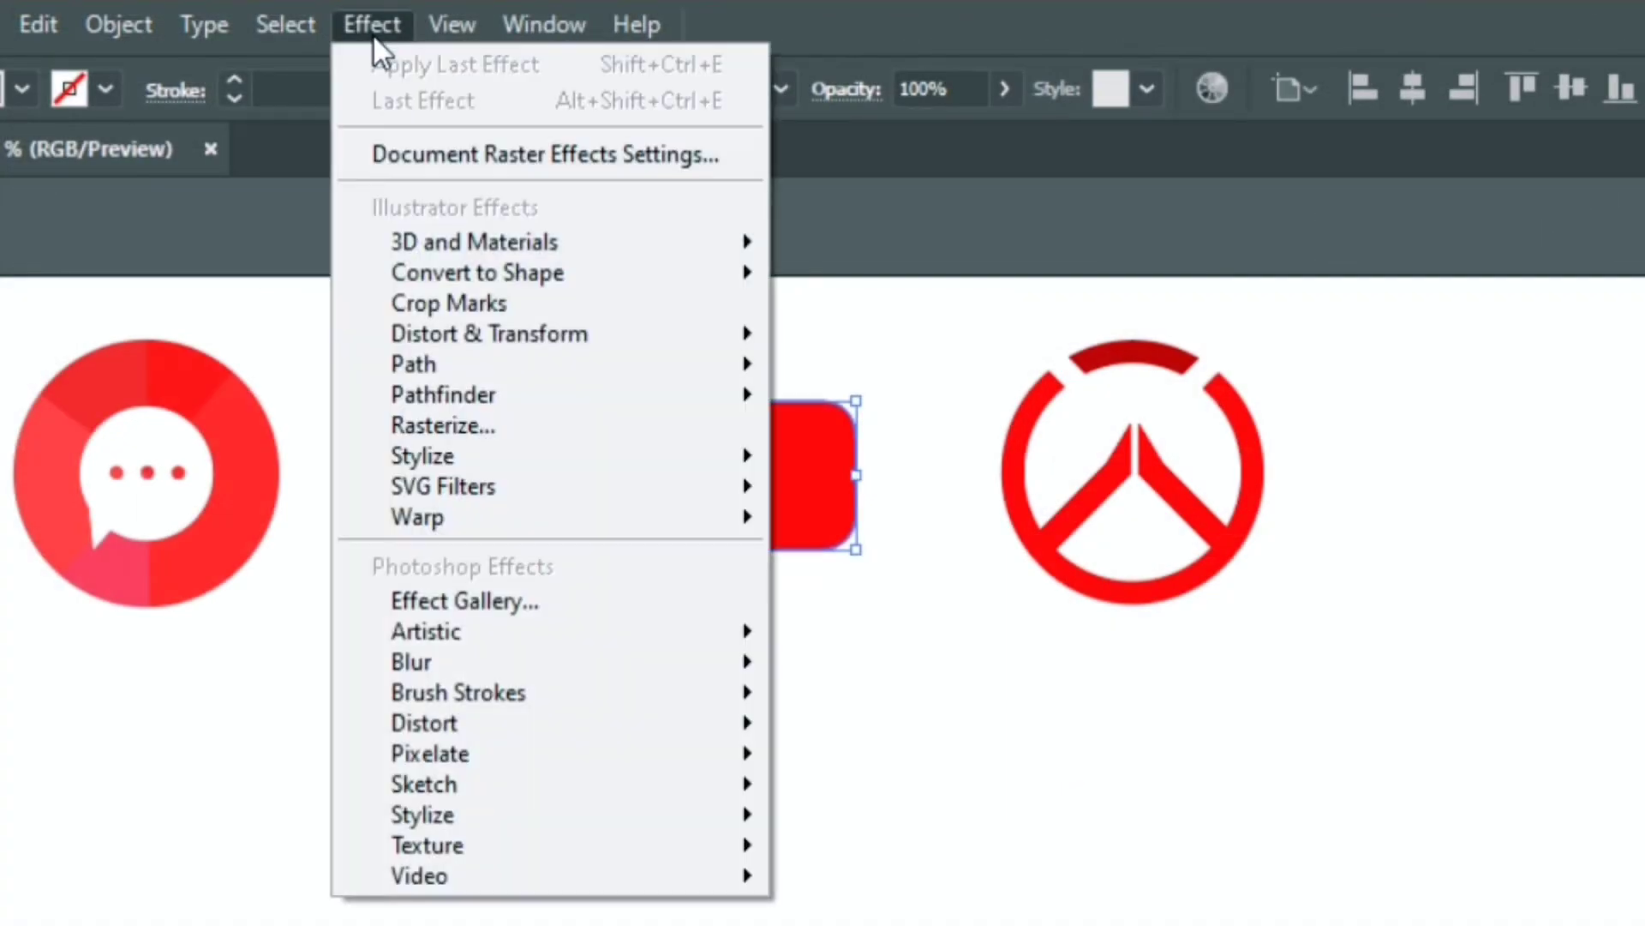
{"action": "mouse_move", "coordinate": [490, 243]}
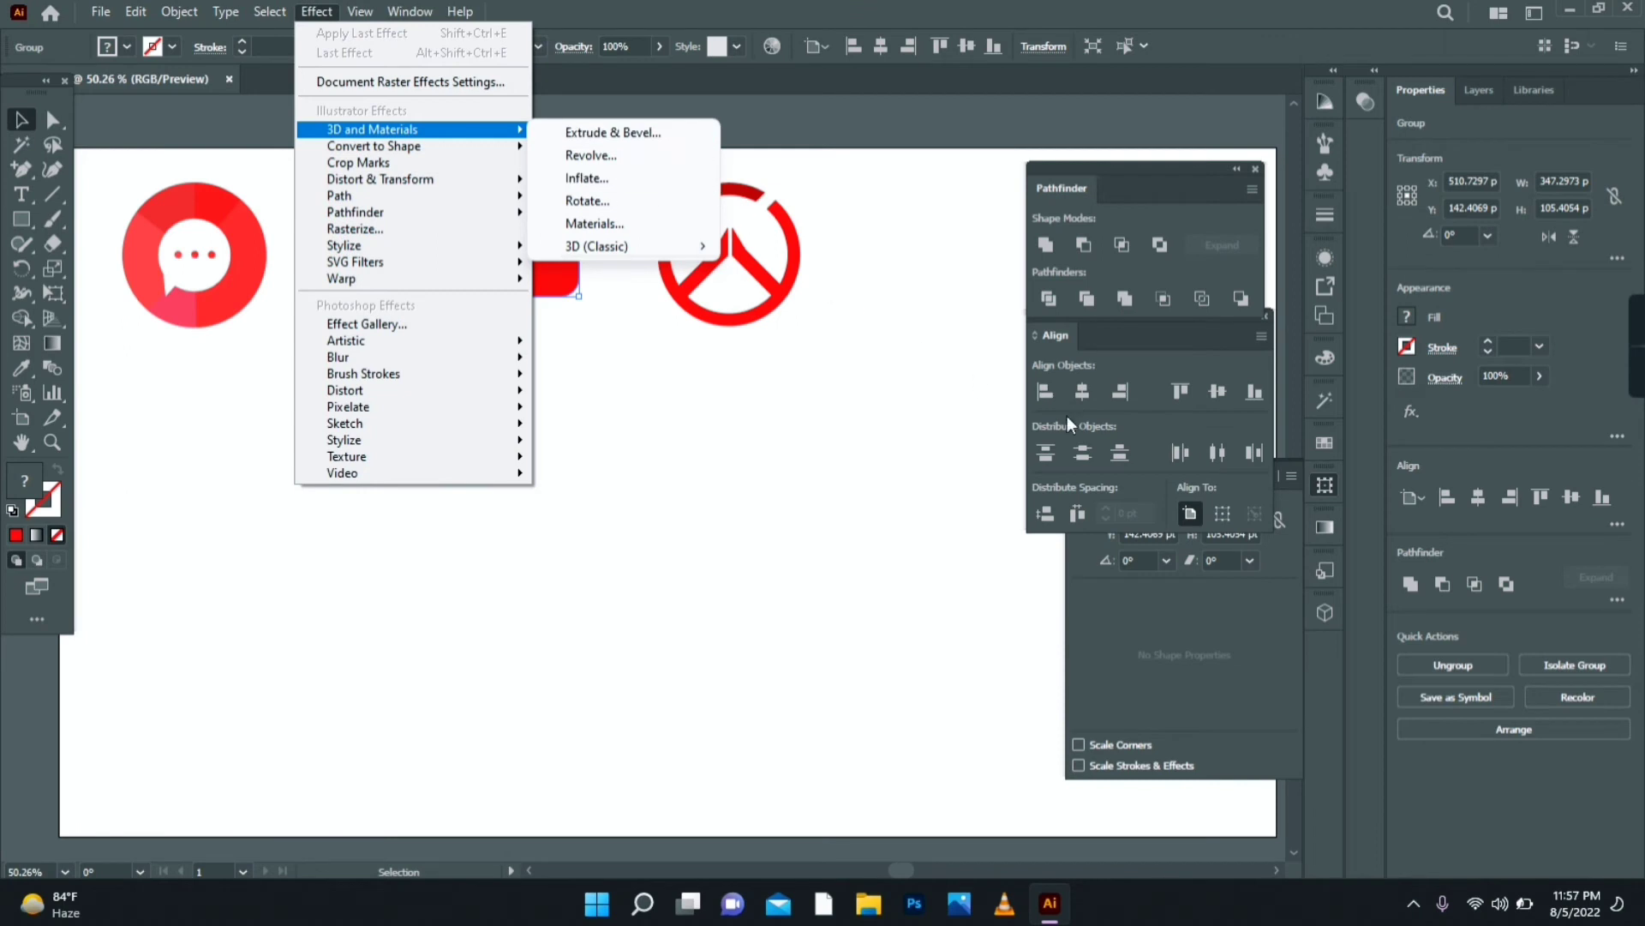
{"action": "left_click", "coordinate": [1327, 608]}
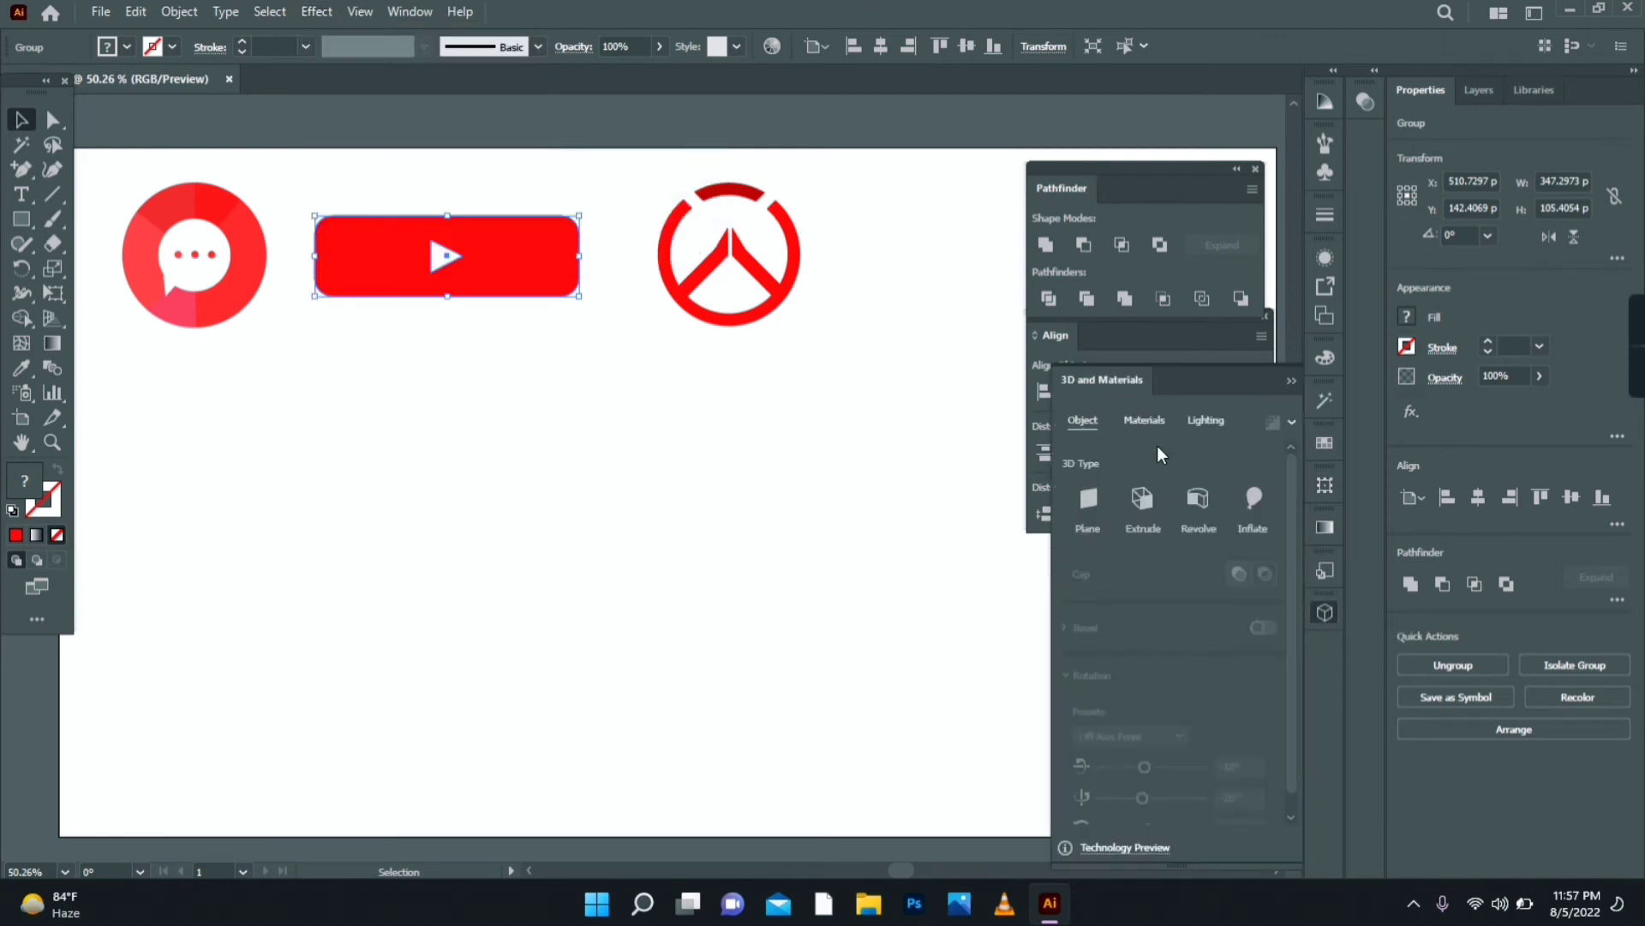
- Make the play button an Inflate object at 14% volume with the Isometric Top preset
{"action": "left_click_drag", "start_coordinate": [1116, 377], "coordinate": [1051, 338]}
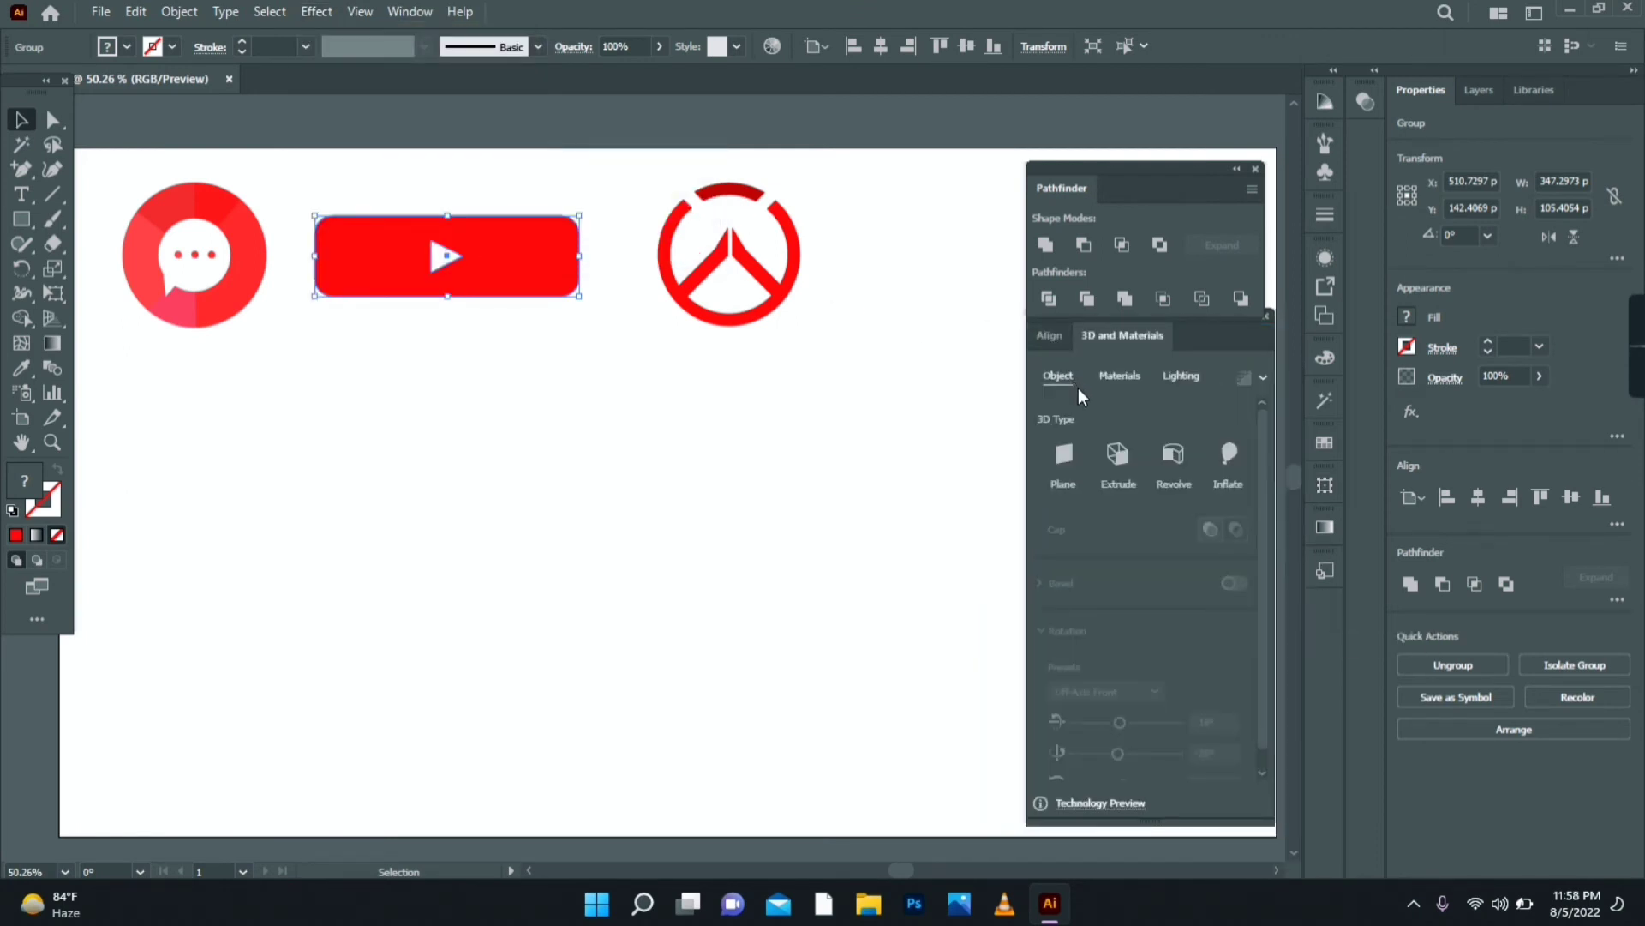
{"action": "left_click", "coordinate": [1227, 454]}
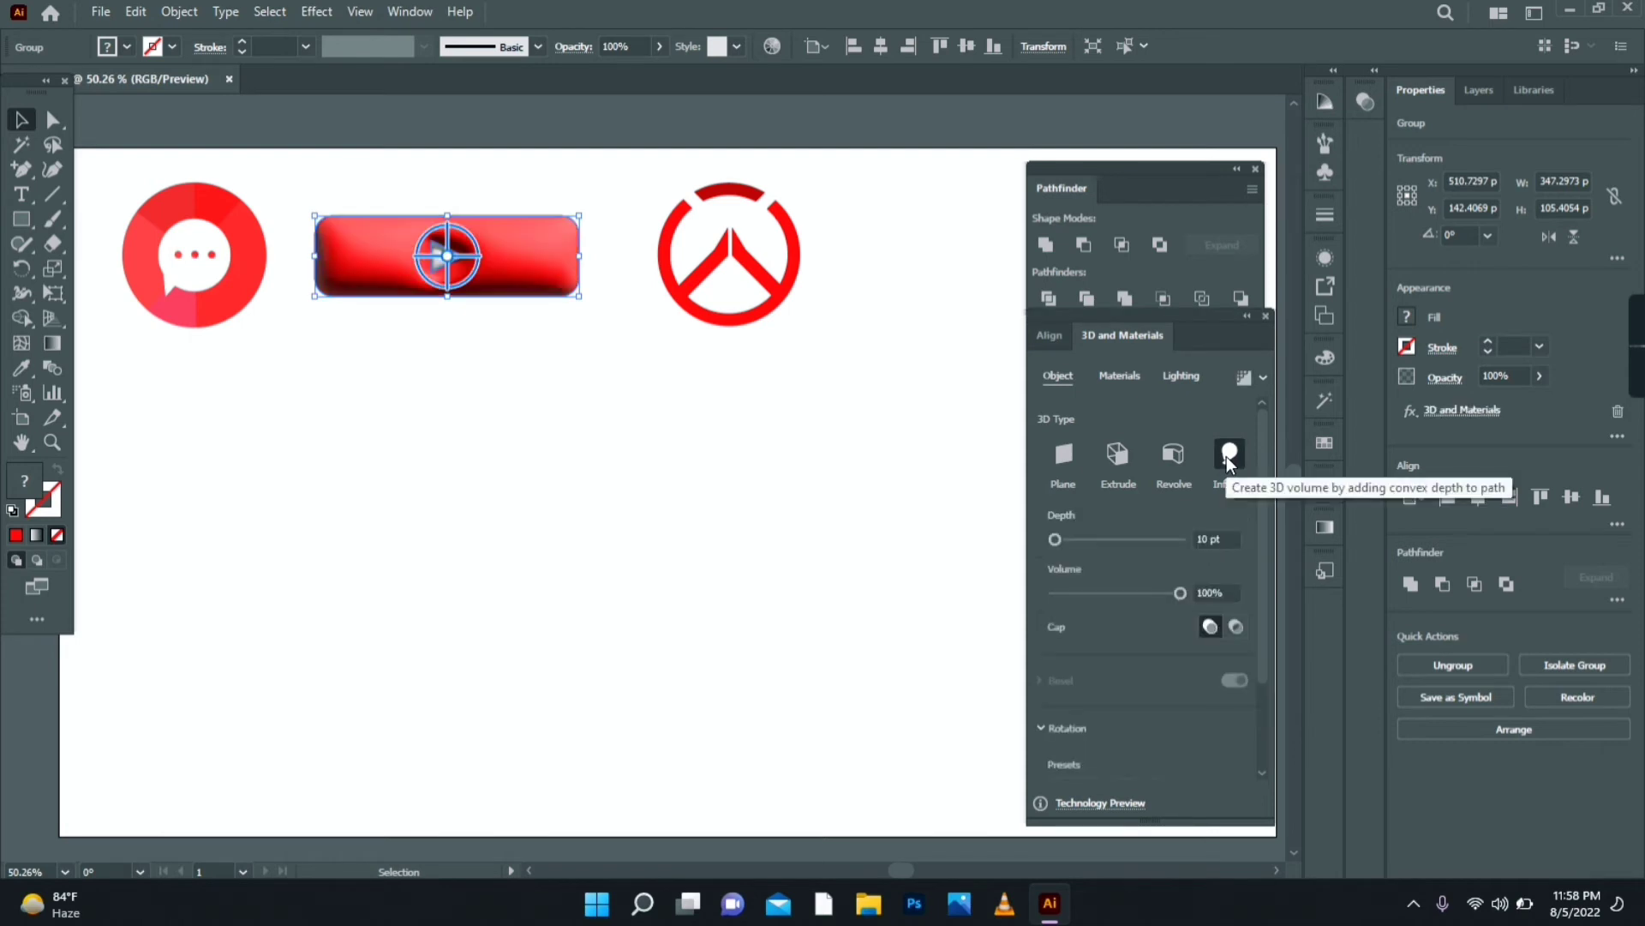
{"action": "left_click", "coordinate": [1073, 593]}
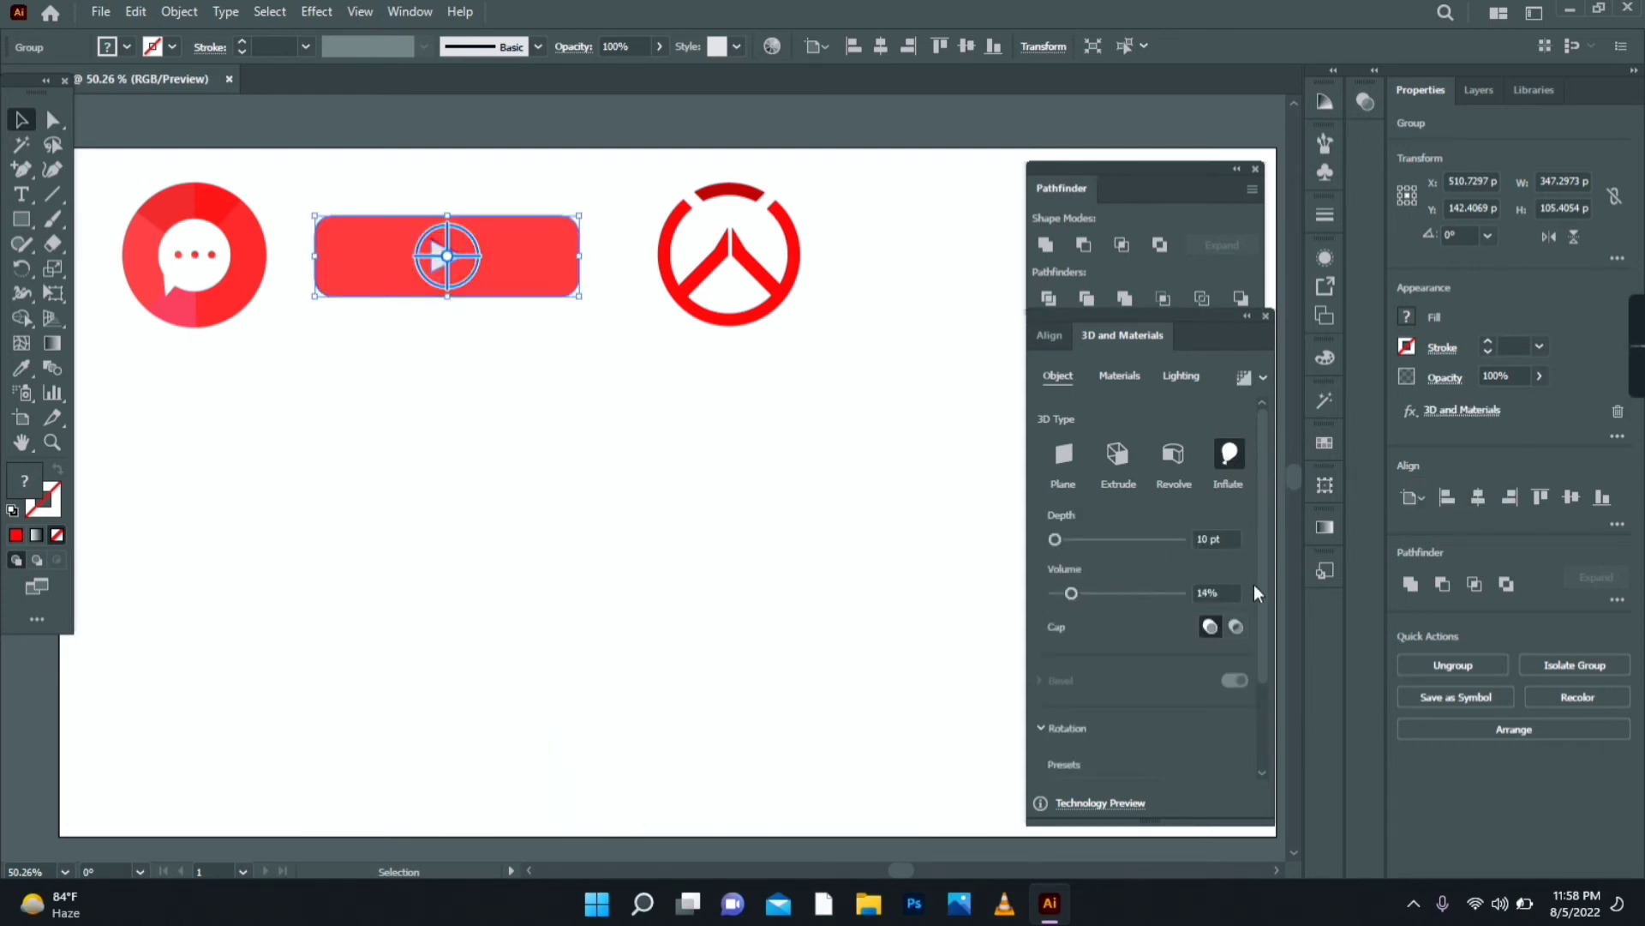
{"action": "left_click_drag", "start_coordinate": [1263, 584], "coordinate": [1275, 689]}
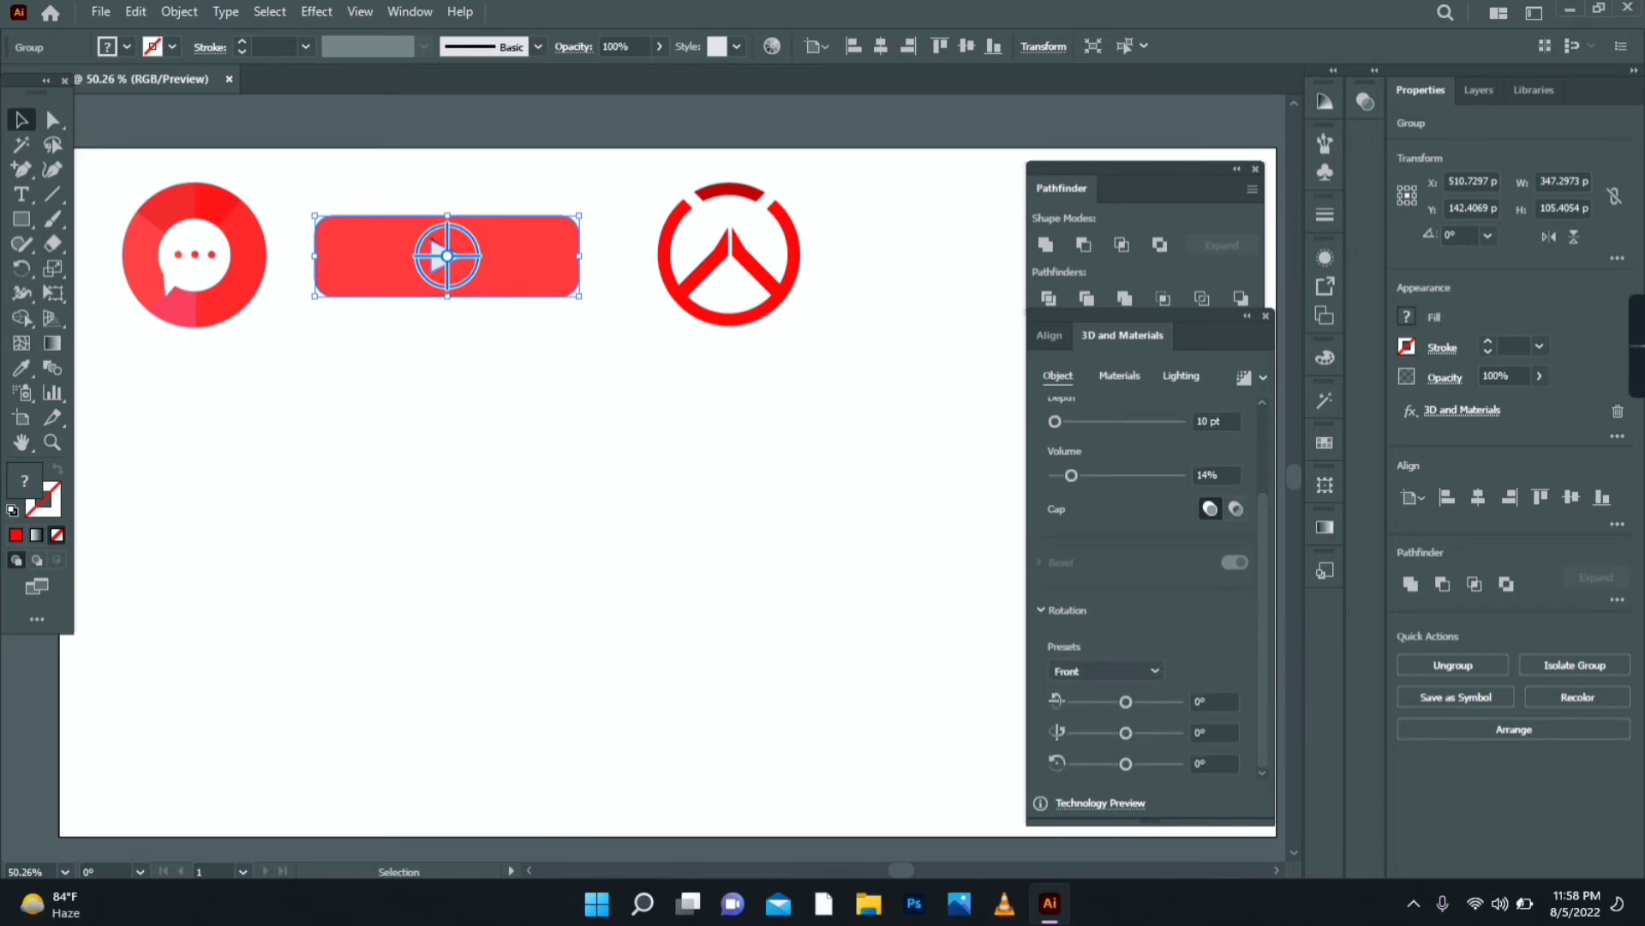
{"action": "left_click", "coordinate": [1129, 670]}
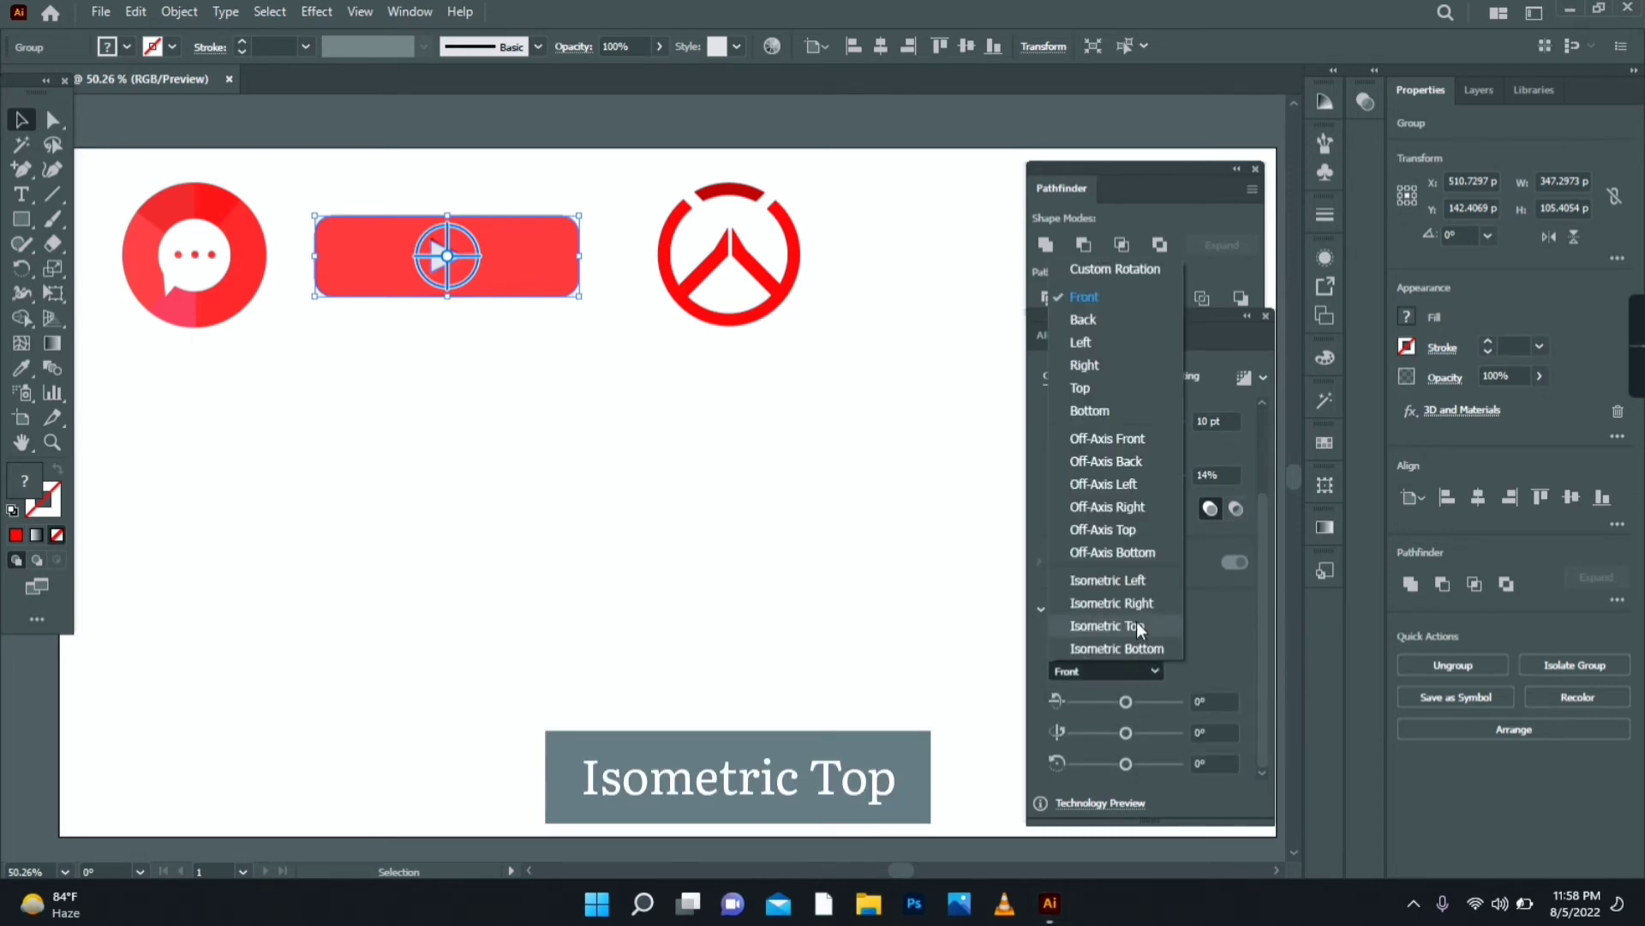
{"action": "left_click", "coordinate": [1137, 625]}
{"action": "left_click_drag", "start_coordinate": [1263, 573], "coordinate": [1276, 453]}
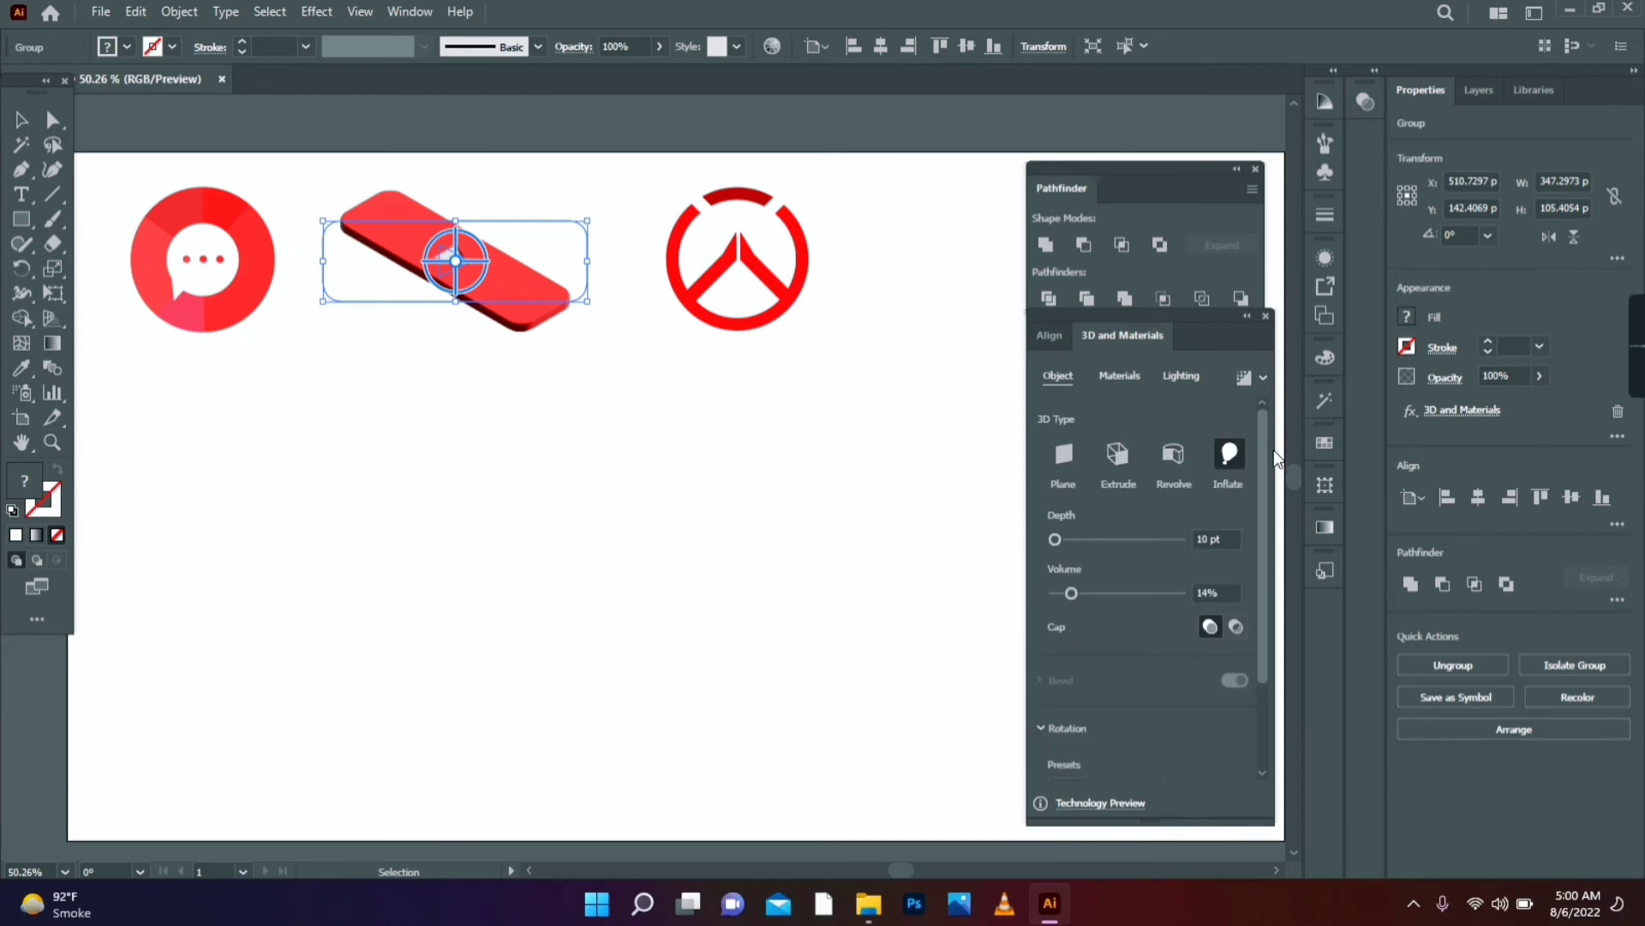
{"action": "left_click", "coordinate": [1197, 539]}
- Set depth to 22 pt and enable lighting shadows with 260% shadow bounds
{"action": "type", "text": "22"}
{"action": "key", "text": "Return"}
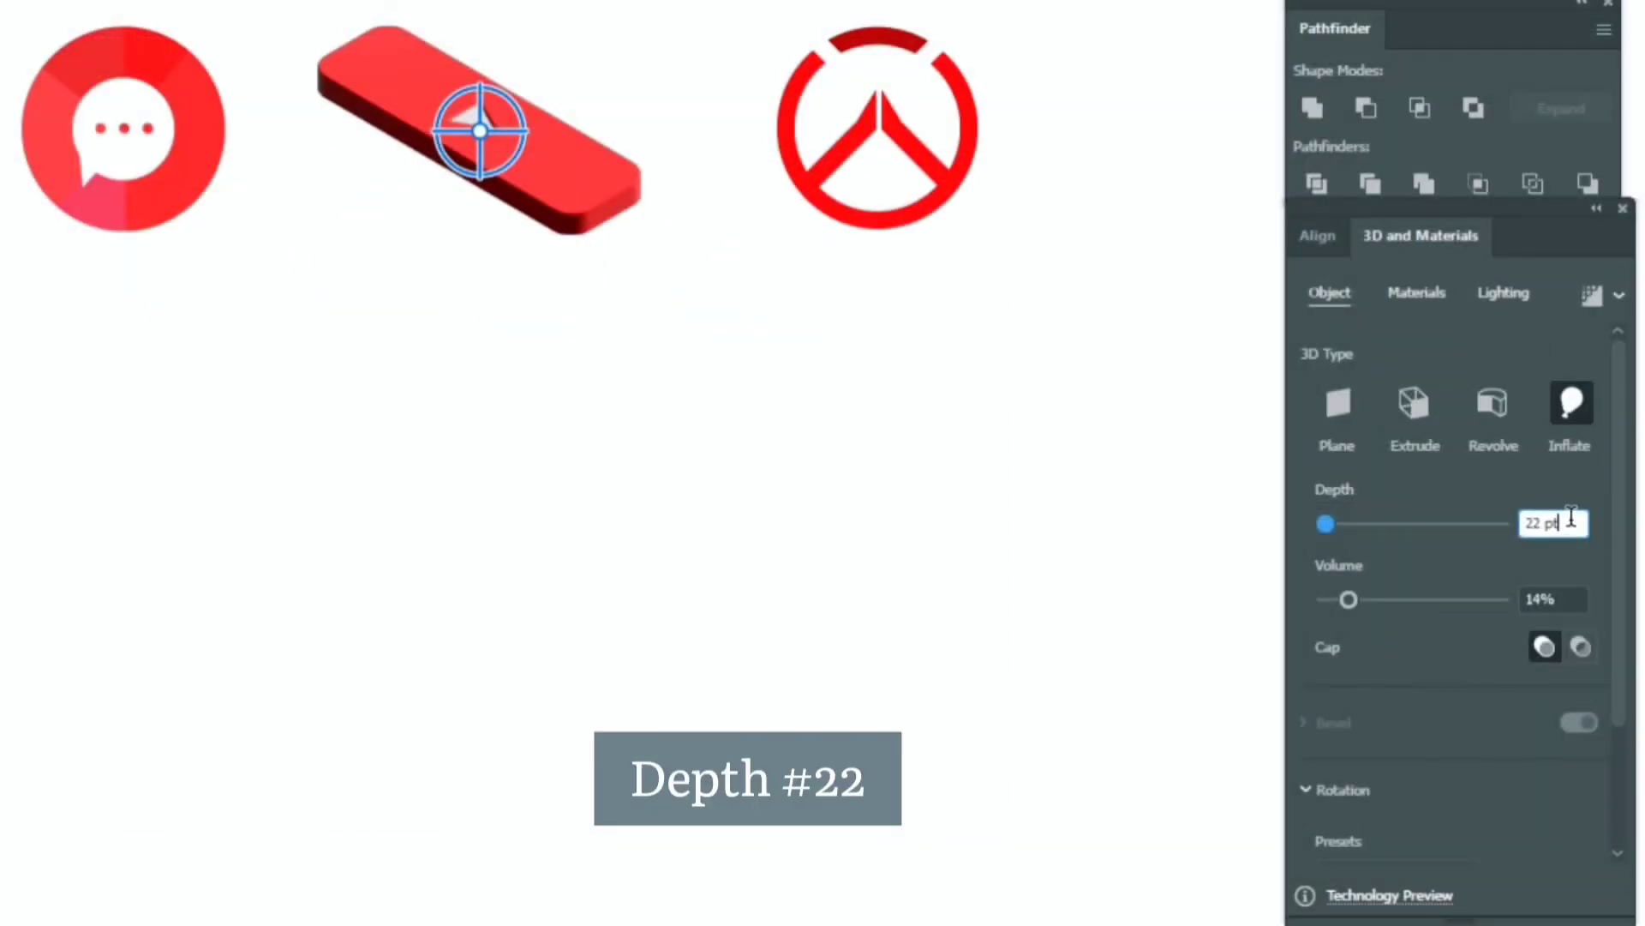
{"action": "left_click", "coordinate": [1501, 292]}
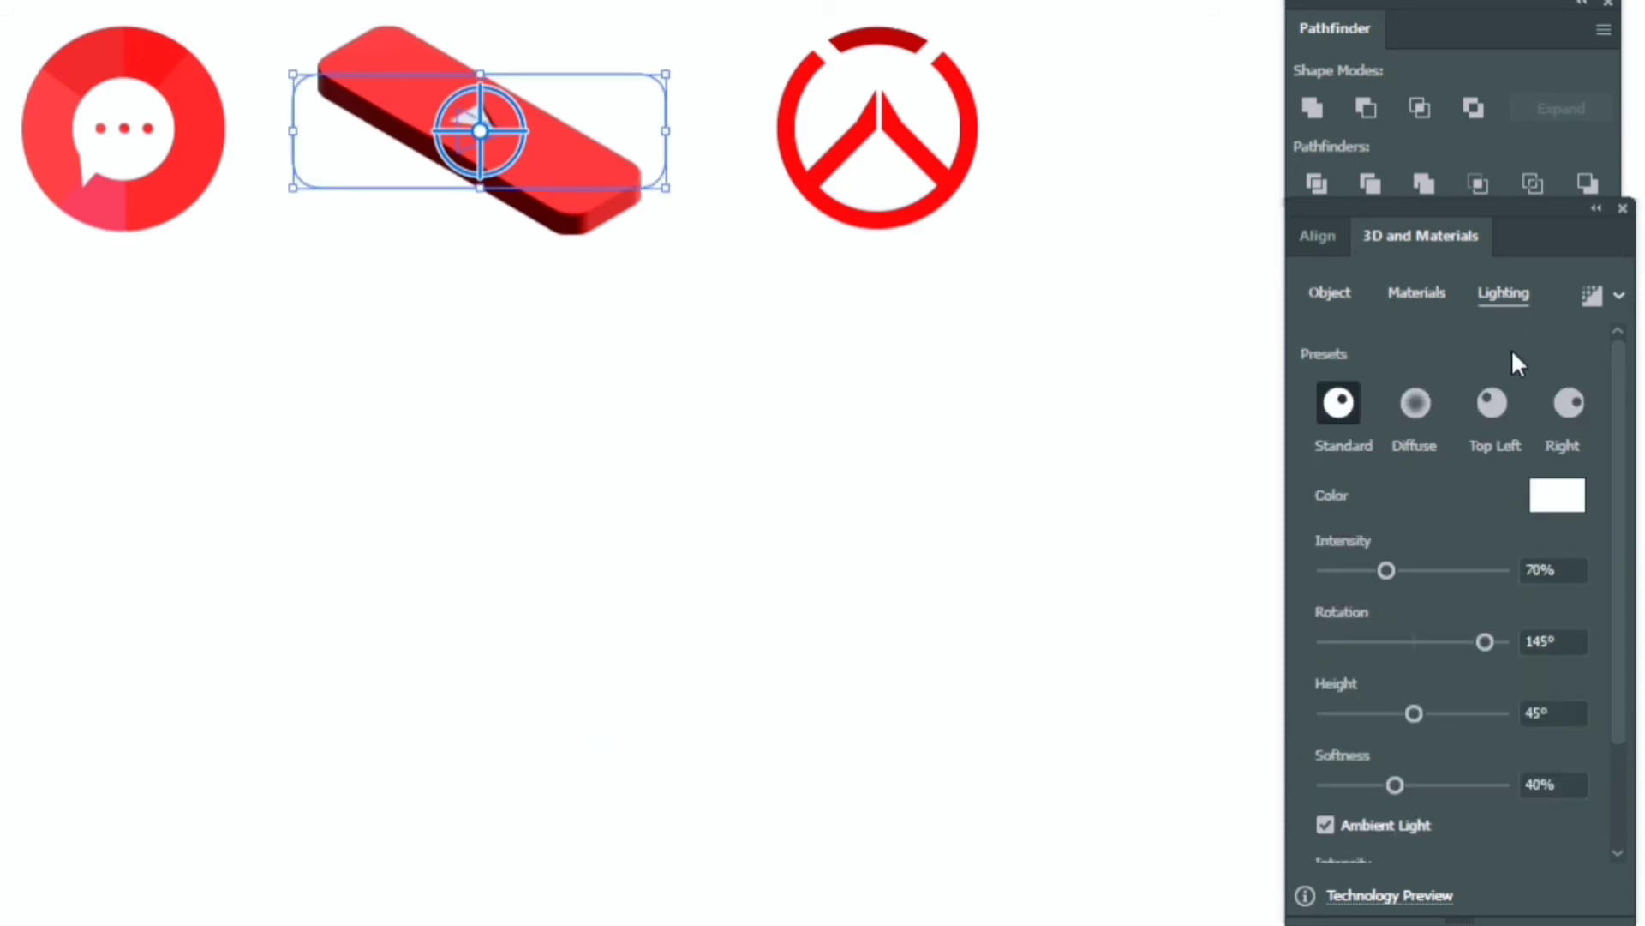
{"action": "scroll", "coordinate": [1619, 540], "scroll_direction": "down", "scroll_amount": 3}
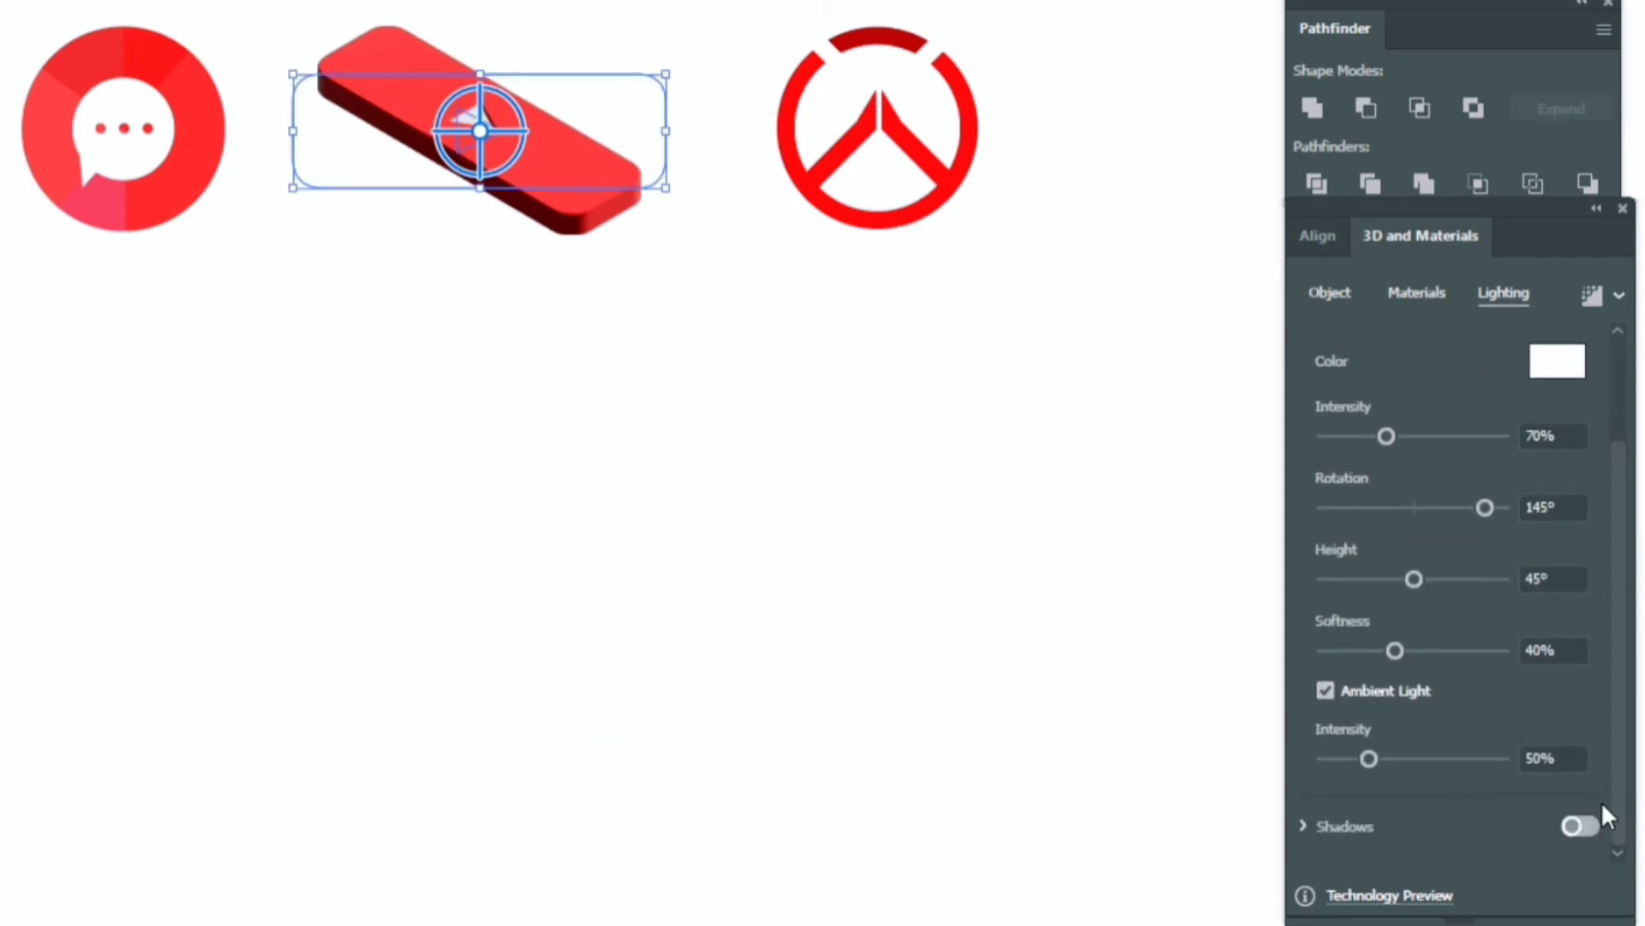
{"action": "scroll", "coordinate": [1616, 702], "scroll_direction": "down", "scroll_amount": 3}
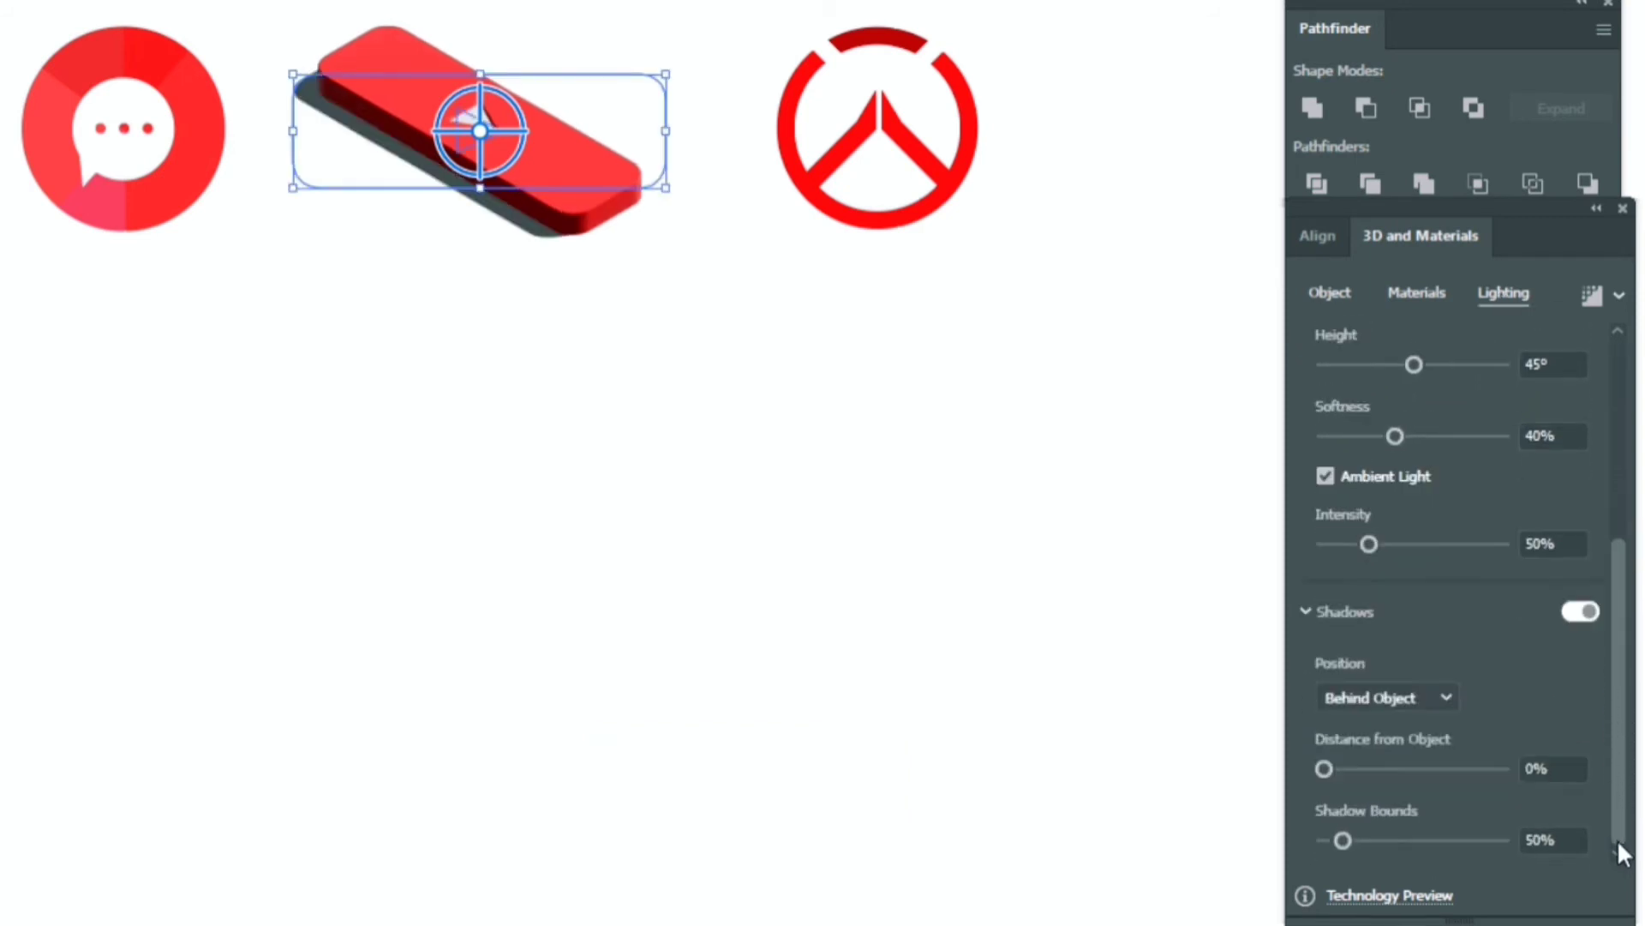
{"action": "left_click", "coordinate": [1439, 841]}
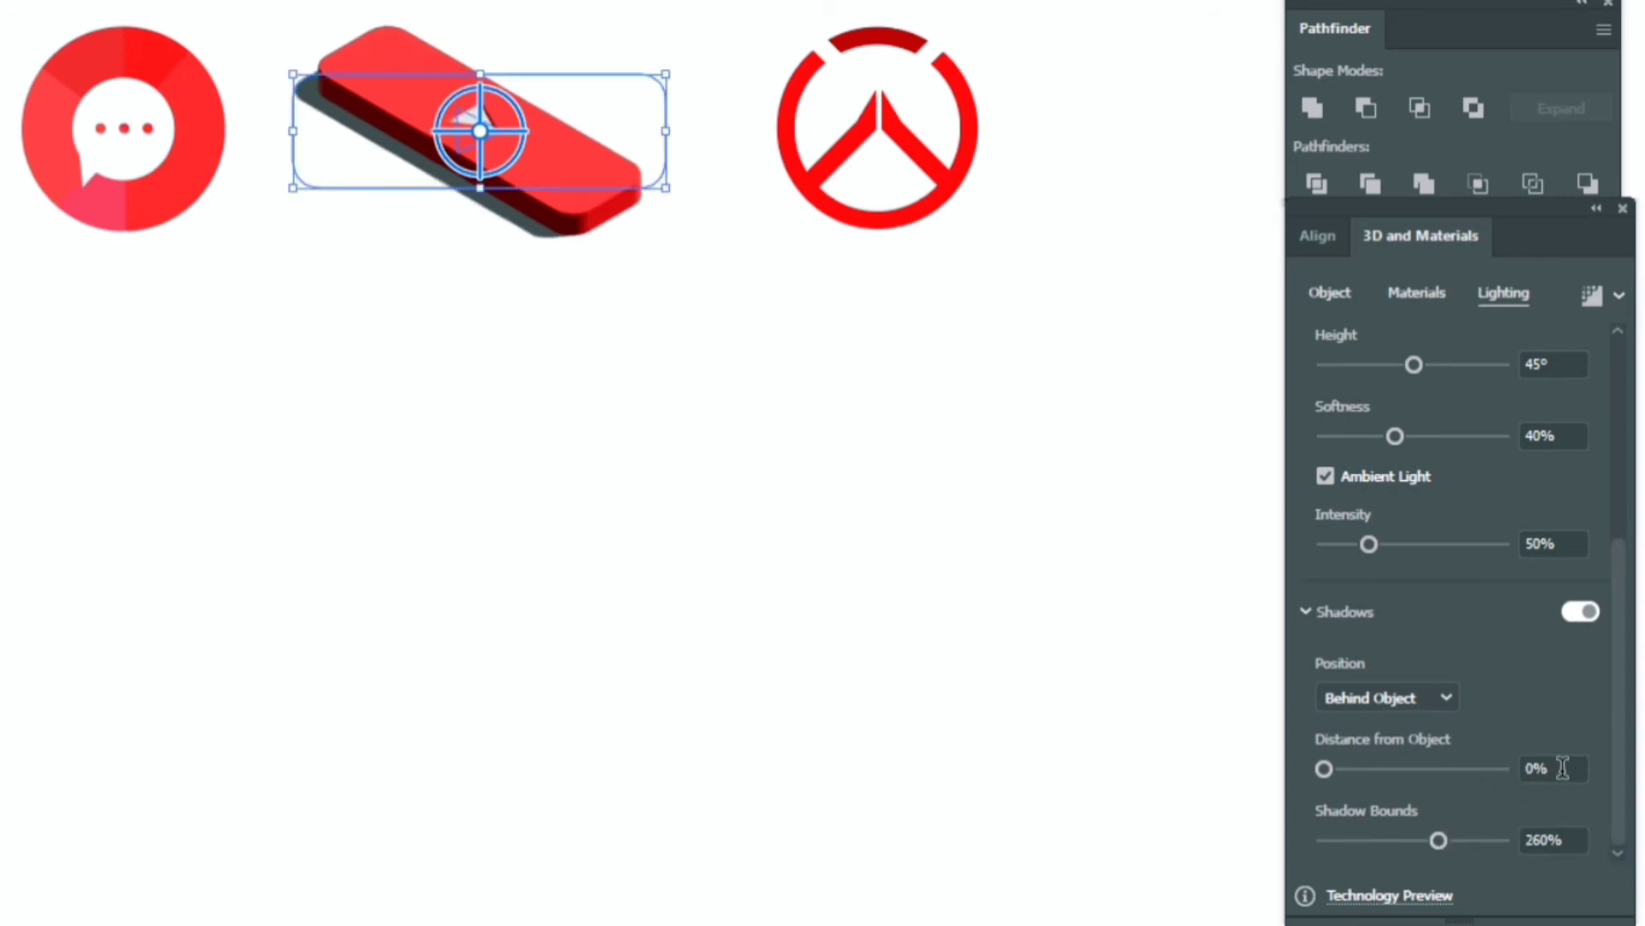
{"action": "left_click_drag", "start_coordinate": [1627, 660], "coordinate": [1637, 444]}
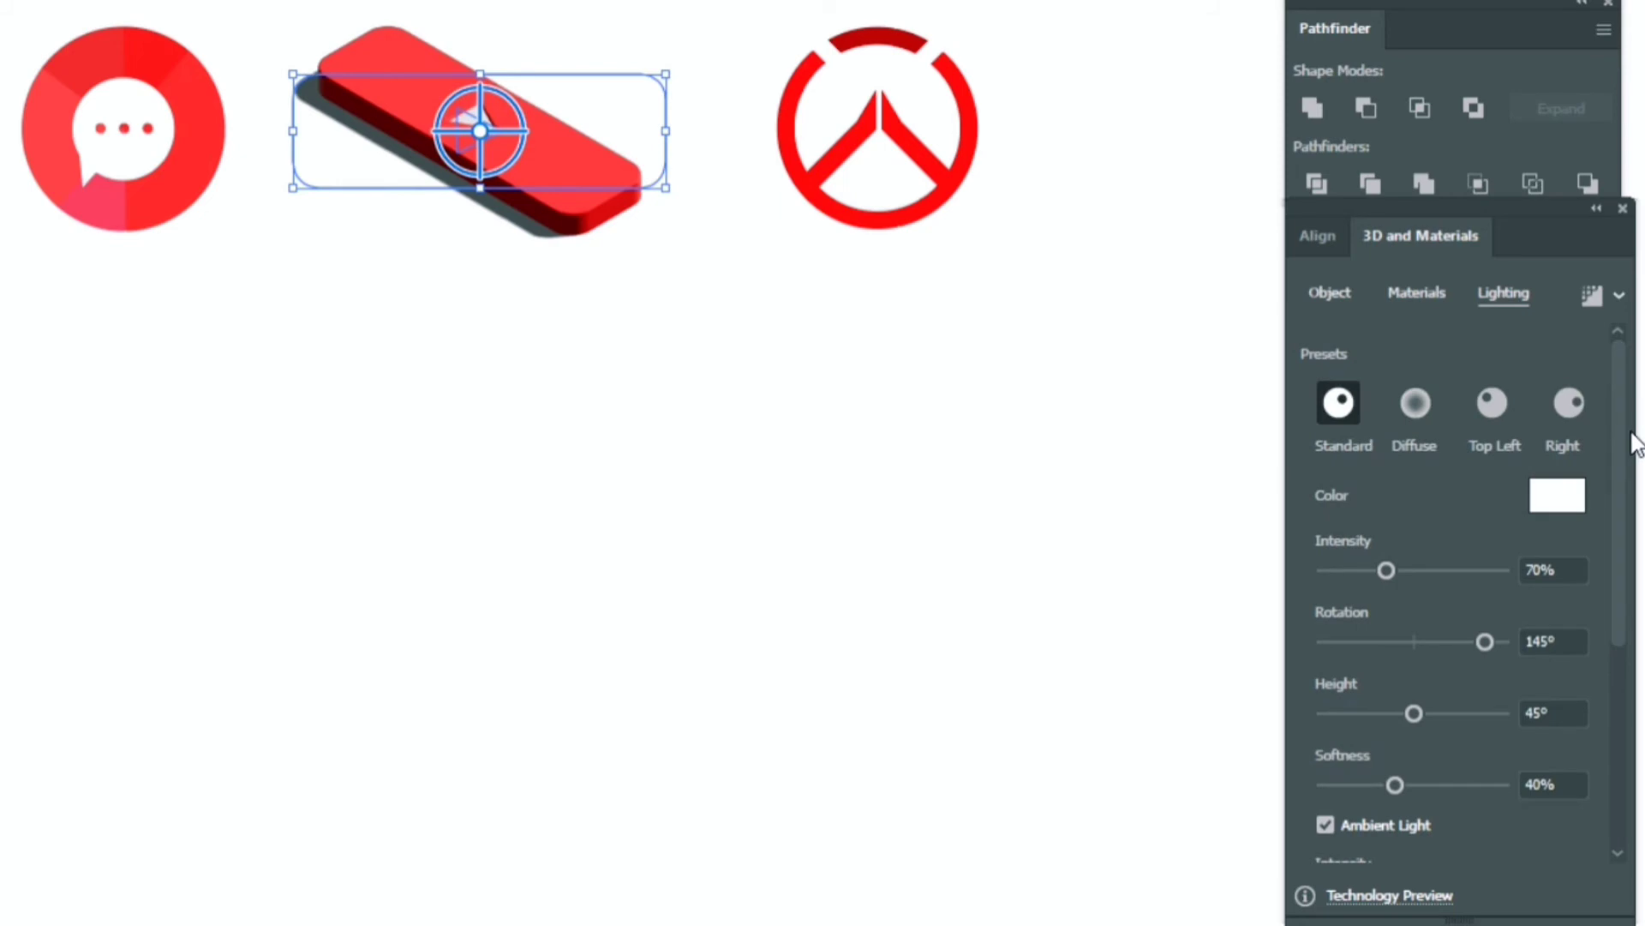
- Turn on Ray Tracing and render the 3D play button
{"action": "left_click", "coordinate": [1619, 296]}
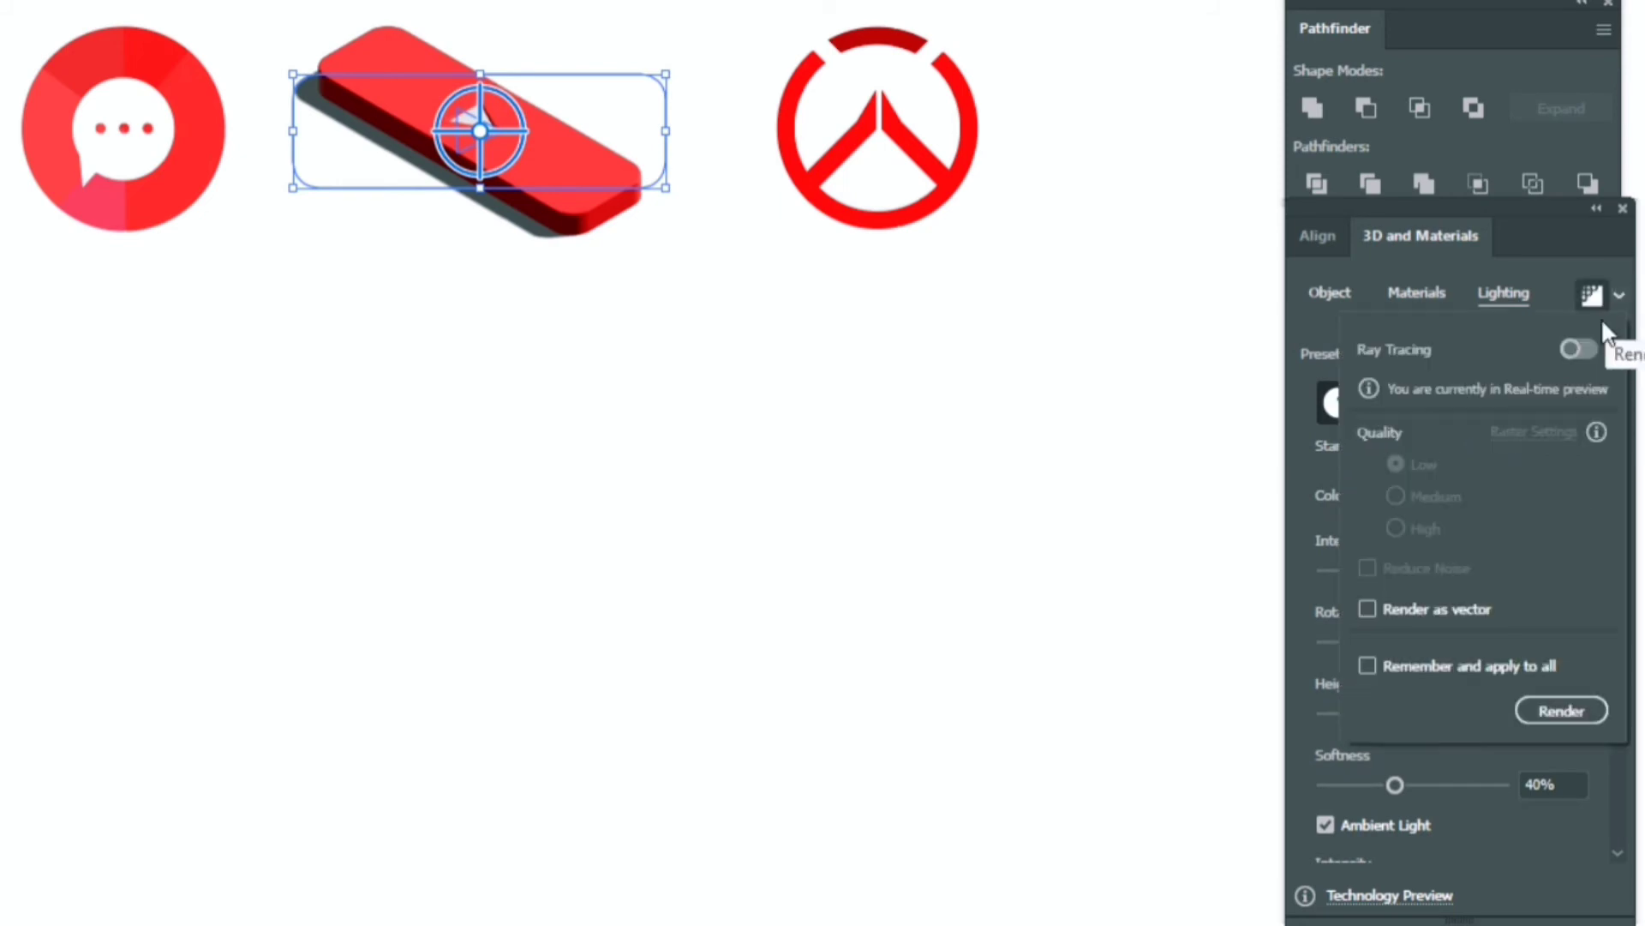
{"action": "left_click", "coordinate": [1586, 349]}
{"action": "left_click", "coordinate": [1543, 711]}
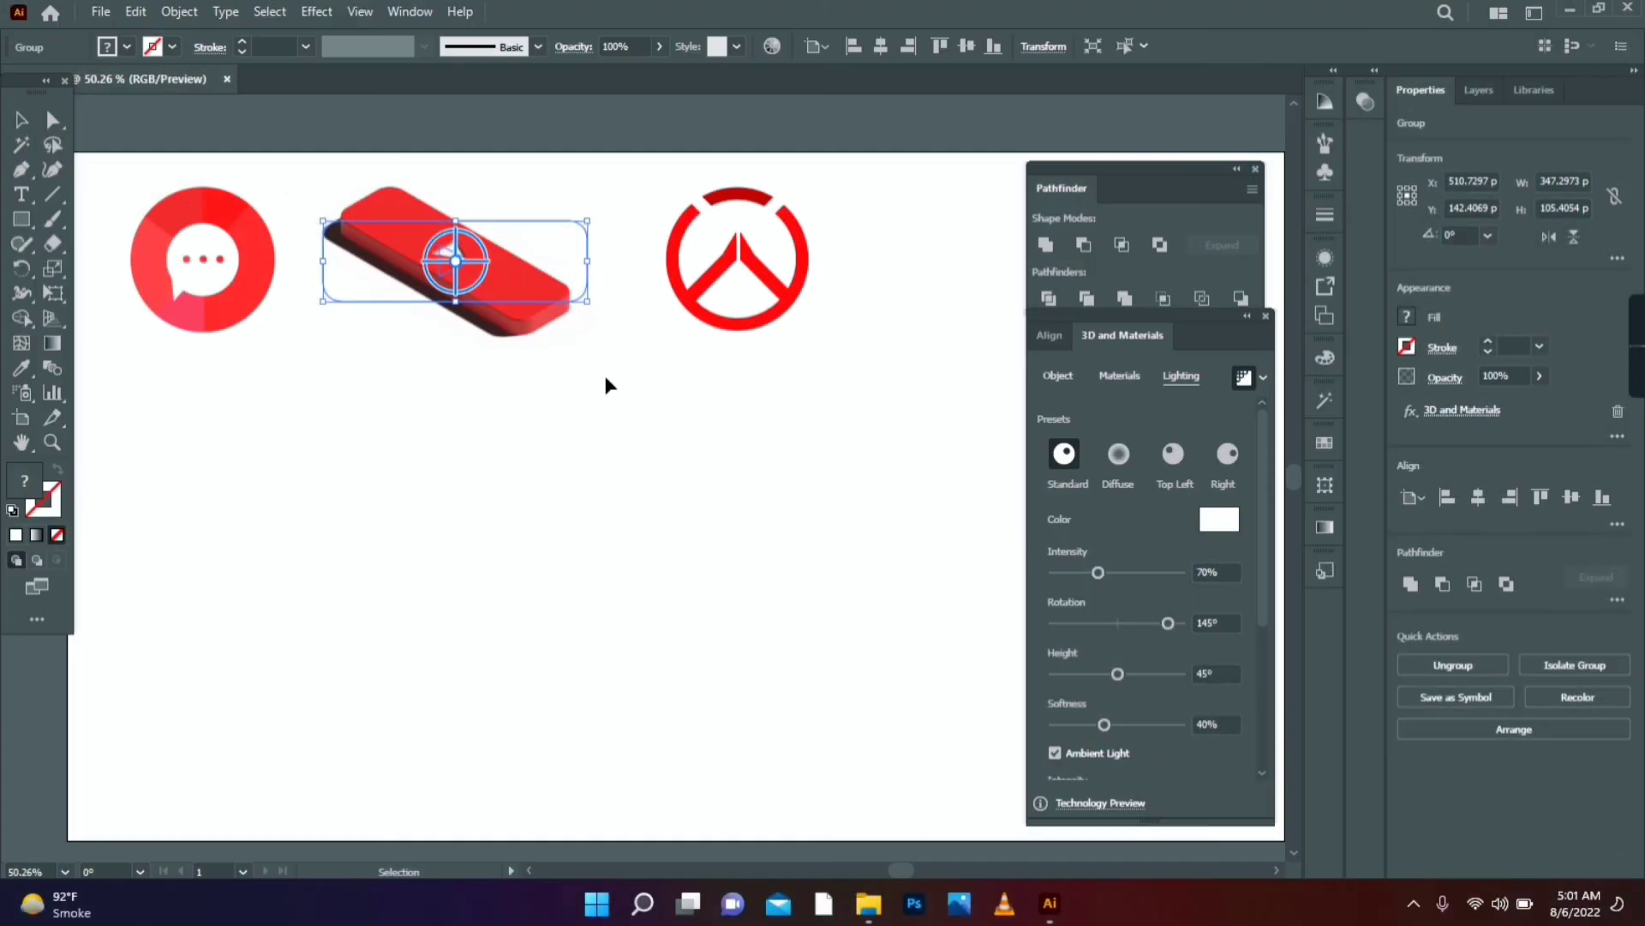
{"action": "left_click", "coordinate": [606, 385]}
- Inflate the chat-bubble circle in 3D with volume 15 and 20 pt depth
{"action": "left_click", "coordinate": [216, 317]}
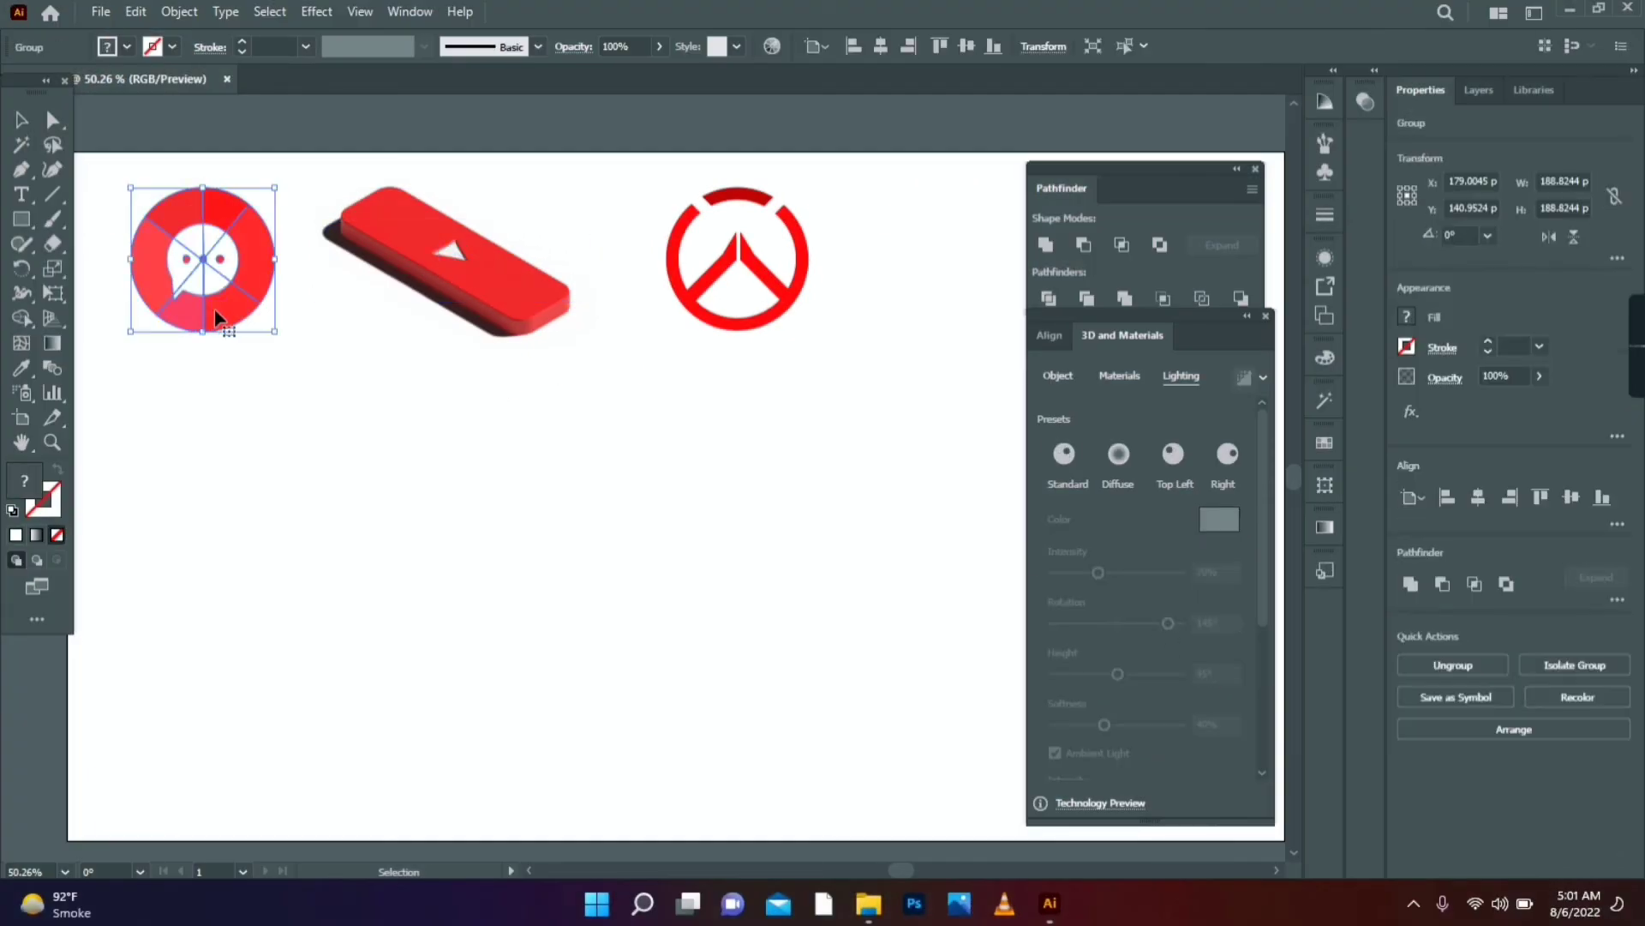
{"action": "left_click", "coordinate": [1057, 376]}
{"action": "left_click", "coordinate": [1224, 456]}
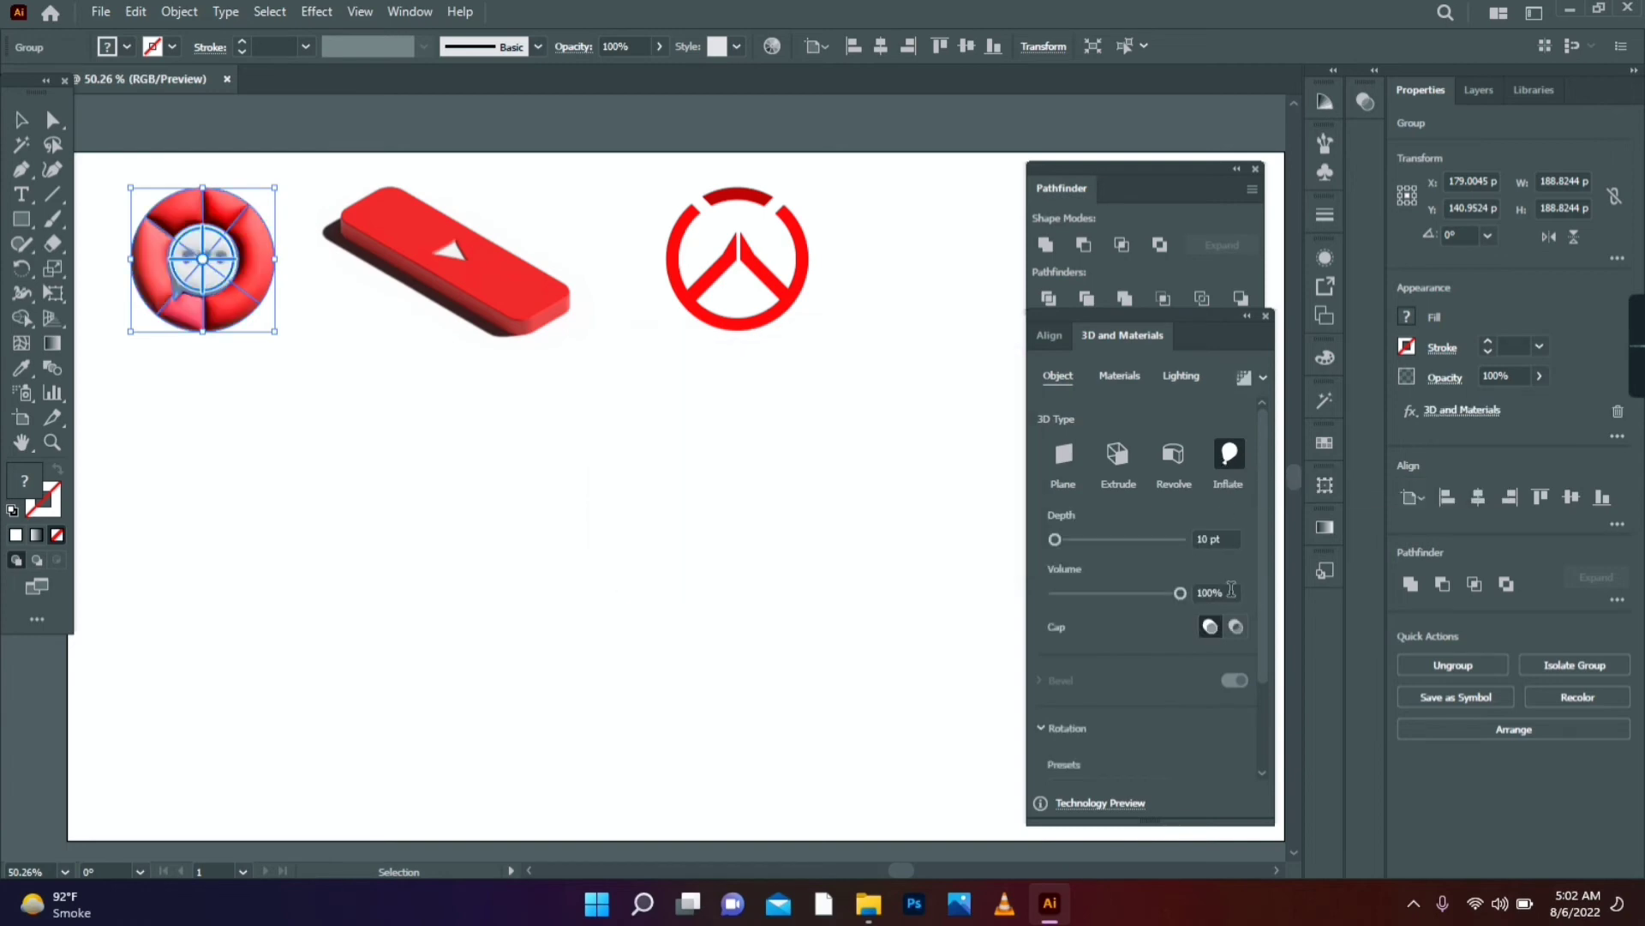
{"action": "left_click", "coordinate": [1185, 591]}
{"action": "type", "text": "1"}
{"action": "key", "text": "Return"}
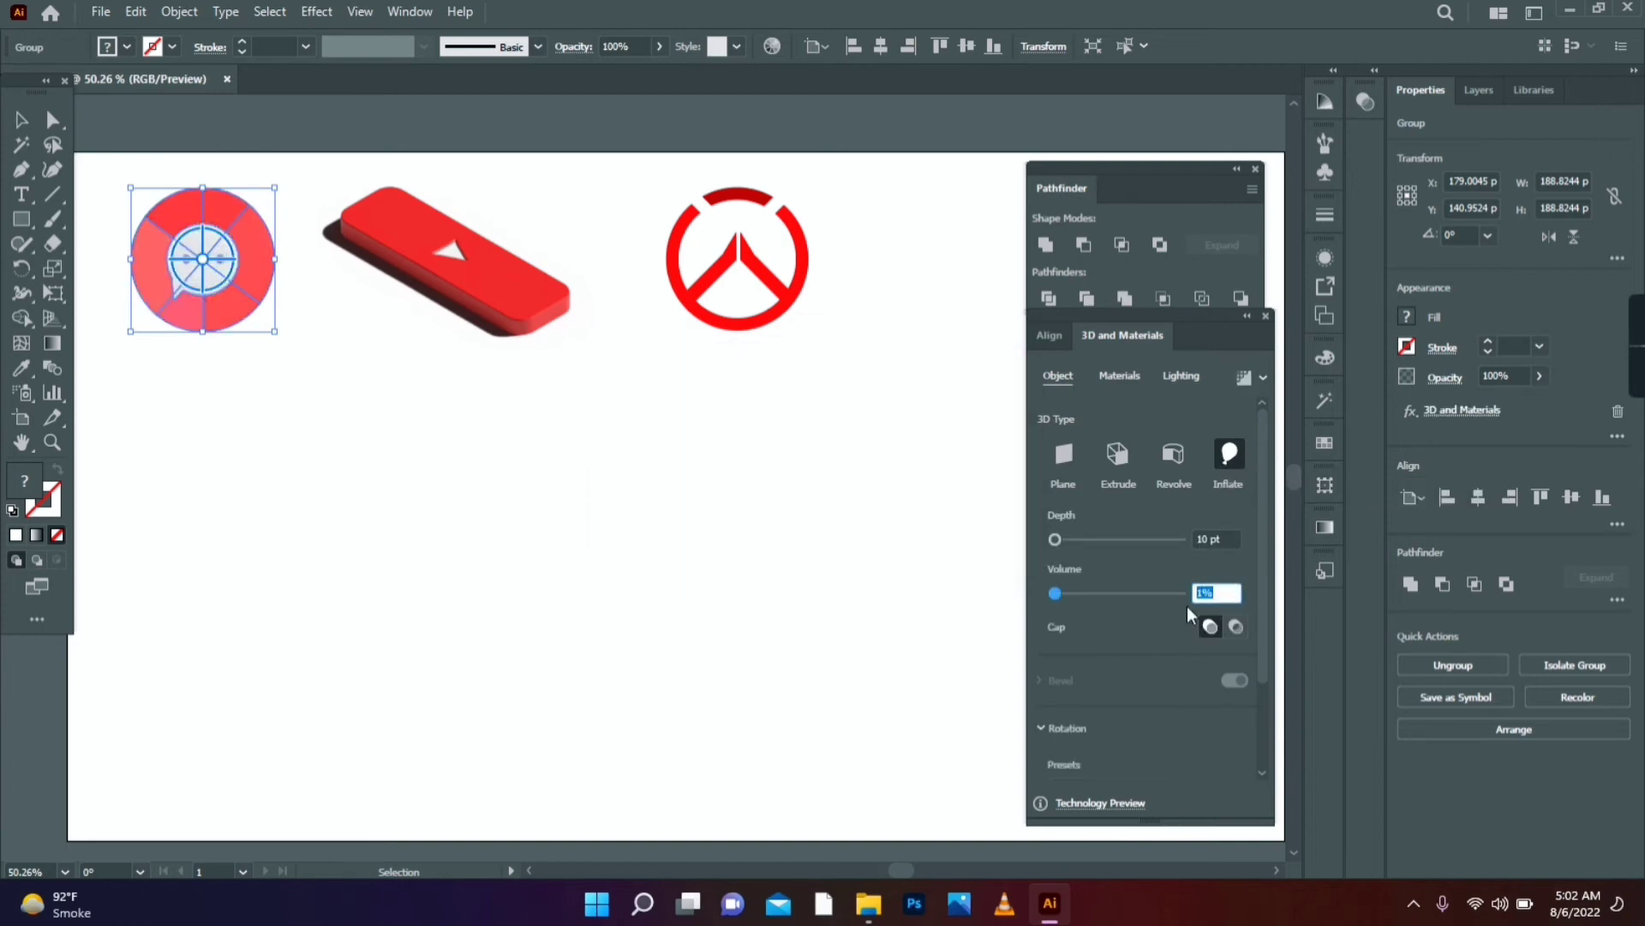
{"action": "type", "text": "15"}
{"action": "left_click", "coordinate": [1235, 539]}
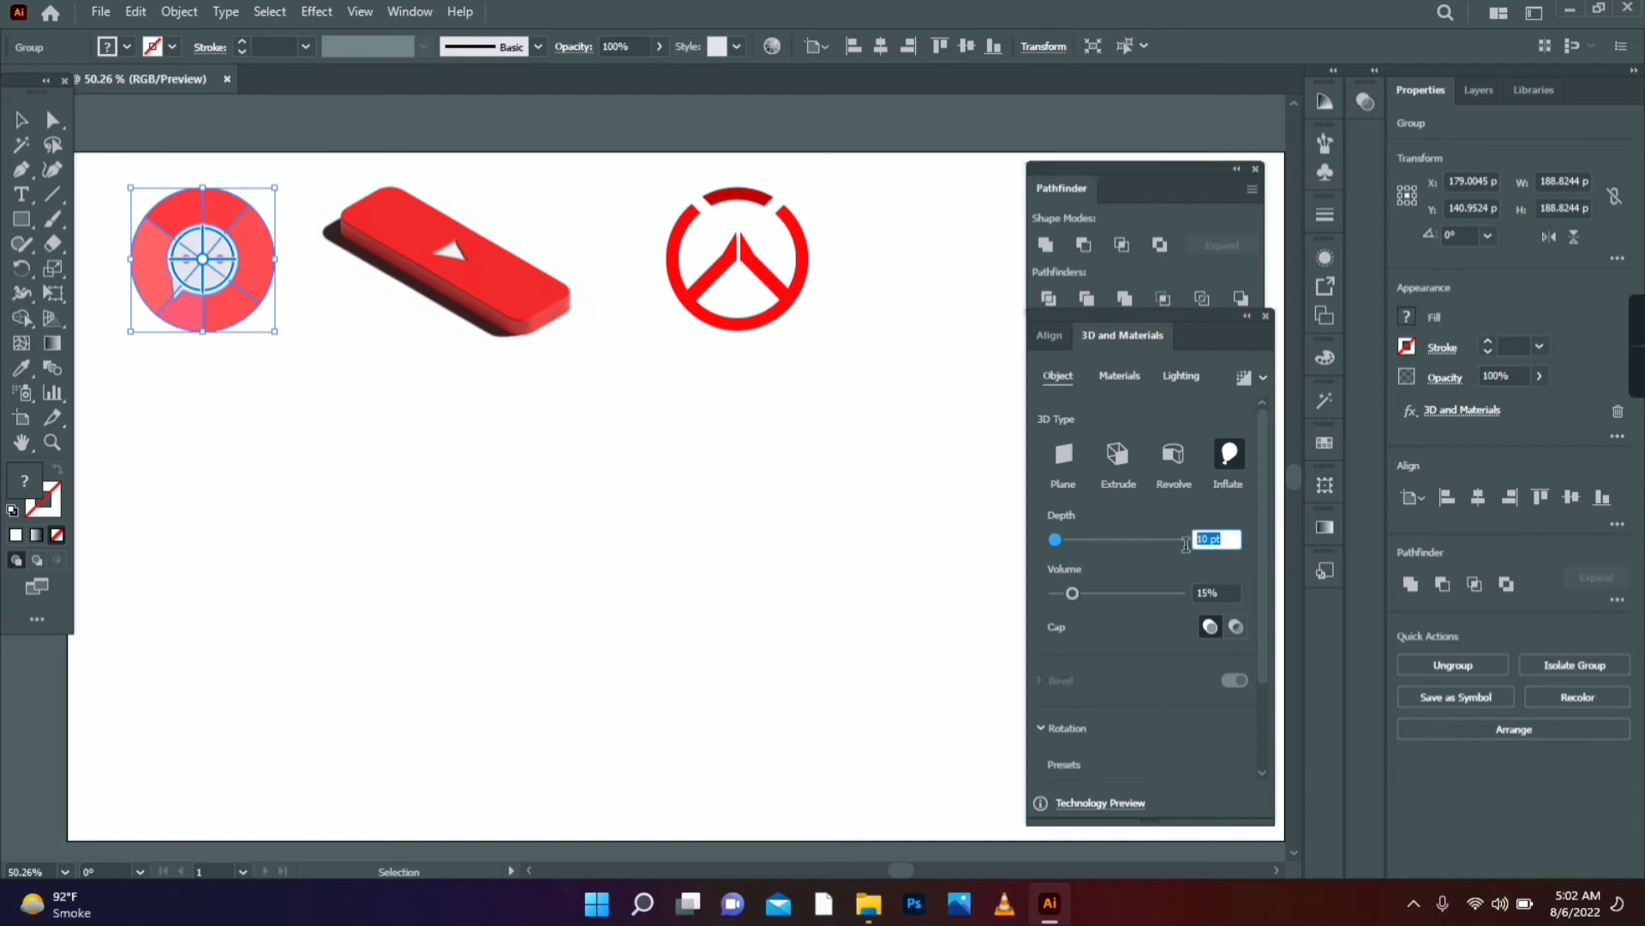
{"action": "type", "text": "20"}
{"action": "key", "text": "Return"}
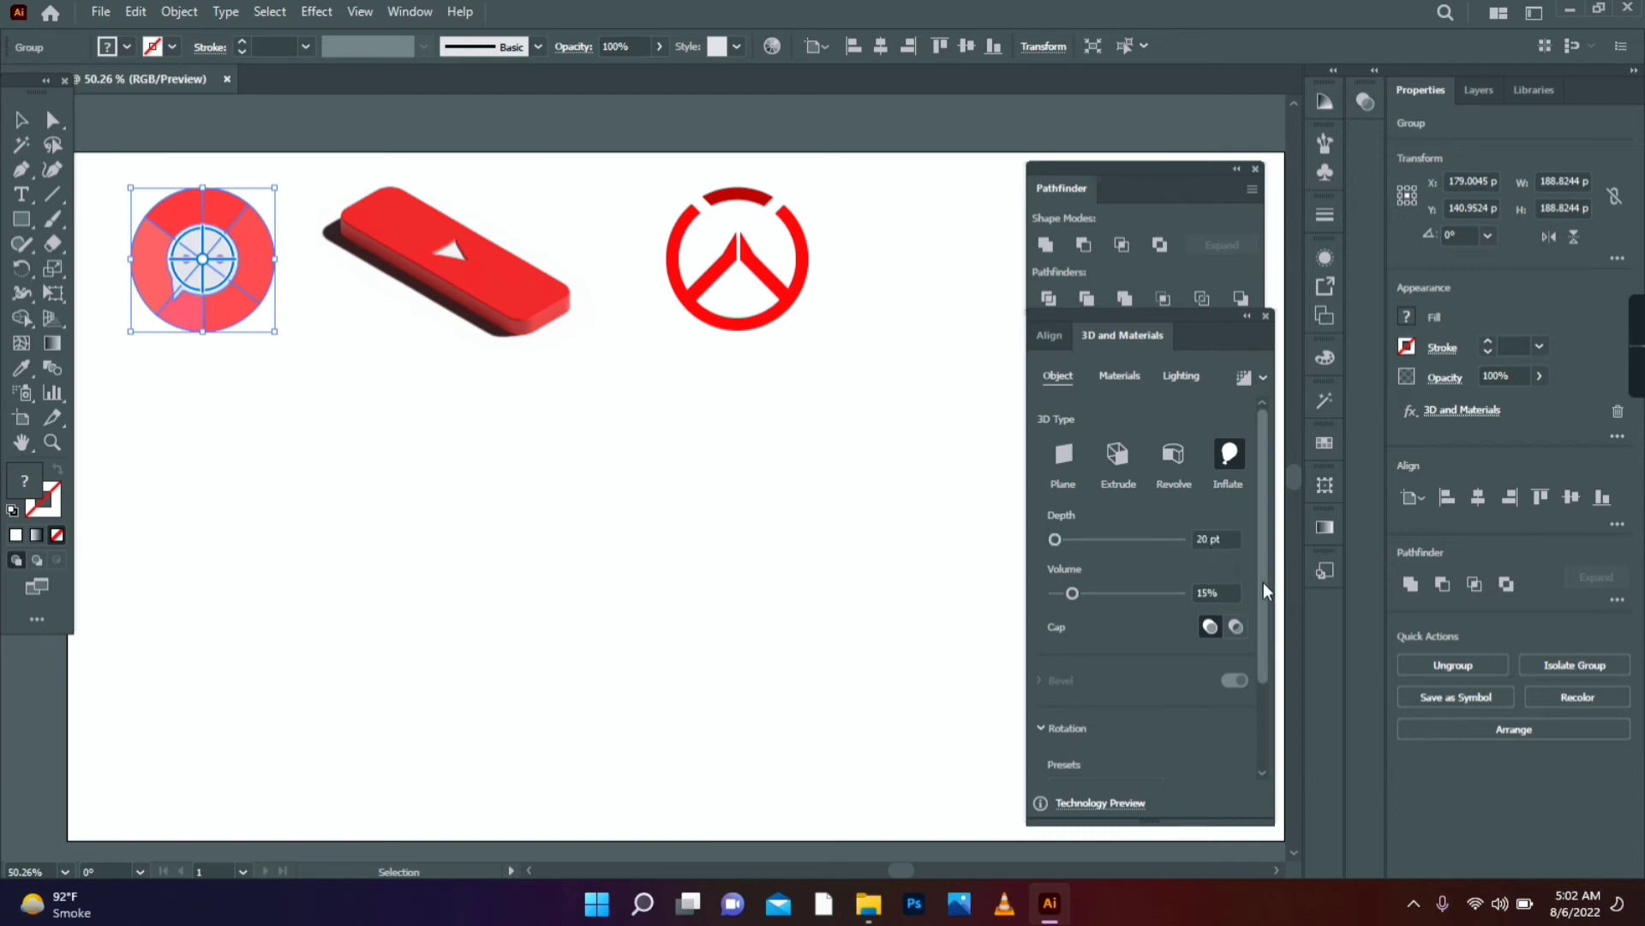
- Apply the Isometric Top rotation preset to the chat circle
{"action": "left_click_drag", "start_coordinate": [1263, 588], "coordinate": [1267, 681]}
{"action": "left_click", "coordinate": [1159, 673]}
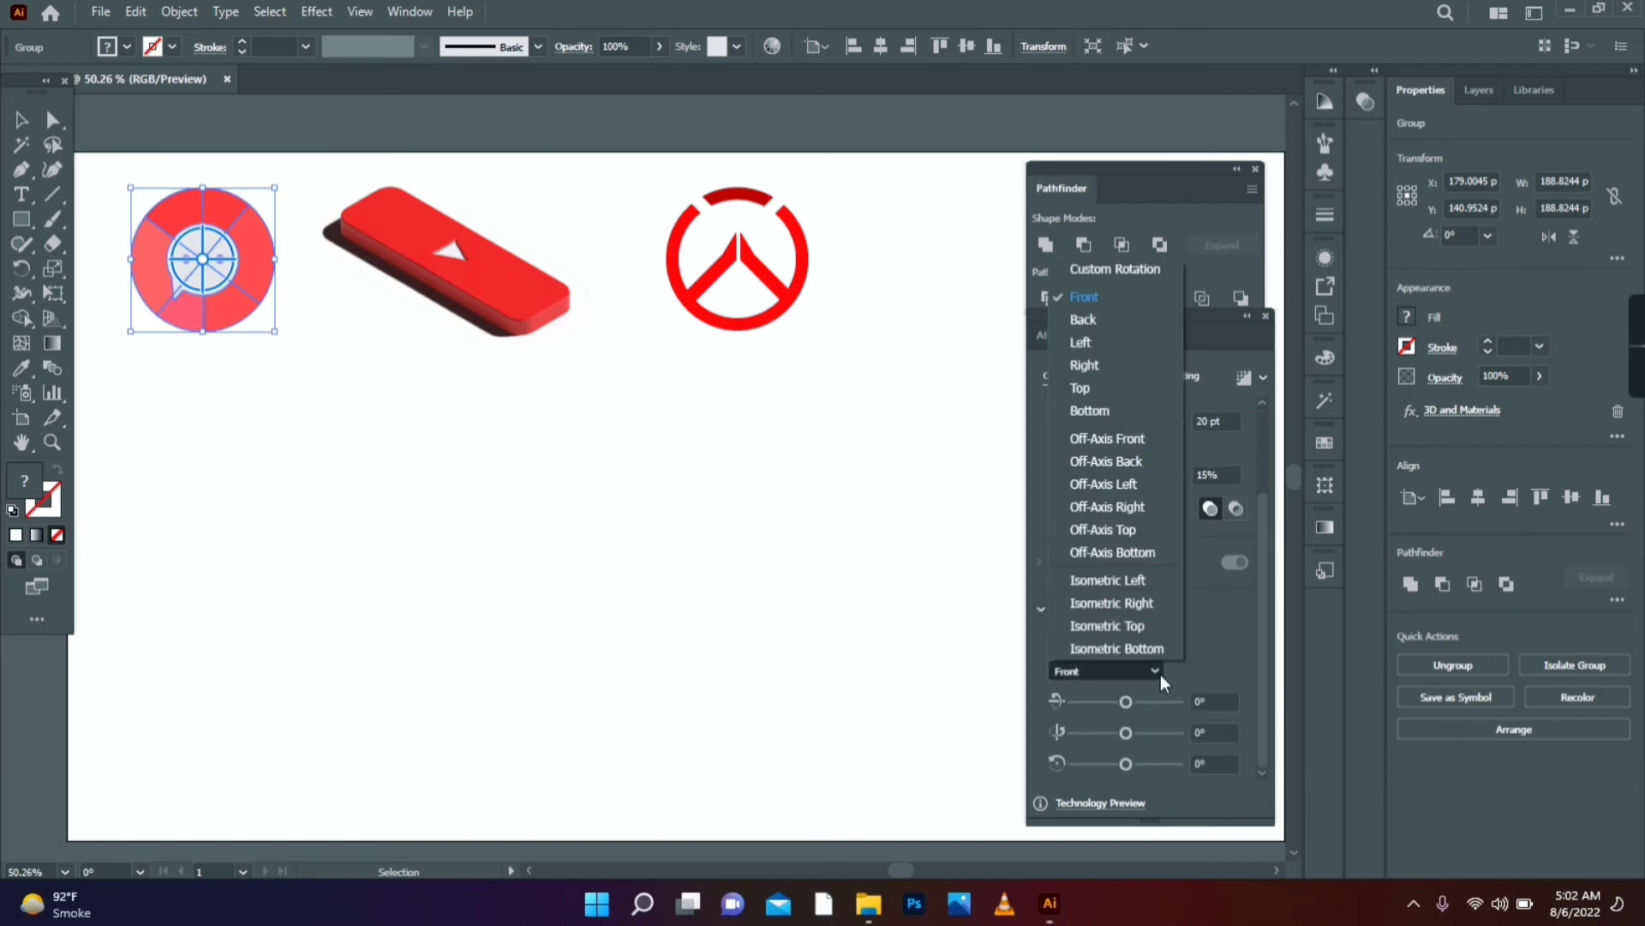
{"action": "left_click", "coordinate": [1150, 624]}
{"action": "left_click_drag", "start_coordinate": [1263, 633], "coordinate": [1263, 536]}
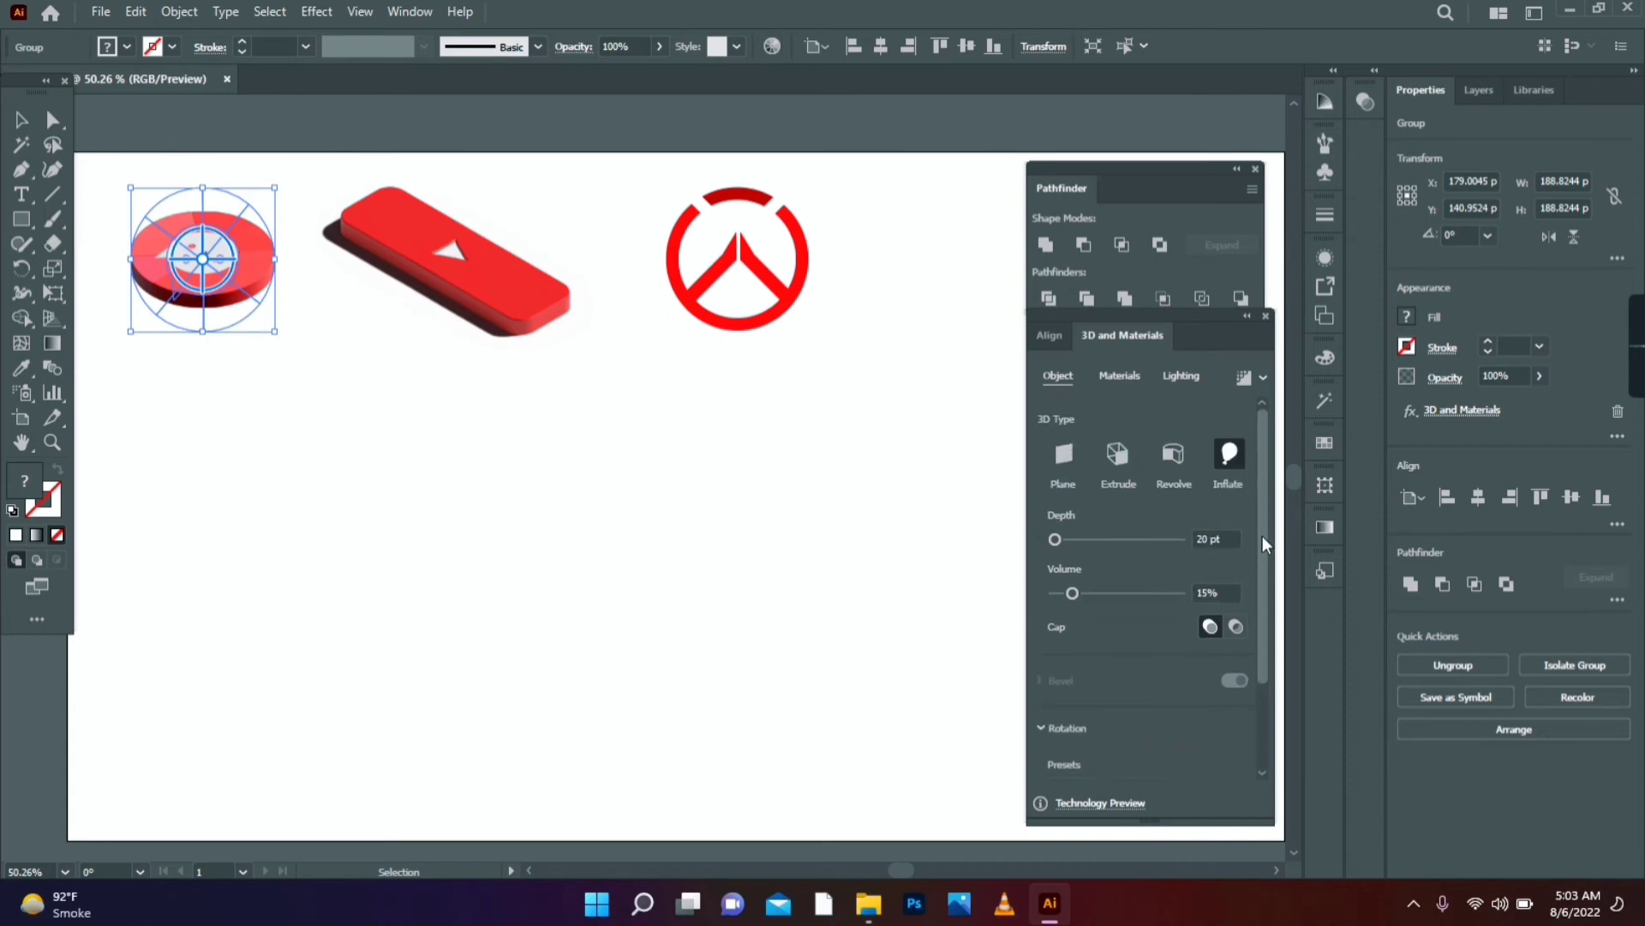
- Light it from the Right at 151° rotation, 39° height, 67% intensity, then move it below the icons
{"action": "left_click", "coordinate": [1181, 374]}
{"action": "left_click", "coordinate": [1174, 454]}
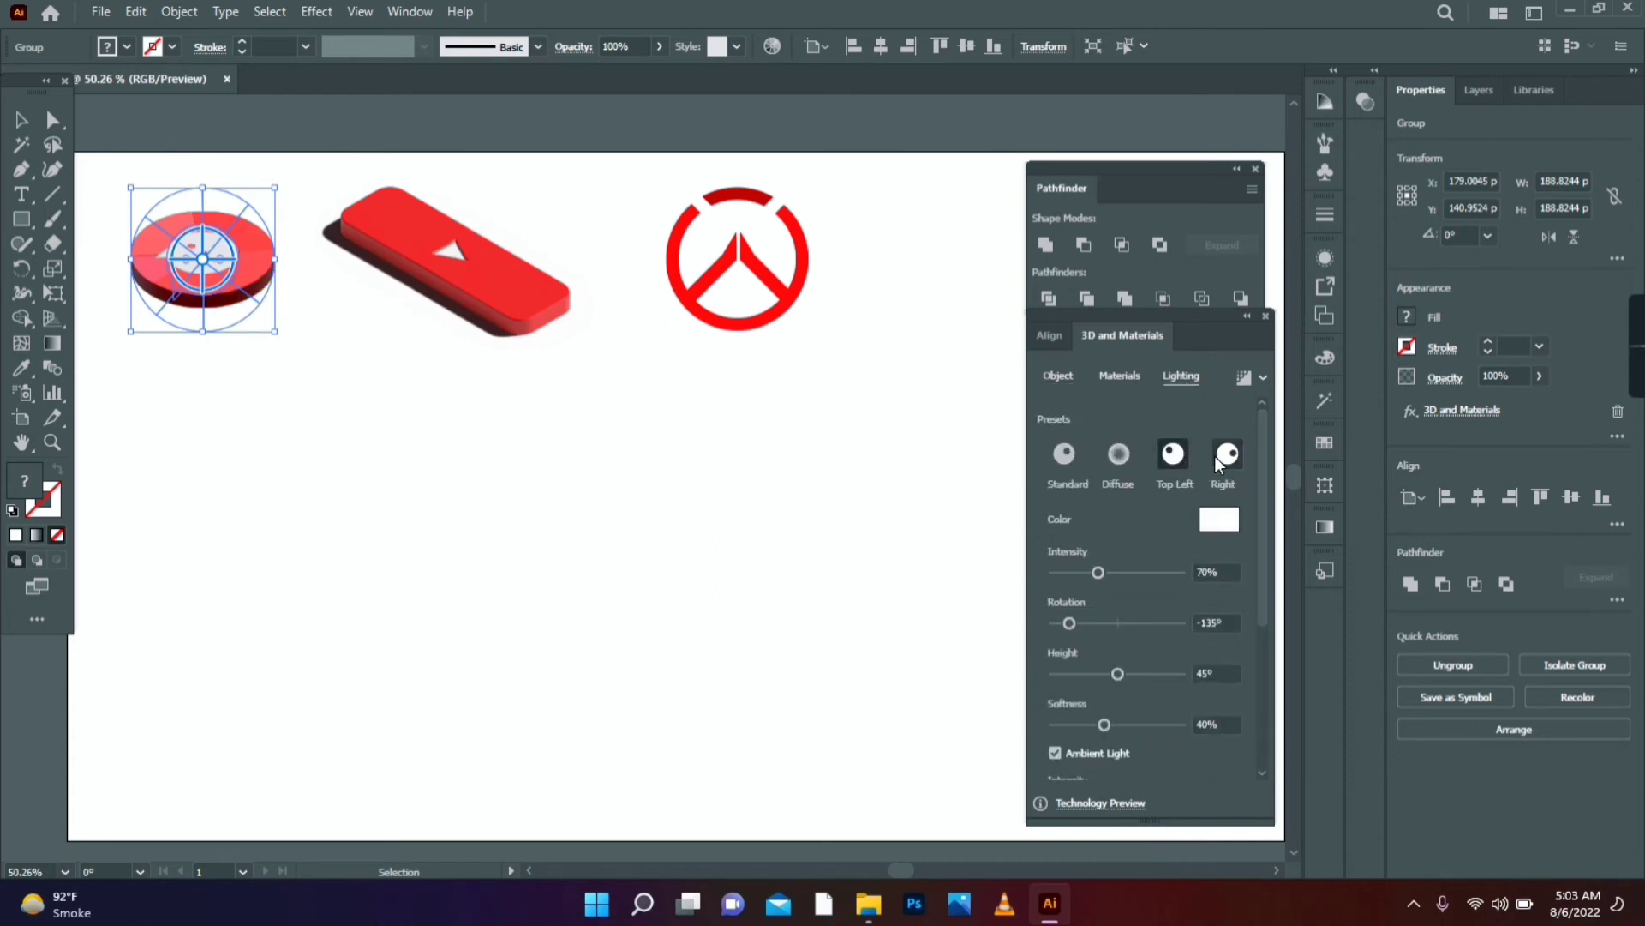
{"action": "left_click", "coordinate": [1220, 464]}
{"action": "left_click_drag", "start_coordinate": [1262, 467], "coordinate": [1248, 644]}
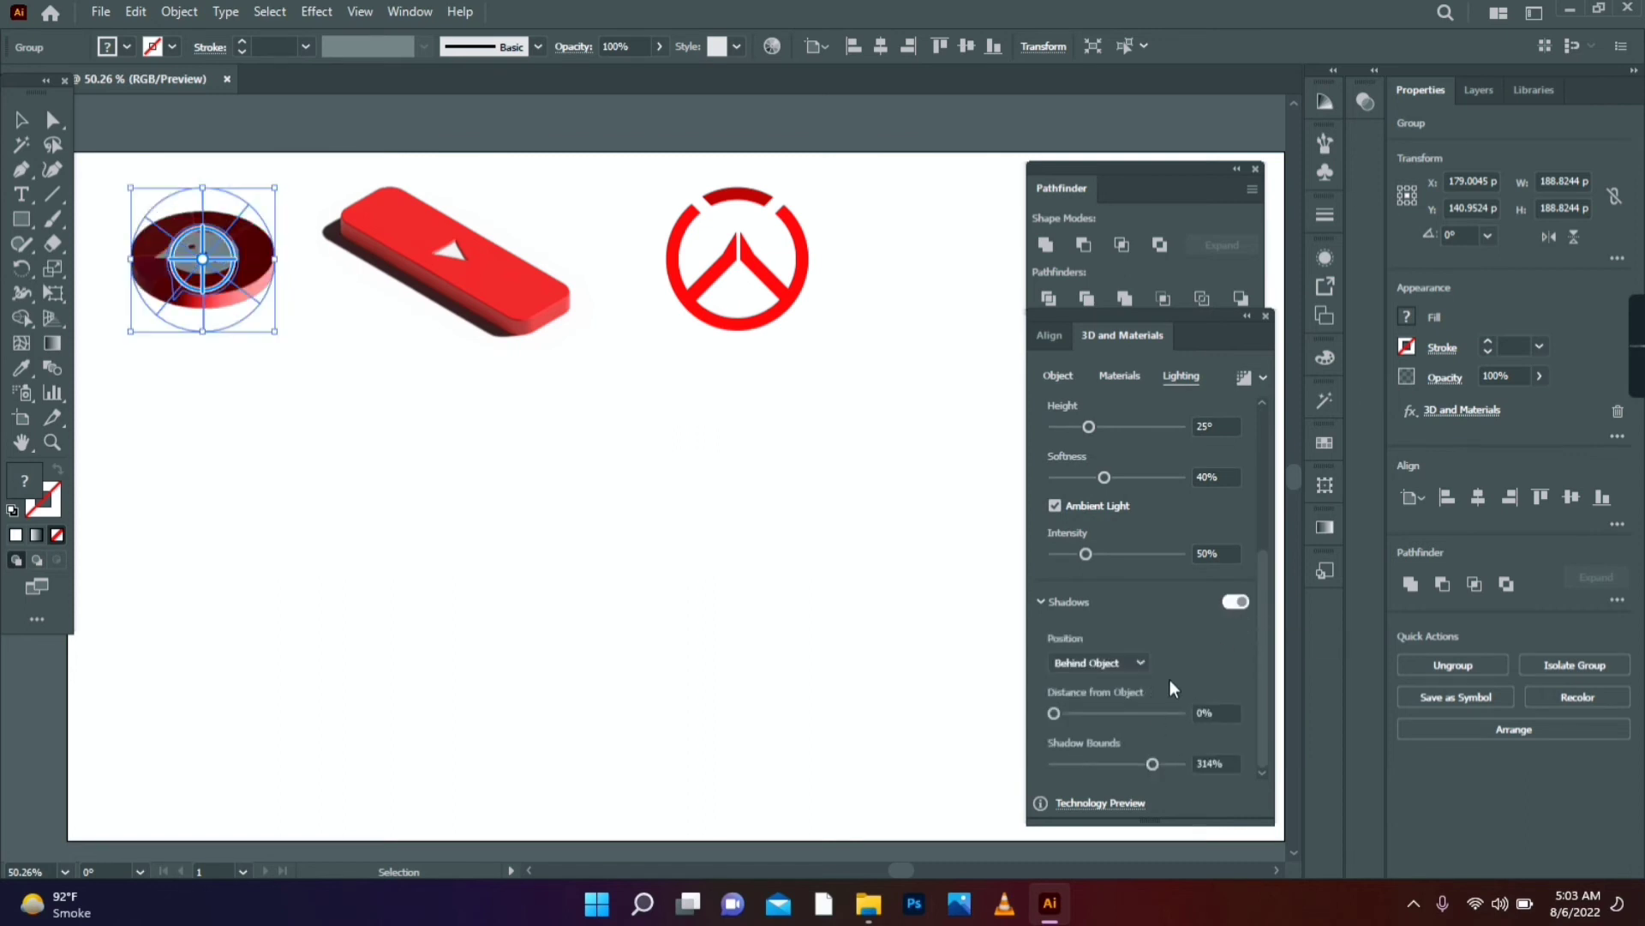
{"action": "left_click_drag", "start_coordinate": [1264, 638], "coordinate": [1256, 460]}
{"action": "mouse_move", "coordinate": [1149, 624]}
{"action": "left_mouse_down"}
{"action": "mouse_move", "coordinate": [1130, 624]}
{"action": "mouse_move", "coordinate": [1166, 633]}
{"action": "left_mouse_up"}
{"action": "left_click_drag", "start_coordinate": [1103, 677], "coordinate": [1111, 679]}
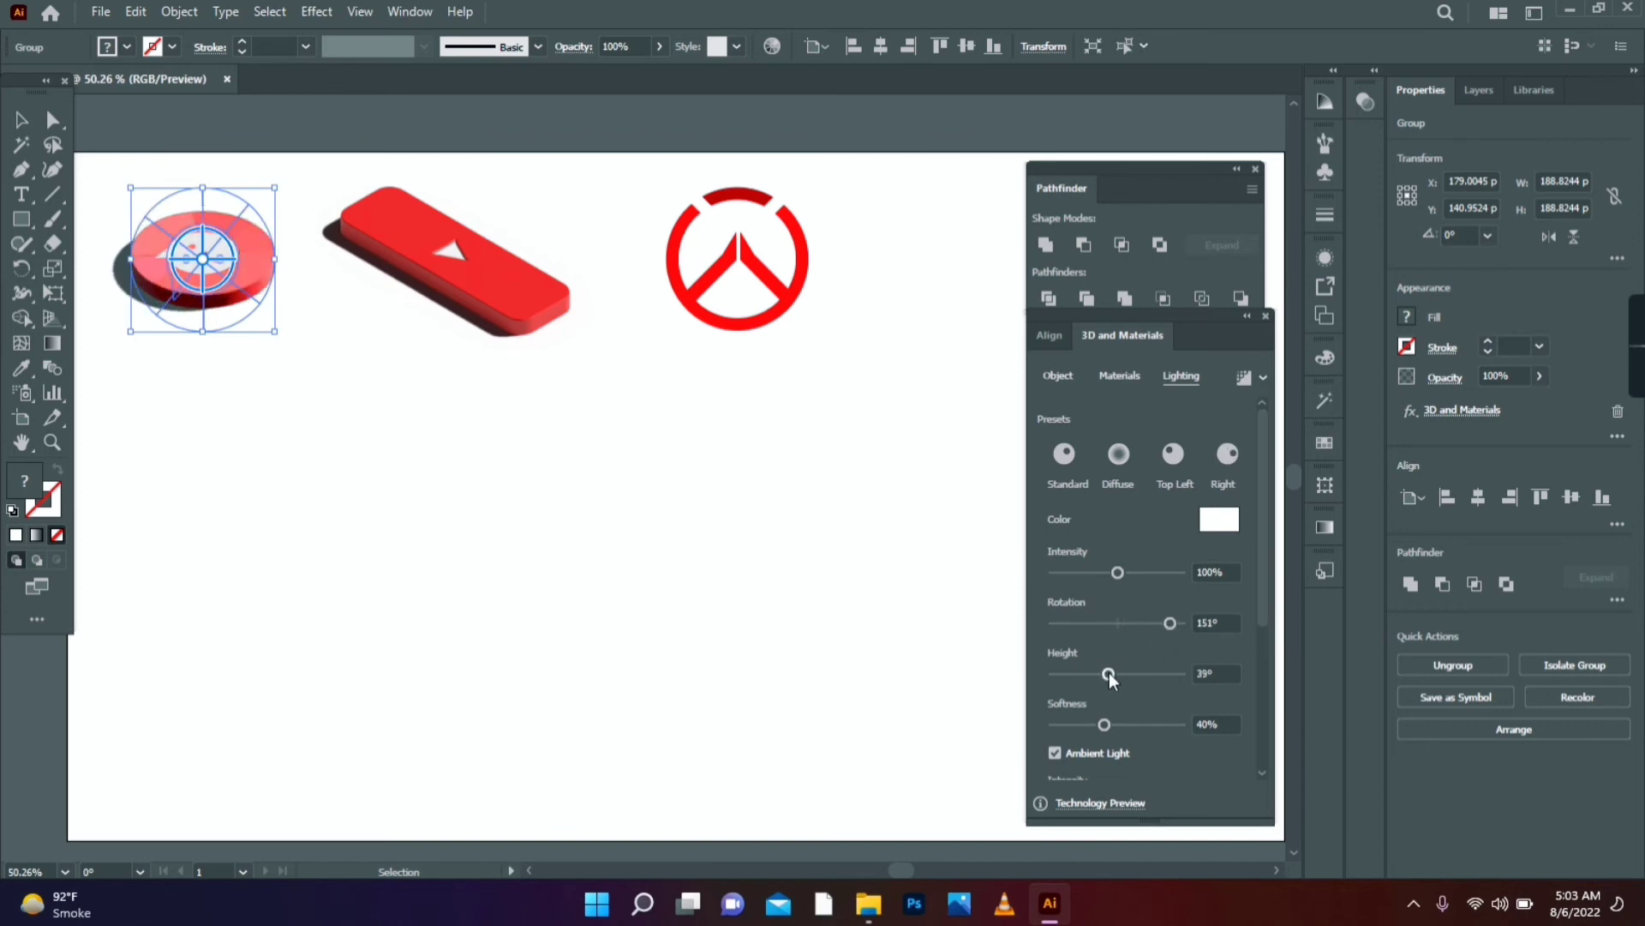
{"action": "left_click_drag", "start_coordinate": [1106, 573], "coordinate": [1097, 570]}
{"action": "scroll", "coordinate": [1244, 626], "scroll_direction": "down", "scroll_amount": 4}
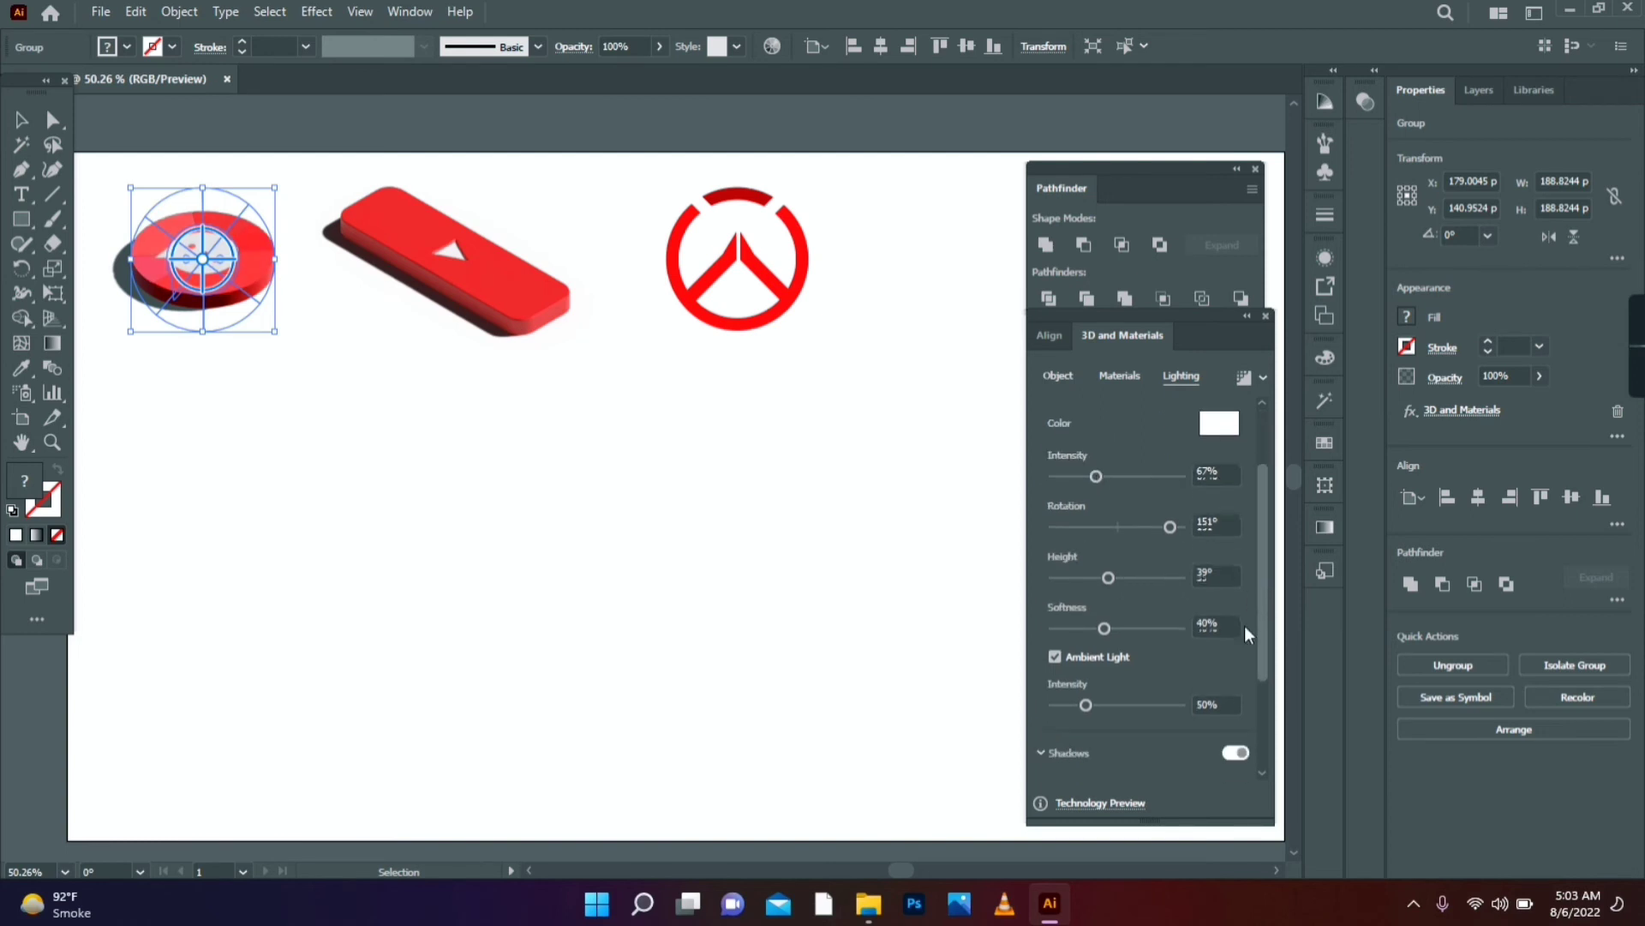
{"action": "left_click_drag", "start_coordinate": [1262, 615], "coordinate": [1267, 517]}
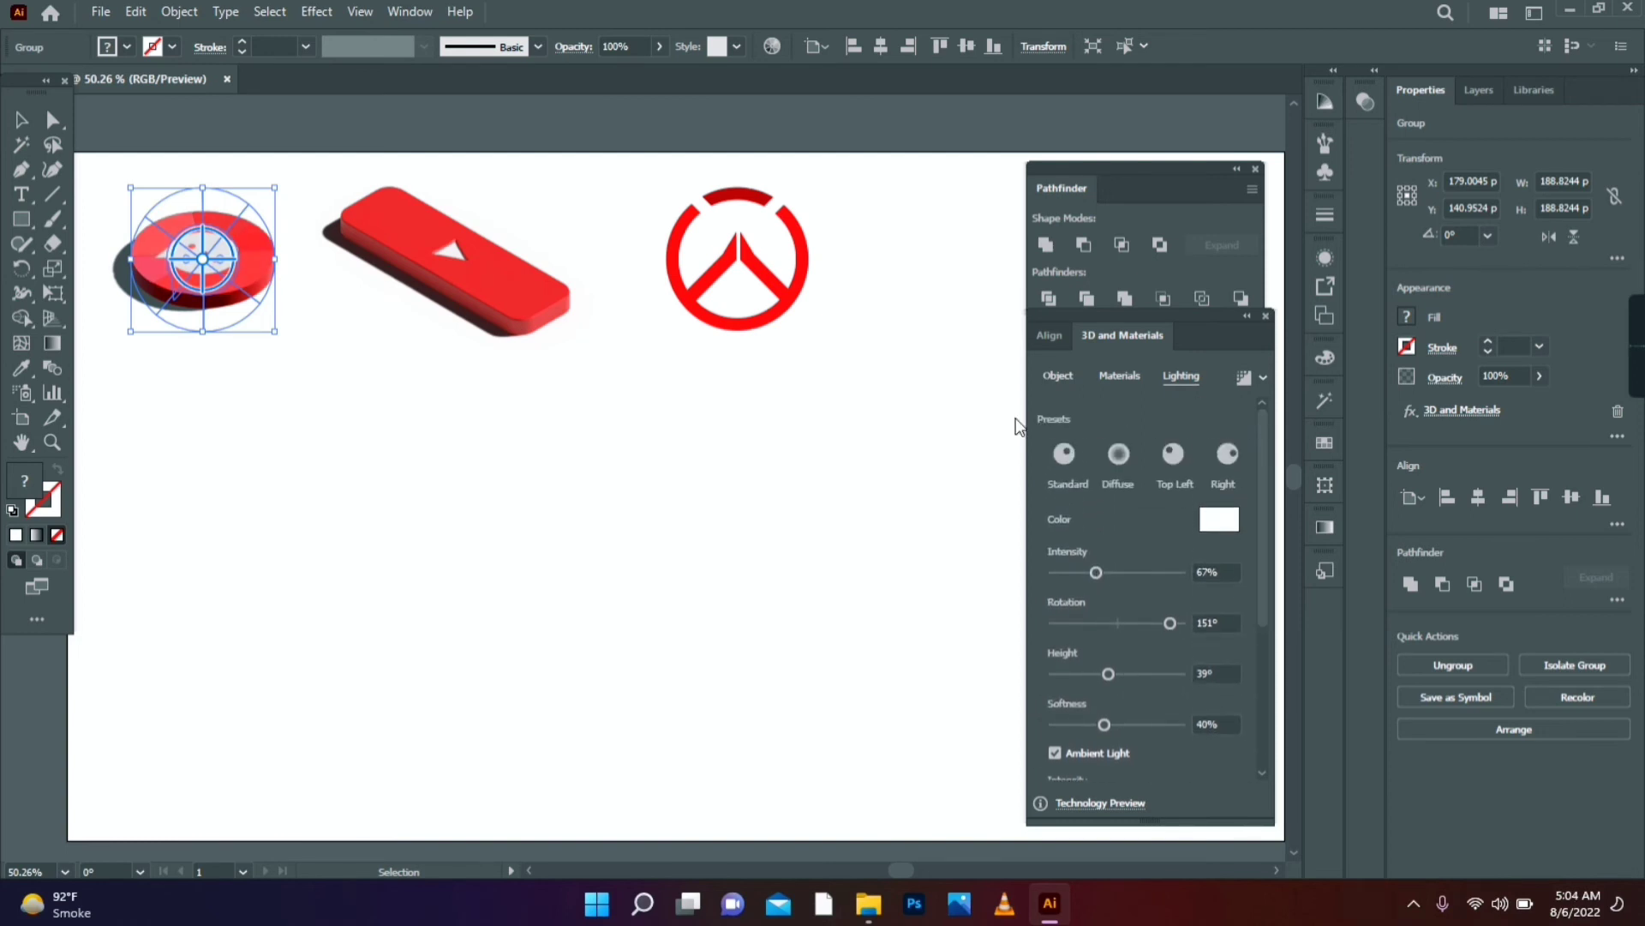
{"action": "left_click", "coordinate": [643, 421]}
{"action": "left_click_drag", "start_coordinate": [221, 280], "coordinate": [576, 531]}
- Move the ring logo down-right and apply 3D Inflate with Volume 15% and depth 22 pt
{"action": "left_click", "coordinate": [747, 324]}
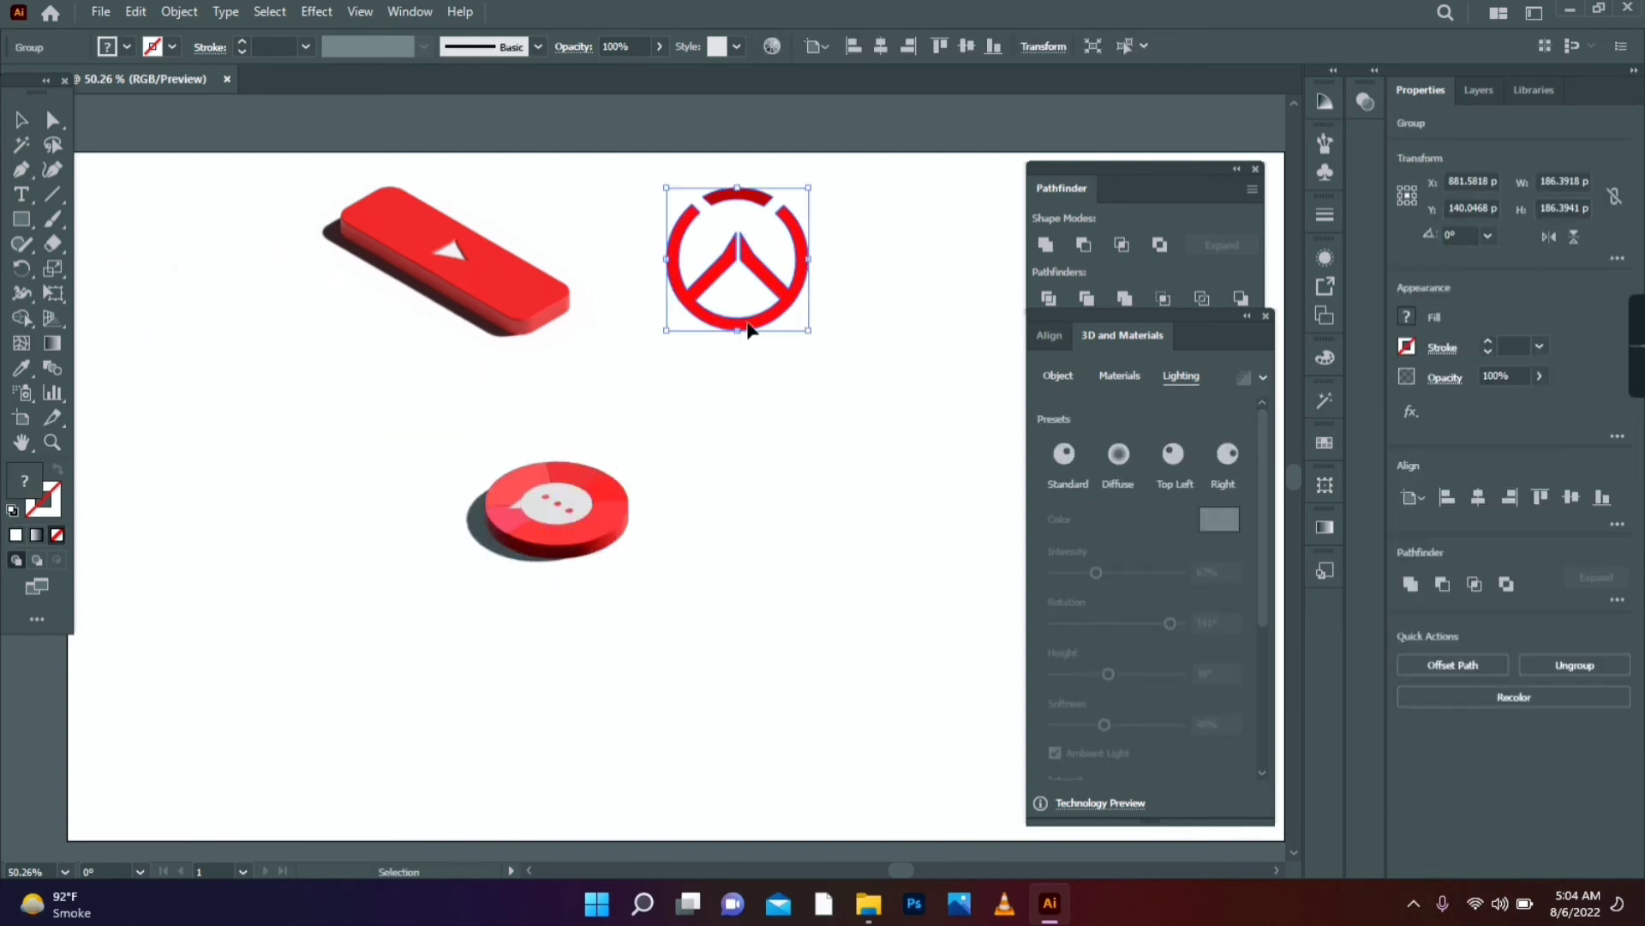
{"action": "left_click_drag", "start_coordinate": [748, 329], "coordinate": [776, 461]}
{"action": "left_click", "coordinate": [1057, 375]}
{"action": "left_click", "coordinate": [1230, 454]}
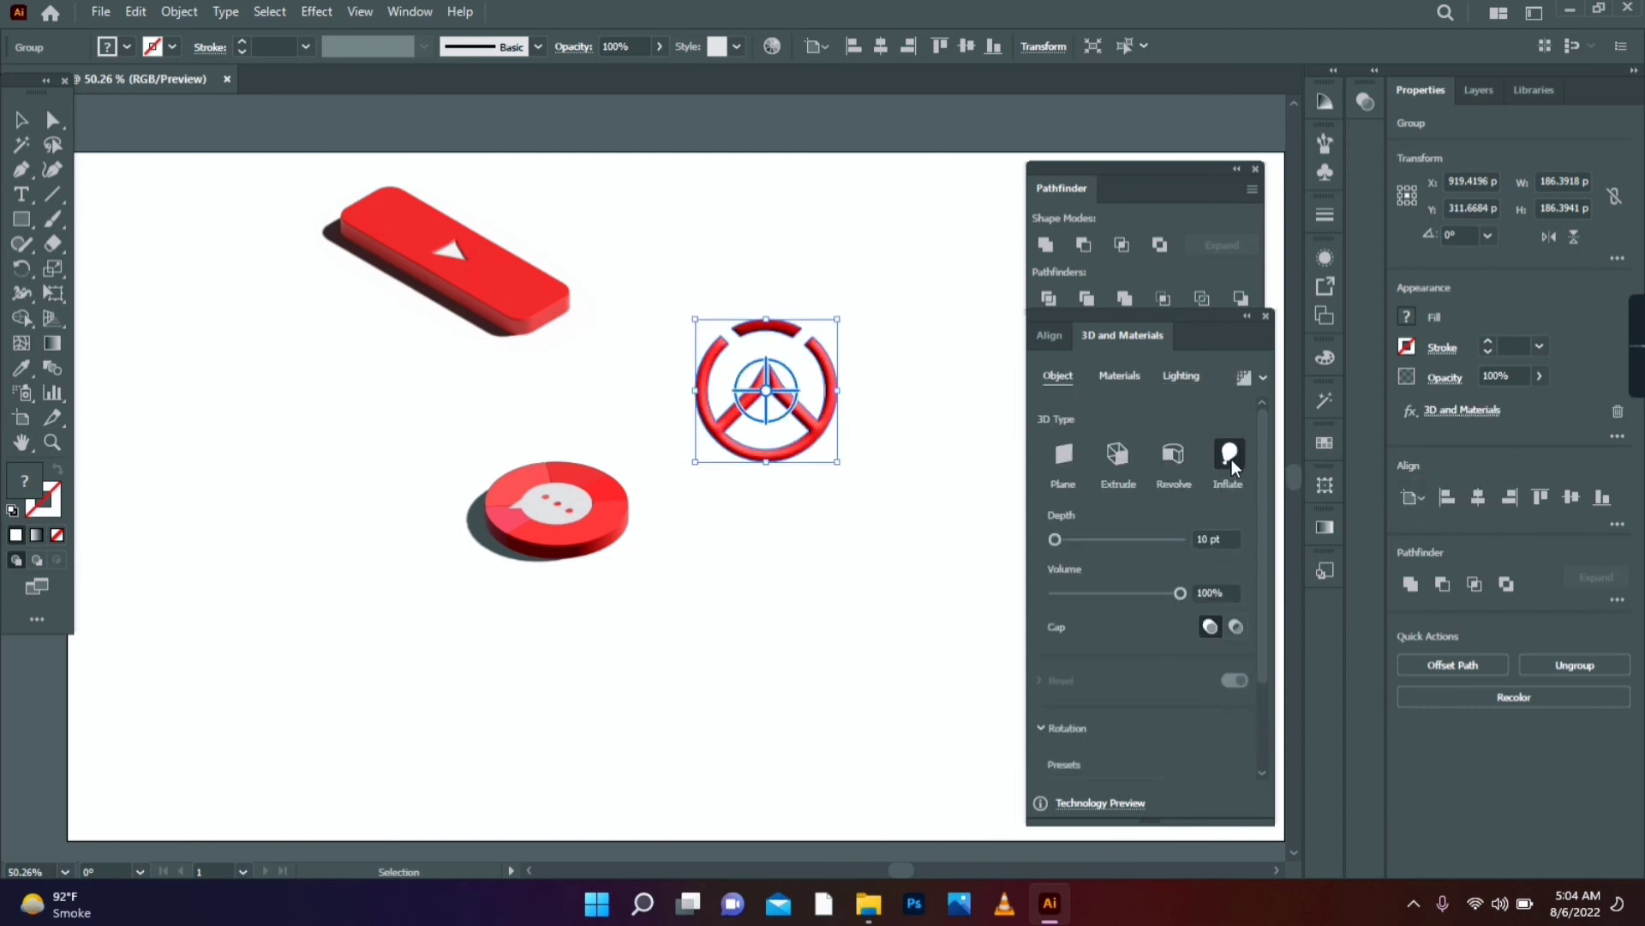
{"action": "left_click", "coordinate": [1208, 592]}
{"action": "type", "text": "15"}
{"action": "left_click", "coordinate": [1217, 539]}
{"action": "type", "text": "22"}
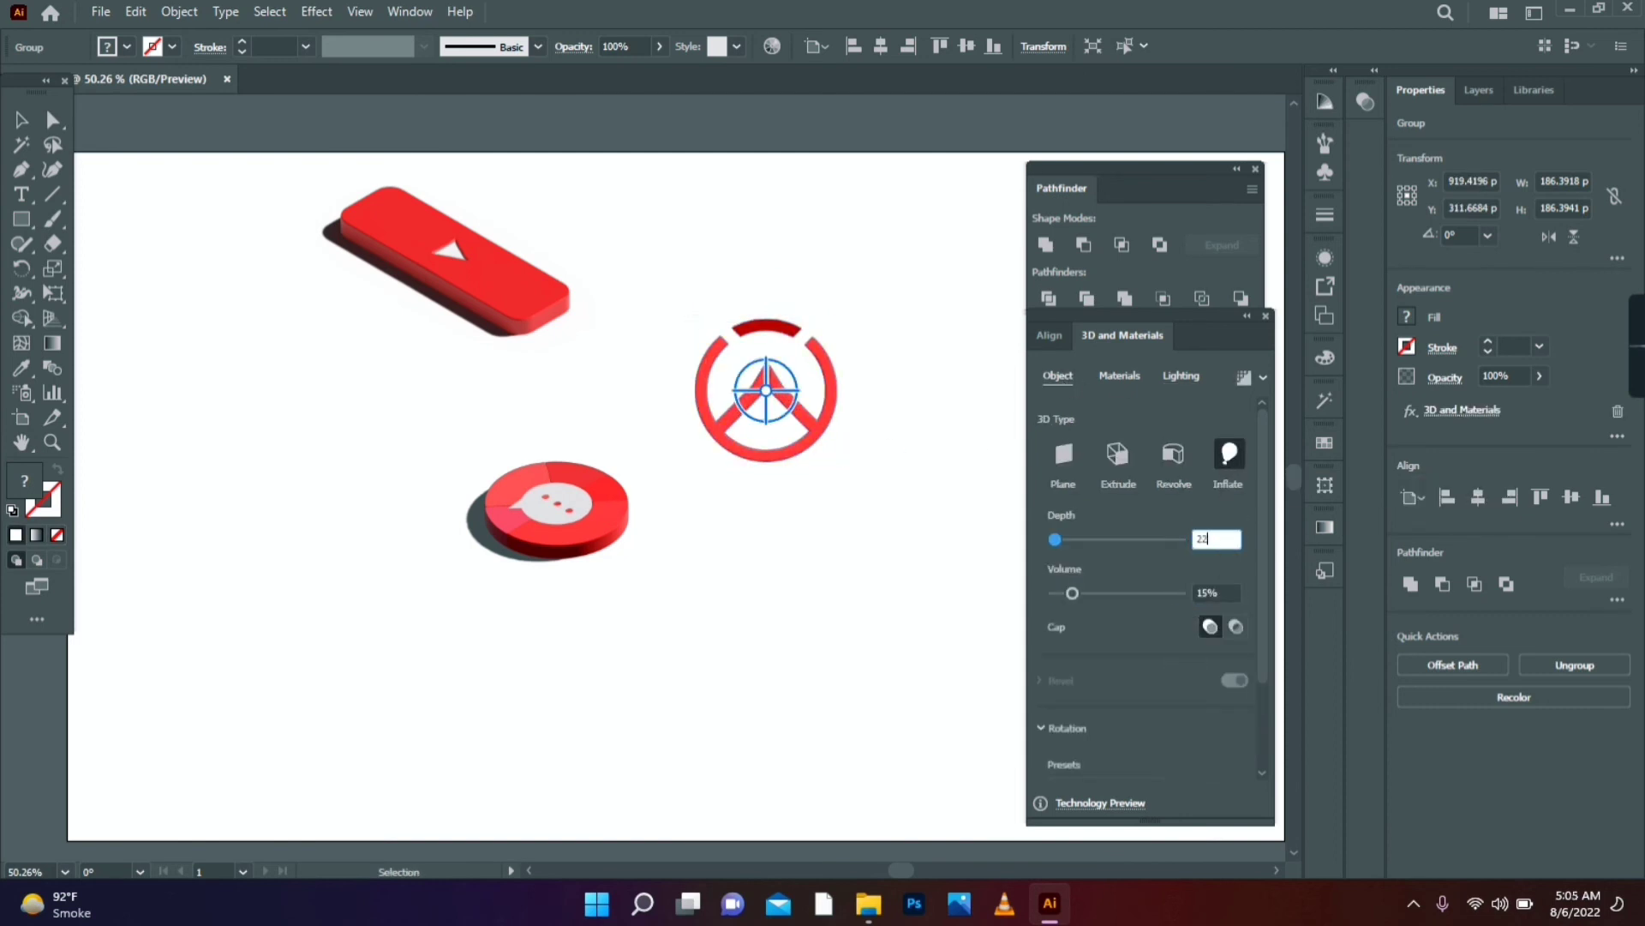
{"action": "key", "text": "Return"}
- Turn on Shadows for the inflated ring in its lighting settings
{"action": "scroll", "coordinate": [1142, 627], "scroll_direction": "down", "scroll_amount": 3}
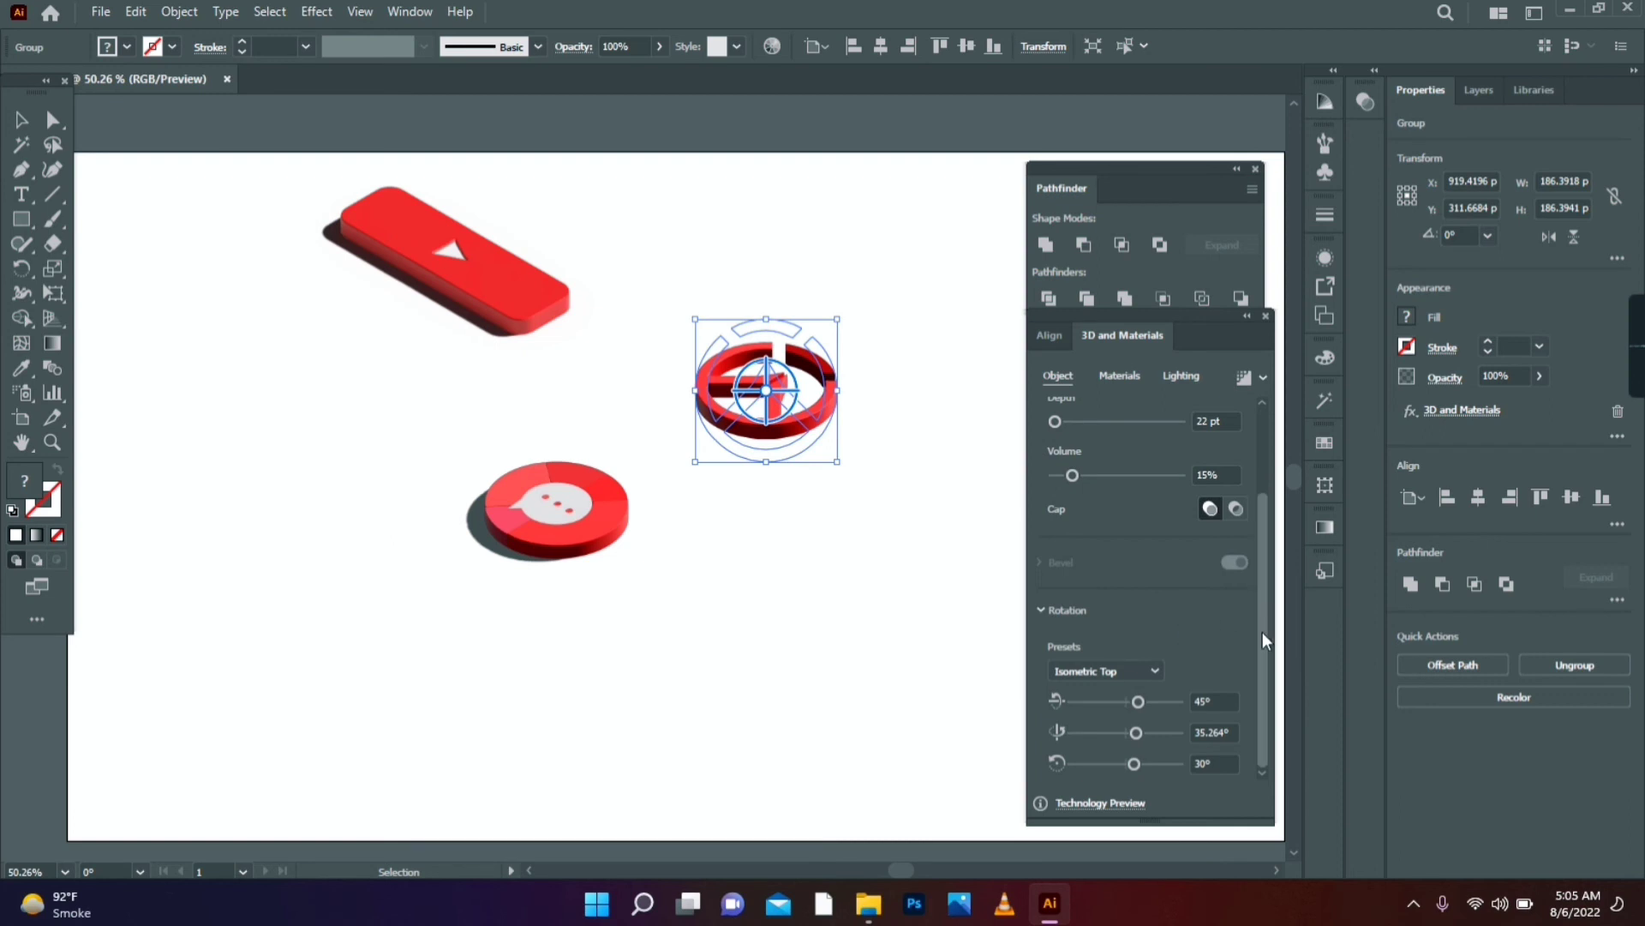
{"action": "left_click", "coordinate": [1181, 376]}
{"action": "scroll", "coordinate": [1199, 583], "scroll_direction": "down", "scroll_amount": 3}
{"action": "left_click", "coordinate": [1235, 617]}
{"action": "scroll", "coordinate": [1145, 764], "scroll_direction": "down", "scroll_amount": 1}
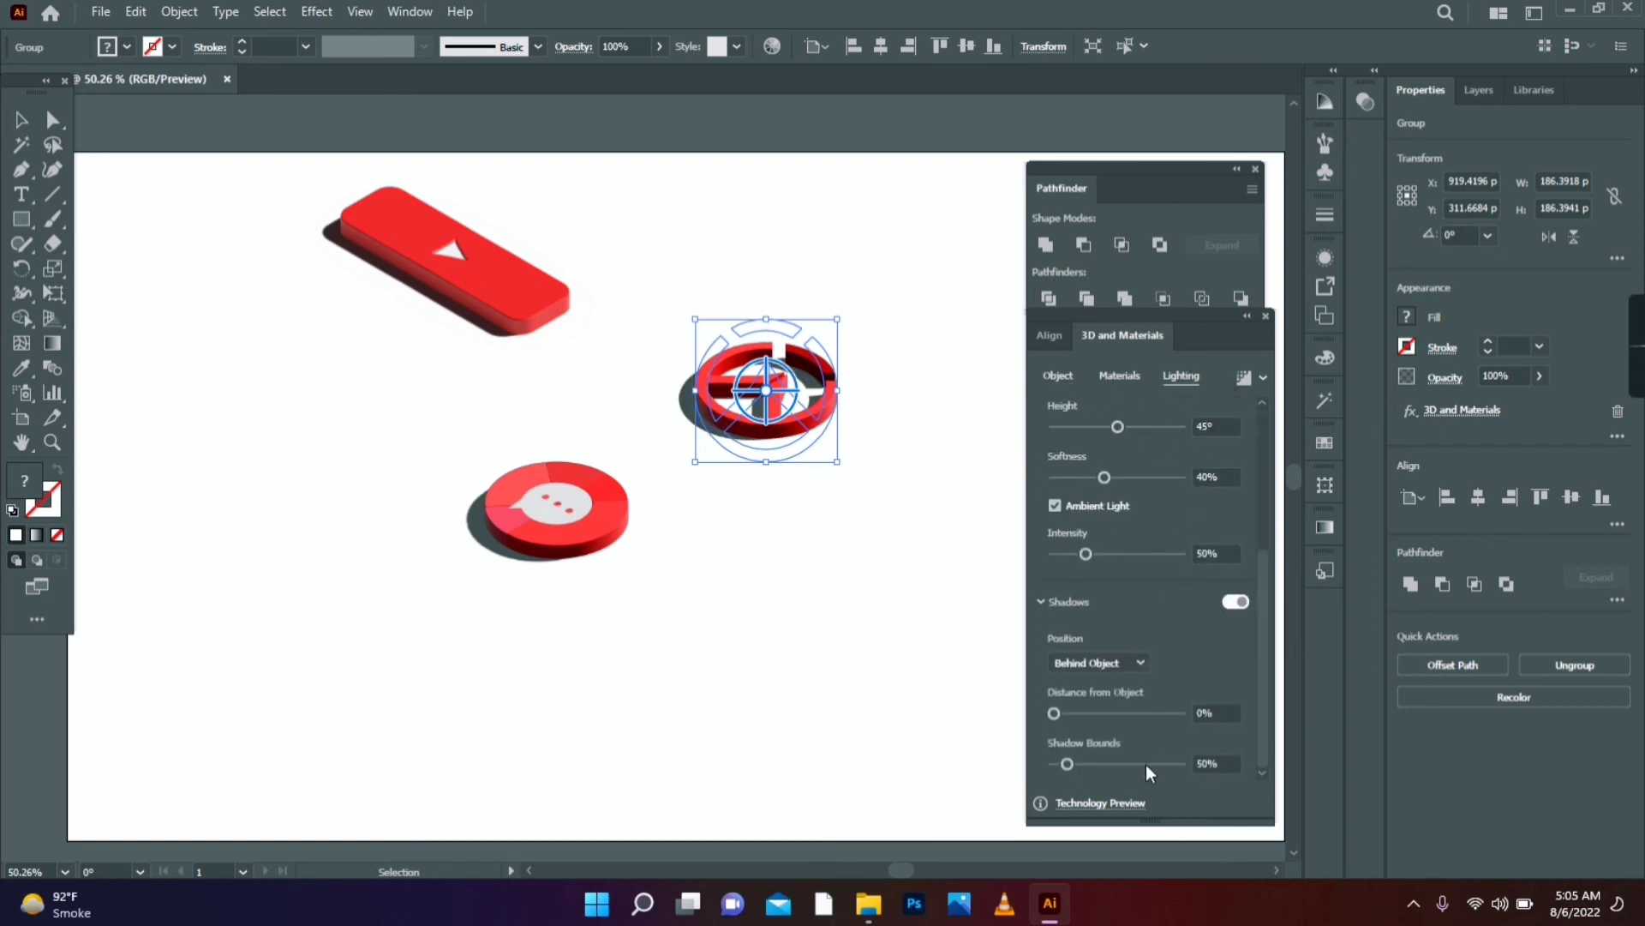
{"action": "left_click_drag", "start_coordinate": [1265, 678], "coordinate": [1253, 515]}
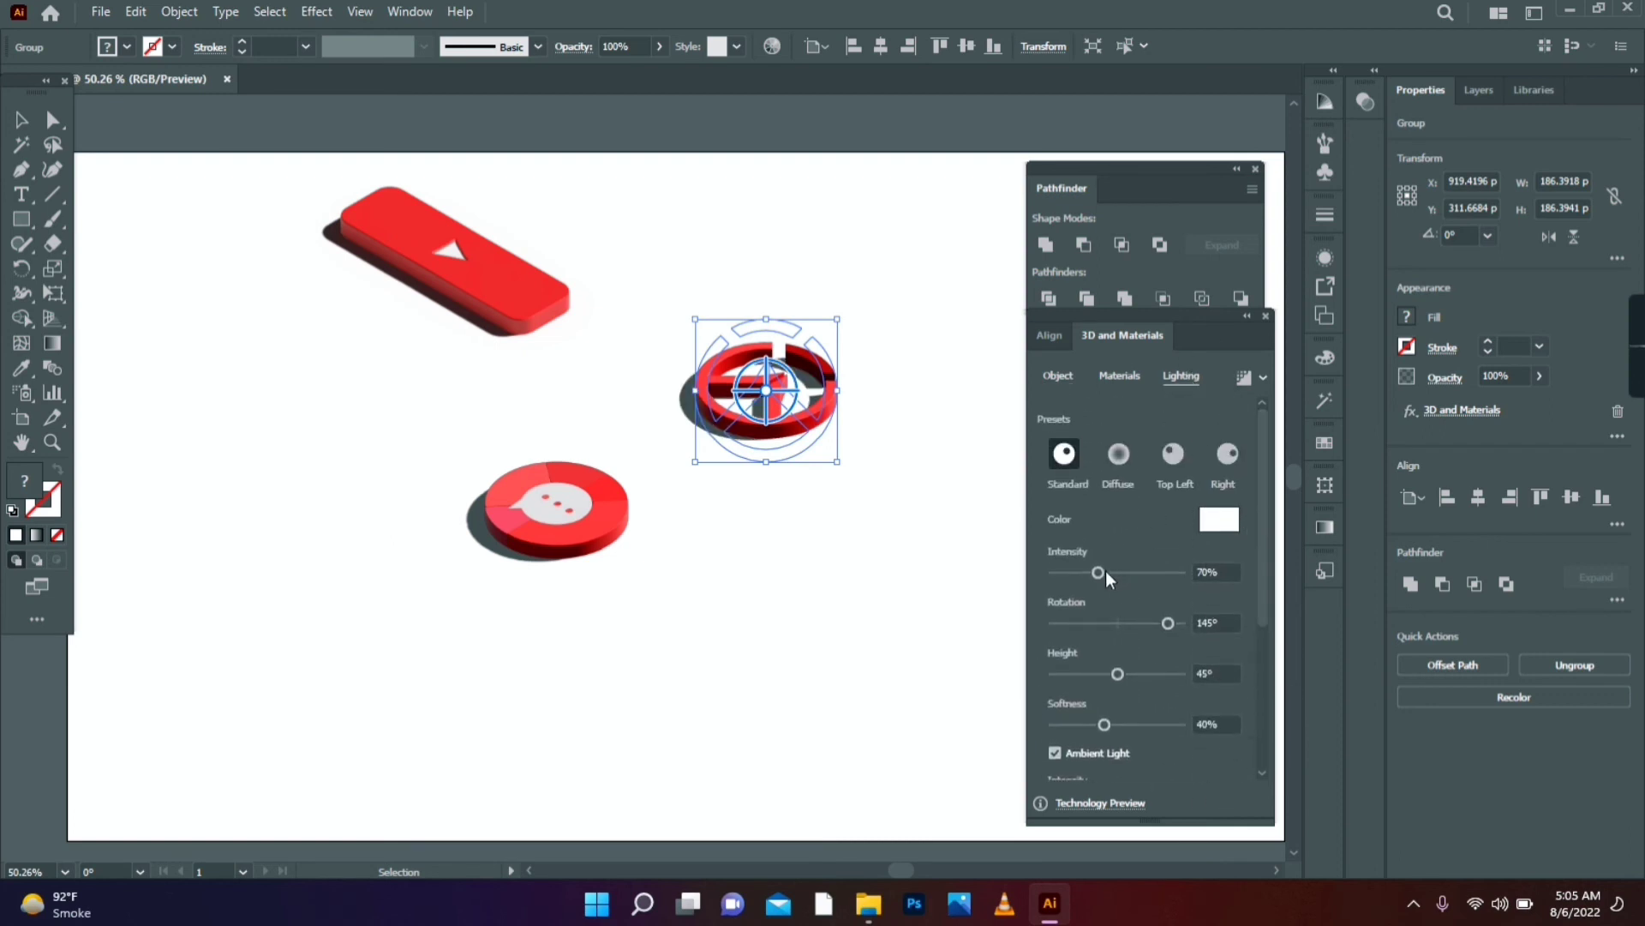
- Raise the ring's 3D depth to 29 pt
{"action": "left_click", "coordinate": [1058, 375]}
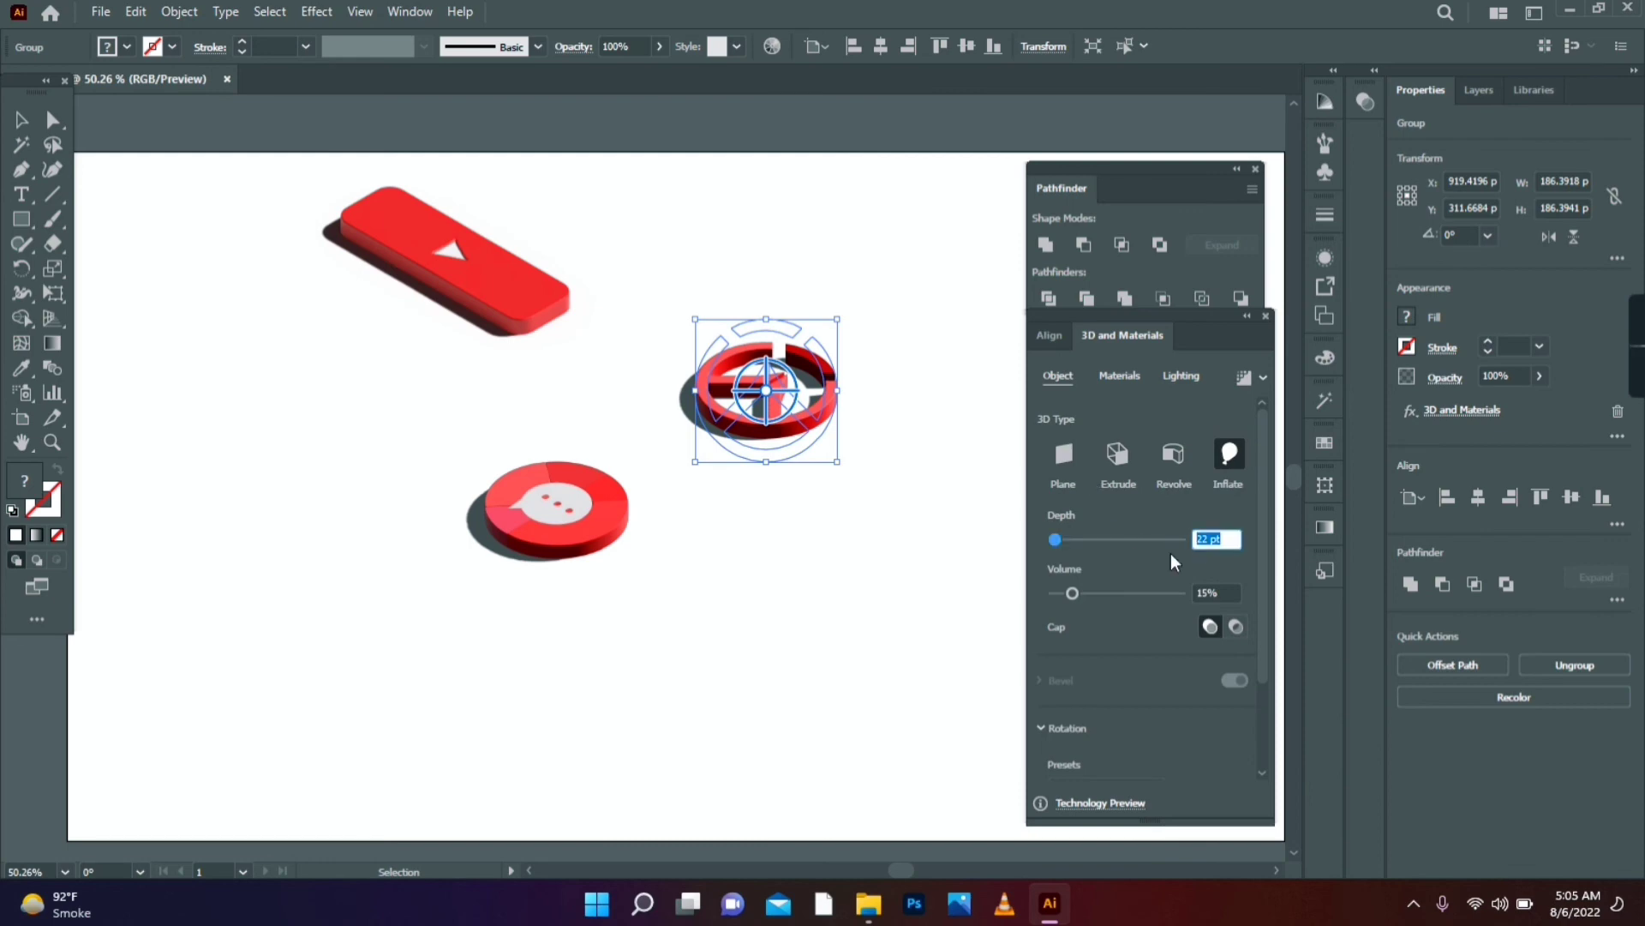
{"action": "type", "text": "33"}
{"action": "type", "text": "29"}
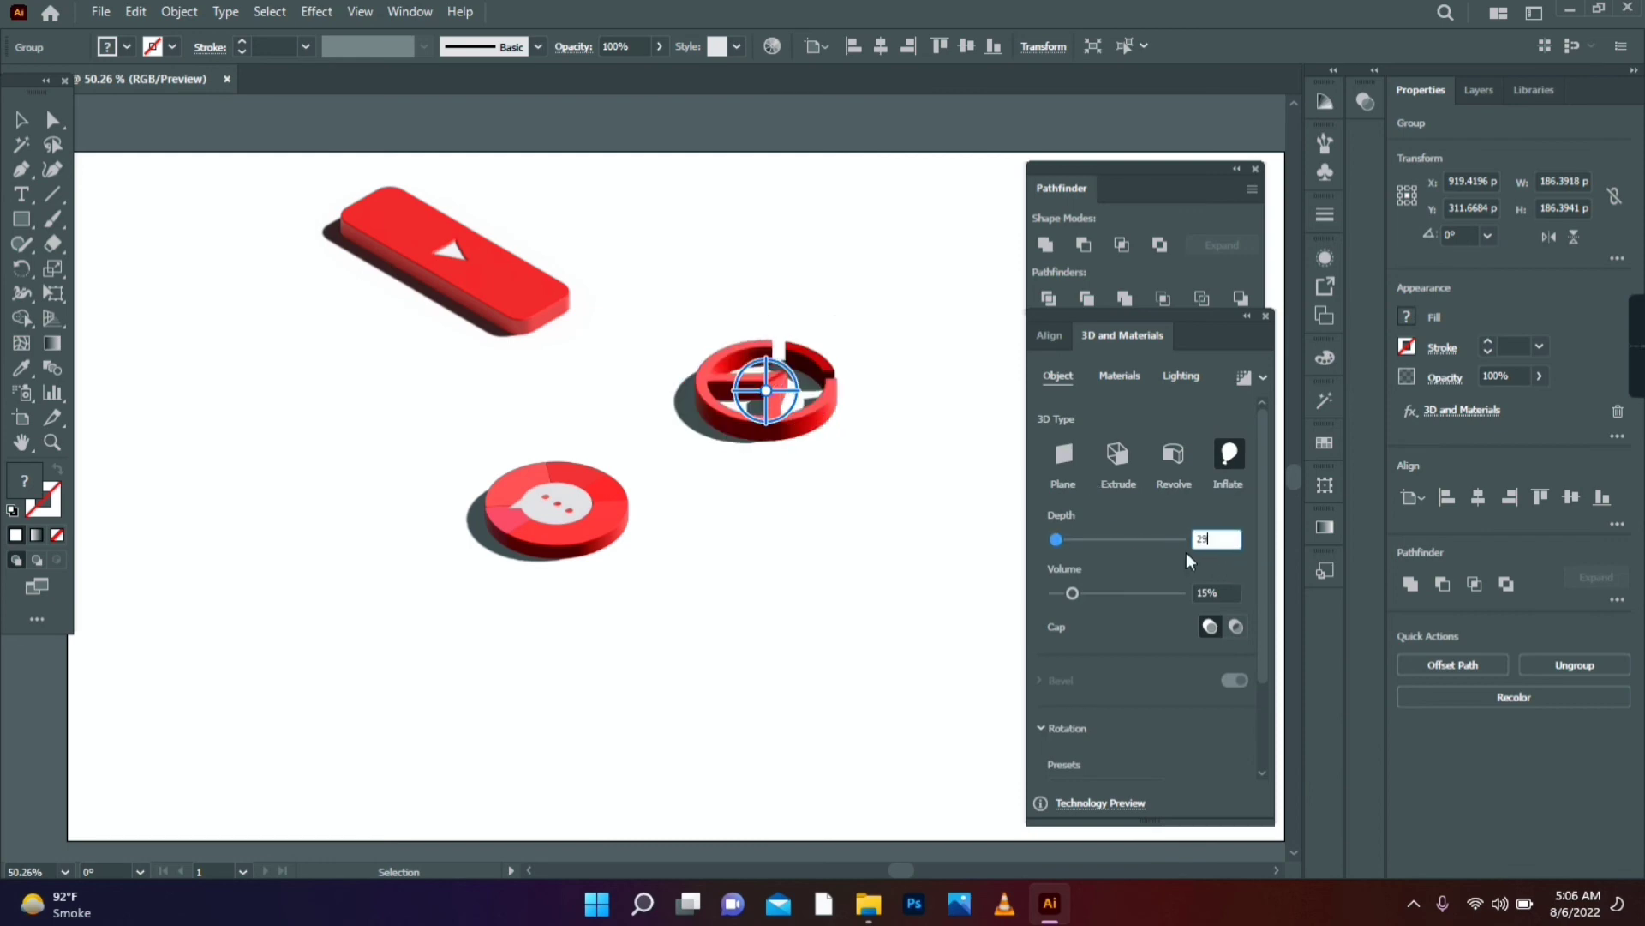
{"action": "key", "text": "Tab"}
{"action": "left_click_drag", "start_coordinate": [1266, 583], "coordinate": [1262, 671]}
- Gather the ring, chat disk and play button closer together
{"action": "left_click", "coordinate": [860, 480]}
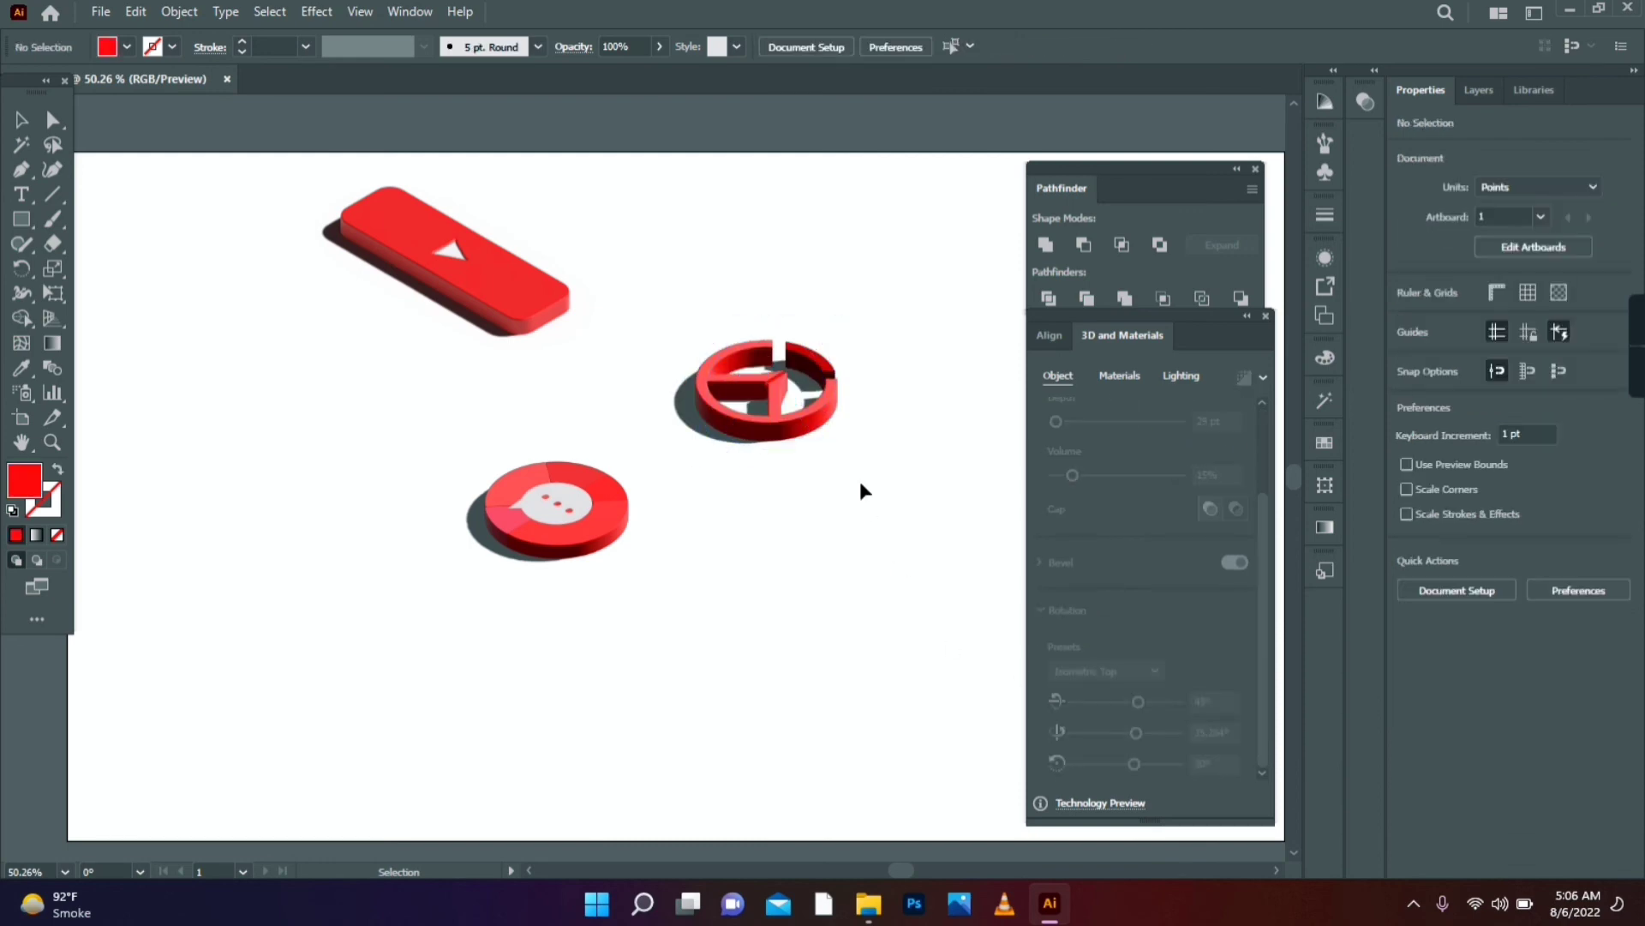
{"action": "left_click_drag", "start_coordinate": [809, 424], "coordinate": [848, 555]}
{"action": "left_click_drag", "start_coordinate": [545, 528], "coordinate": [546, 589]}
{"action": "left_click", "coordinate": [1181, 377]}
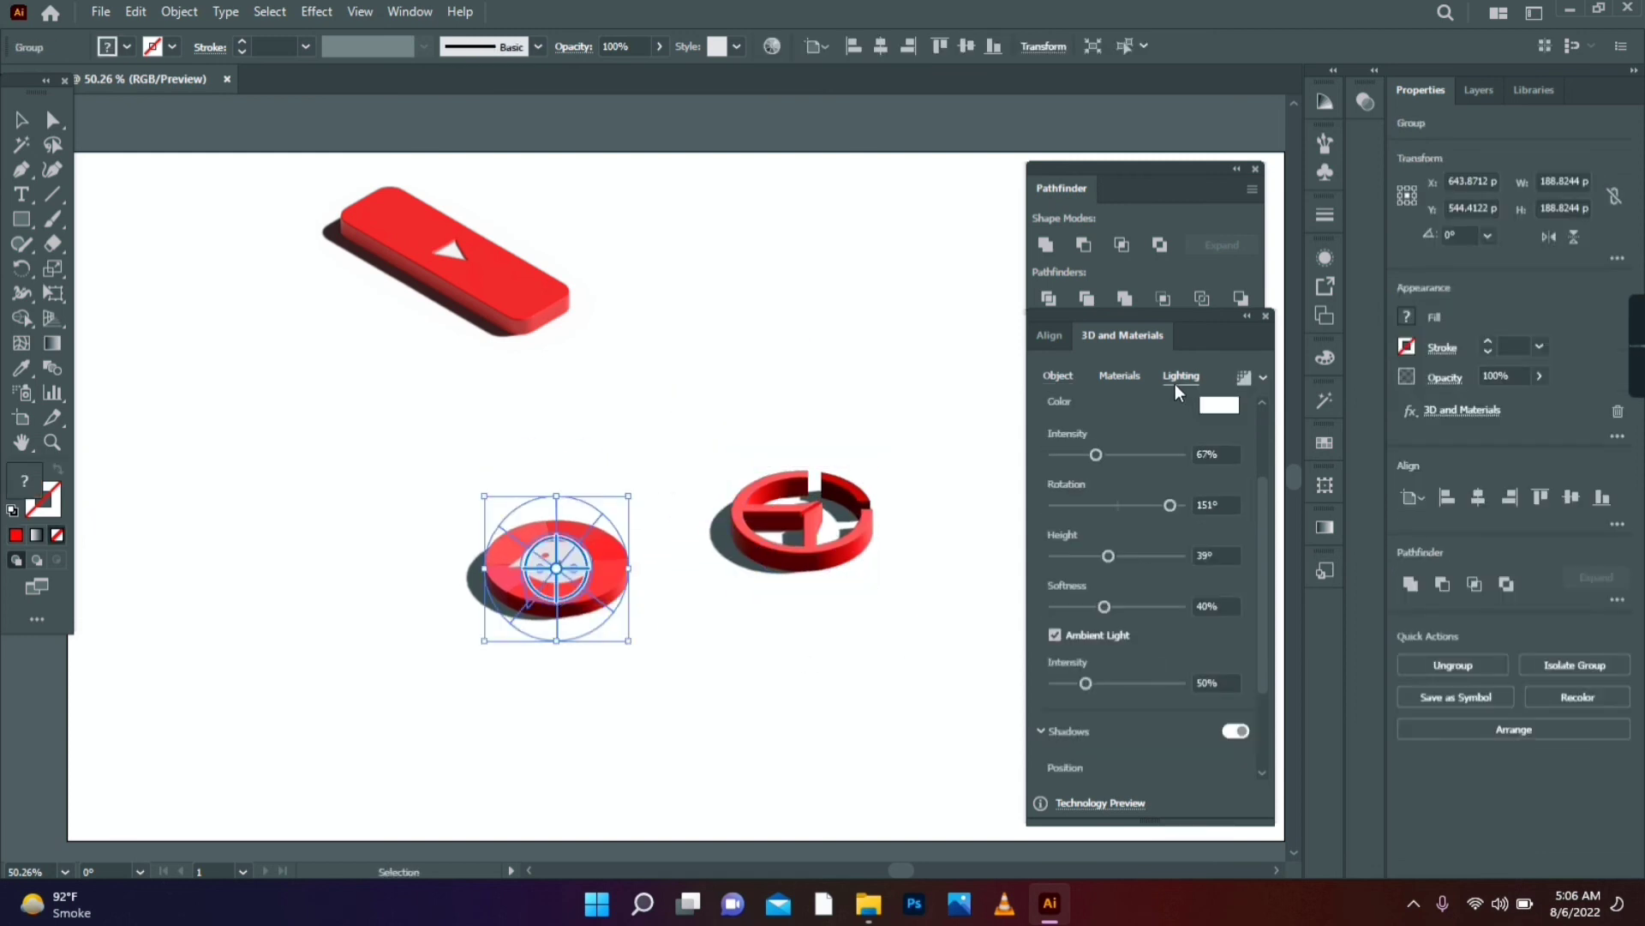
{"action": "left_click", "coordinate": [984, 531]}
{"action": "left_click_drag", "start_coordinate": [471, 283], "coordinate": [595, 420]}
- Draw an artboard-sized rectangle and send it behind the 3D icons
{"action": "left_click", "coordinate": [731, 509], "text": "alt"}
{"action": "key", "text": "m"}
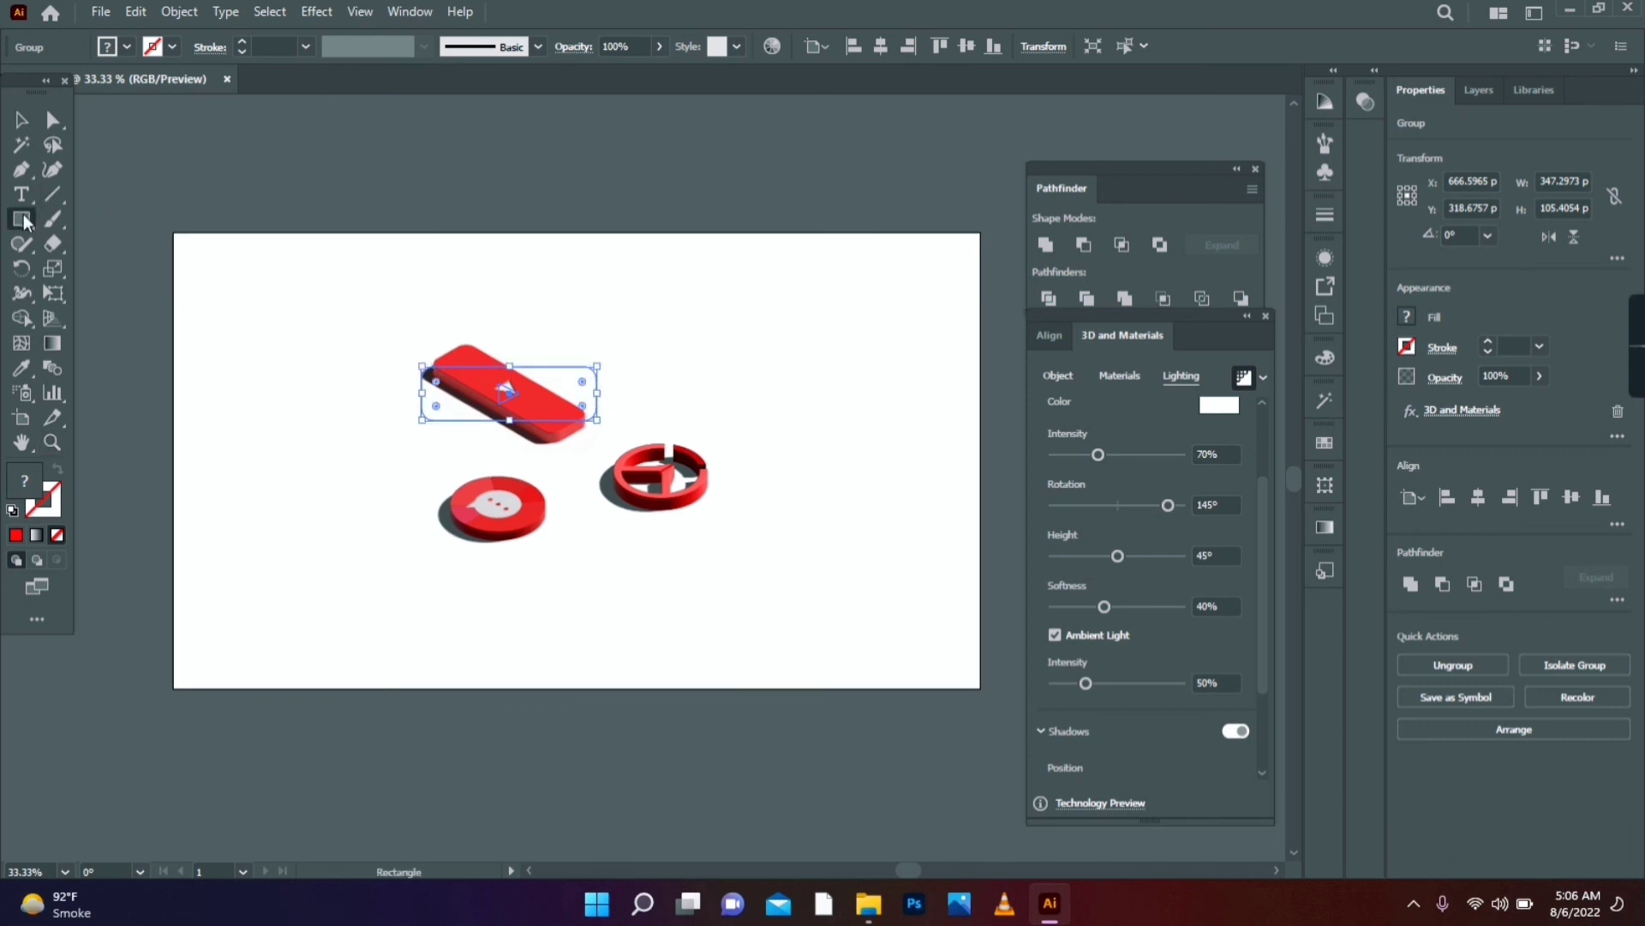
{"action": "left_click_drag", "start_coordinate": [174, 234], "coordinate": [981, 688]}
{"action": "key", "text": "v"}
{"action": "right_click", "coordinate": [297, 282]}
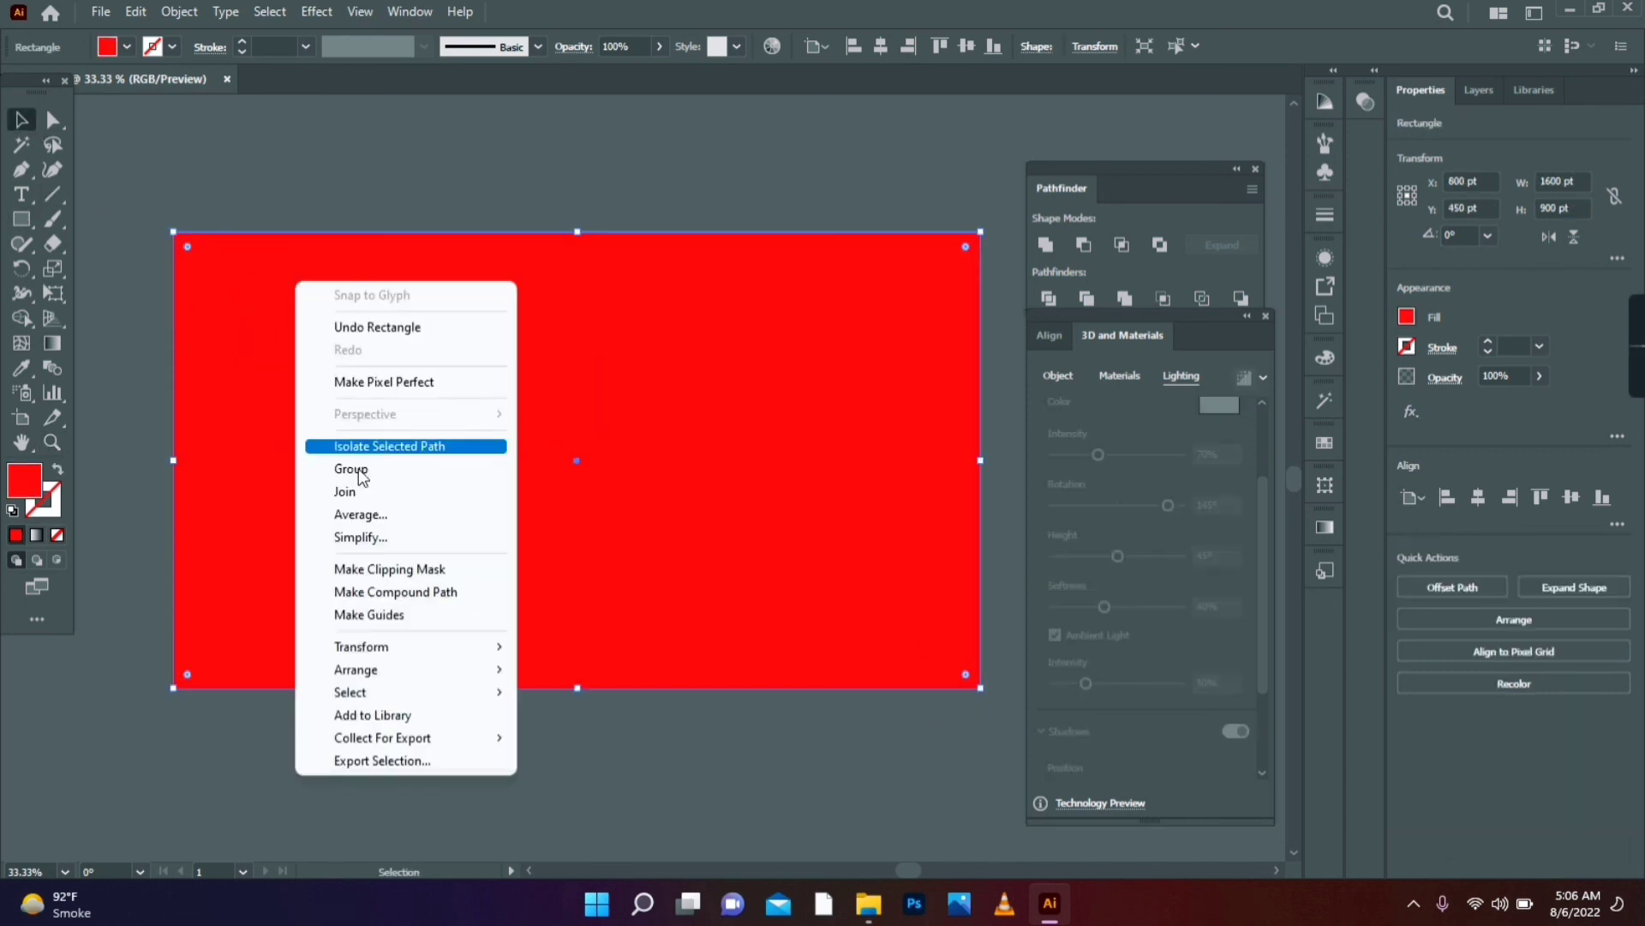
{"action": "mouse_move", "coordinate": [410, 671]}
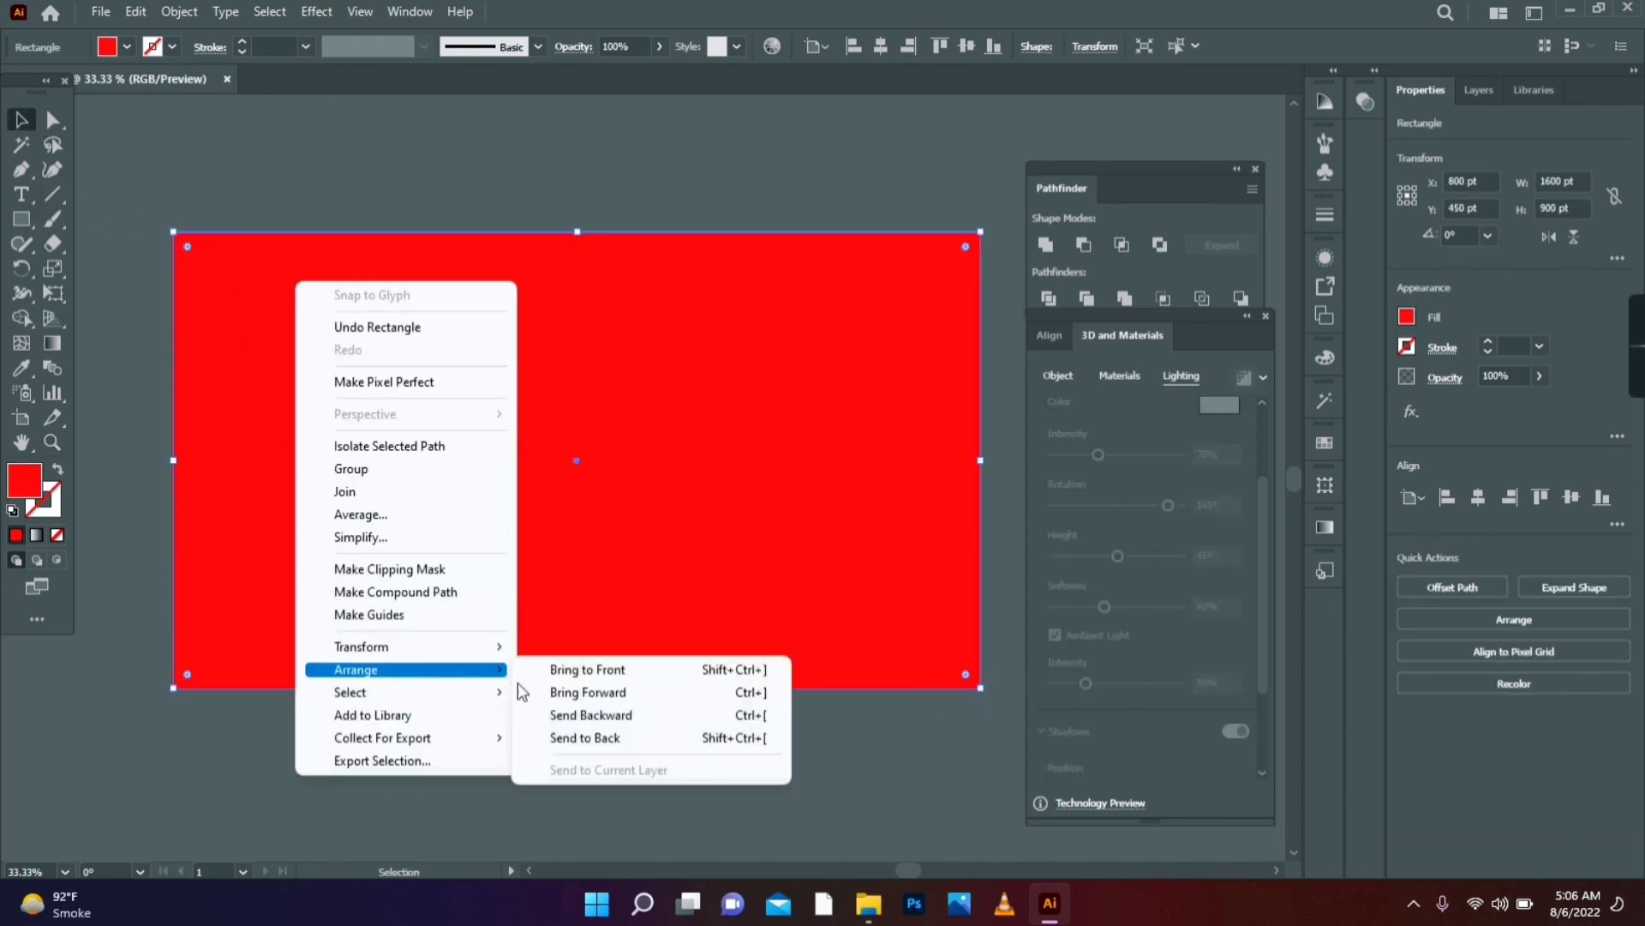
{"action": "left_click", "coordinate": [562, 735]}
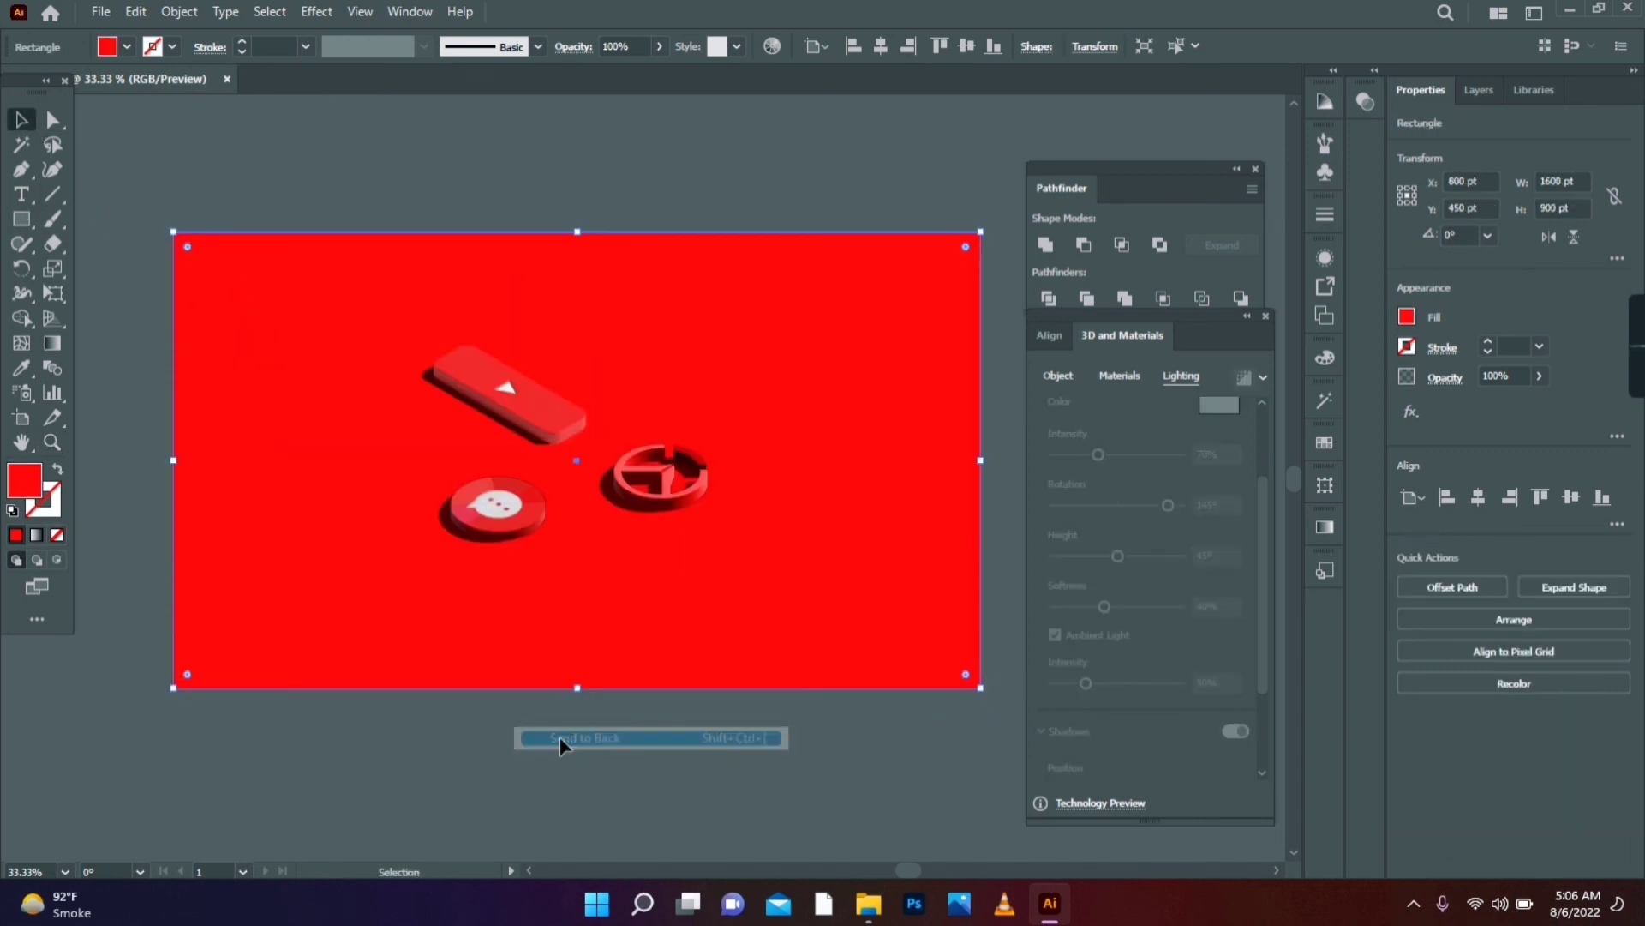
- Fill the background rectangle with a pale lavender tint from the Color Guide
{"action": "double_click", "coordinate": [24, 480]}
{"action": "mouse_move", "coordinate": [1148, 495]}
{"action": "left_mouse_down"}
{"action": "mouse_move", "coordinate": [1047, 456]}
{"action": "mouse_move", "coordinate": [1032, 509]}
{"action": "left_mouse_up"}
{"action": "left_click", "coordinate": [1371, 404]}
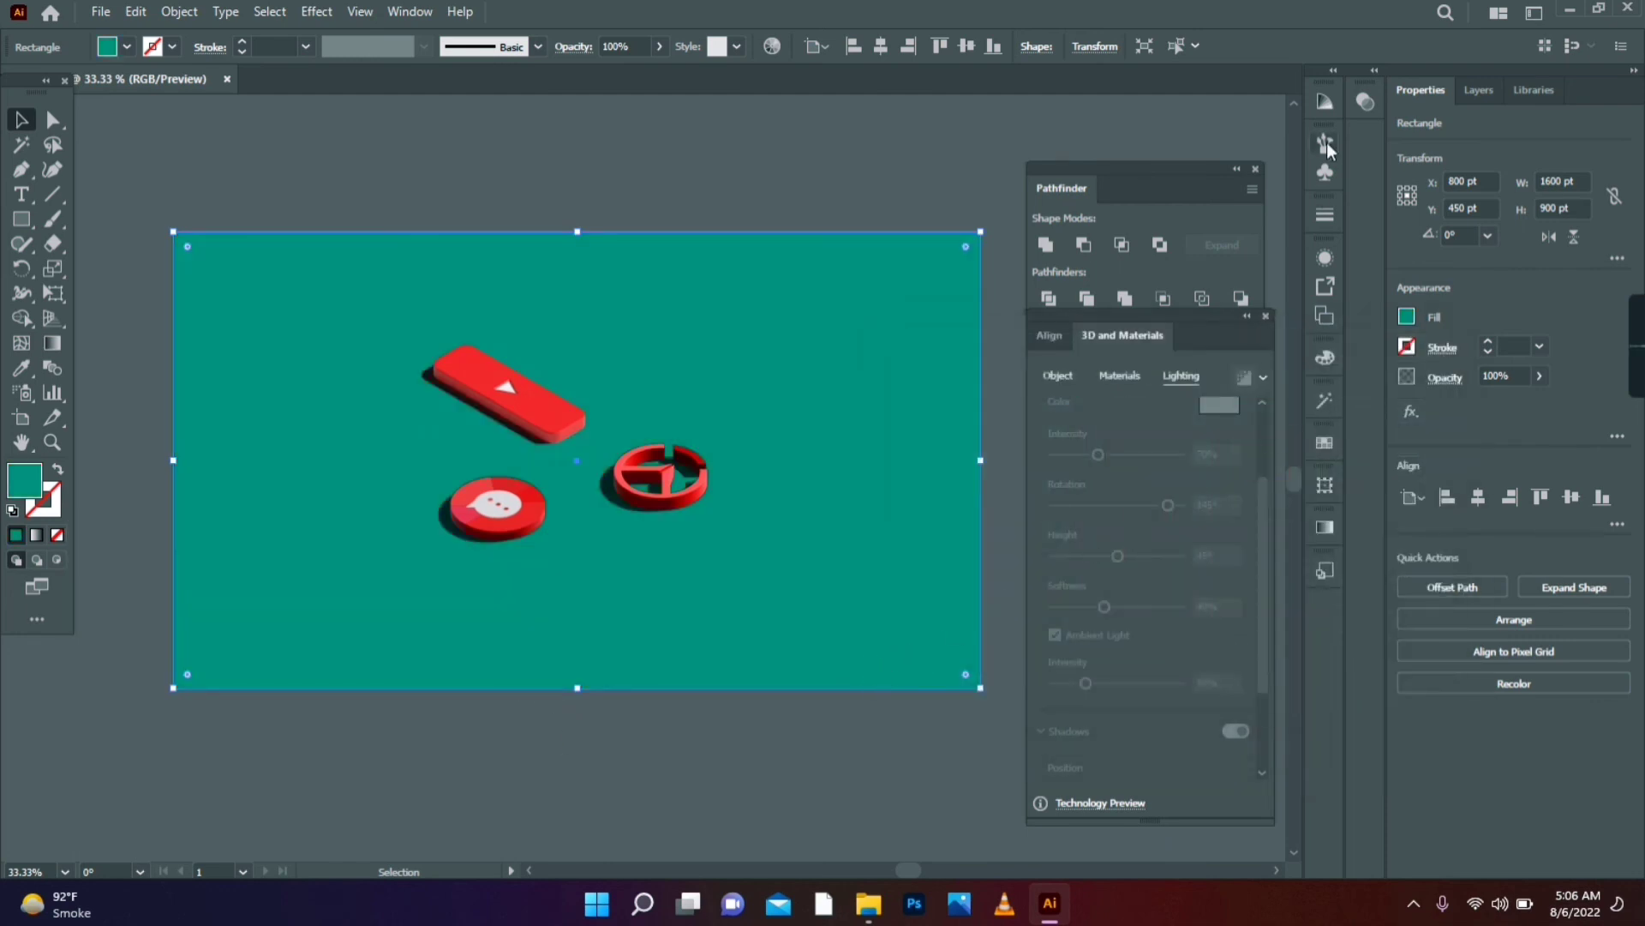
{"action": "left_click", "coordinate": [1324, 107]}
{"action": "left_click", "coordinate": [1247, 215]}
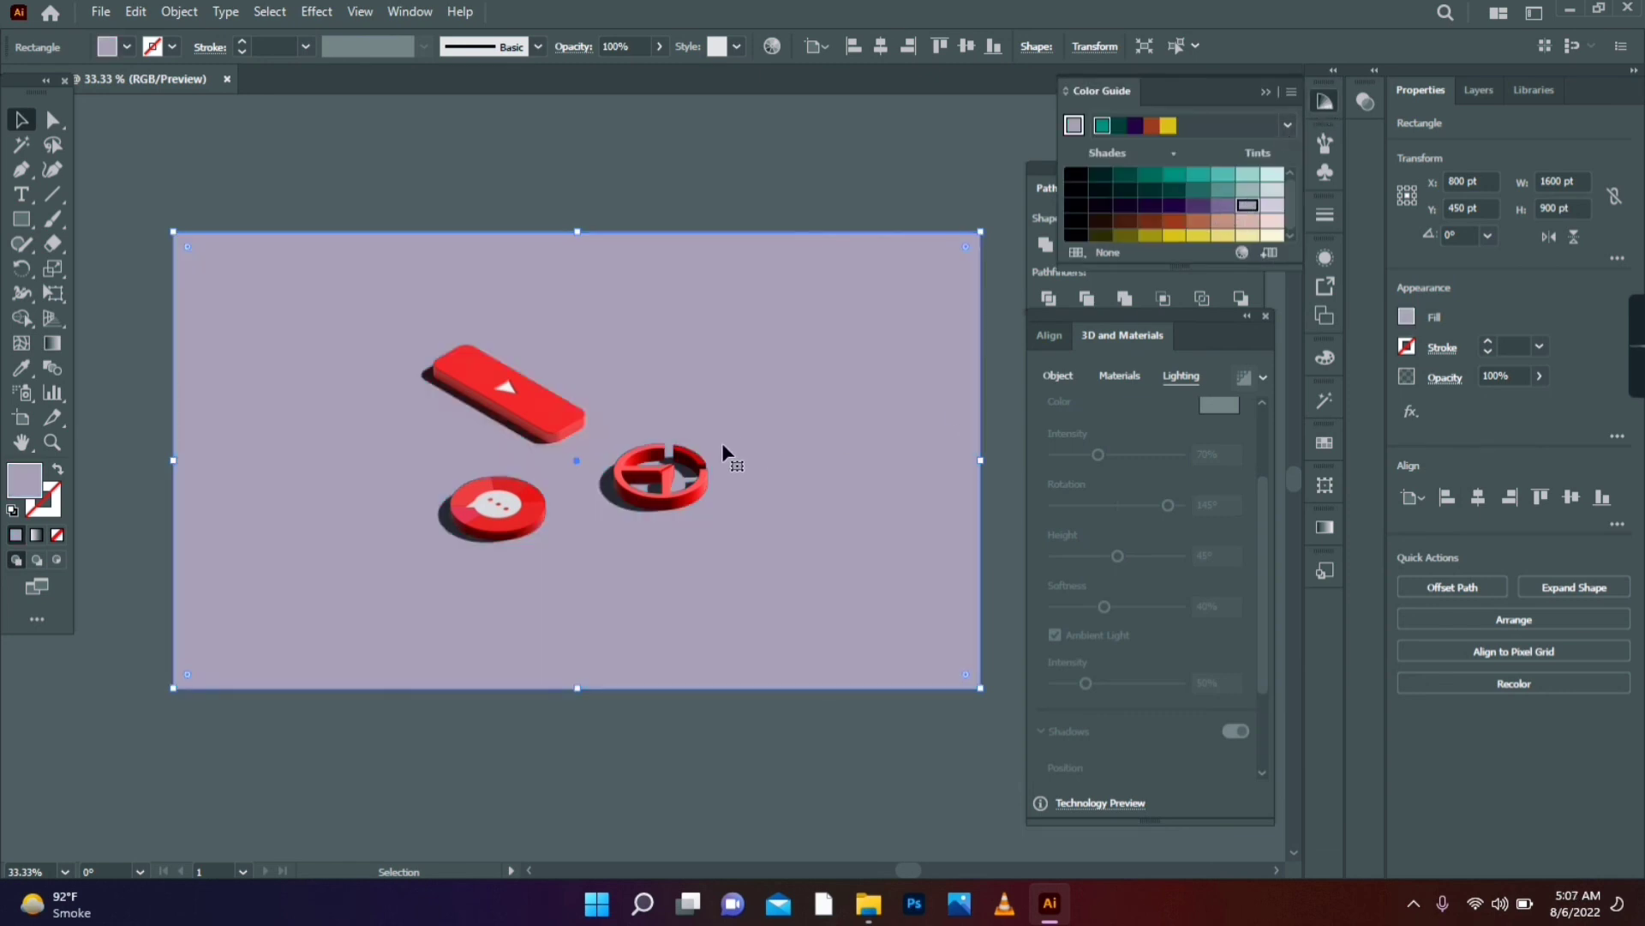
{"action": "left_click", "coordinate": [647, 709]}
{"action": "left_click", "coordinate": [52, 442]}
{"action": "left_click", "coordinate": [568, 443]}
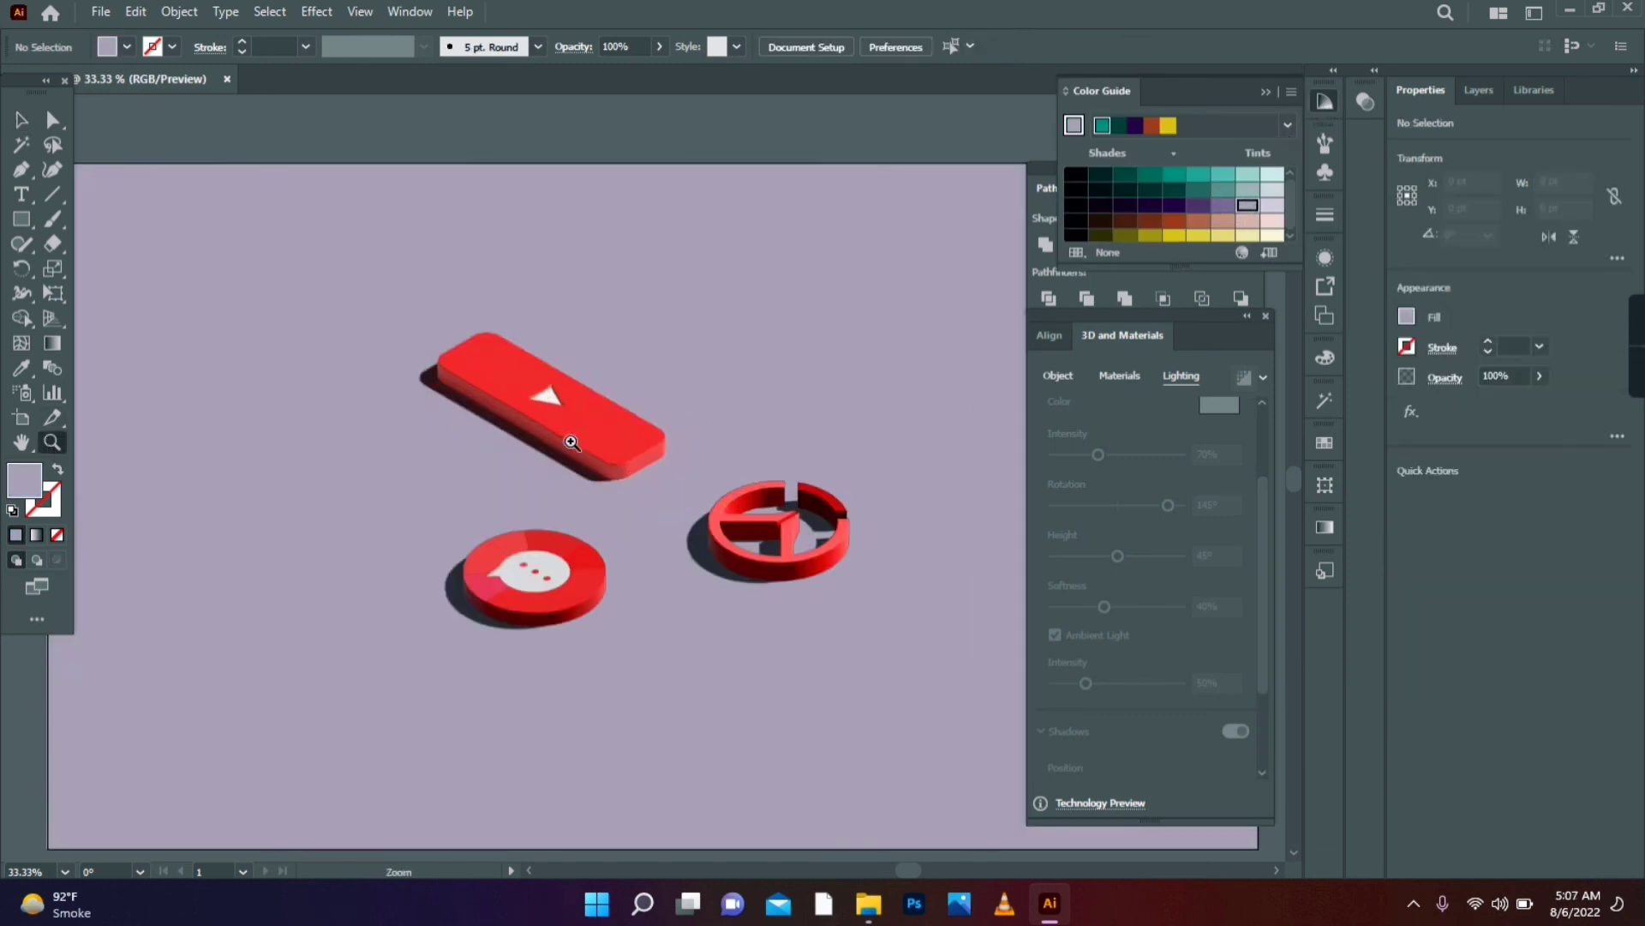
- Zoom to 100% on the three 3D icons and pan to frame them all
{"action": "left_click", "coordinate": [574, 432]}
{"action": "left_click", "coordinate": [606, 456]}
{"action": "key", "text": "space"}
{"action": "left_click_drag", "start_coordinate": [695, 574], "coordinate": [595, 484]}
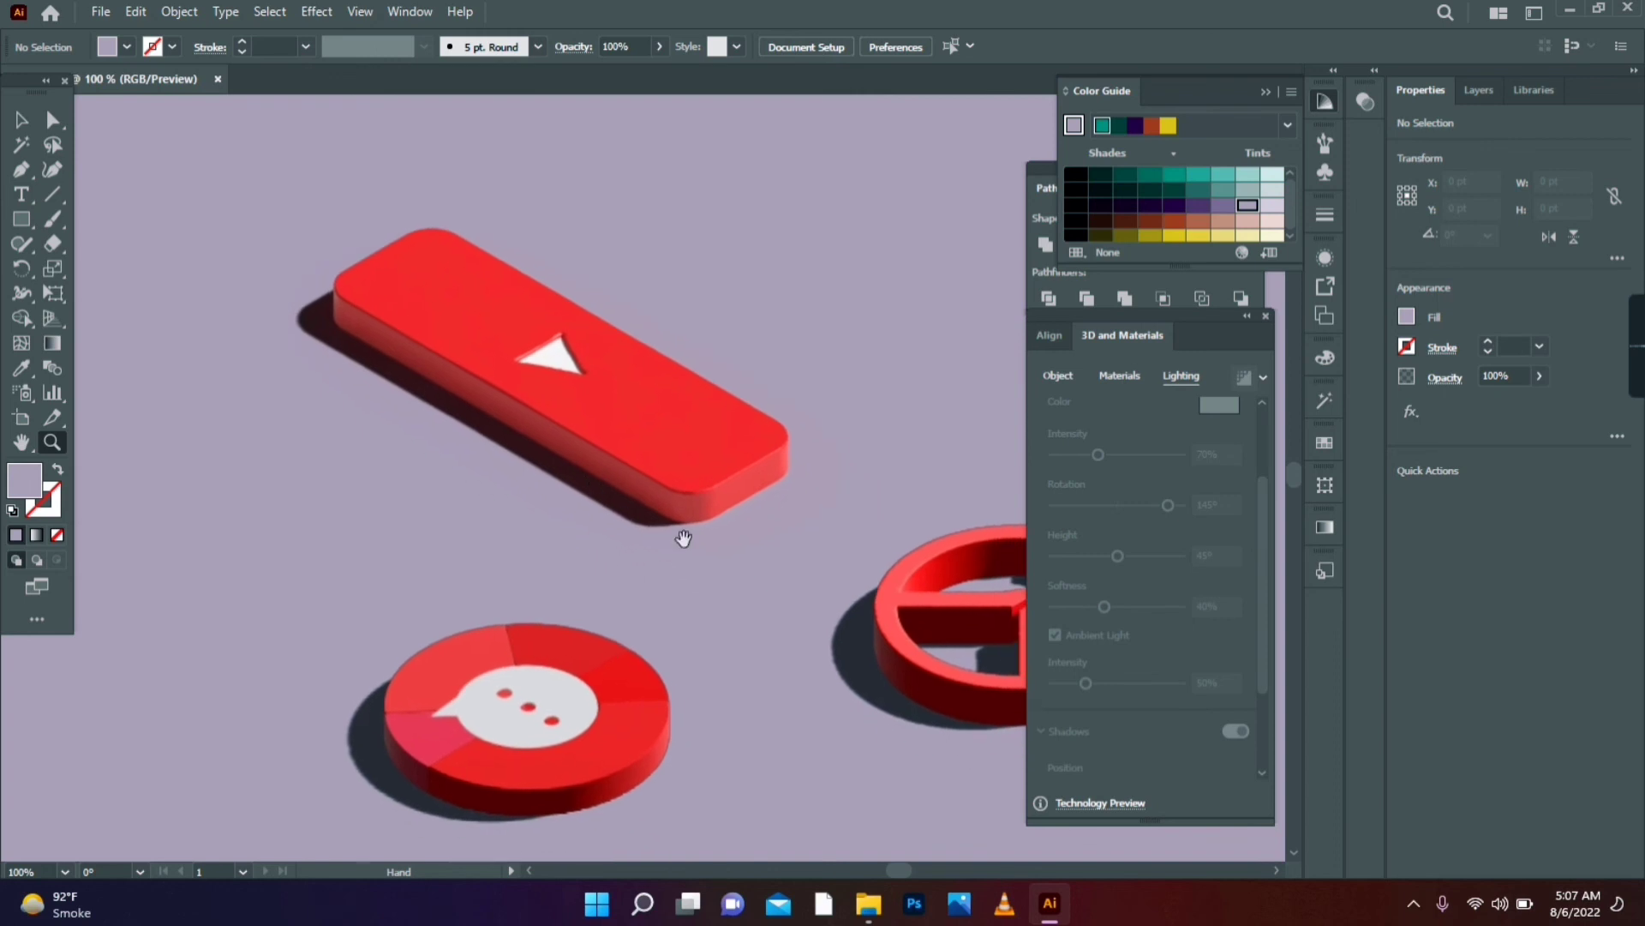
{"action": "left_click_drag", "start_coordinate": [733, 586], "coordinate": [548, 558]}
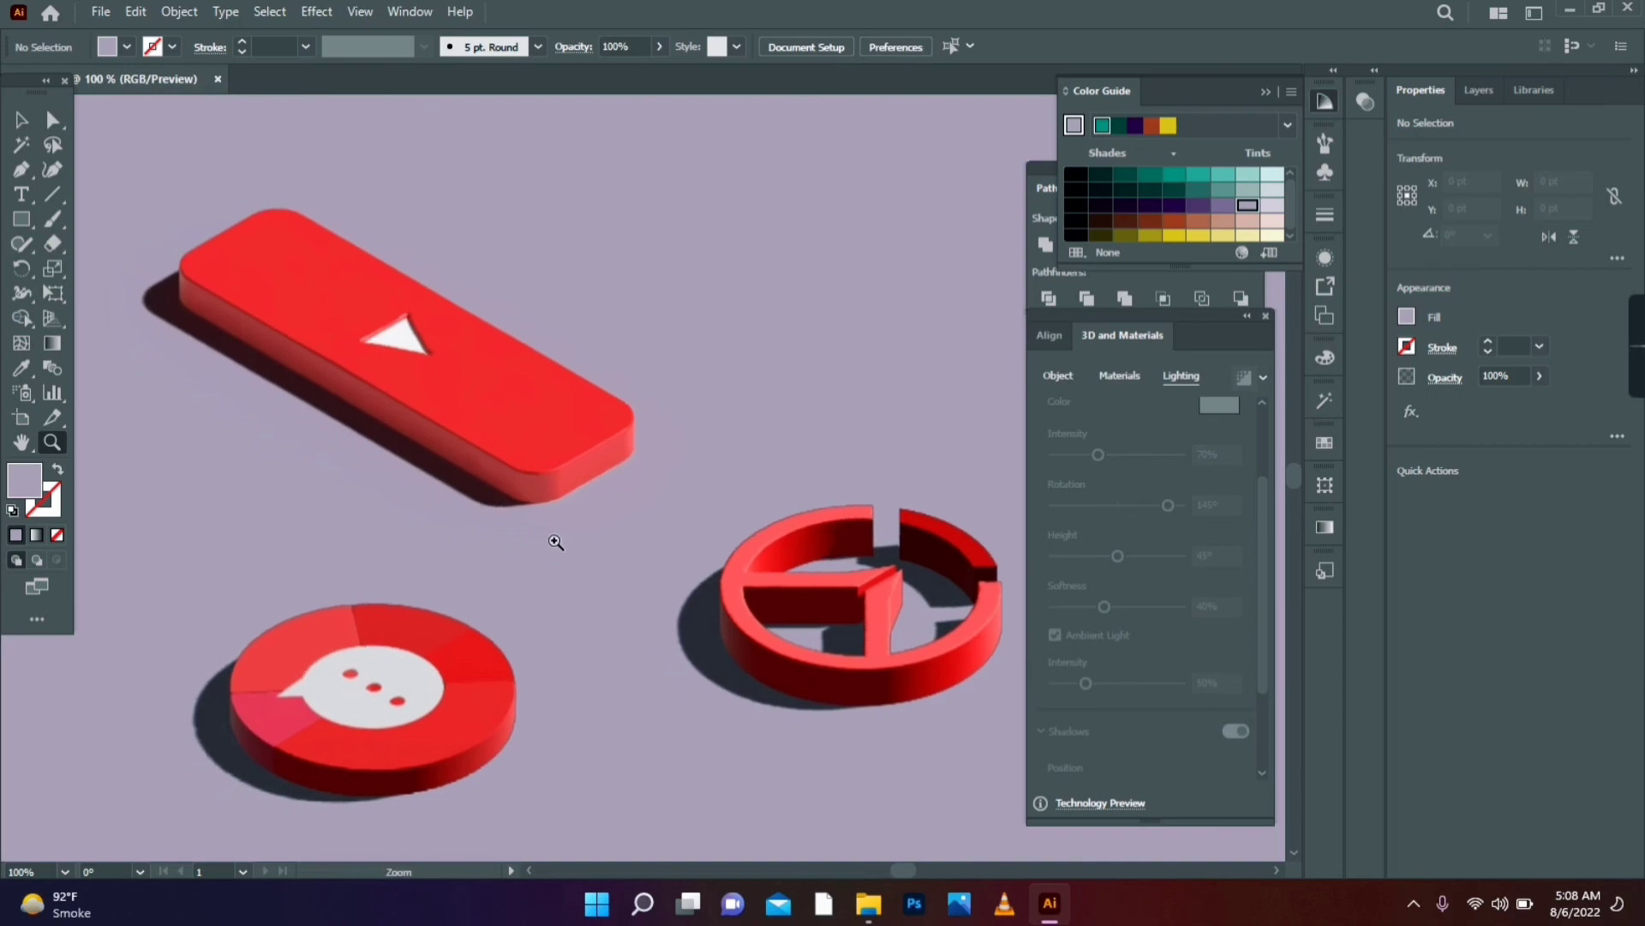